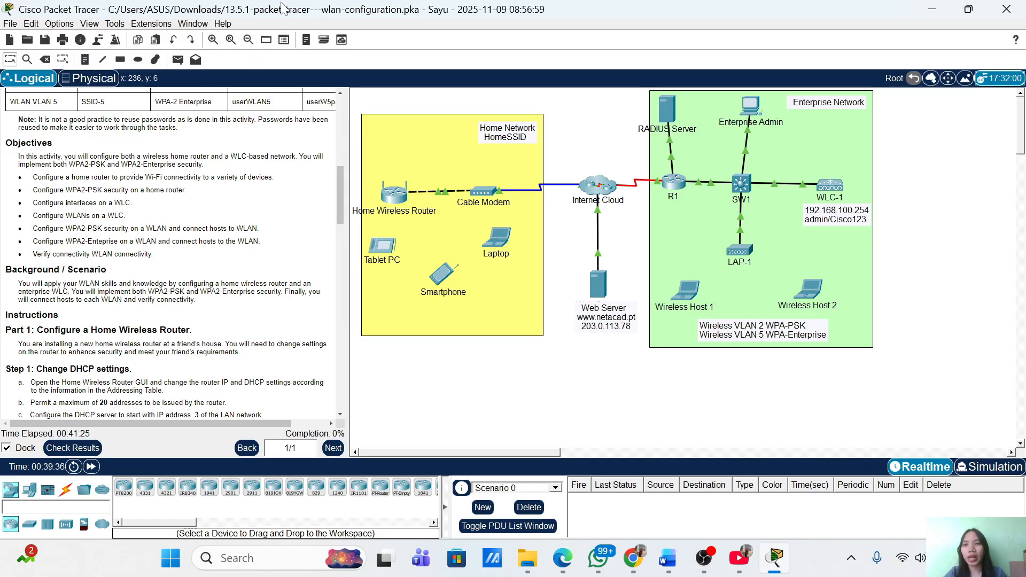
Scroll through the activity instructions to read the upcoming tasks
scroll(171, 254, "up", 7)
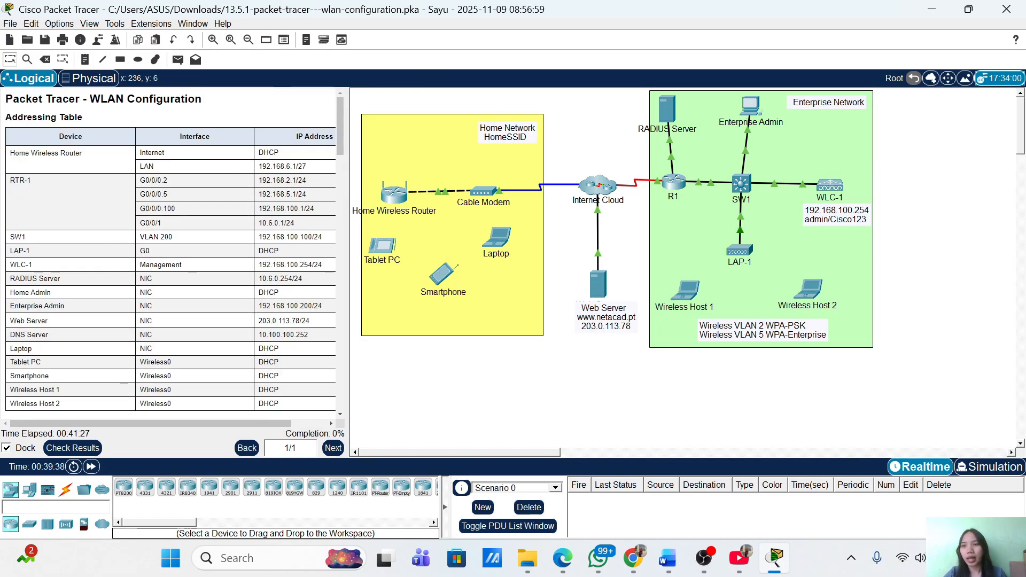
scroll(152, 292, "down", 2)
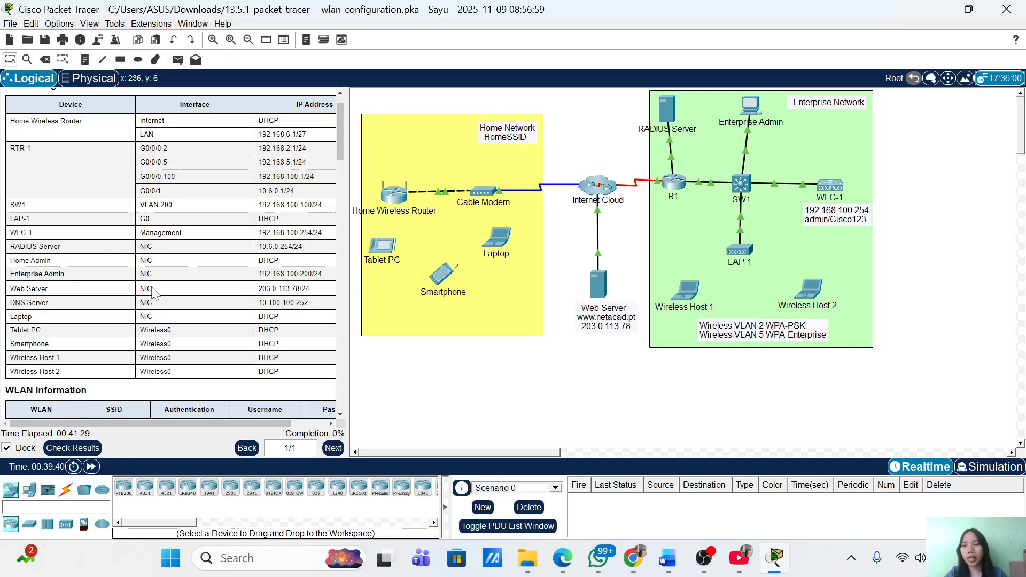
scroll(144, 292, "up", 1)
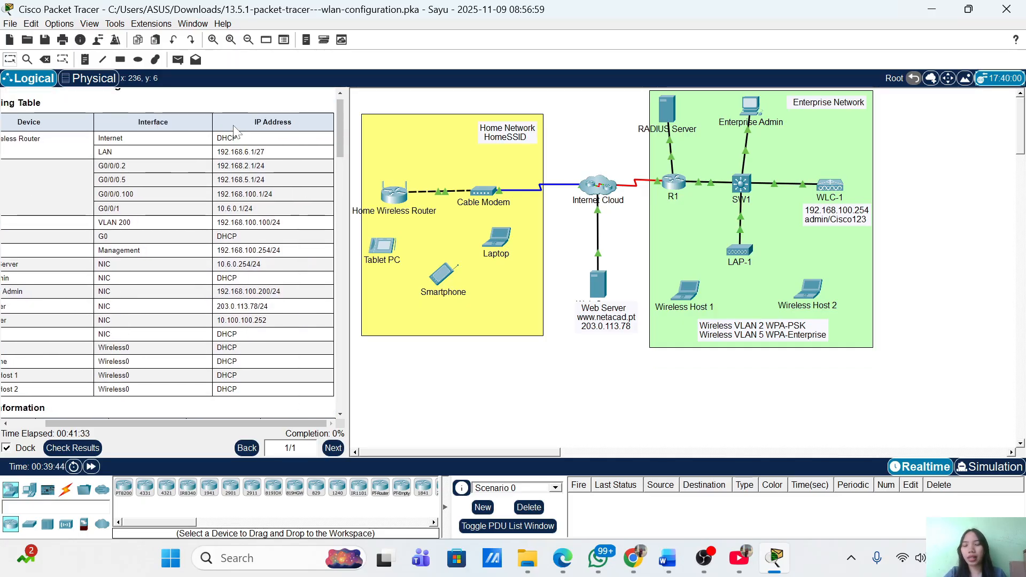
scroll(237, 132, "down", 4)
scroll(237, 132, "down", 1)
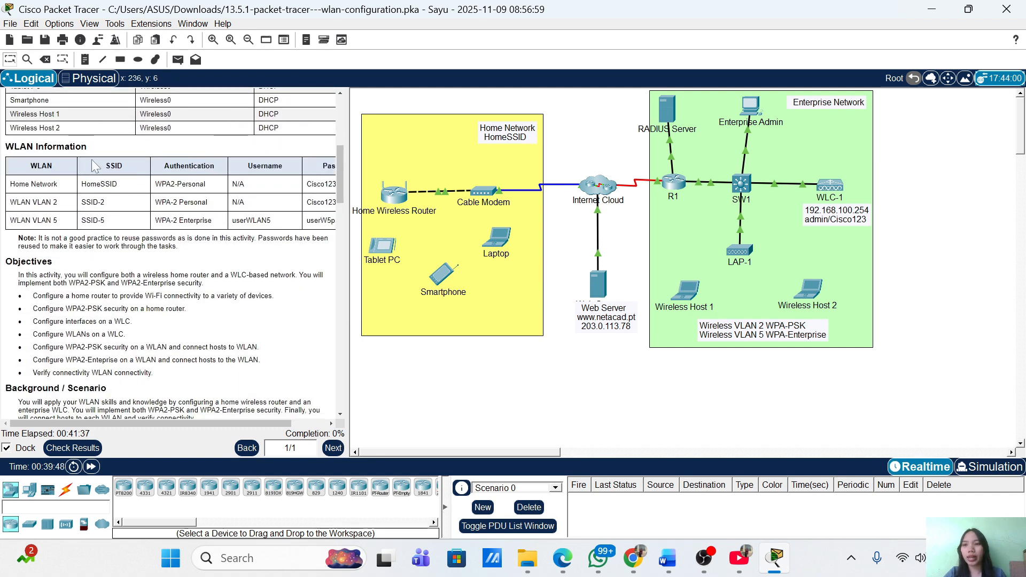
scroll(238, 171, "right", 2)
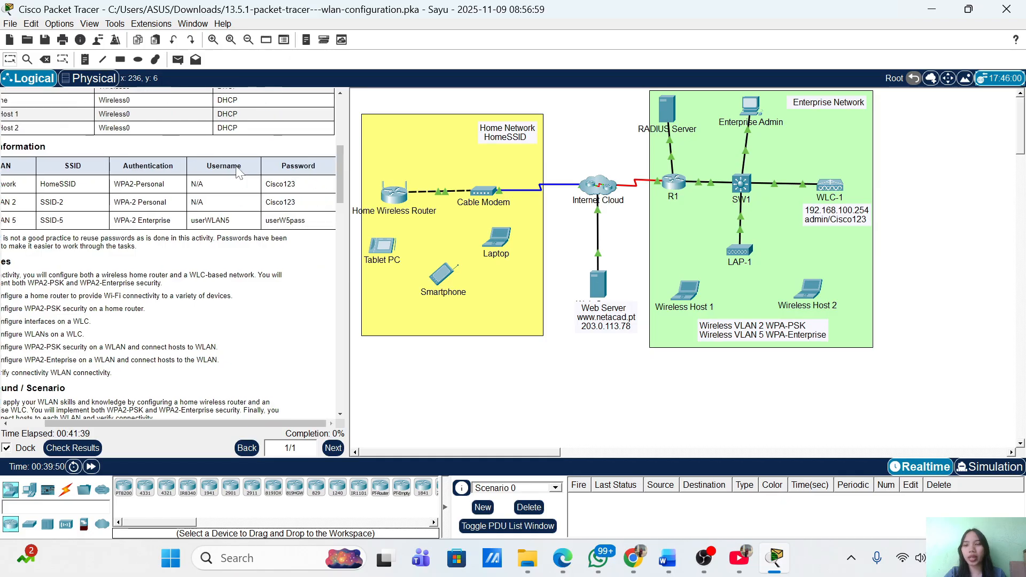
scroll(238, 171, "left", 2)
scroll(239, 172, "down", 1)
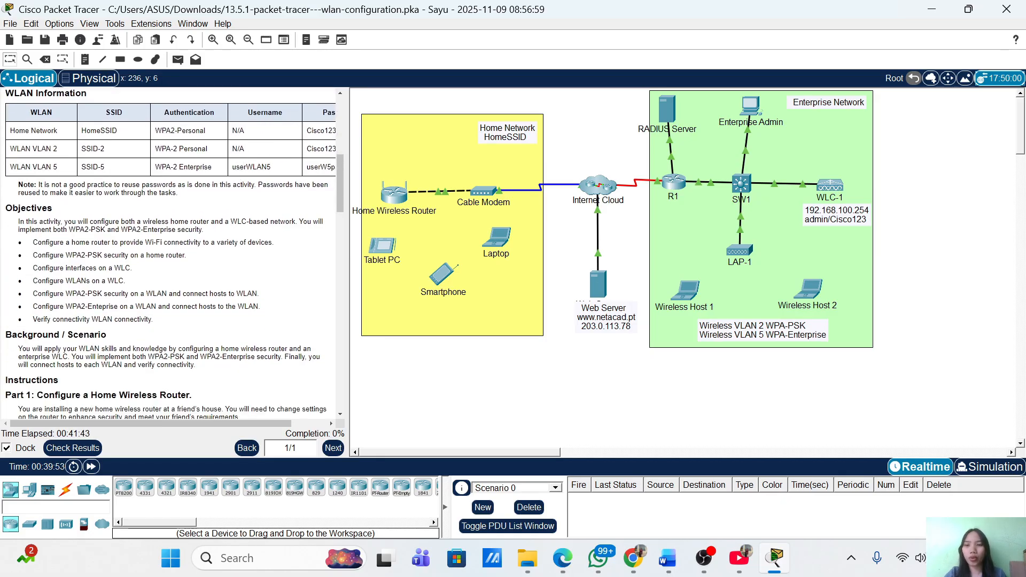
scroll(170, 251, "down", 2)
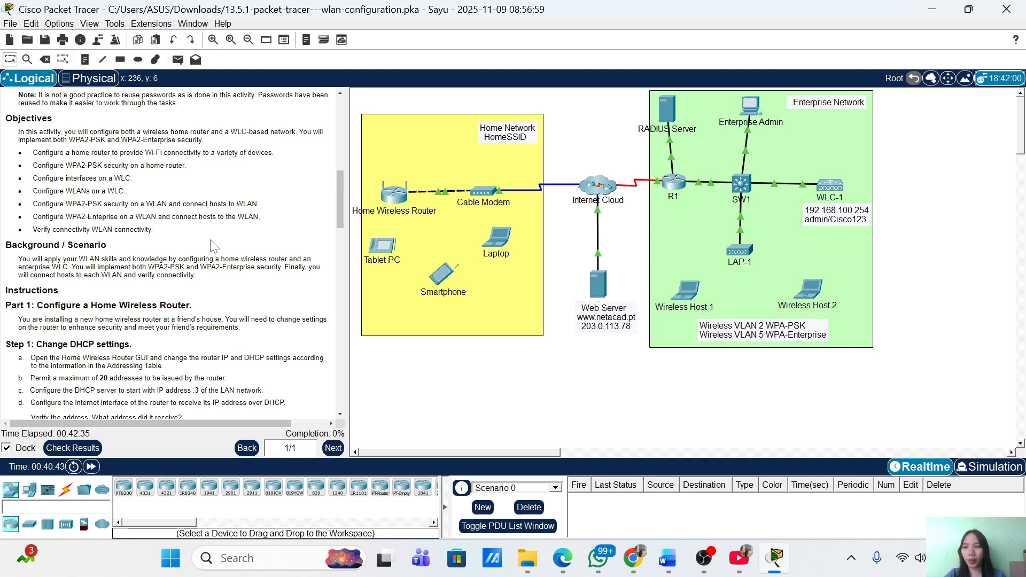
scroll(213, 246, "down", 2)
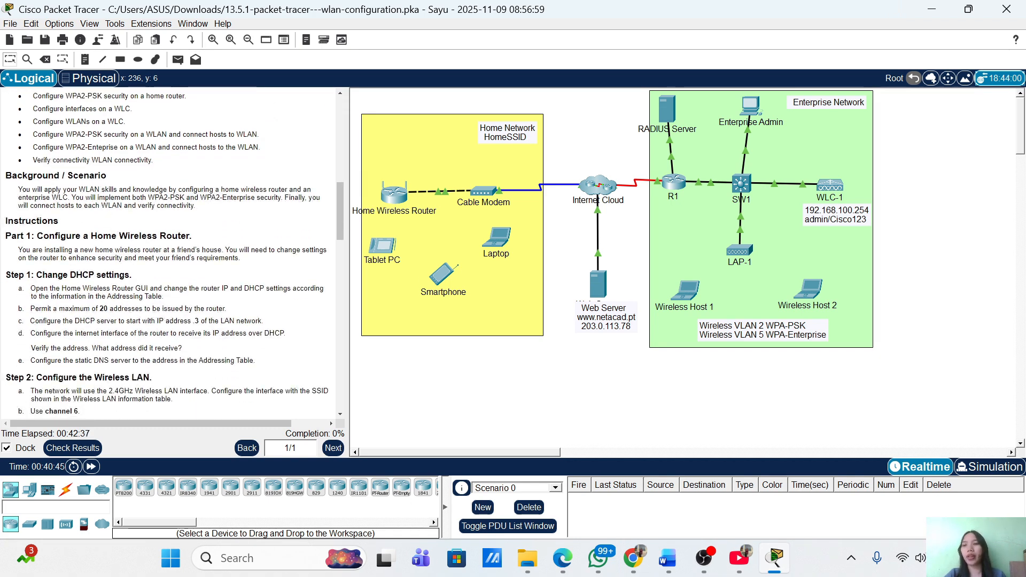
scroll(188, 233, "down", 1)
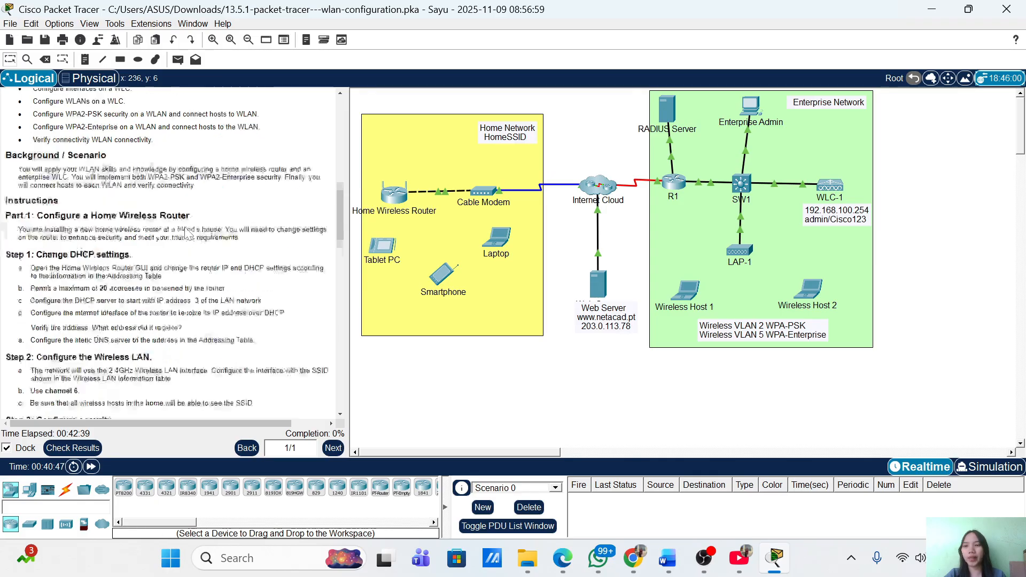
scroll(188, 234, "down", 1)
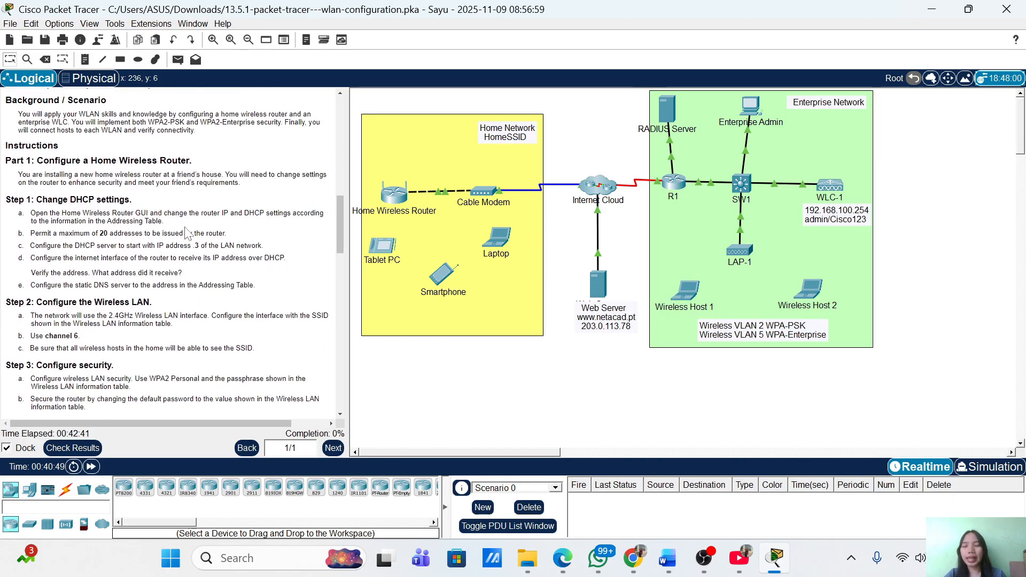
scroll(187, 233, "up", 2)
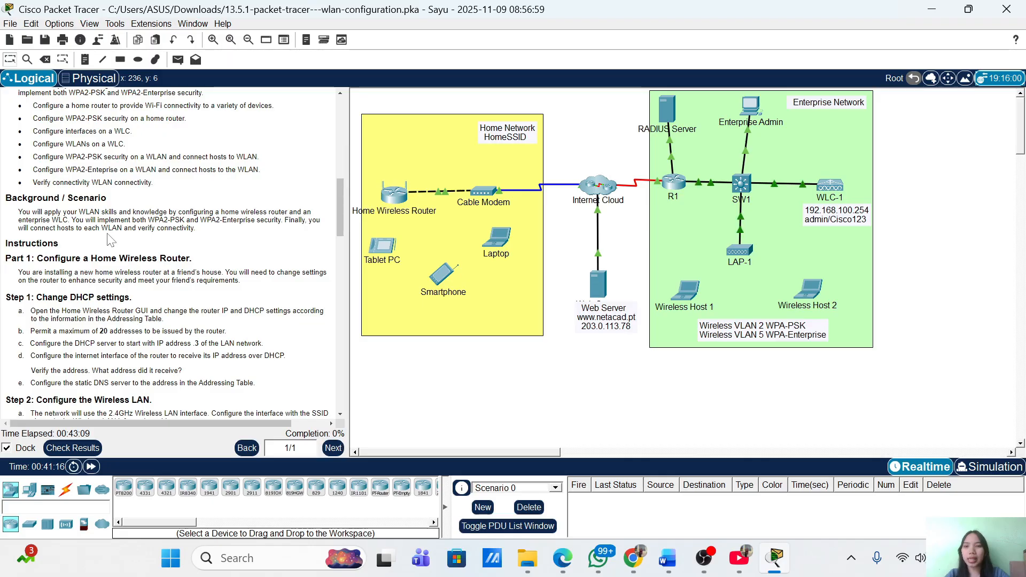
scroll(94, 358, "down", 5)
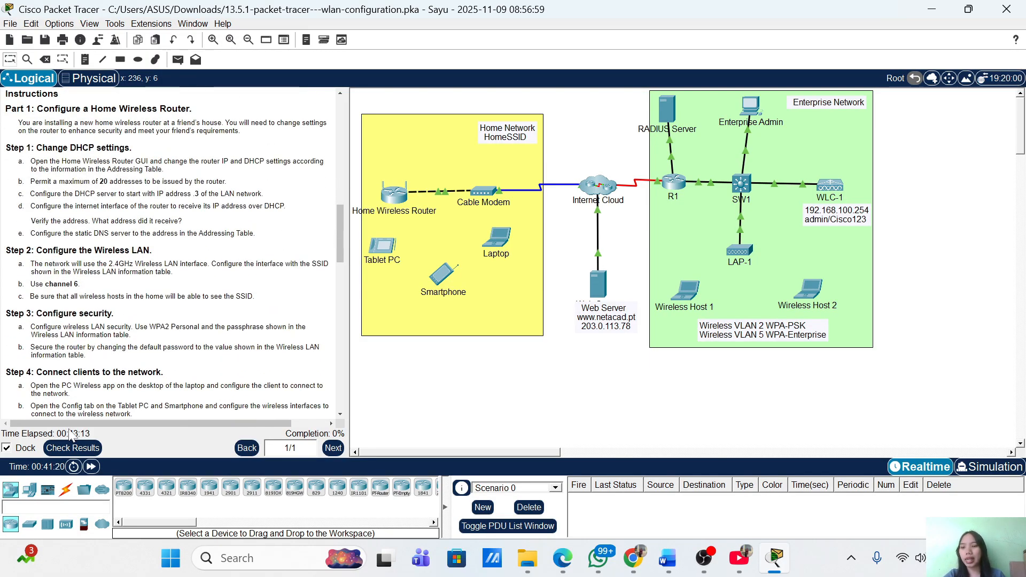
Check the activity results to see which assessment items are still incorrect
left_click(81, 448)
left_click(119, 87)
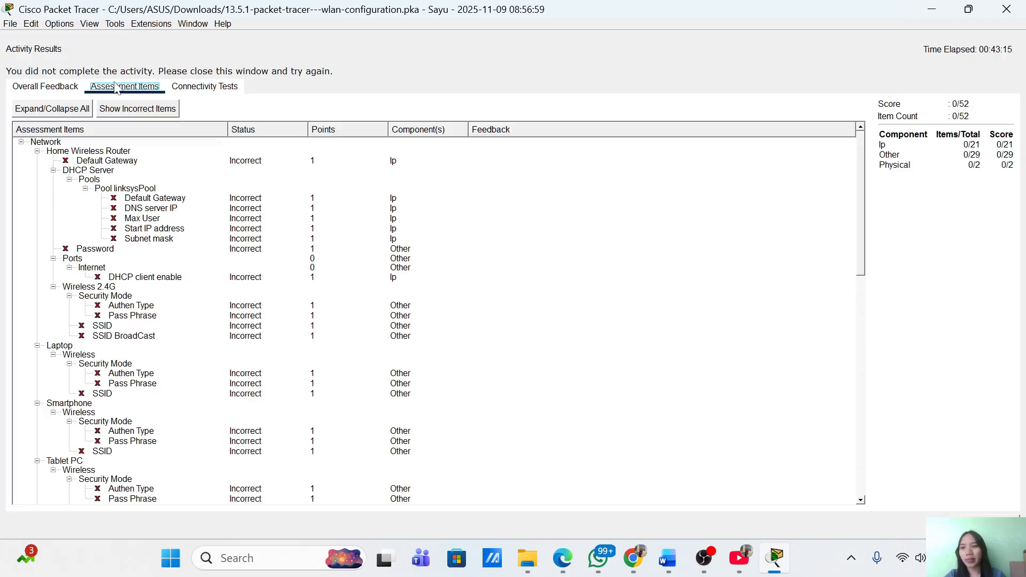
scroll(114, 237, "down", 10)
scroll(114, 237, "down", 5)
scroll(114, 237, "up", 12)
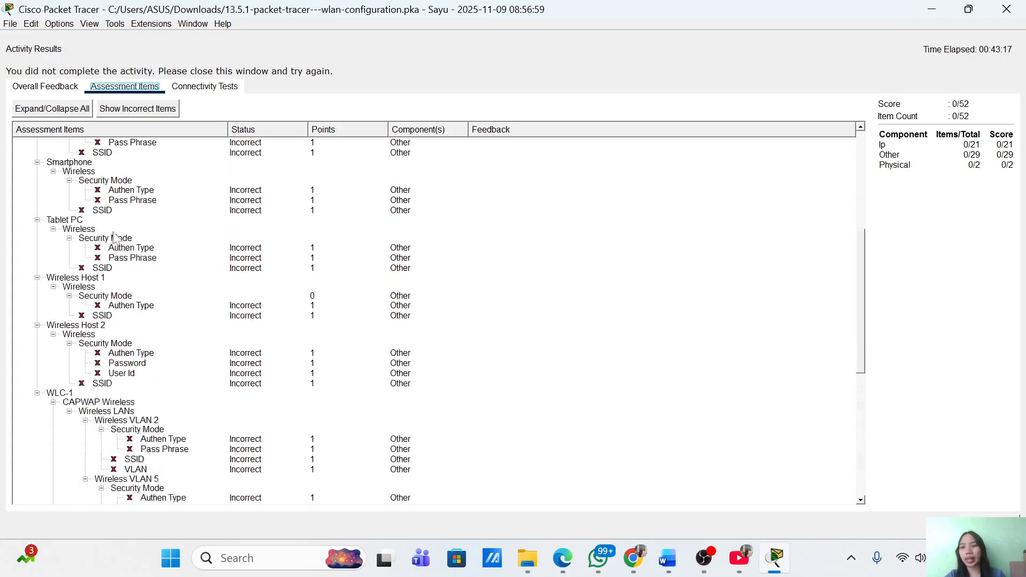
left_click(990, 525)
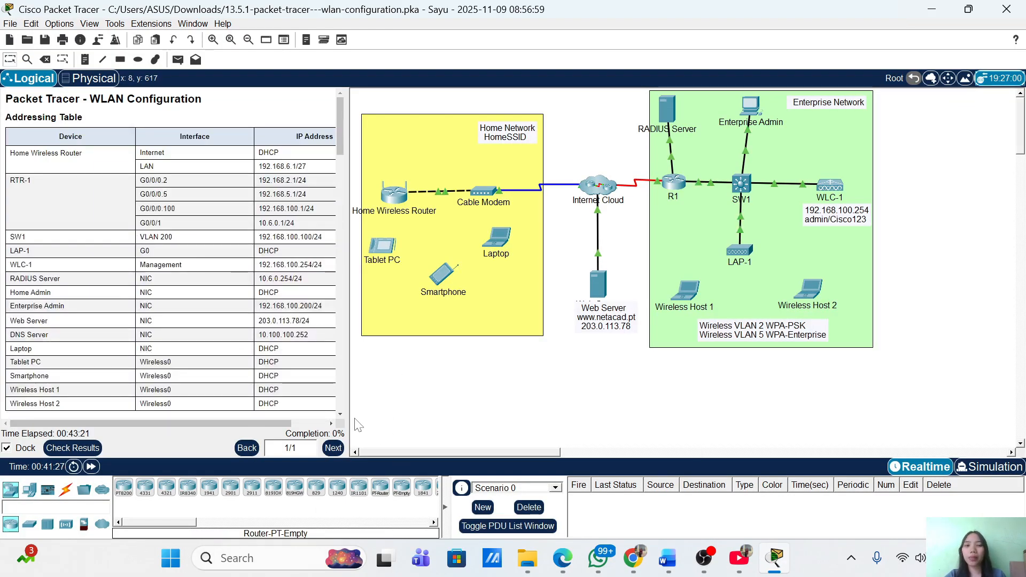
Open the Home Wireless Router's GUI and place it to the right of the instructions
scroll(137, 251, "down", 10)
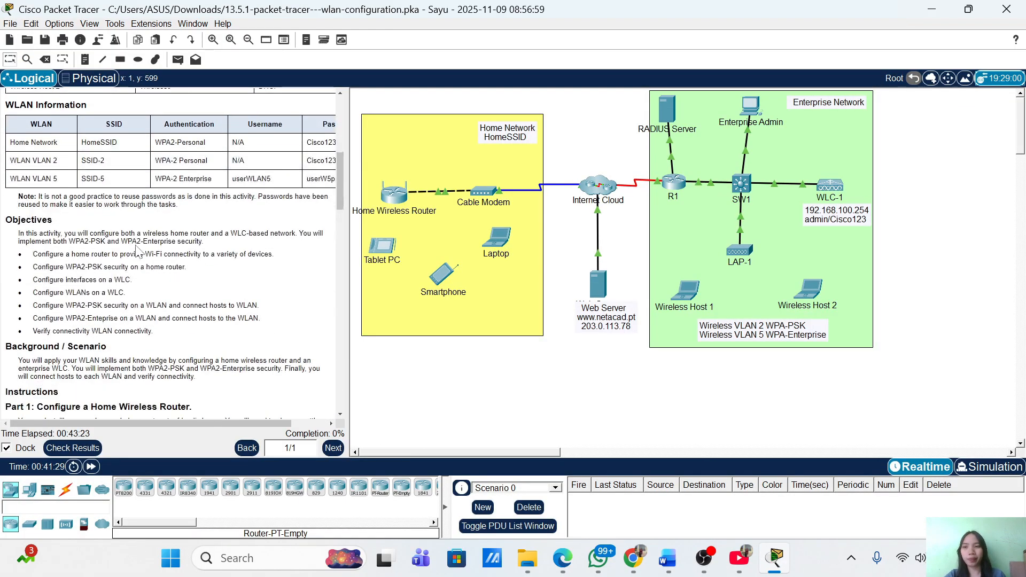
scroll(138, 251, "down", 4)
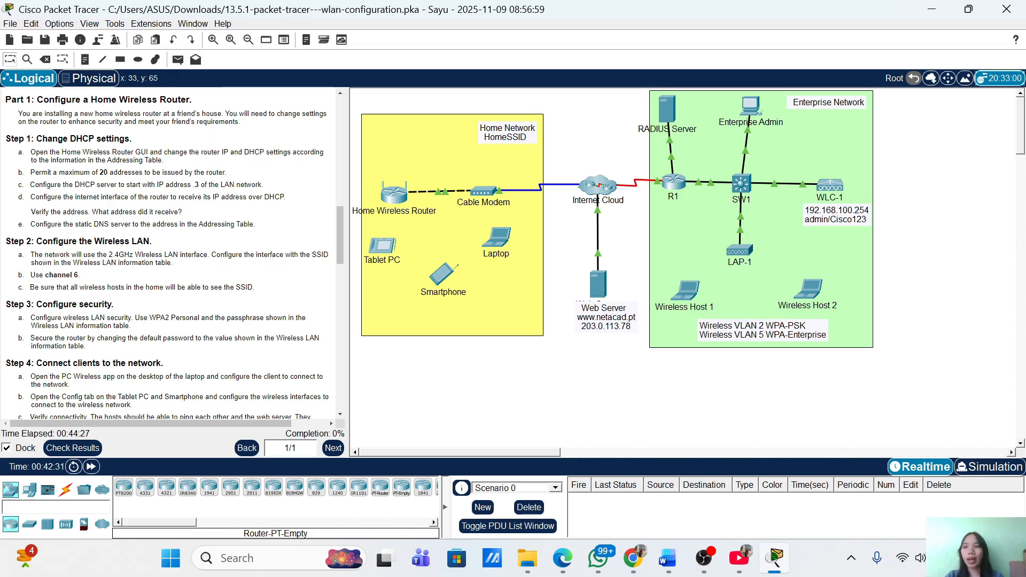
scroll(168, 253, "down", 2)
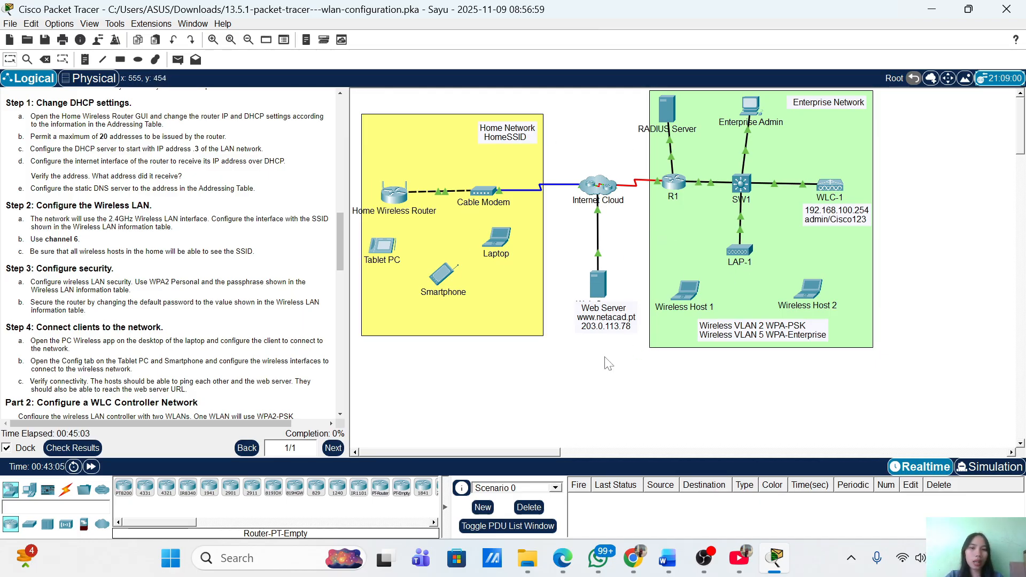
left_click(398, 196)
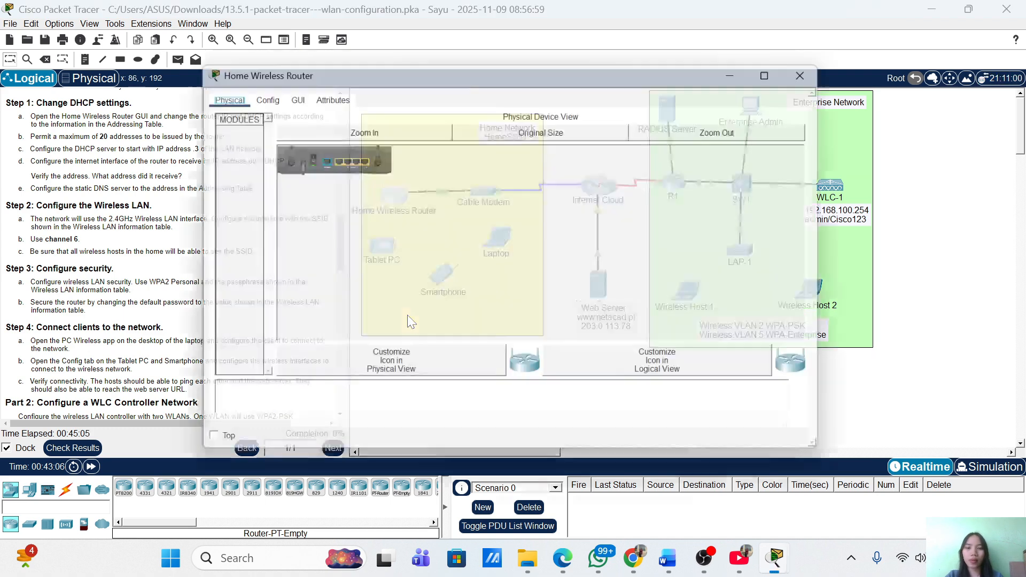
left_click(287, 92)
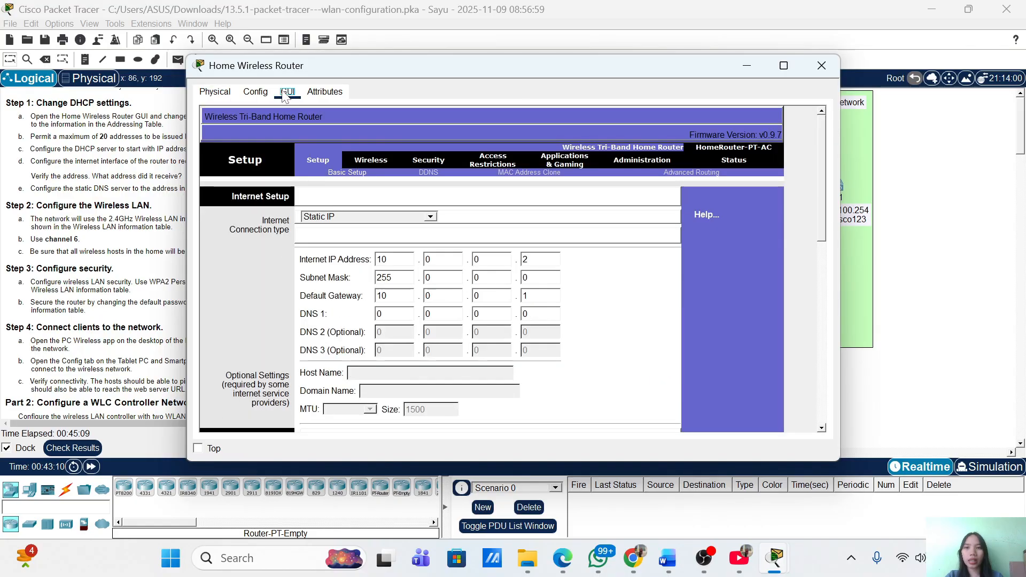
left_click_drag(409, 66, 657, 82)
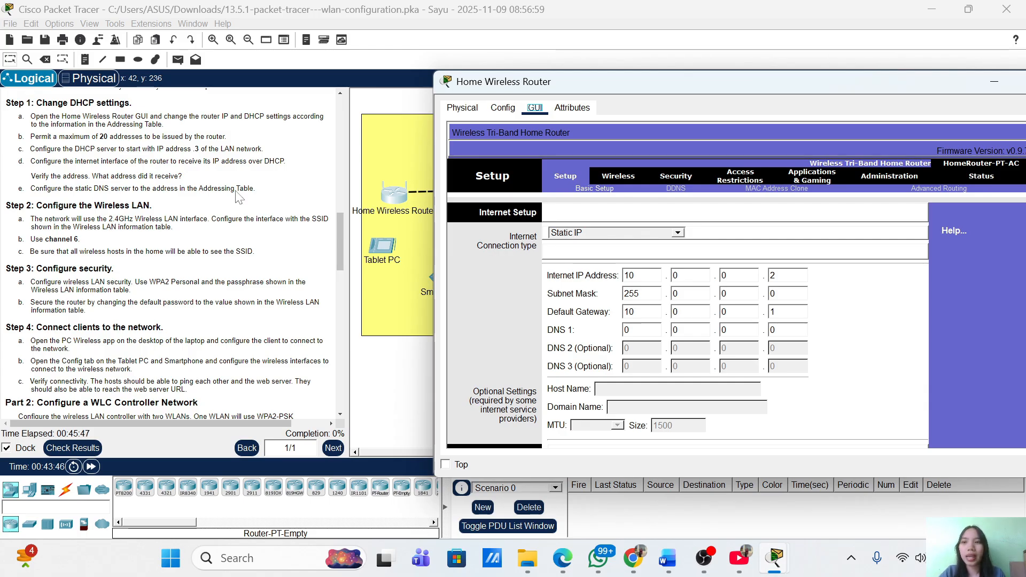
scroll(171, 251, "up", 10)
scroll(194, 129, "down", 3)
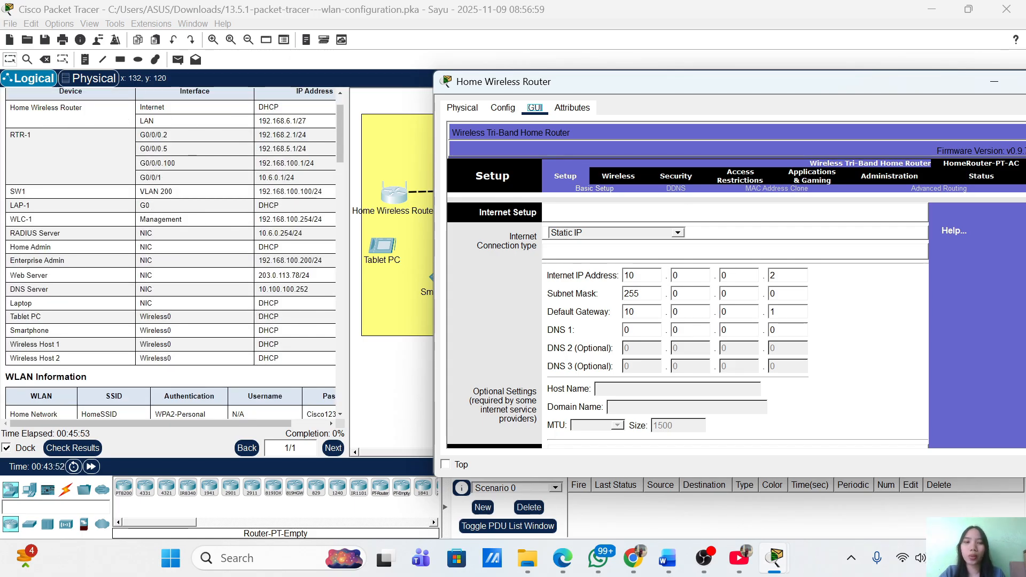
left_click(677, 234)
scroll(663, 247, "up", 1)
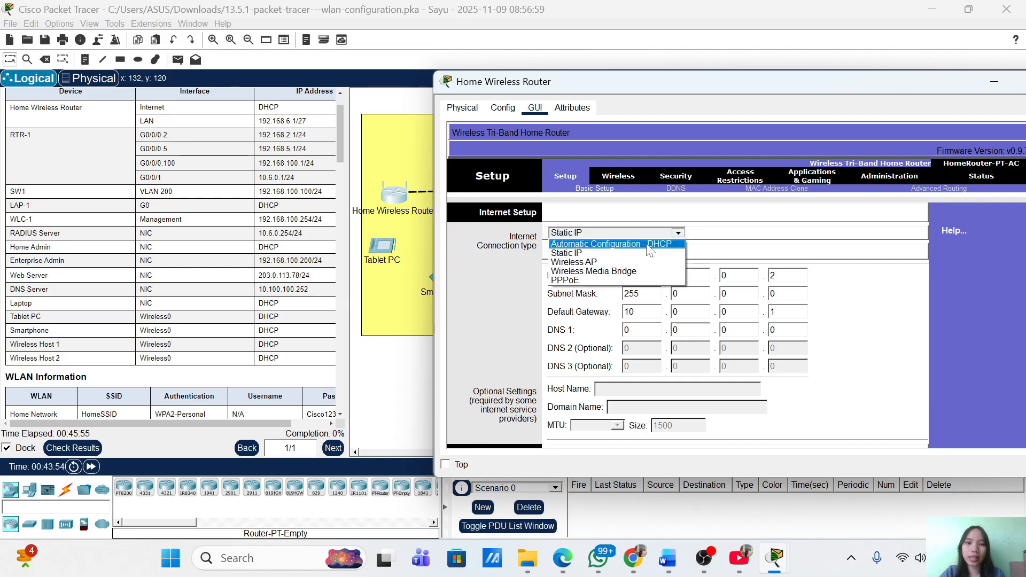
left_click(650, 242)
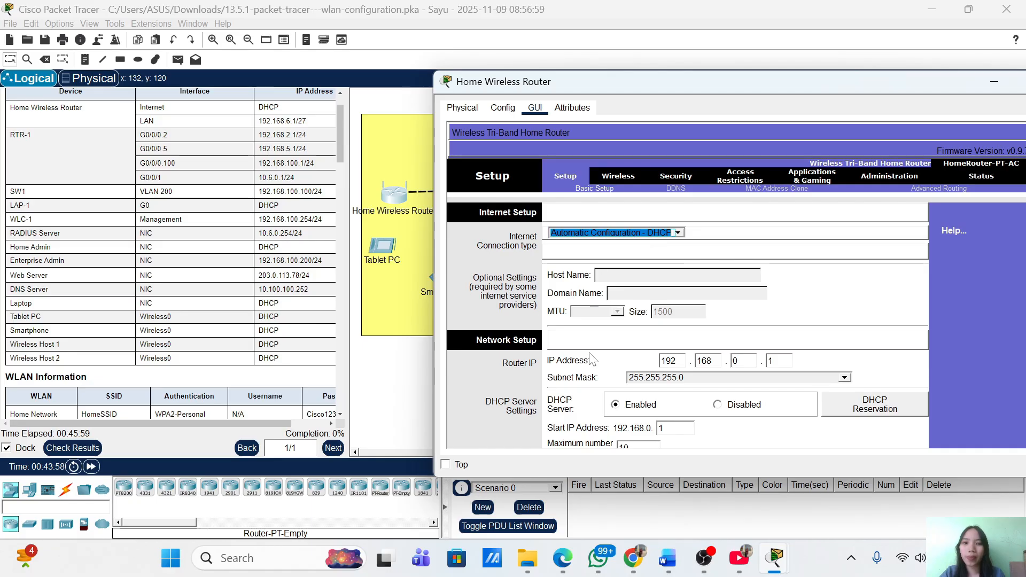
scroll(628, 363, "down", 1)
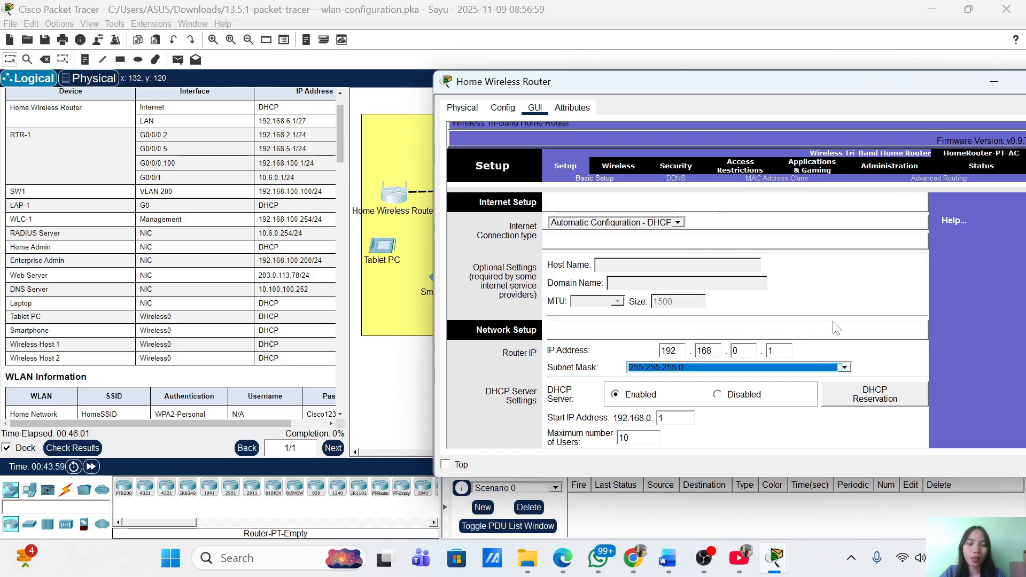
scroll(836, 328, "down", 4)
scroll(945, 308, "down", 10)
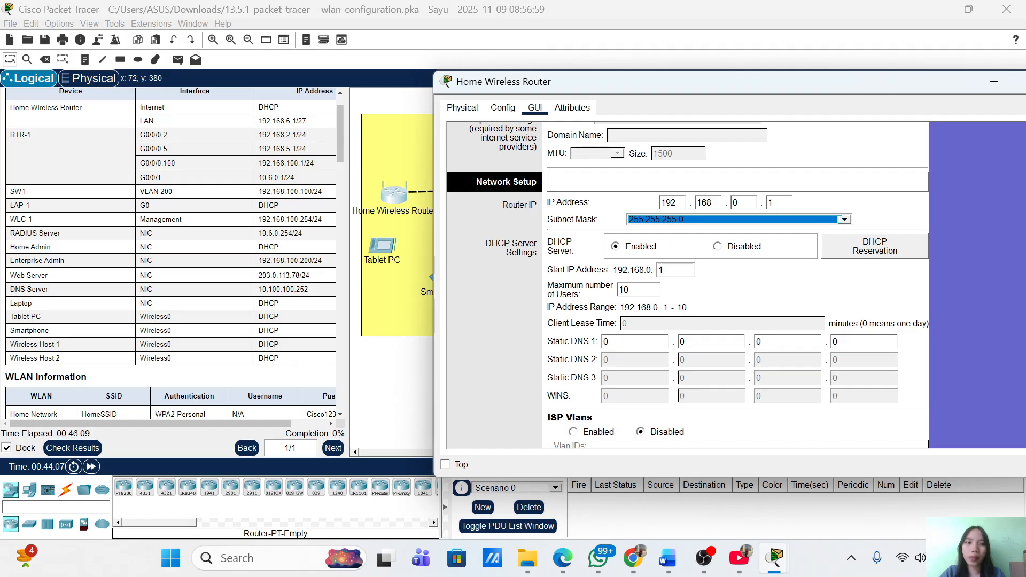
left_click(746, 203)
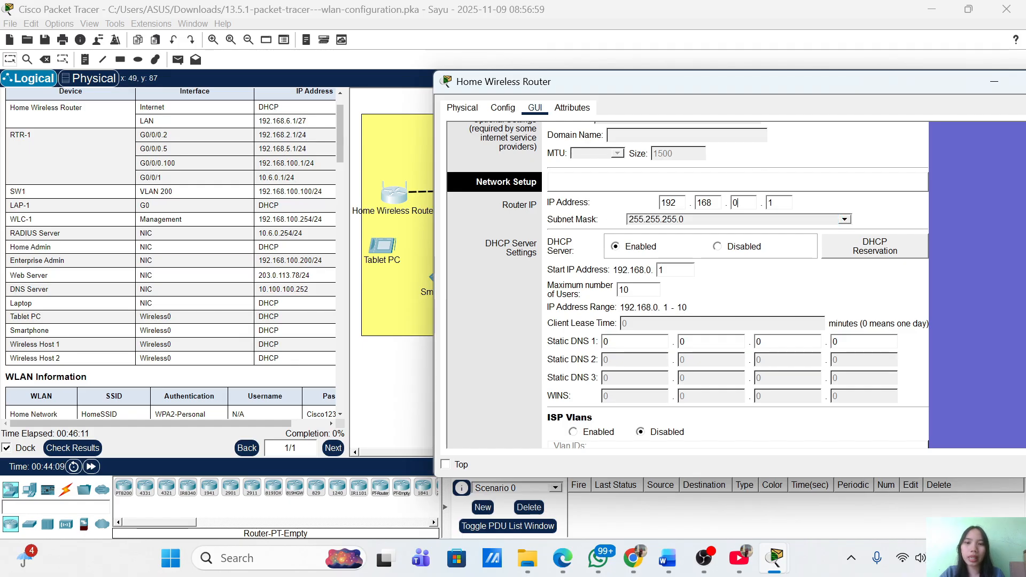
type("6")
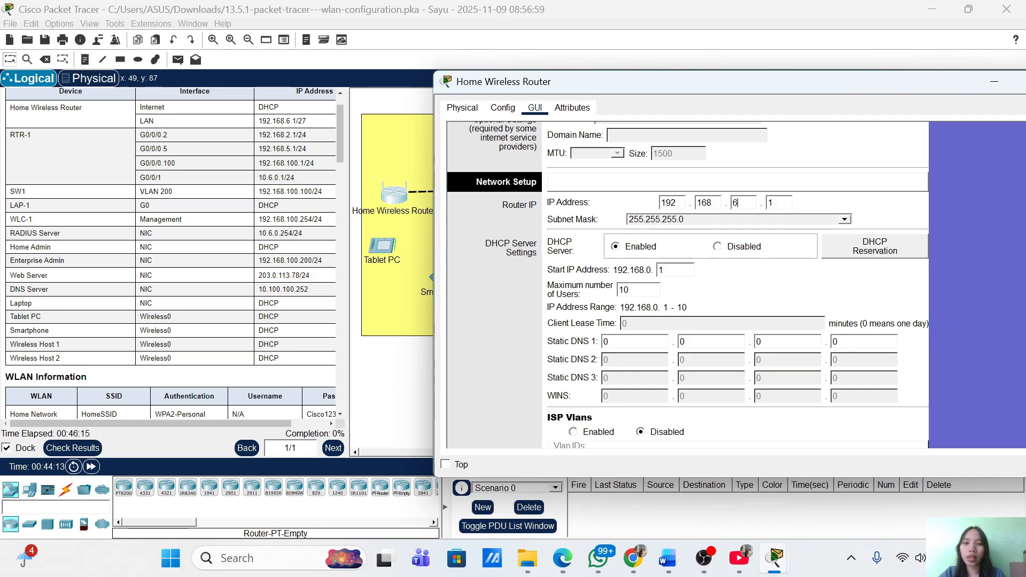
scroll(703, 301, "down", 3)
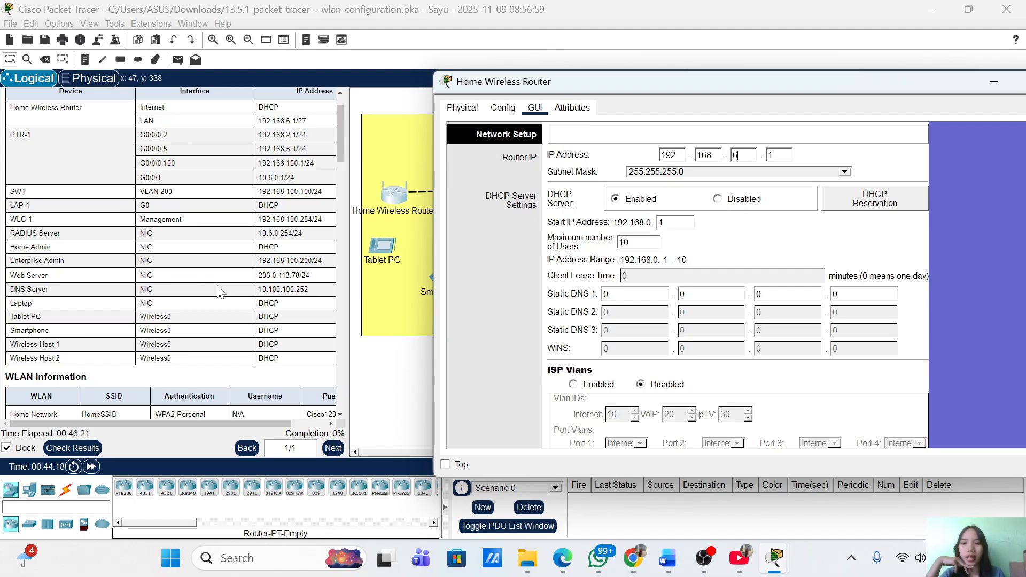
scroll(250, 249, "up", 2)
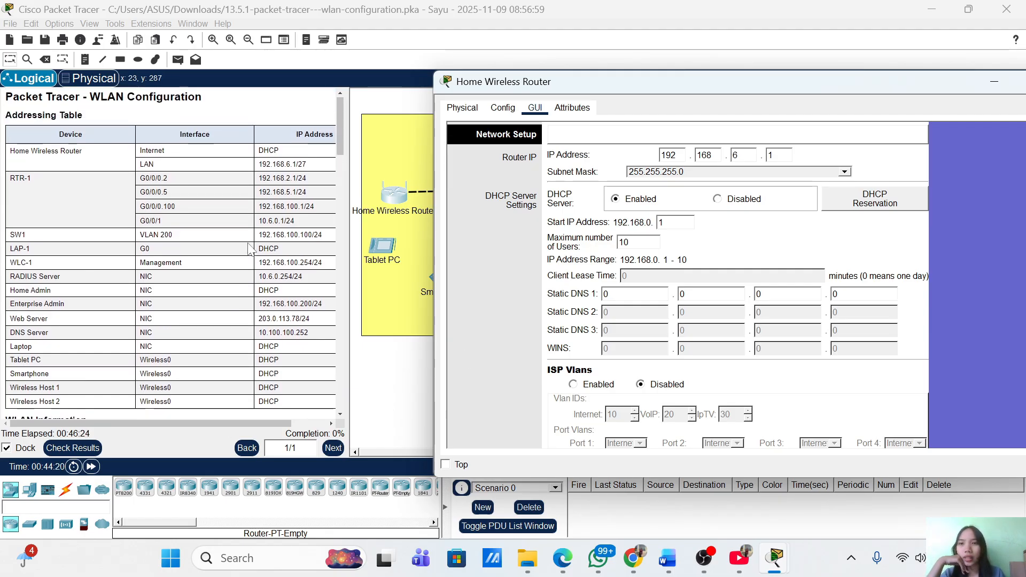
scroll(251, 249, "down", 9)
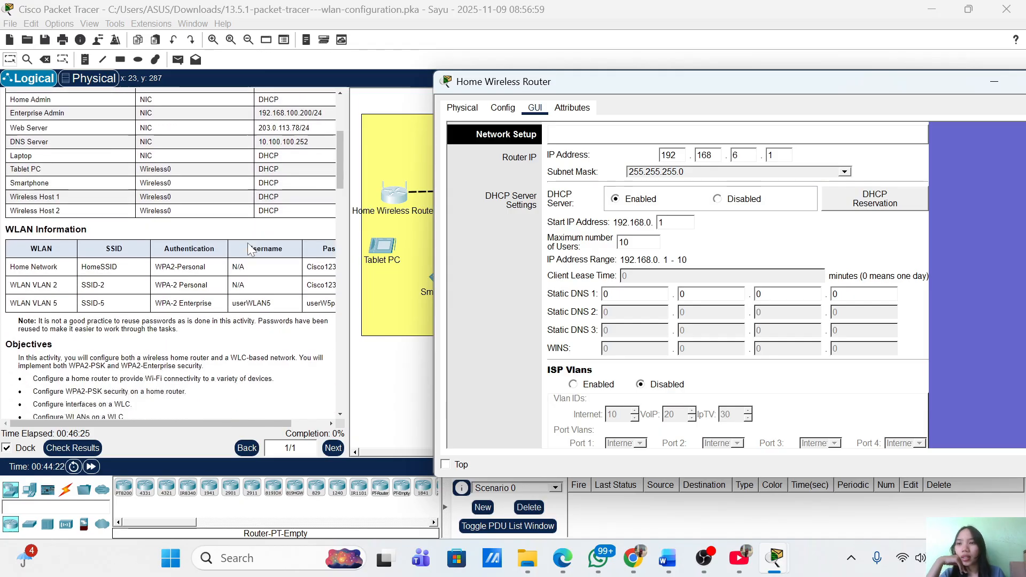
scroll(250, 249, "down", 8)
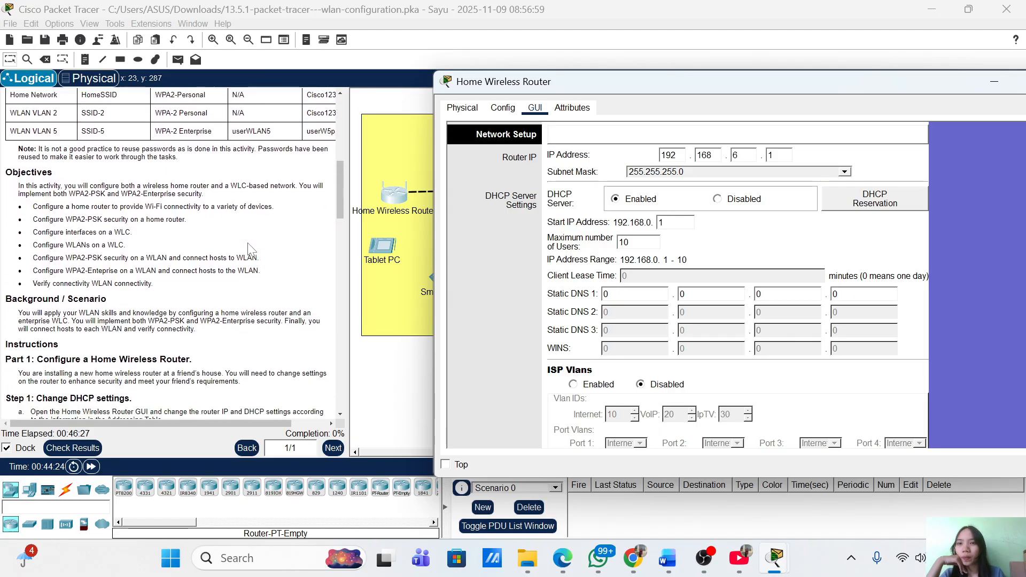
scroll(250, 249, "down", 14)
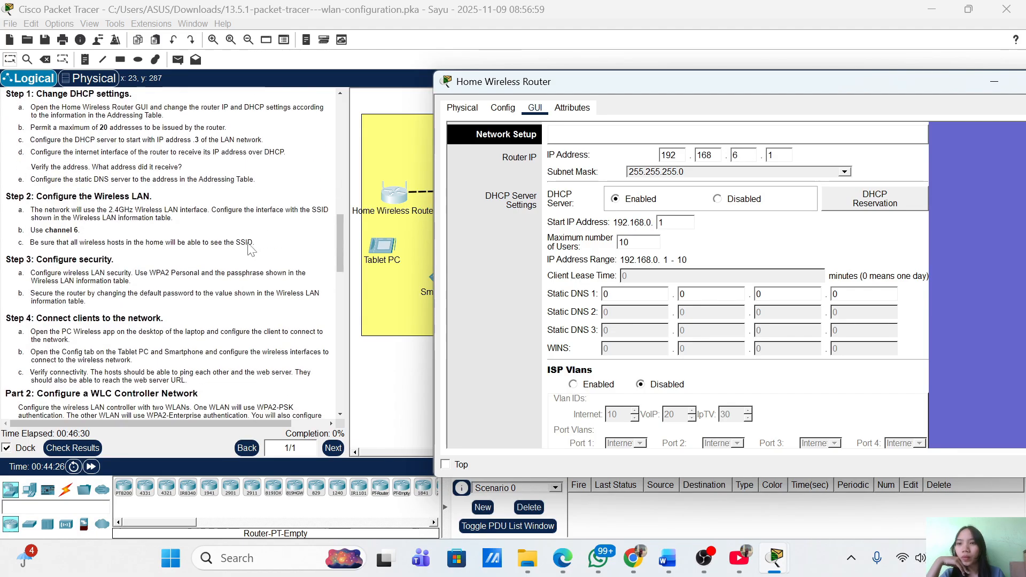
scroll(250, 249, "up", 6)
Set the DHCP start address's last octet to 3 and the maximum users to 20
scroll(251, 249, "down", 7)
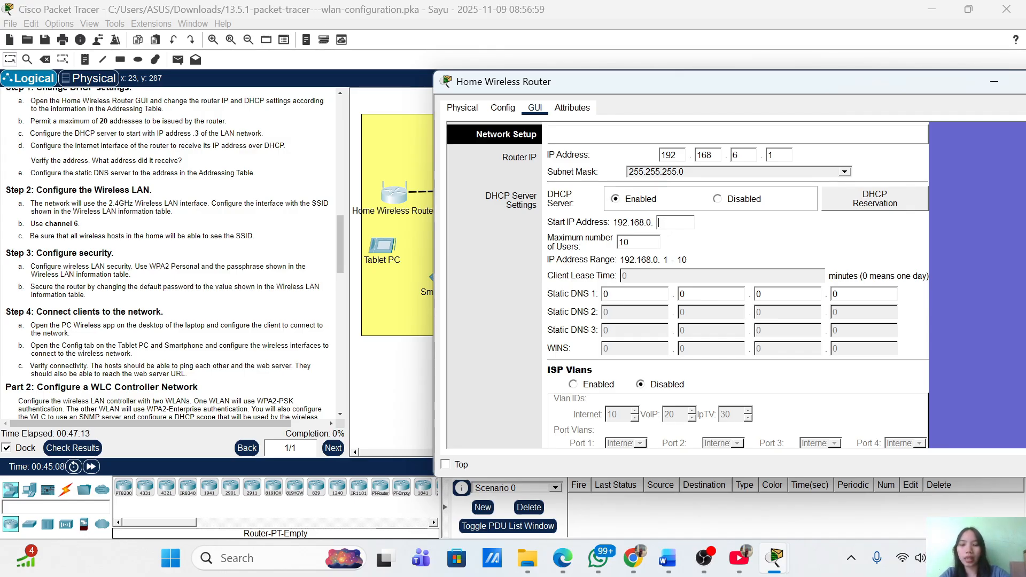
key("BackSpace")
type("3")
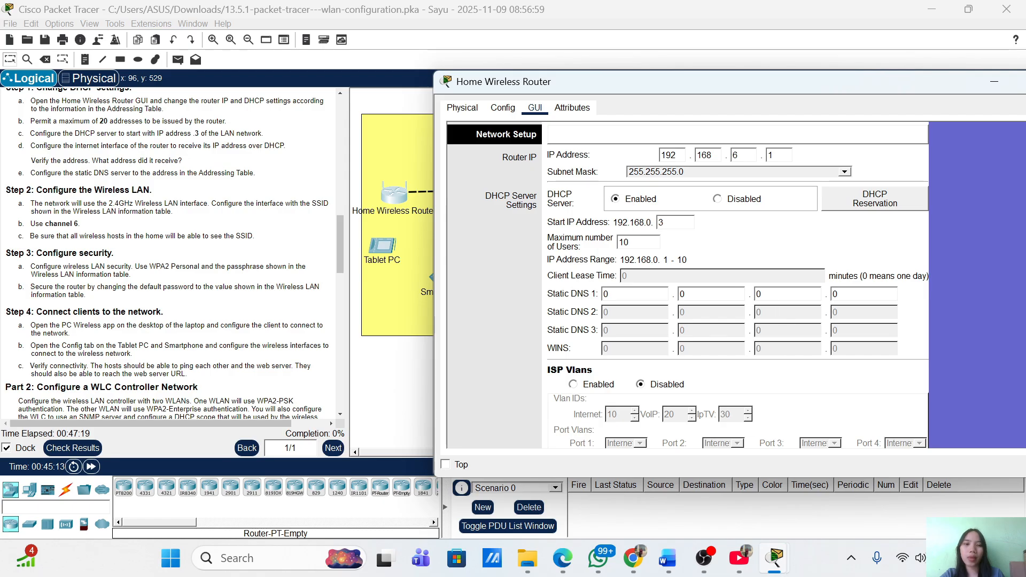
key("BackSpace")
key("BackSpace")
type("20")
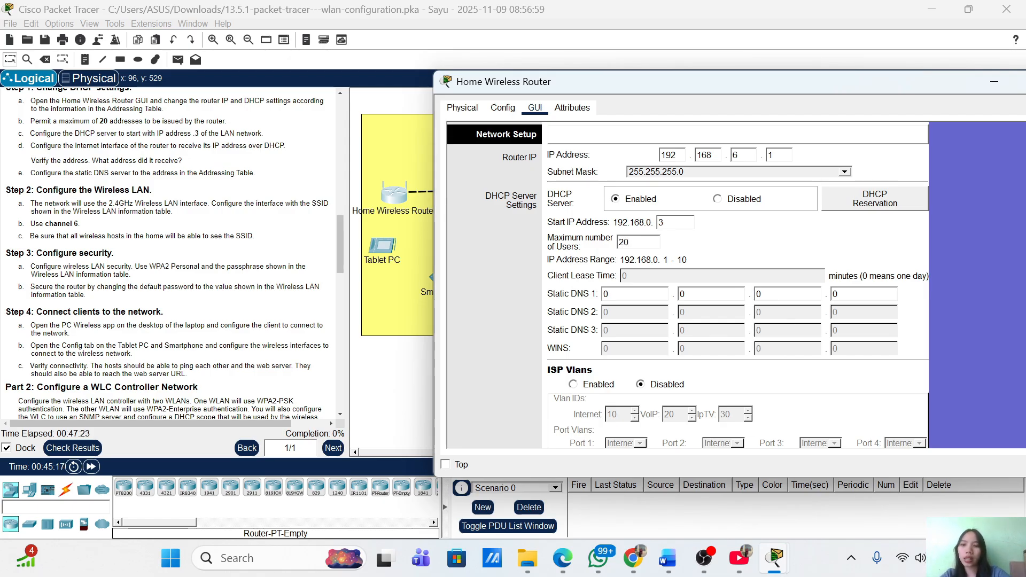
scroll(168, 200, "down", 1)
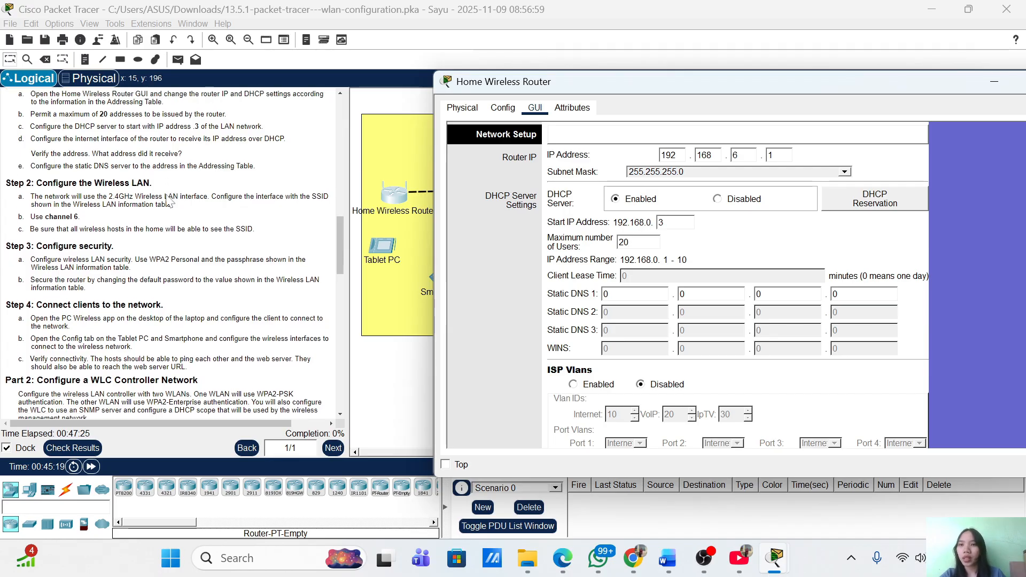
scroll(168, 201, "down", 1)
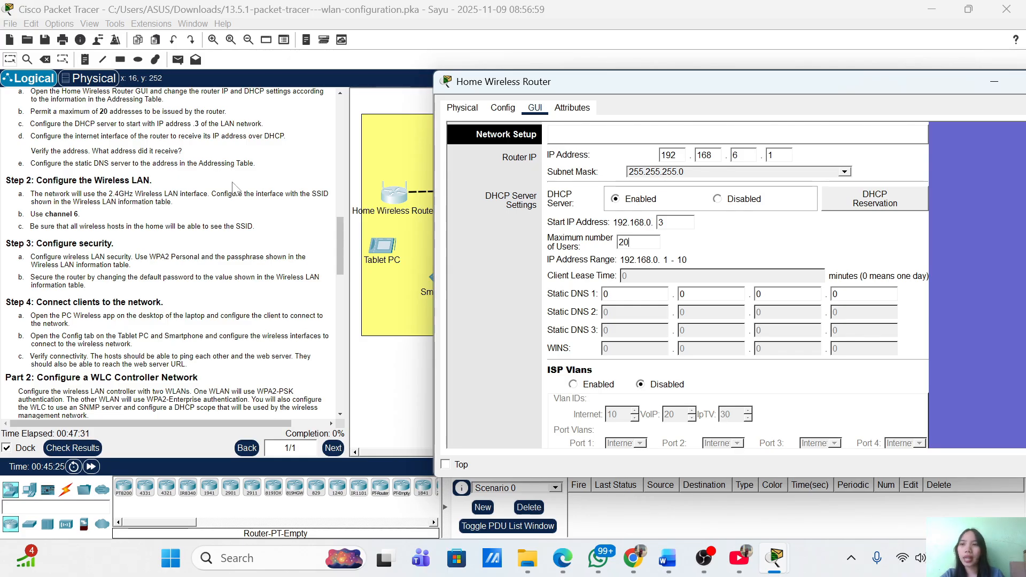
scroll(192, 191, "down", 5)
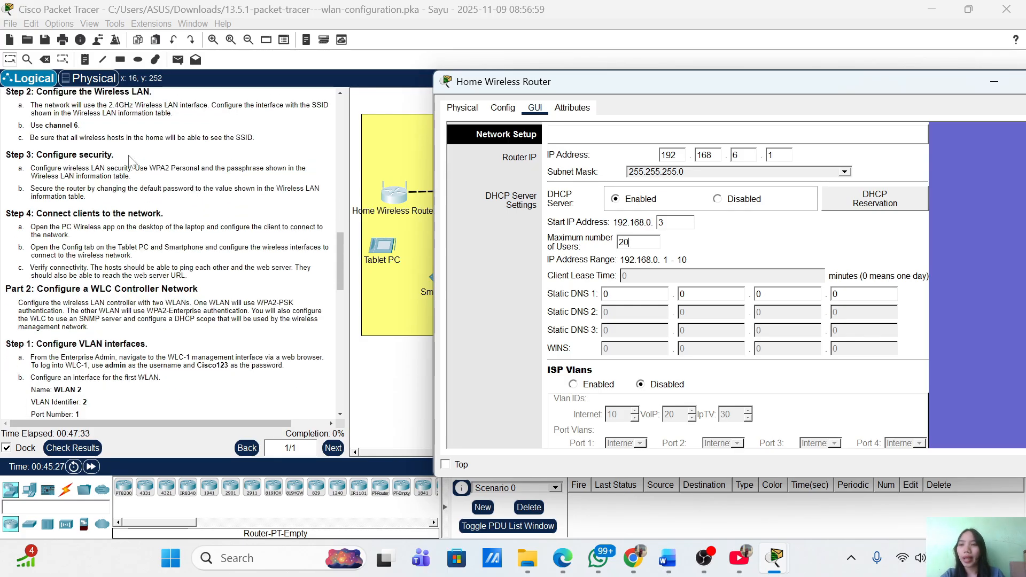
scroll(134, 166, "up", 4)
scroll(130, 161, "down", 3)
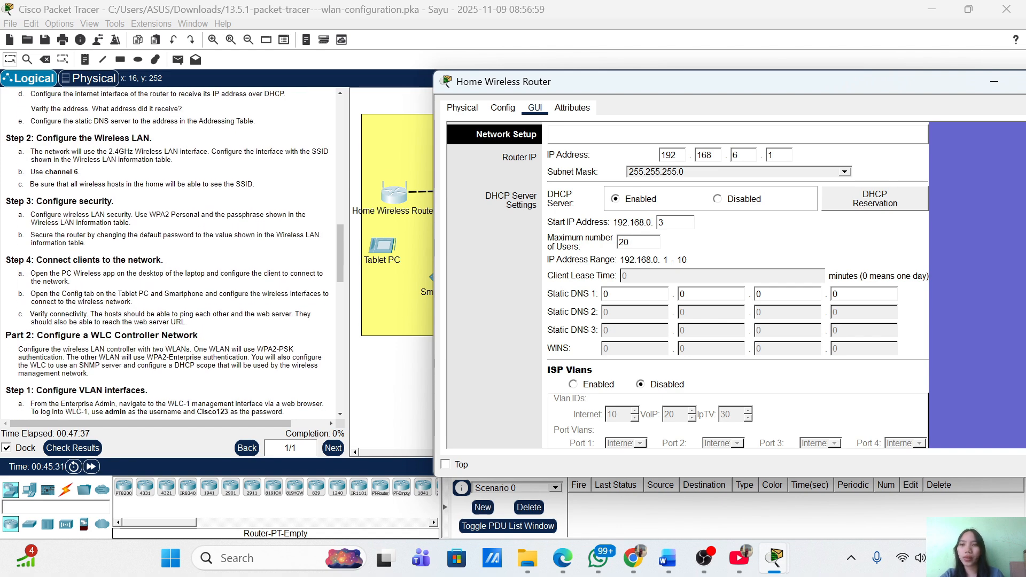
scroll(204, 142, "up", 6)
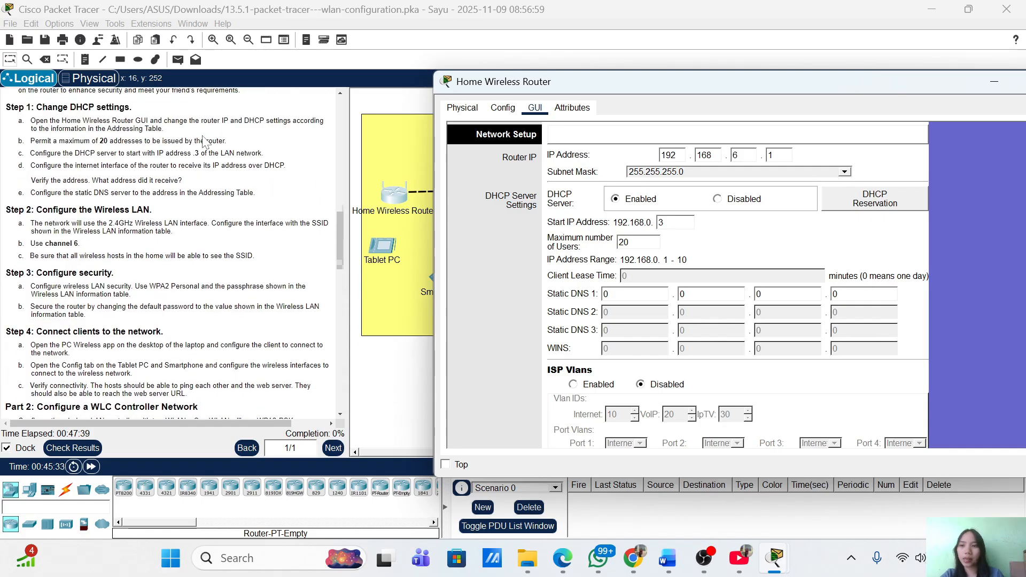
scroll(203, 141, "up", 10)
scroll(205, 142, "down", 8)
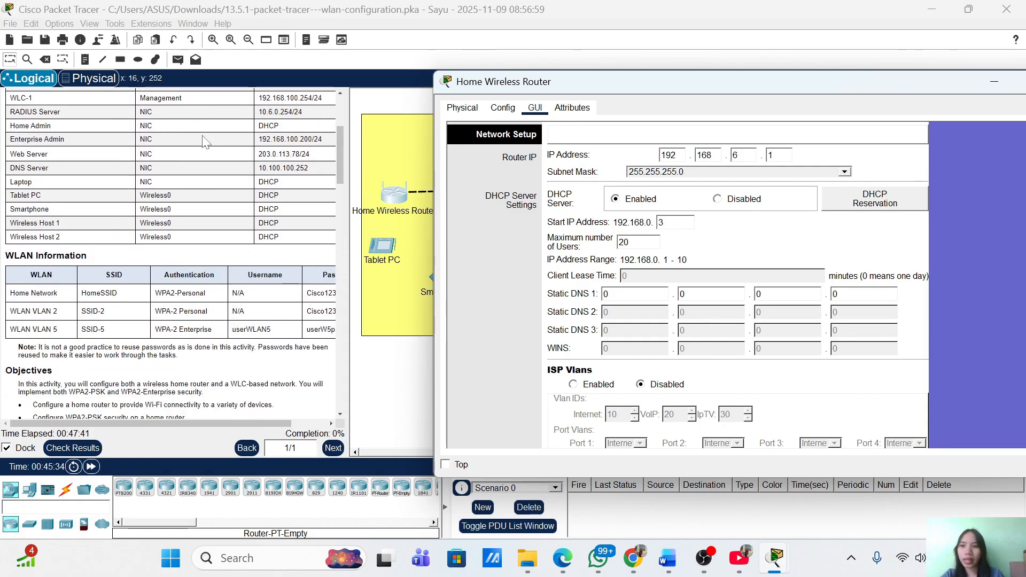
scroll(207, 142, "down", 6)
scroll(206, 141, "up", 12)
scroll(206, 142, "down", 7)
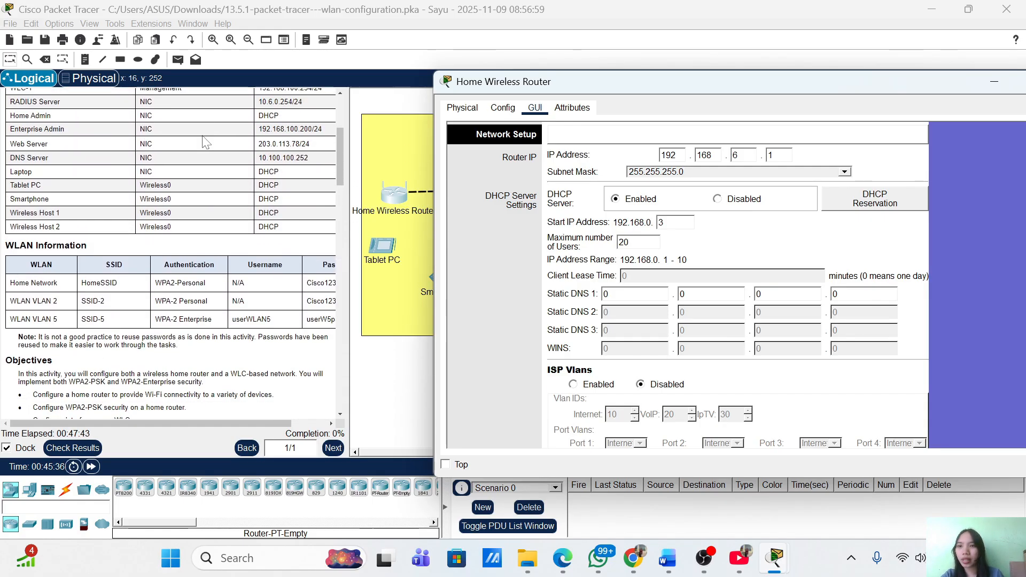
scroll(203, 142, "down", 3)
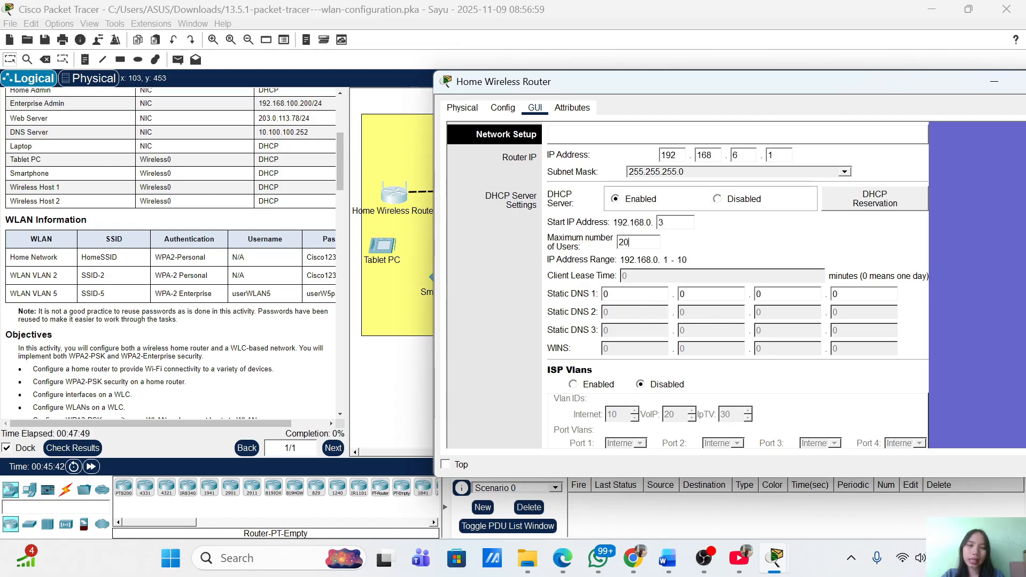
Enter 10.100.100.252 octet by octet in the router's Static DNS 1 fields
left_click(615, 294)
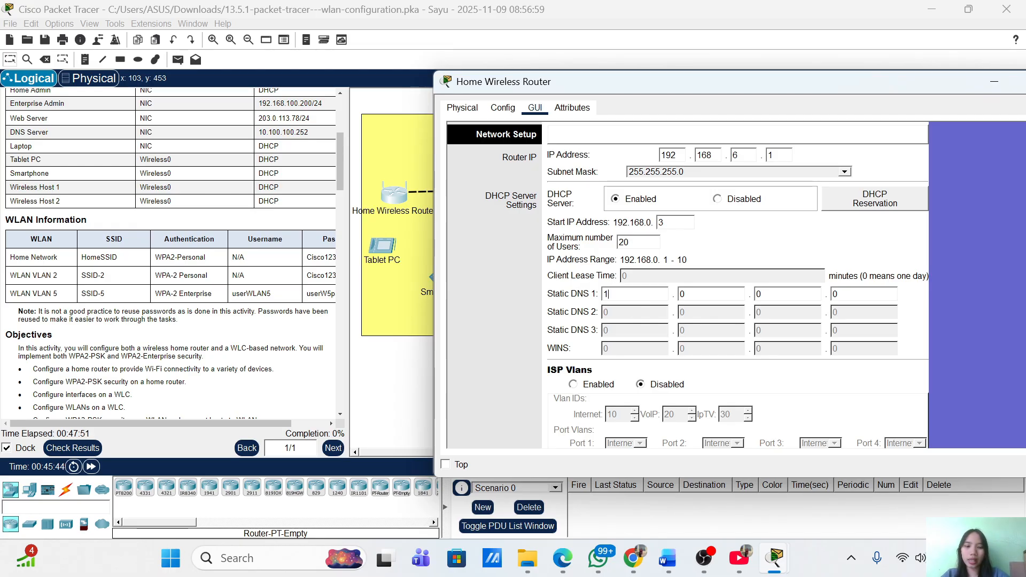
key("Tab")
type("1")
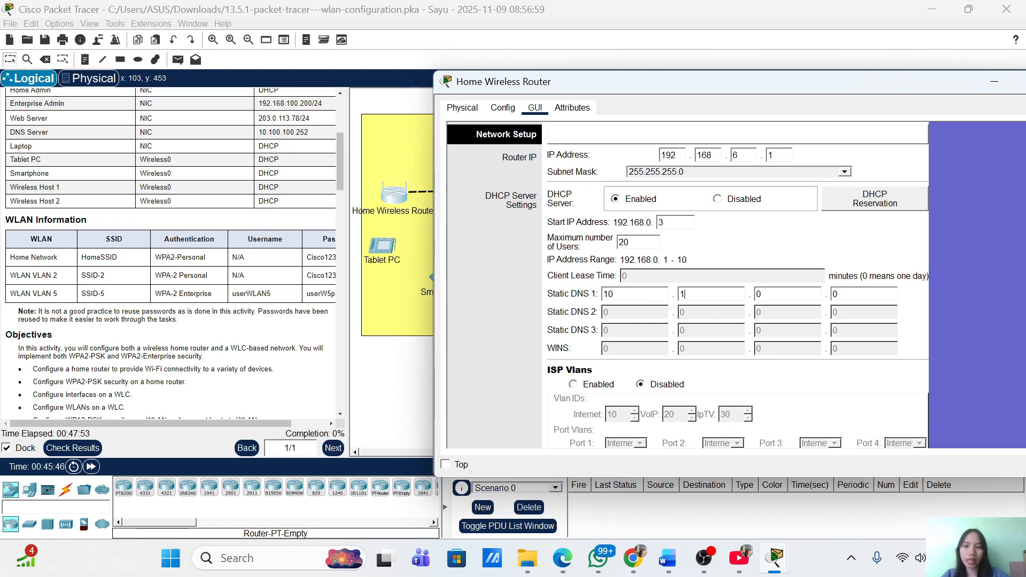
type("00")
key("Tab")
key("BackSpace")
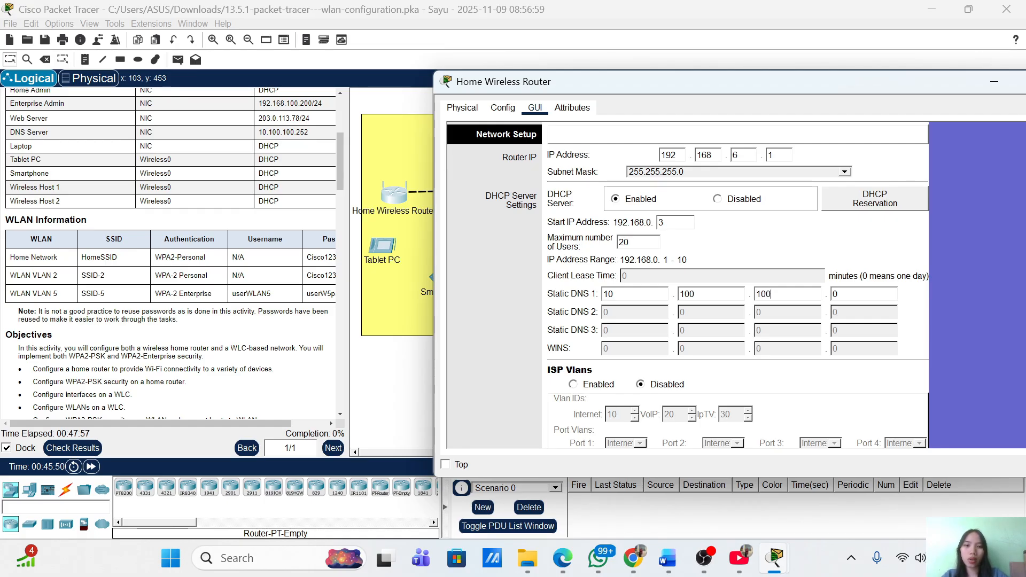
type("100")
key("Tab")
type("2")
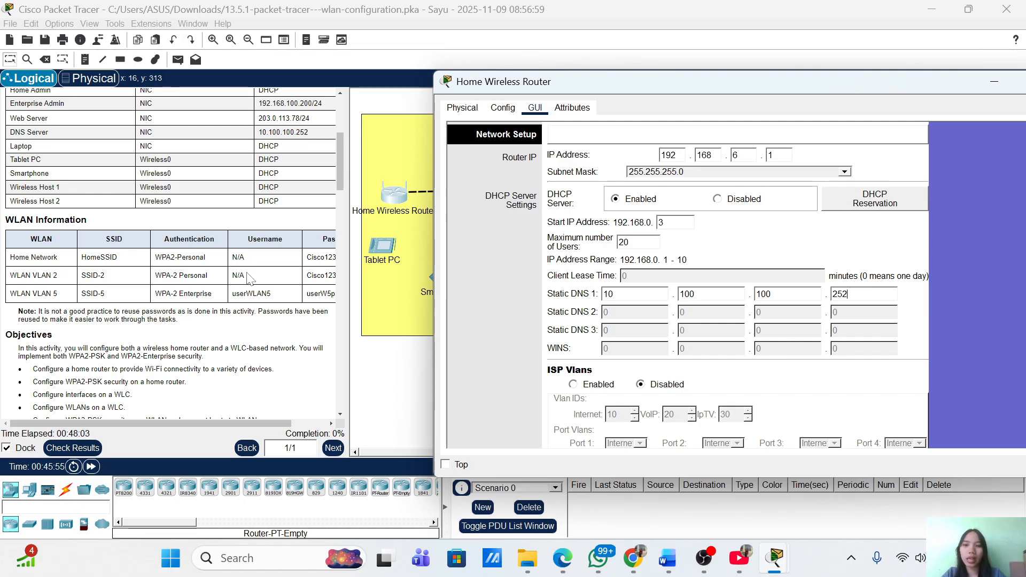
scroll(10, 257, "down", 5)
scroll(11, 257, "down", 1)
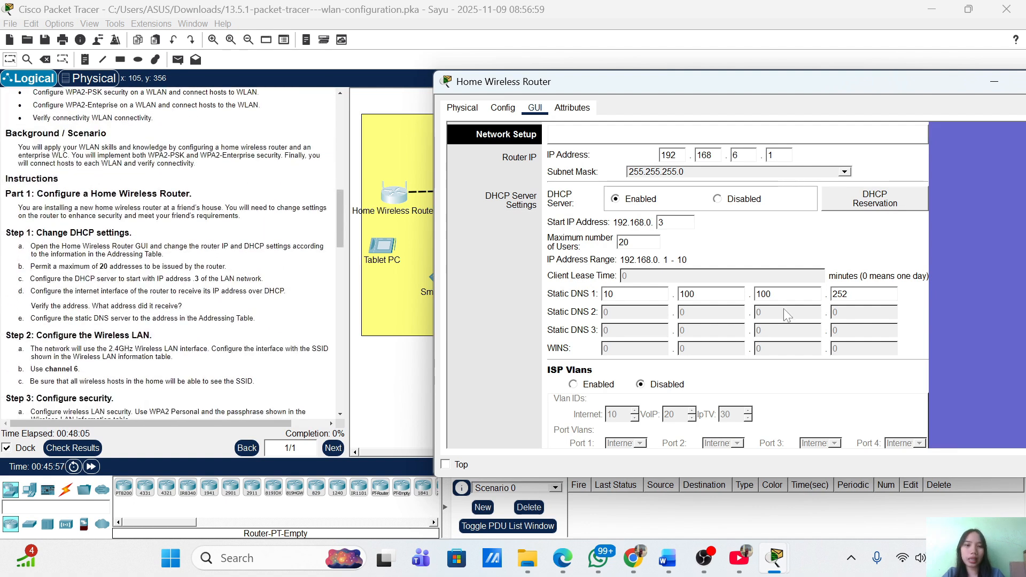
scroll(993, 329, "down", 5)
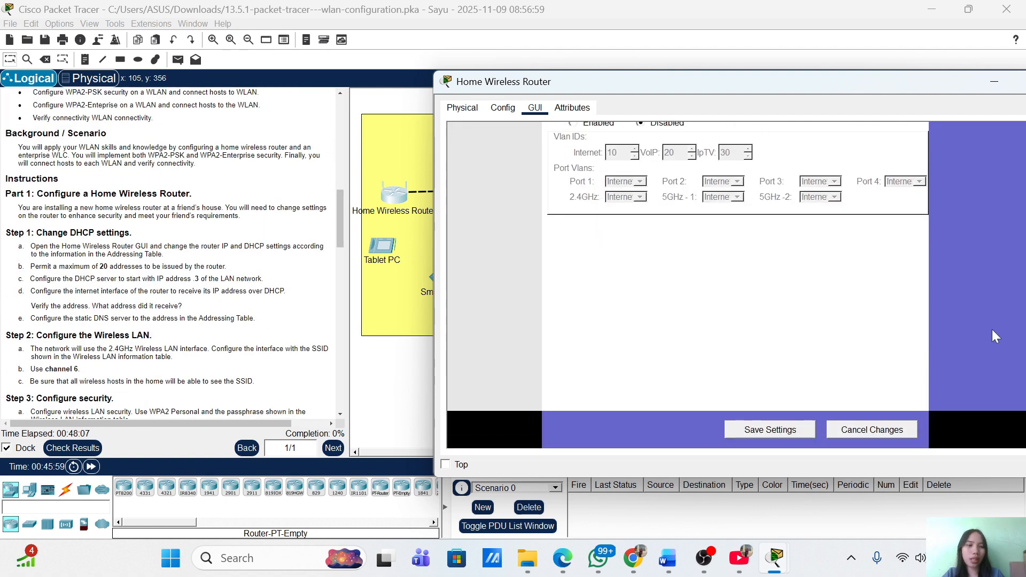
Save the router's DHCP and DNS settings, giving the 192.168.6.3–22 address range
left_click(768, 430)
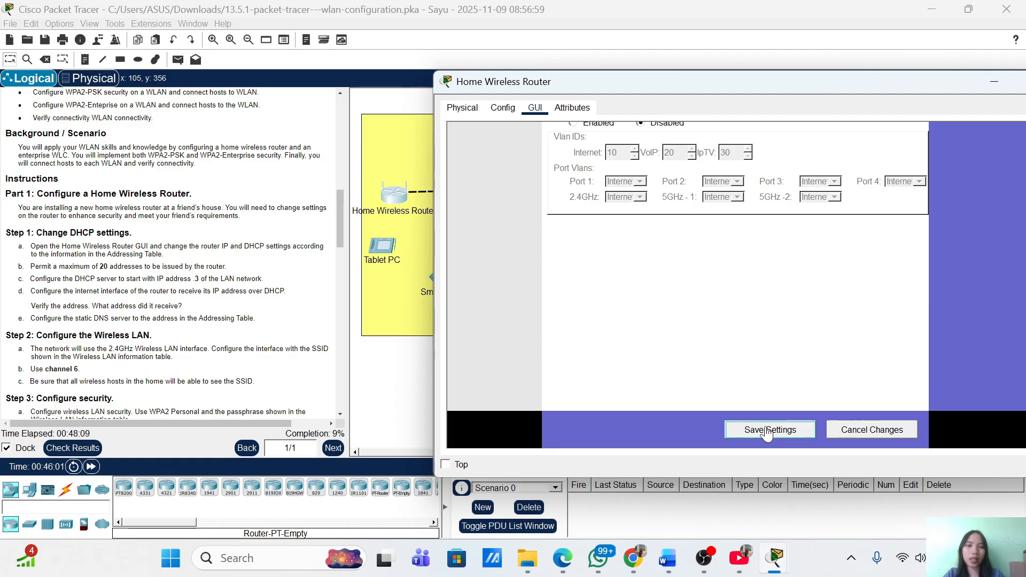
scroll(188, 245, "down", 6)
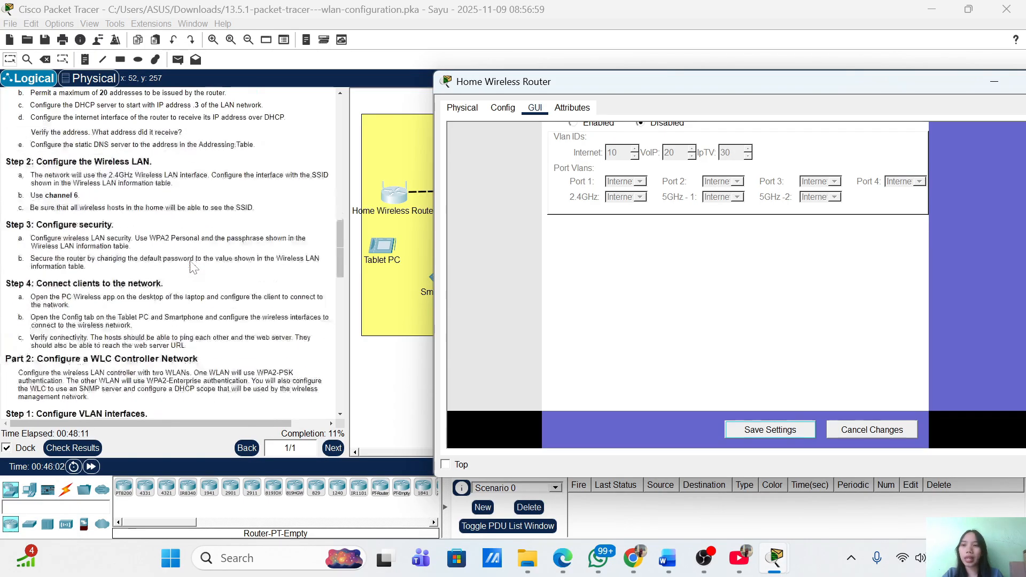
scroll(194, 268, "up", 2)
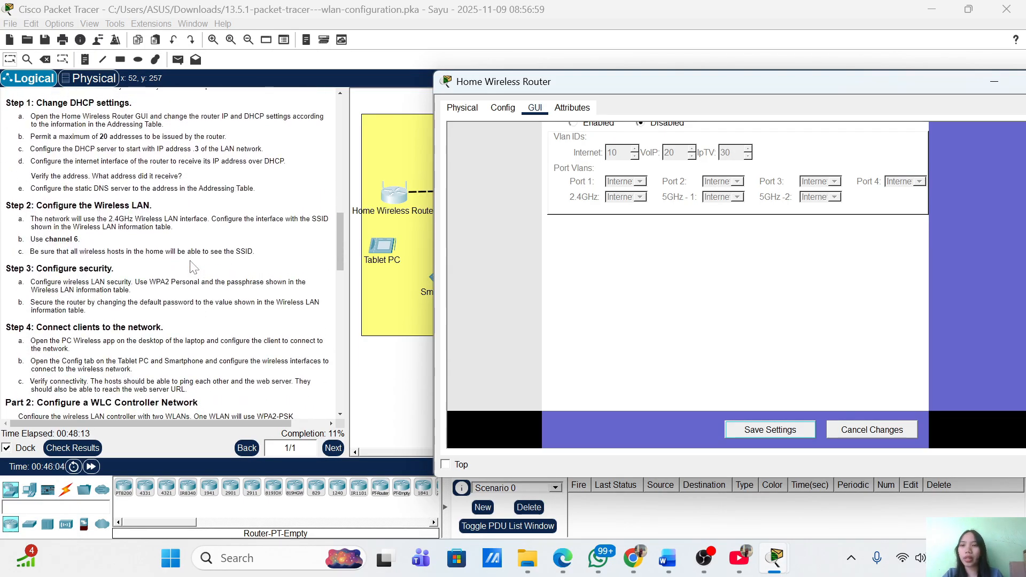
scroll(193, 268, "down", 4)
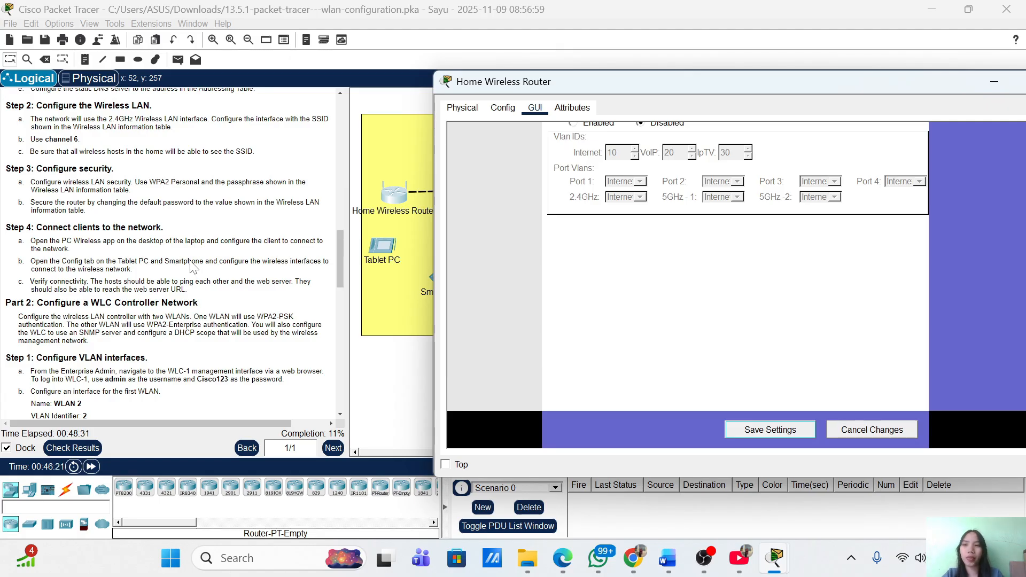
scroll(192, 266, "up", 1)
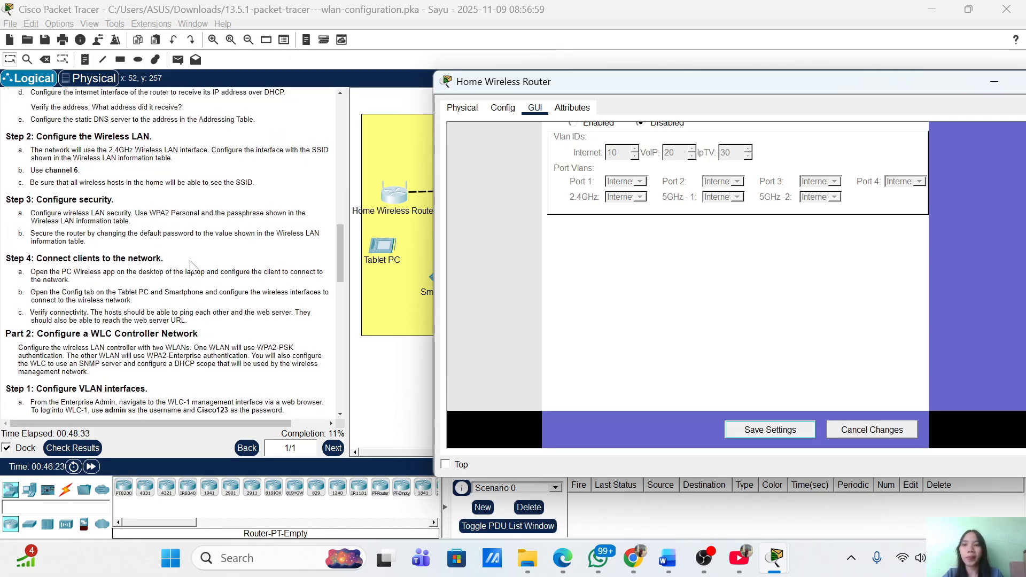
scroll(192, 266, "down", 1)
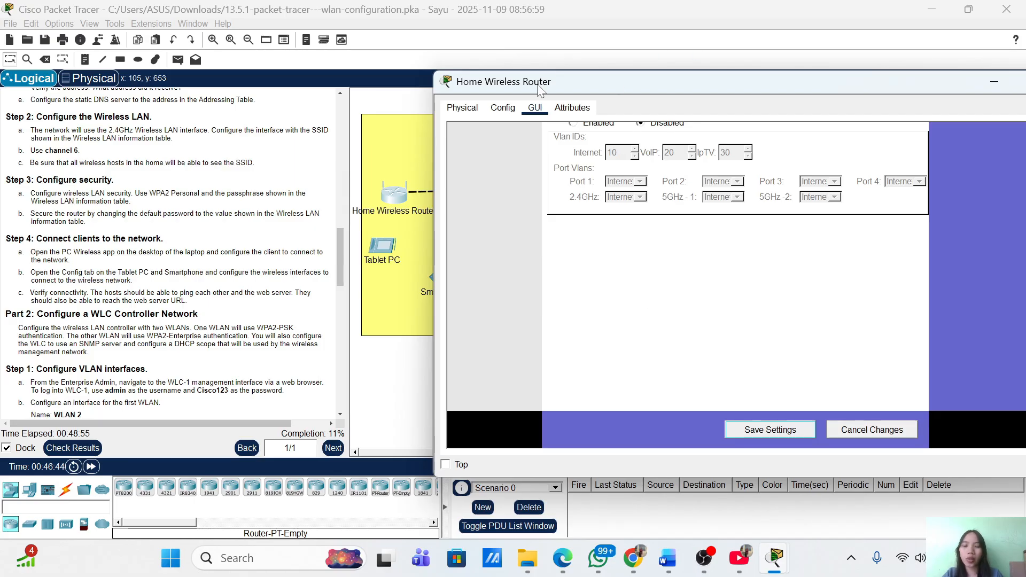
Go to the router's Wireless page to view the 2.4 GHz and 5 GHz settings
scroll(630, 240, "up", 10)
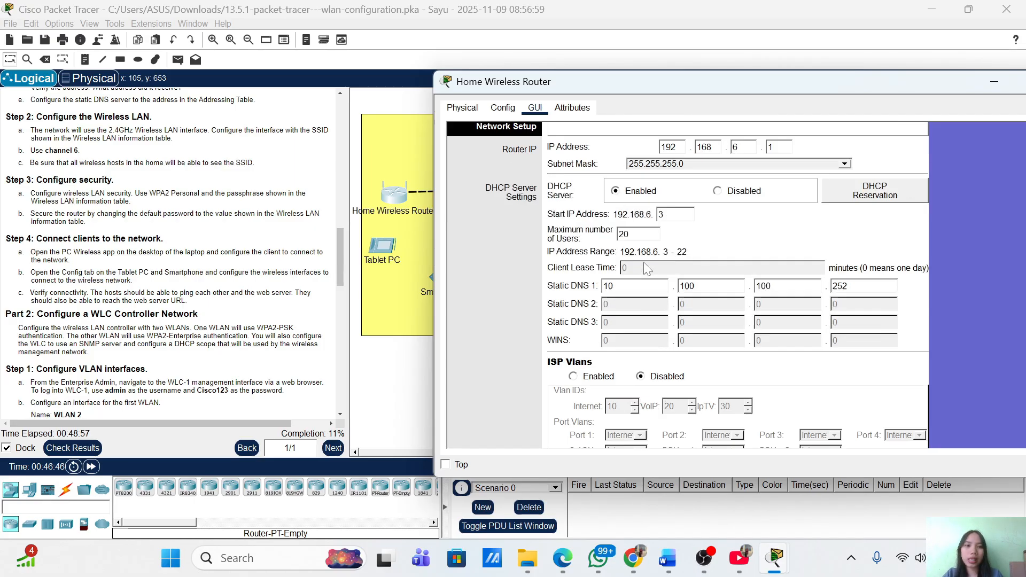
scroll(643, 213, "up", 3)
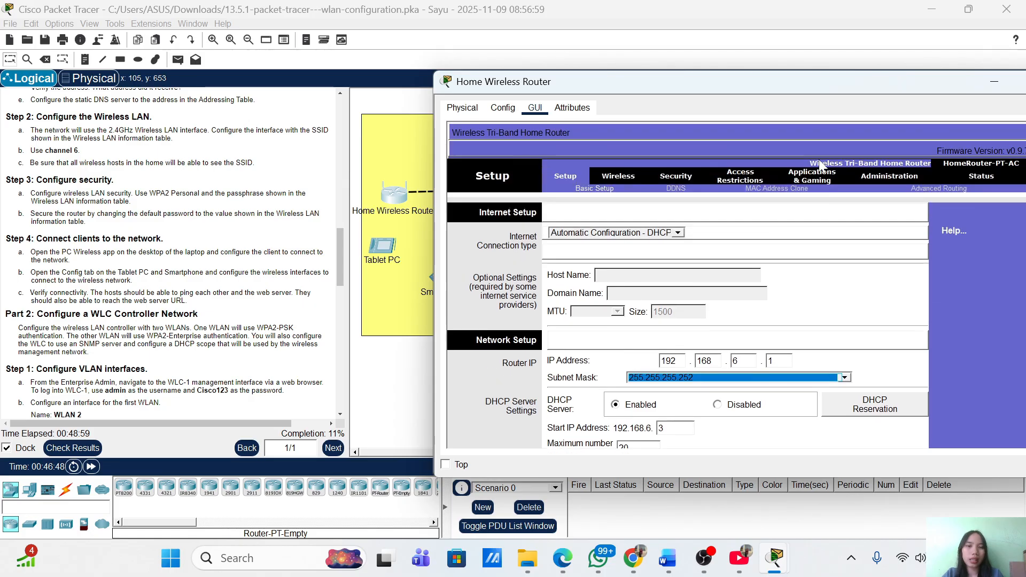
left_click(609, 179)
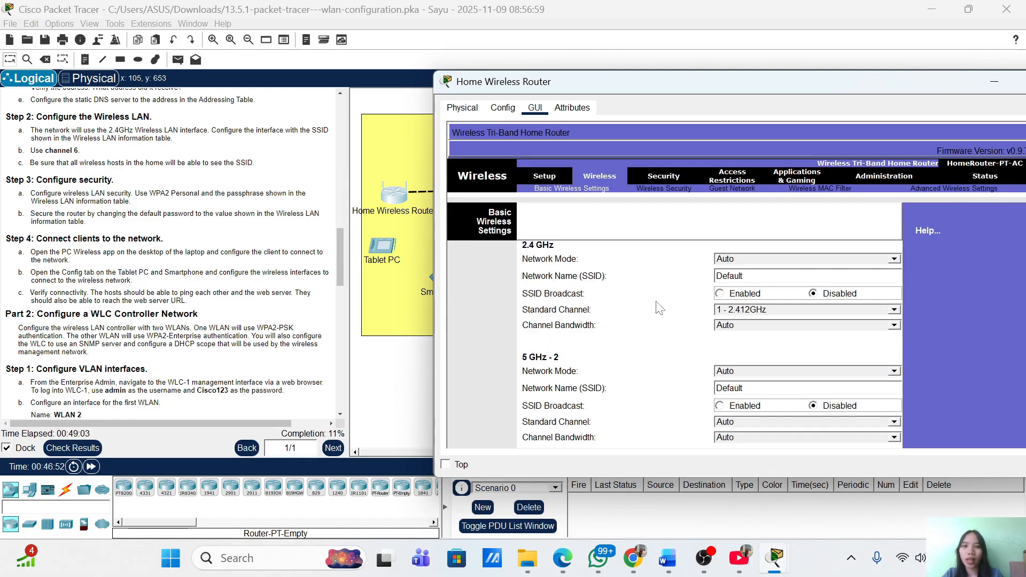
scroll(663, 309, "down", 3)
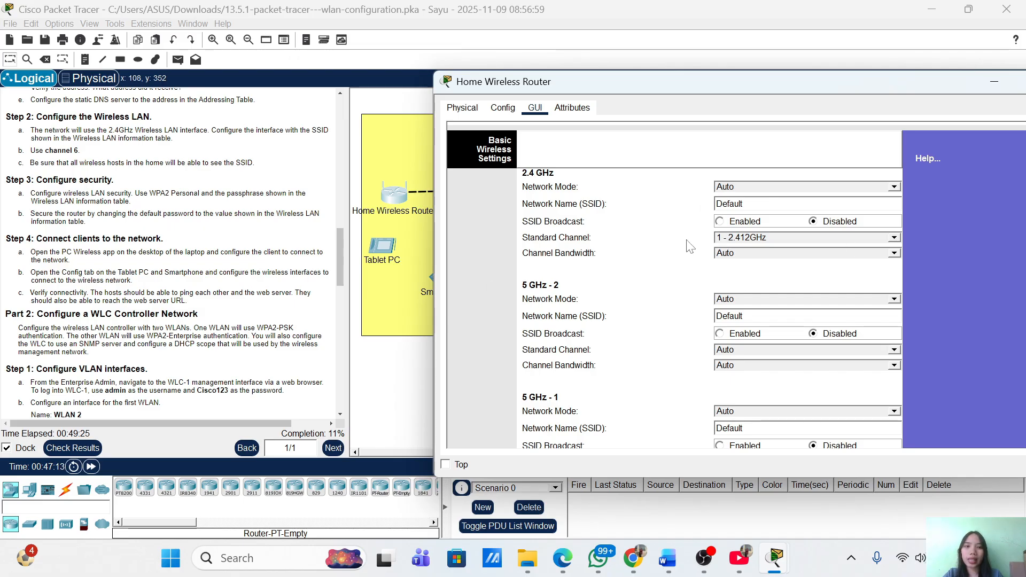
Set the 2.4 GHz channel to 6 - 2.437GHz and erase the Default network name
left_click(779, 239)
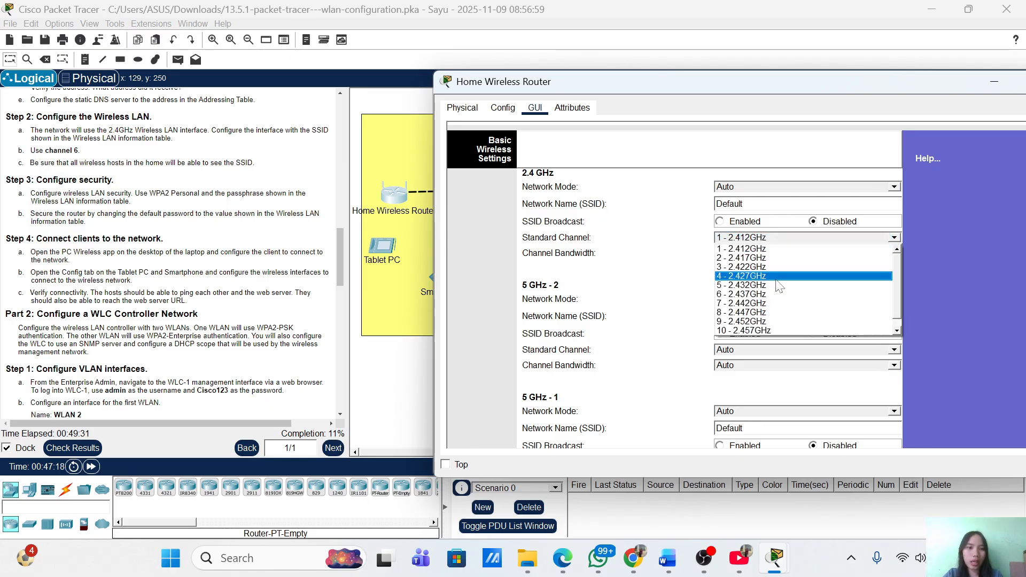
left_click(778, 296)
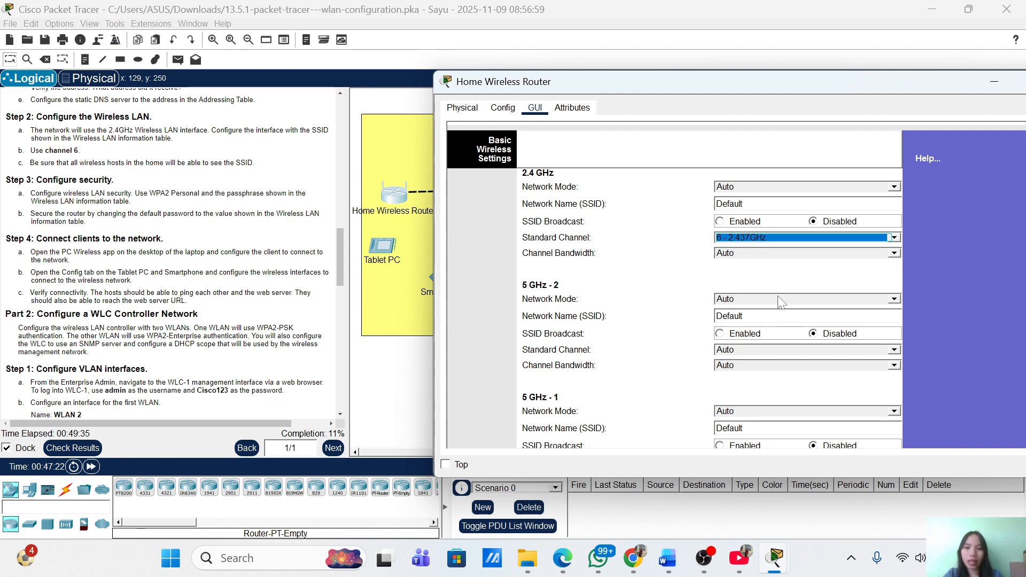
left_click(744, 204)
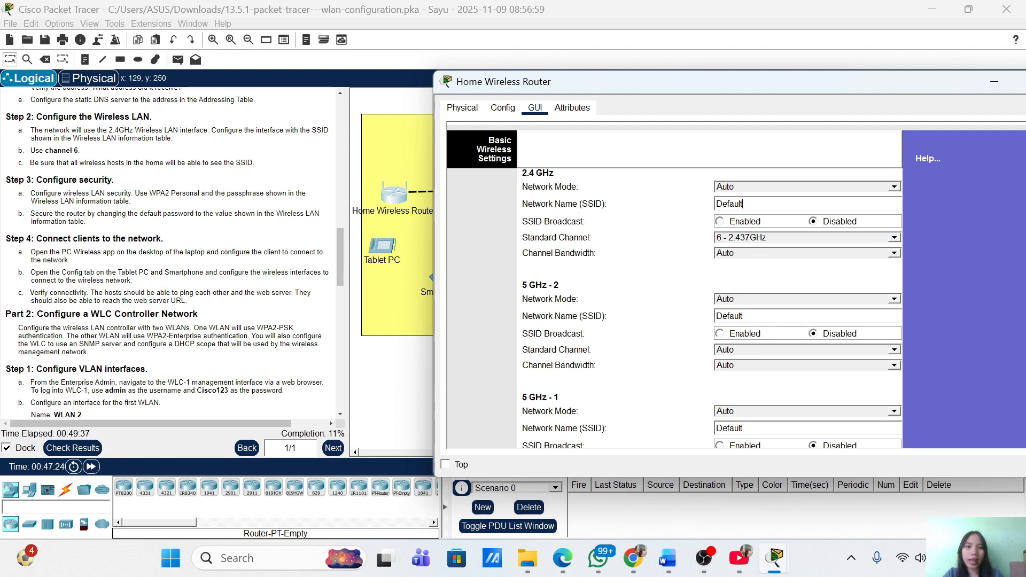
key("BackSpace")
key("BackSpace")
key("BackSpace")
key("BackSpace")
key("BackSpace")
key("BackSpace")
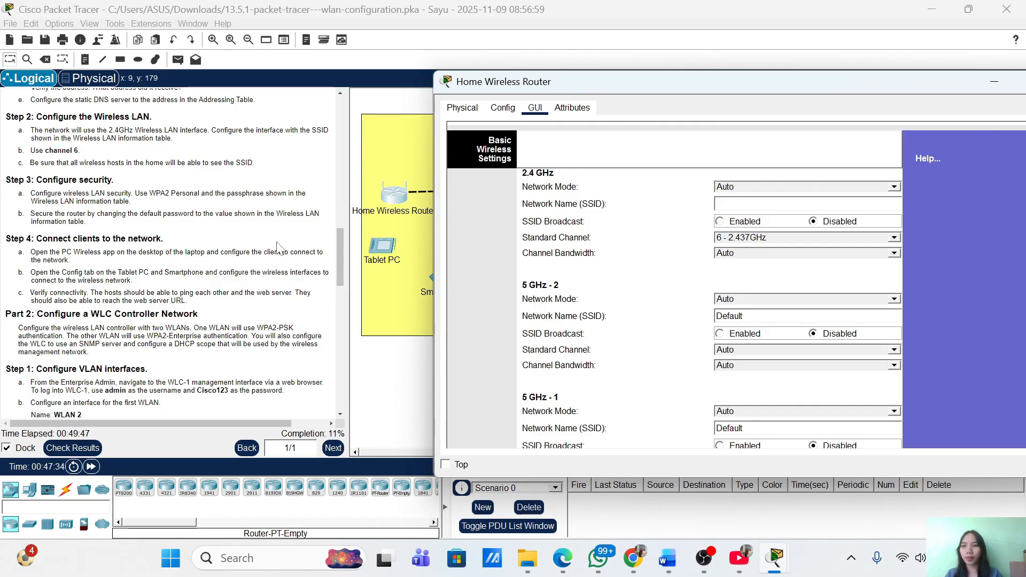
Name the 2.4 GHz network HomeSSID and set its SSID Broadcast to Enabled
scroll(137, 233, "down", 3)
scroll(137, 233, "up", 2)
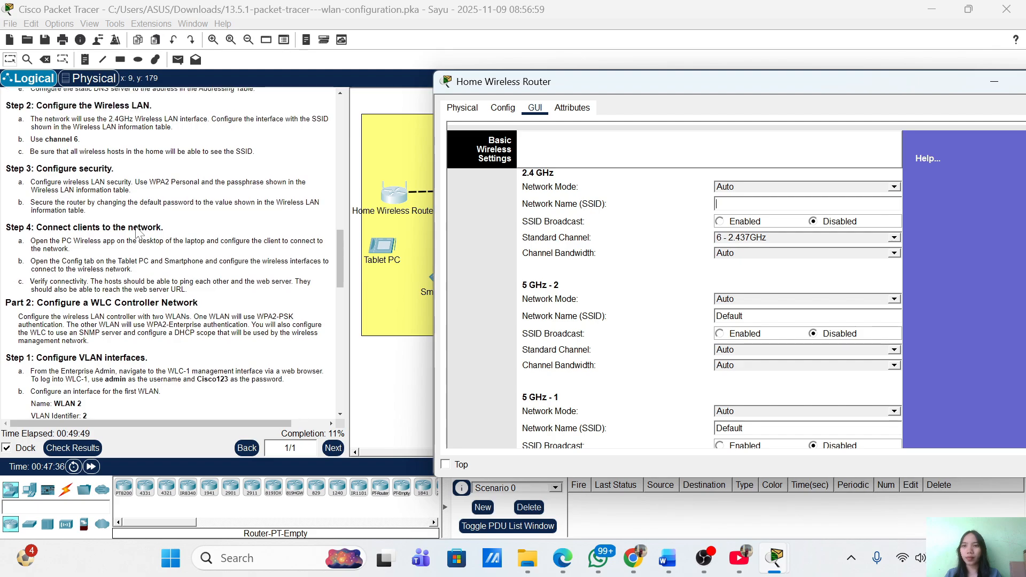
type("Home")
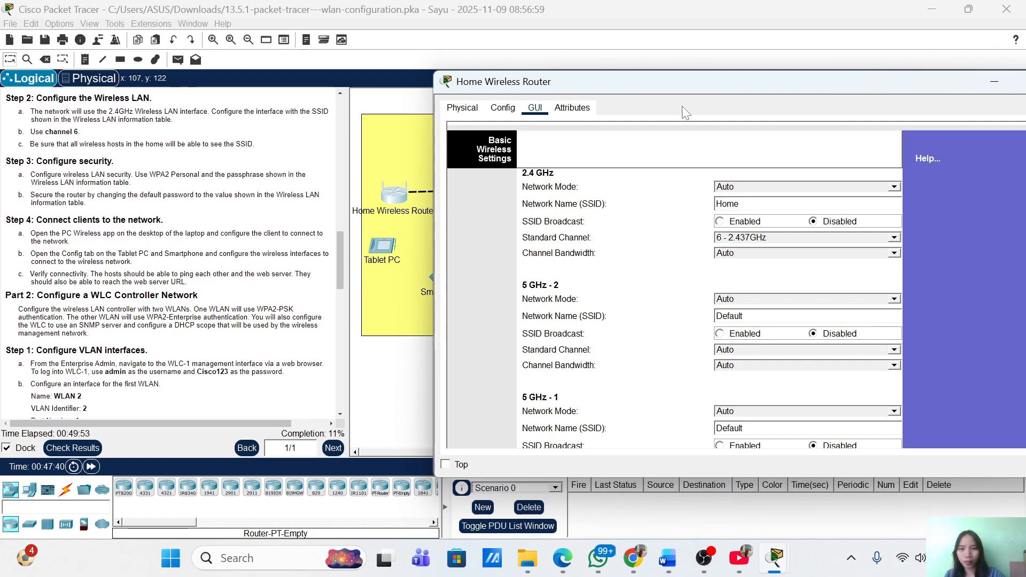
type("SSS")
key("BackSpace")
key("BackSpace")
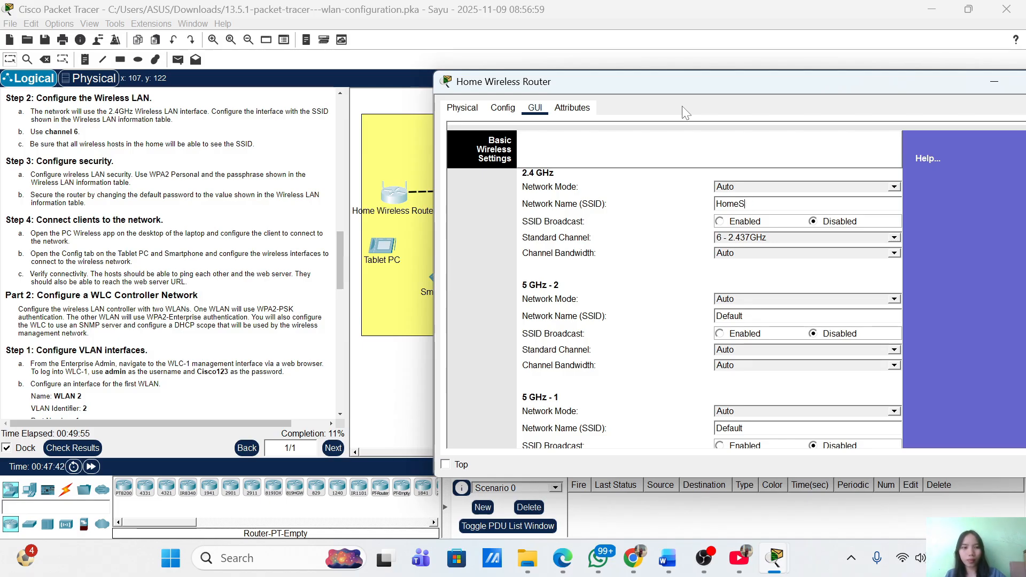
type("SID")
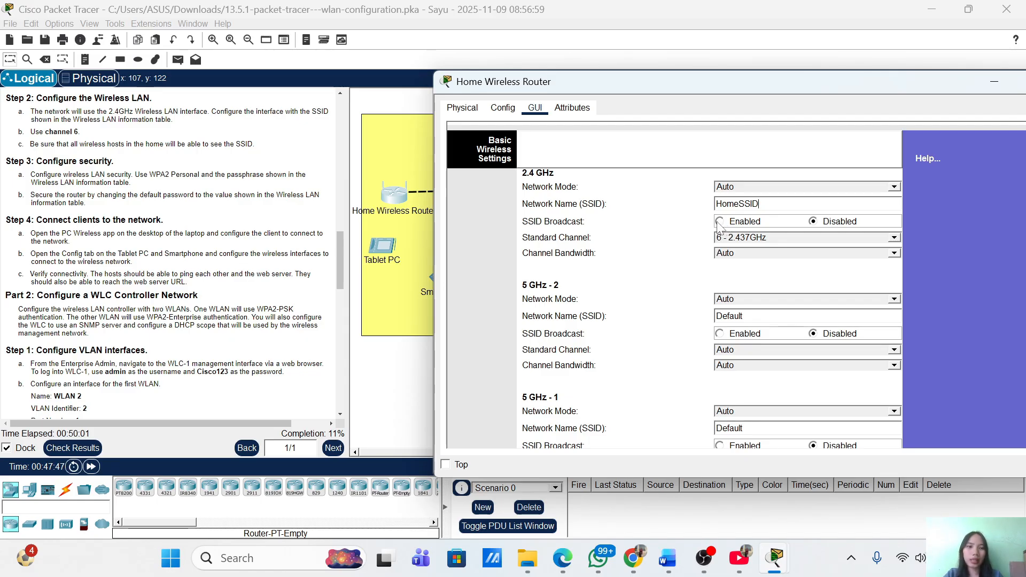
left_click(719, 222)
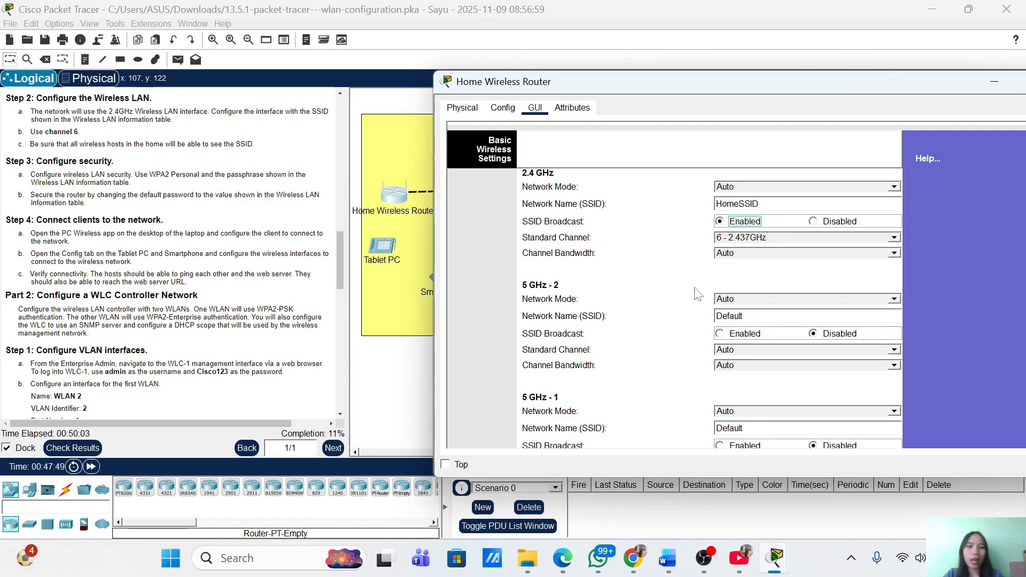
scroll(699, 294, "down", 3)
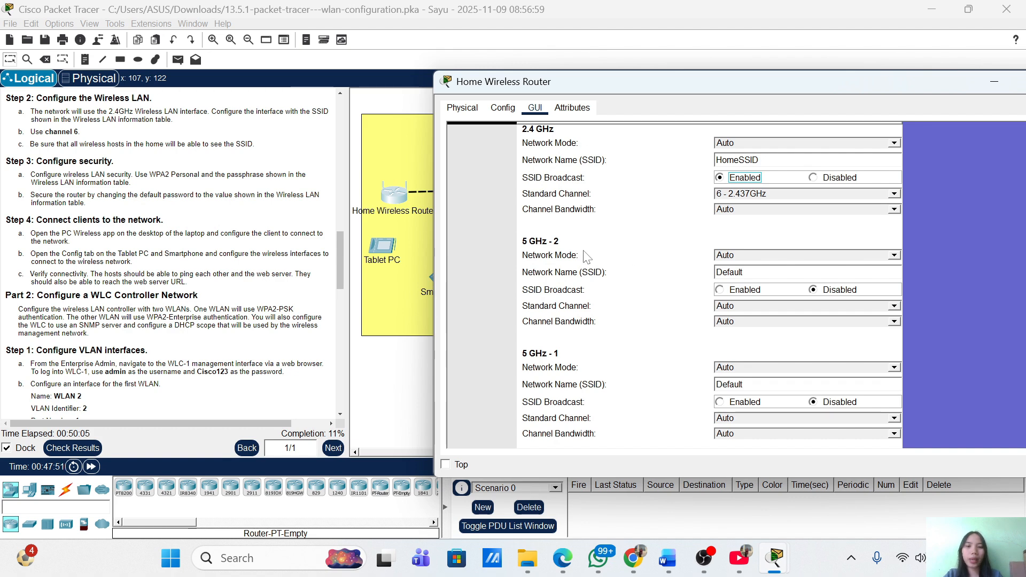
scroll(608, 358, "down", 3)
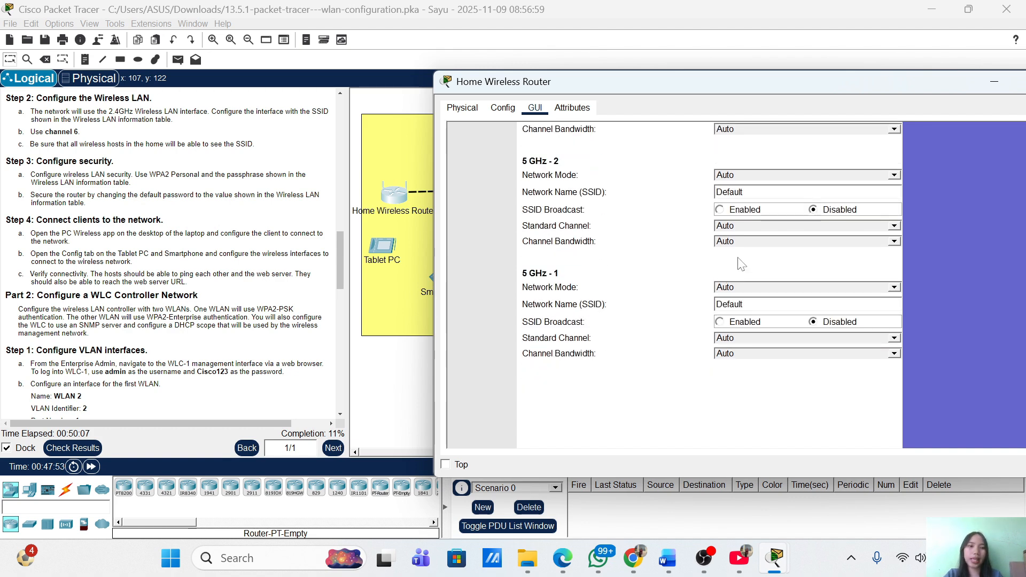
Set the Network Mode of the 5 GHz-2 and 5 GHz-1 radios to Disabled
left_click(739, 174)
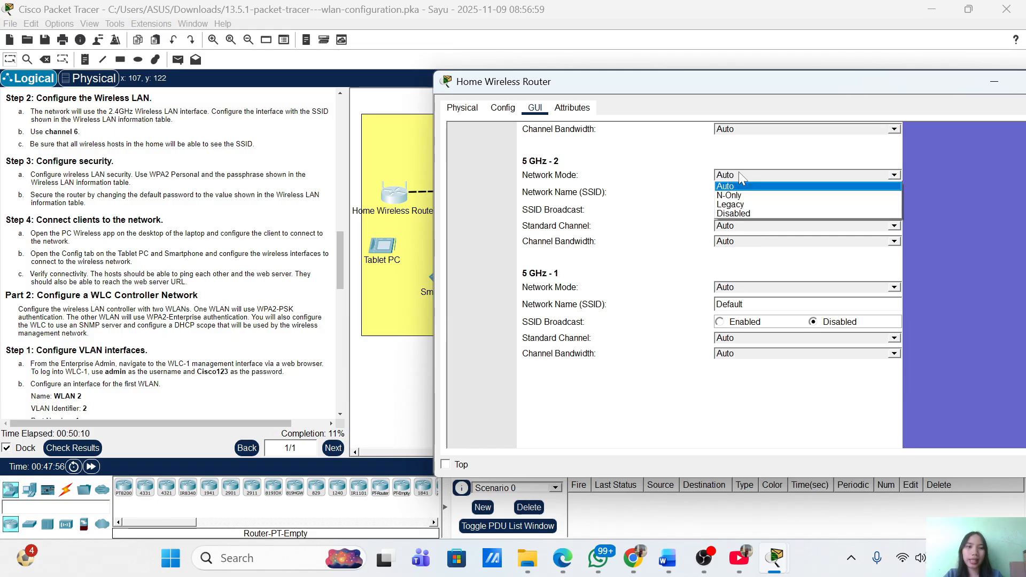
left_click(738, 214)
left_click(742, 289)
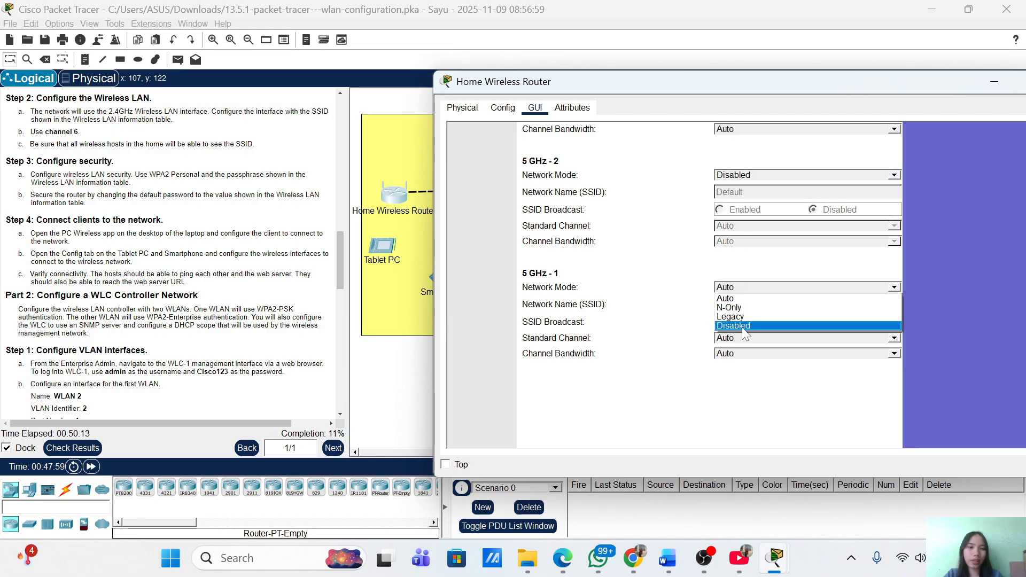
left_click(743, 327)
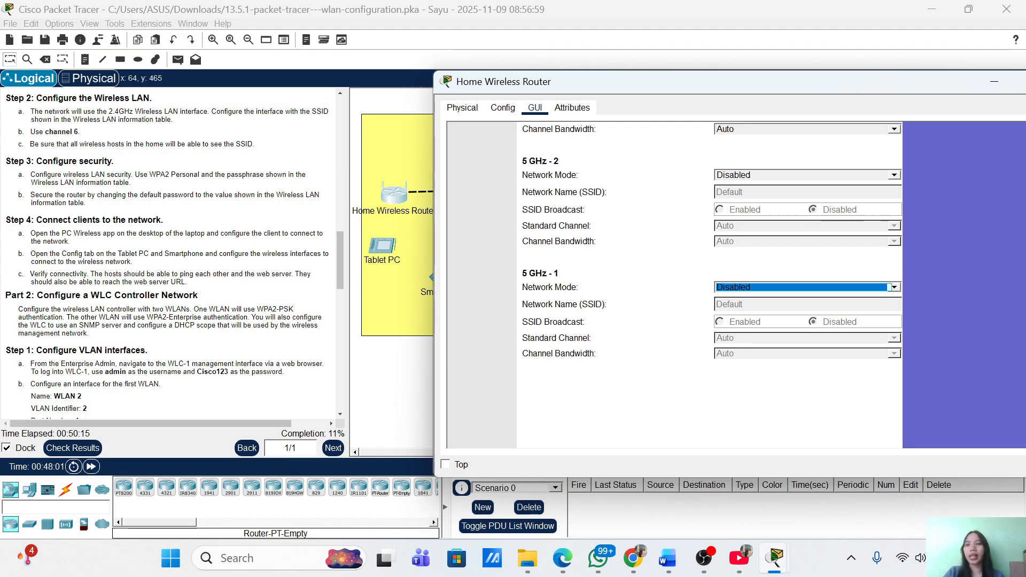
scroll(171, 254, "down", 1)
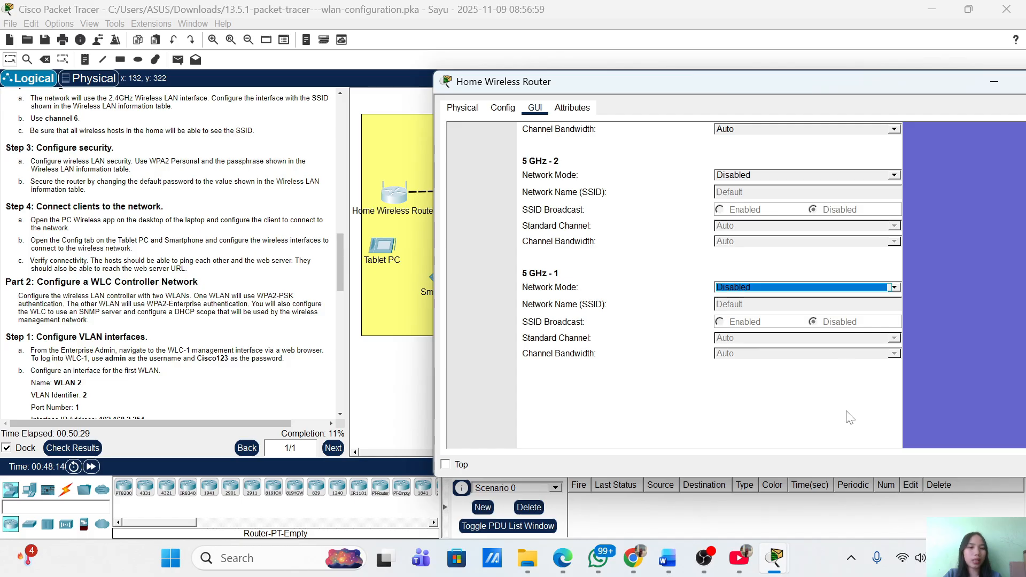
scroll(850, 417, "down", 5)
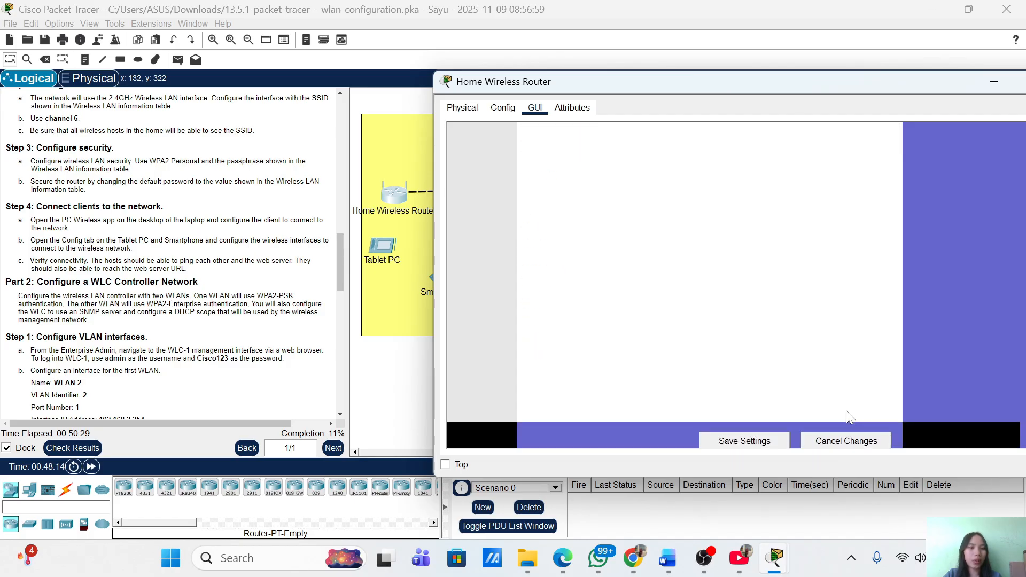
Save the wireless settings and minimize the router window to show the topology
left_click(773, 433)
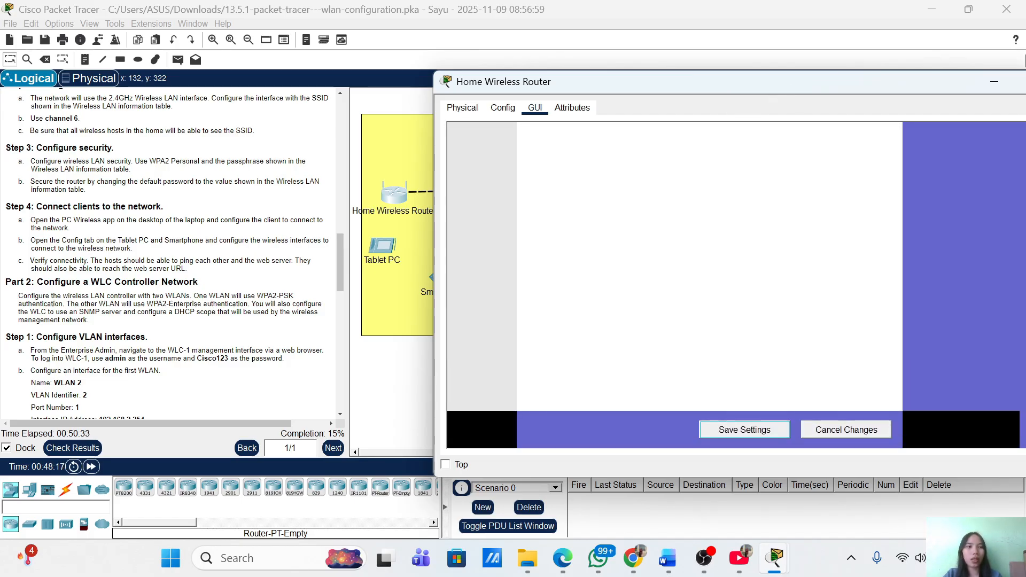
left_click(993, 80)
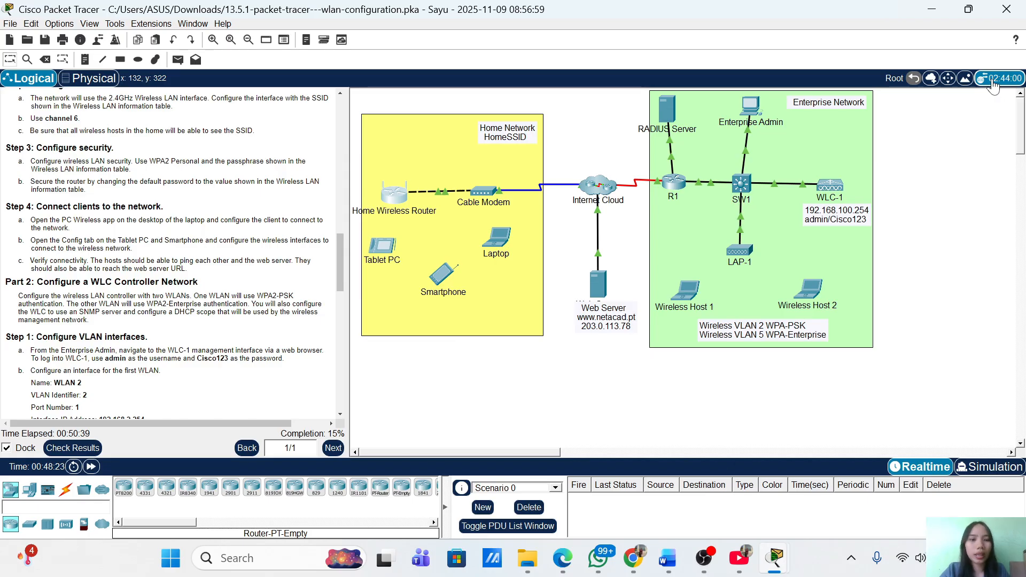
left_click(499, 248)
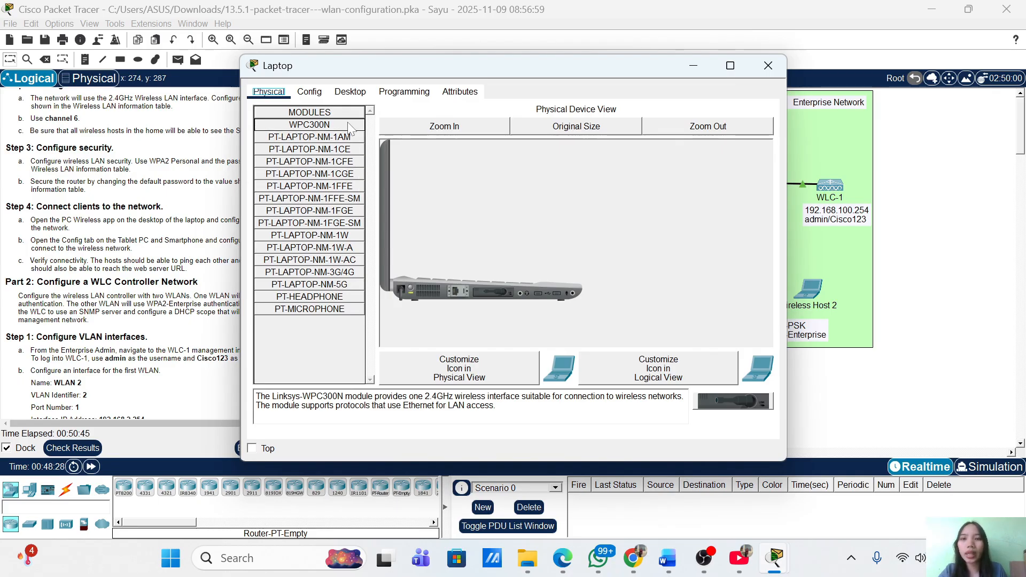
left_click(352, 92)
left_click_drag(422, 65, 670, 85)
left_click(566, 269)
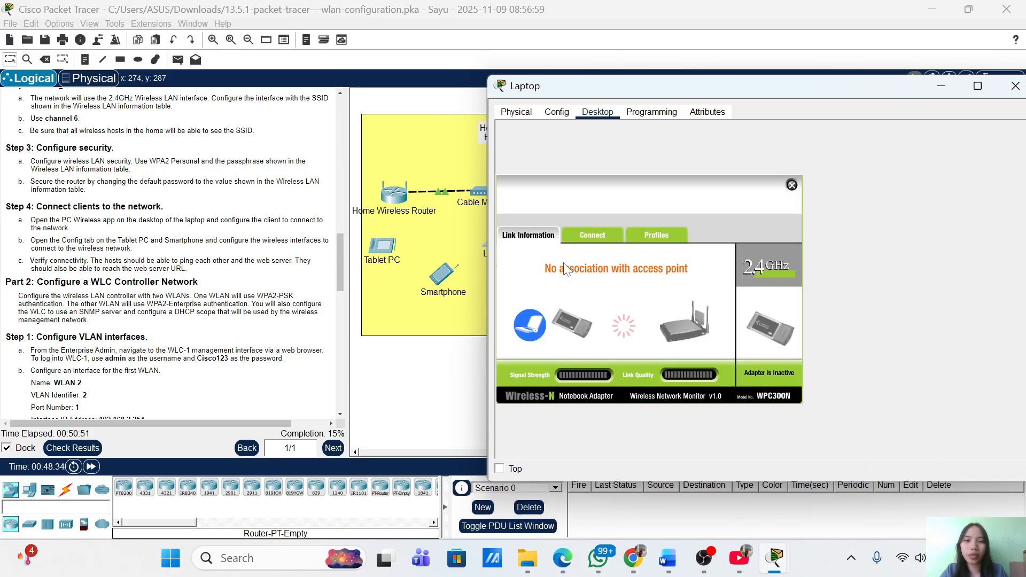
Refresh the available networks and connect the laptop to HomeSSID
left_click(583, 235)
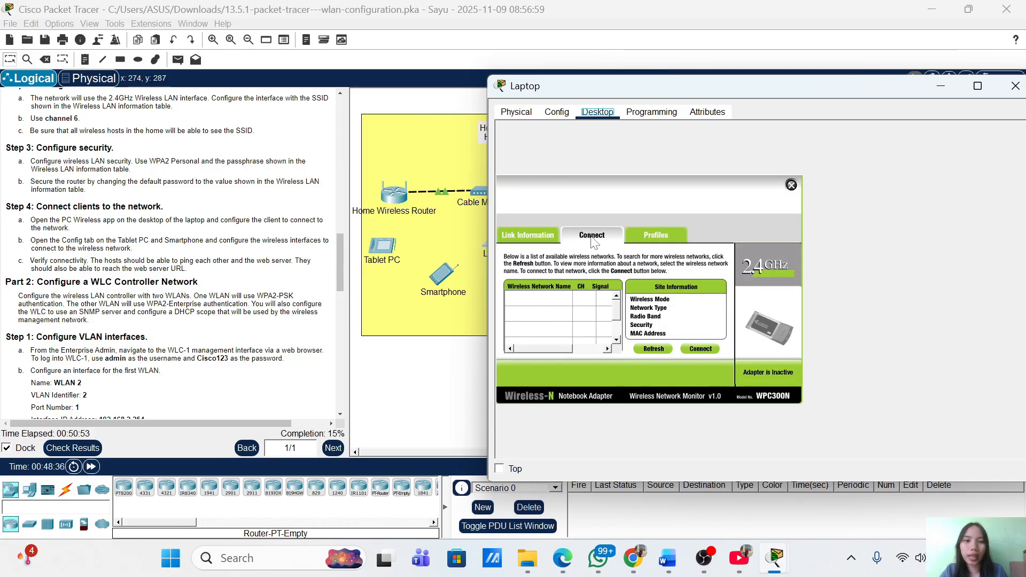
left_click(662, 346)
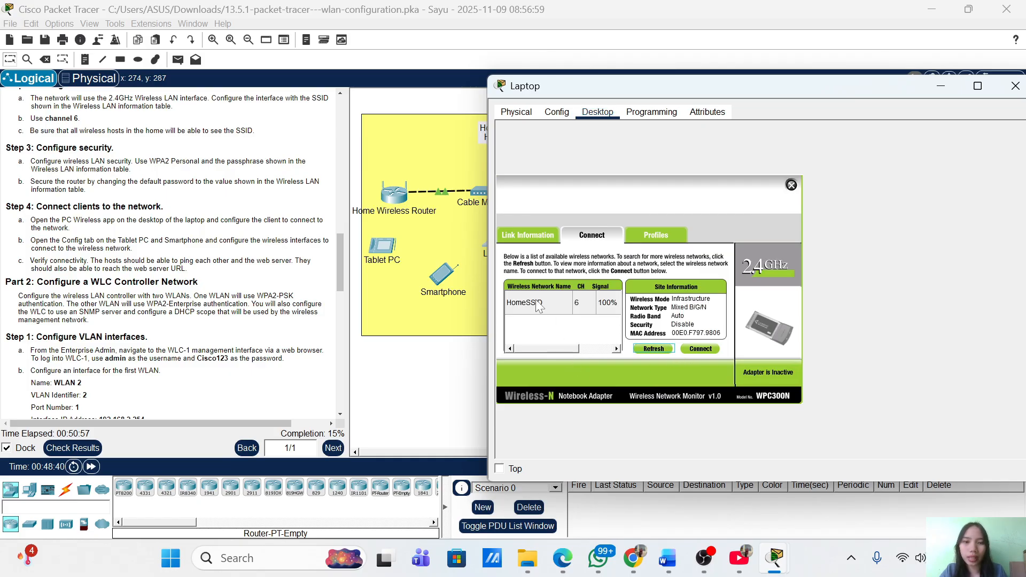
left_click(537, 303)
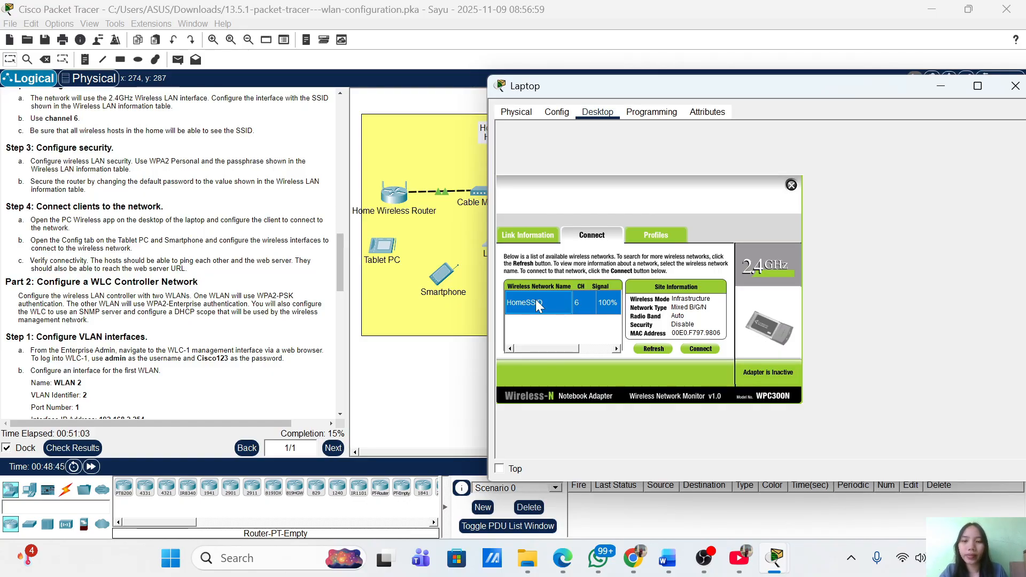
left_click(698, 349)
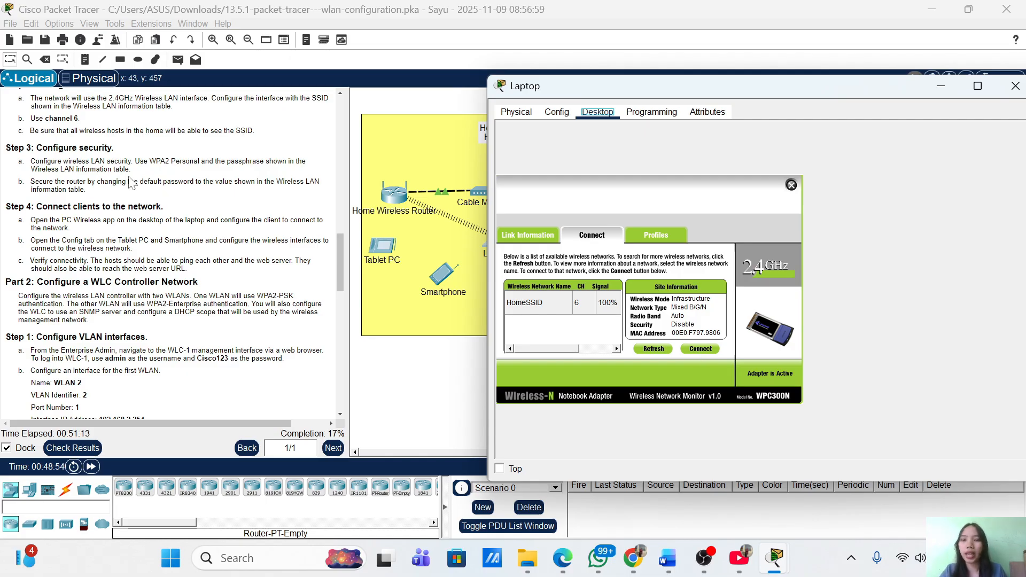
scroll(130, 184, "down", 3)
scroll(131, 185, "up", 3)
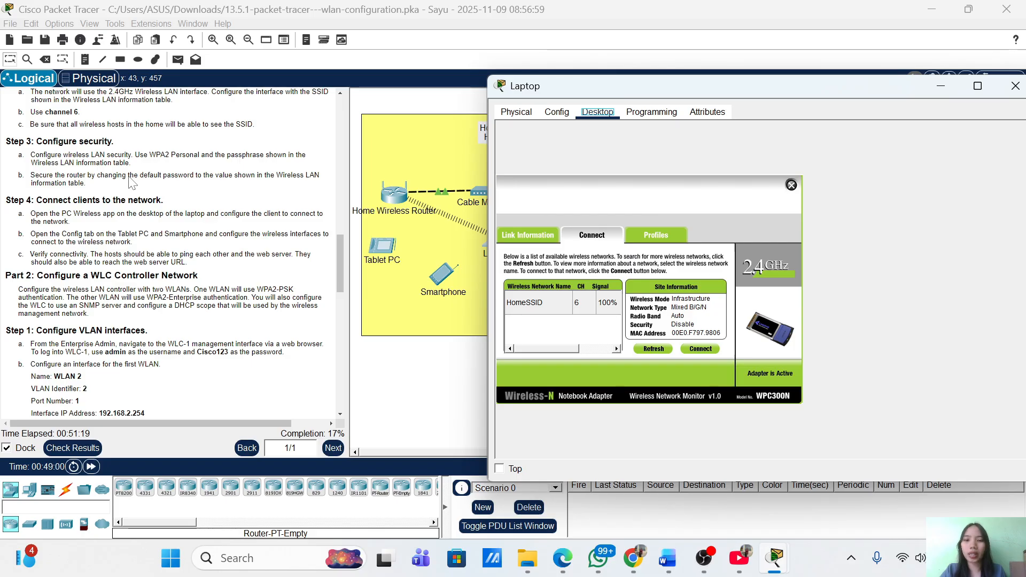
scroll(106, 178, "down", 2)
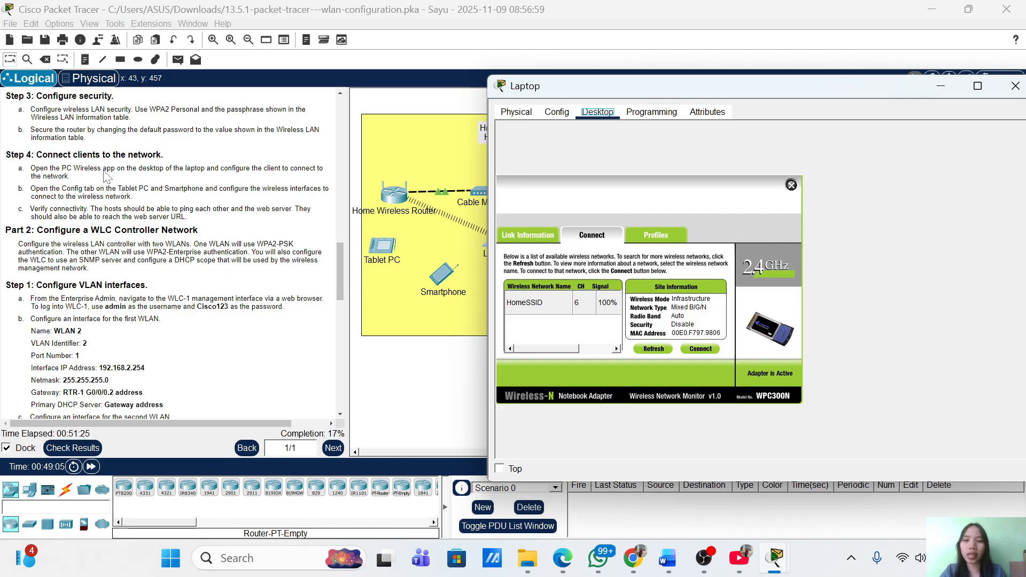
scroll(106, 178, "up", 10)
scroll(105, 178, "up", 10)
scroll(105, 178, "down", 8)
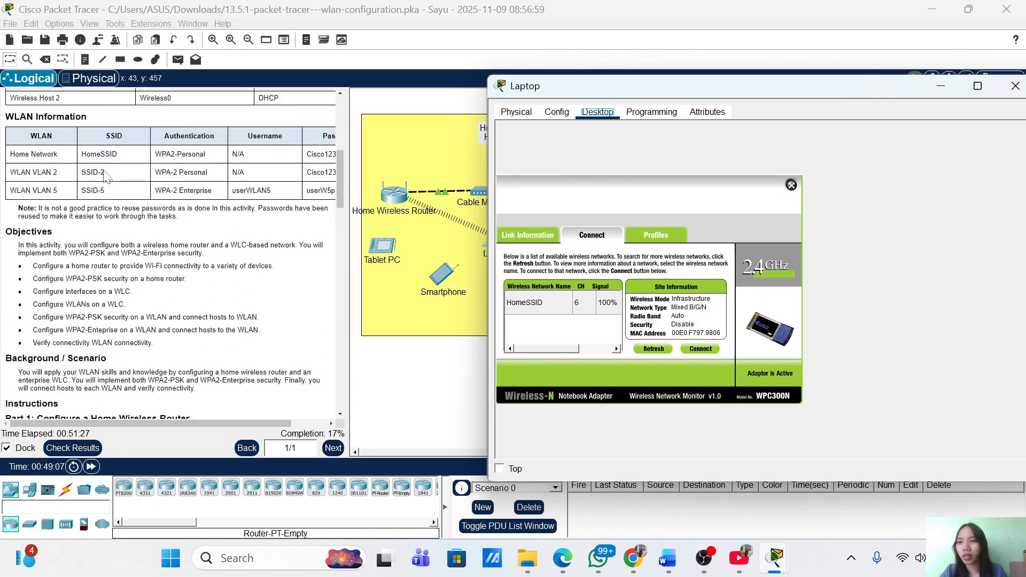
scroll(105, 178, "up", 2)
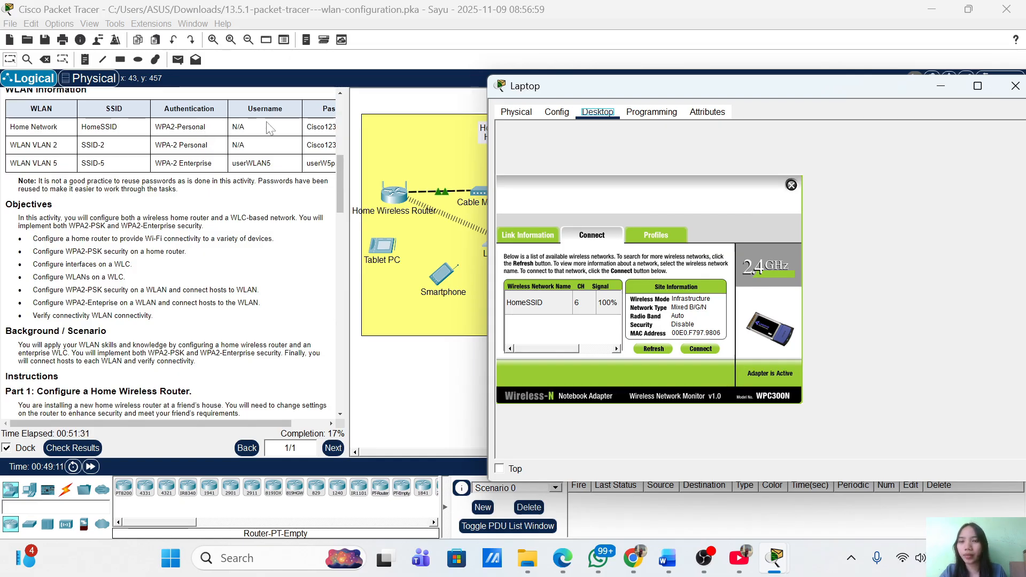
scroll(151, 132, "right", 3)
scroll(168, 251, "down", 15)
scroll(168, 251, "left", 3)
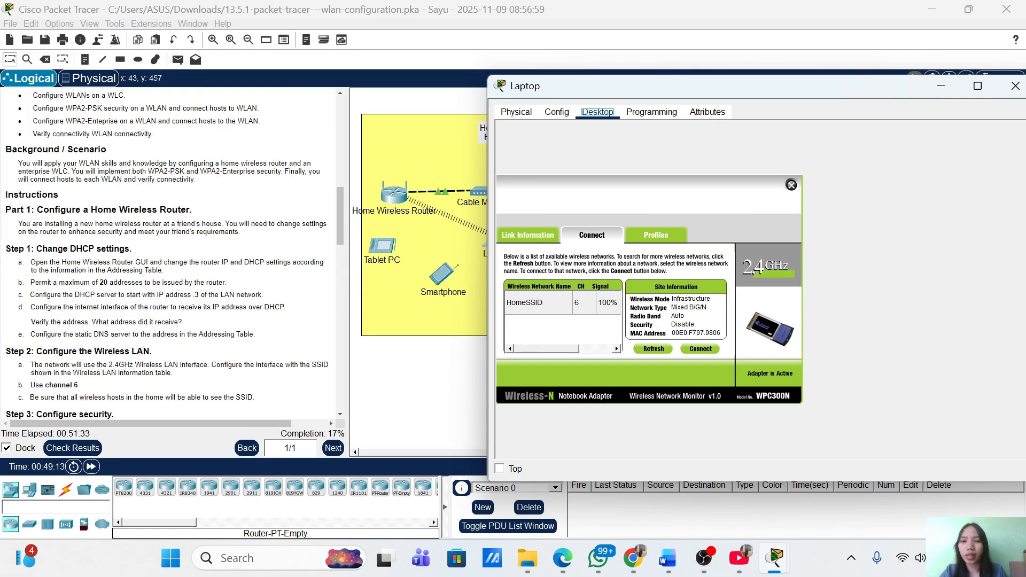
scroll(169, 251, "down", 2)
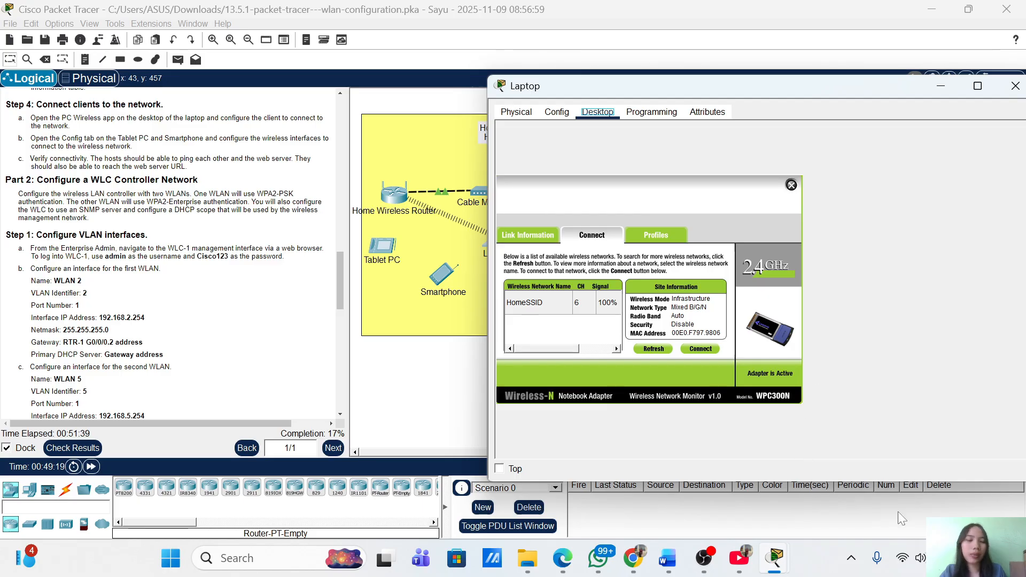
Bring back the Home Wireless Router and check its 2.4 GHz settings: HomeSSID, channel 6, broadcast enabled
left_click(944, 82)
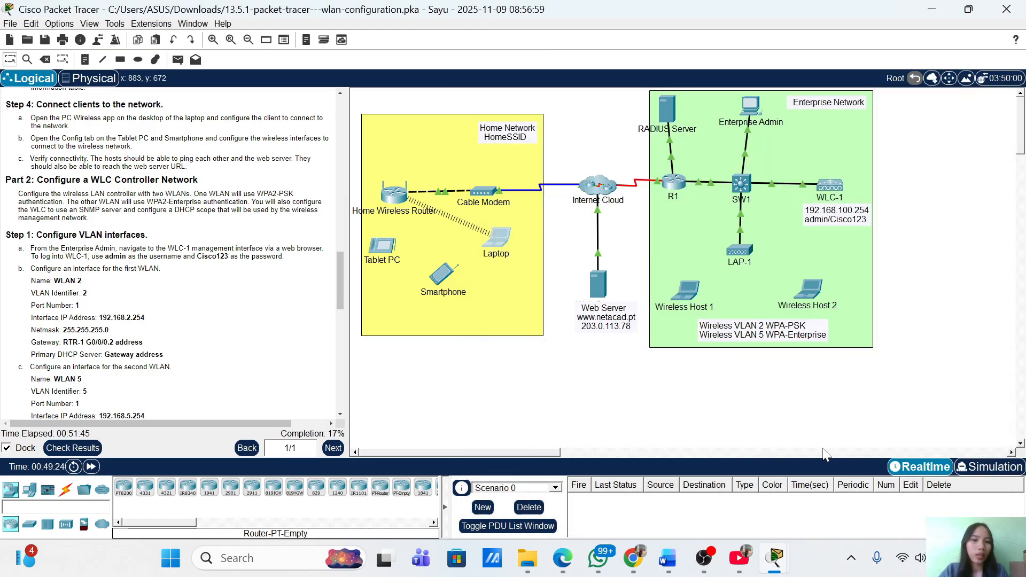
mouse_move(779, 568)
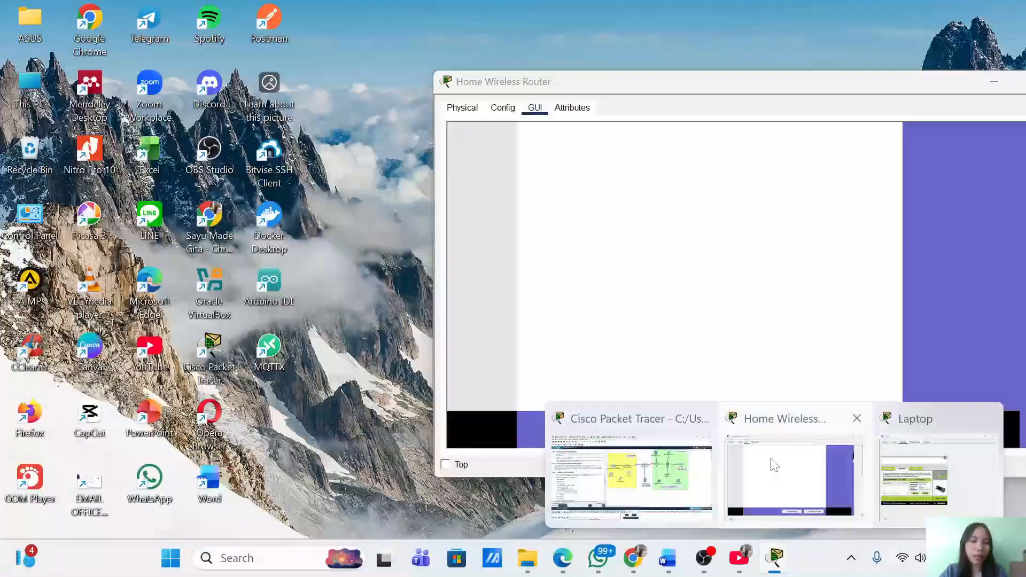
left_click(771, 457)
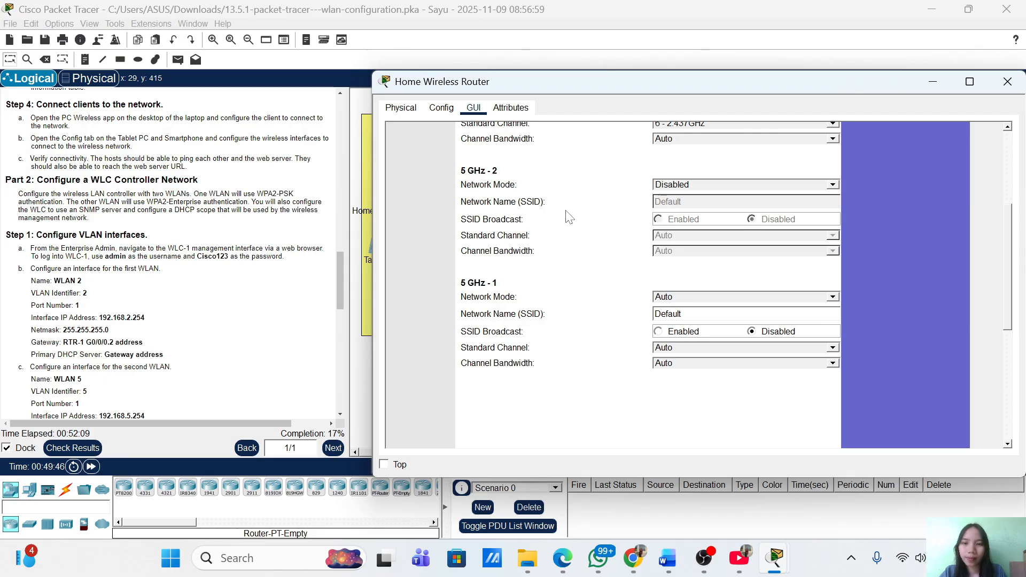
scroll(616, 211, "up", 5)
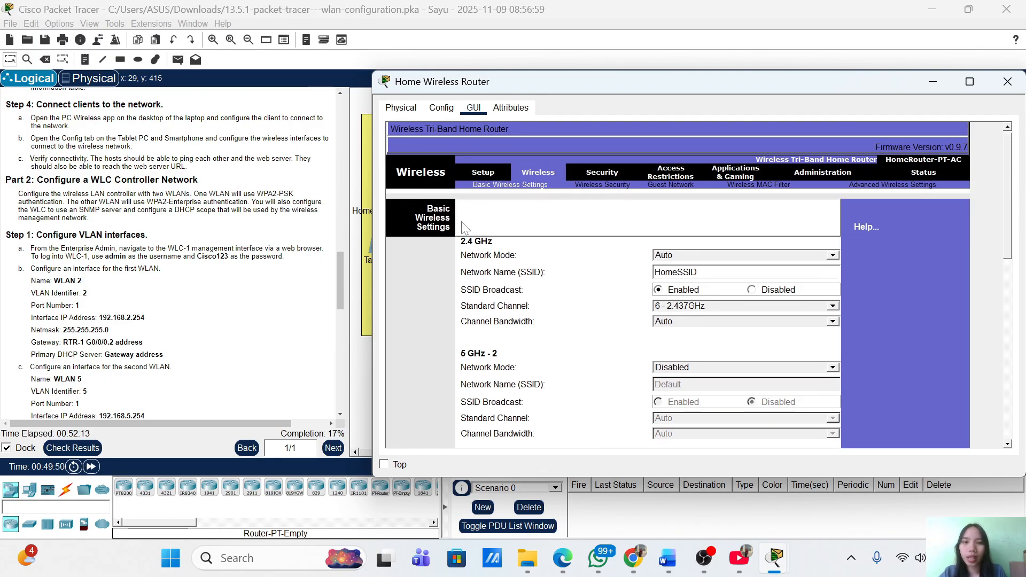
scroll(577, 279, "down", 10)
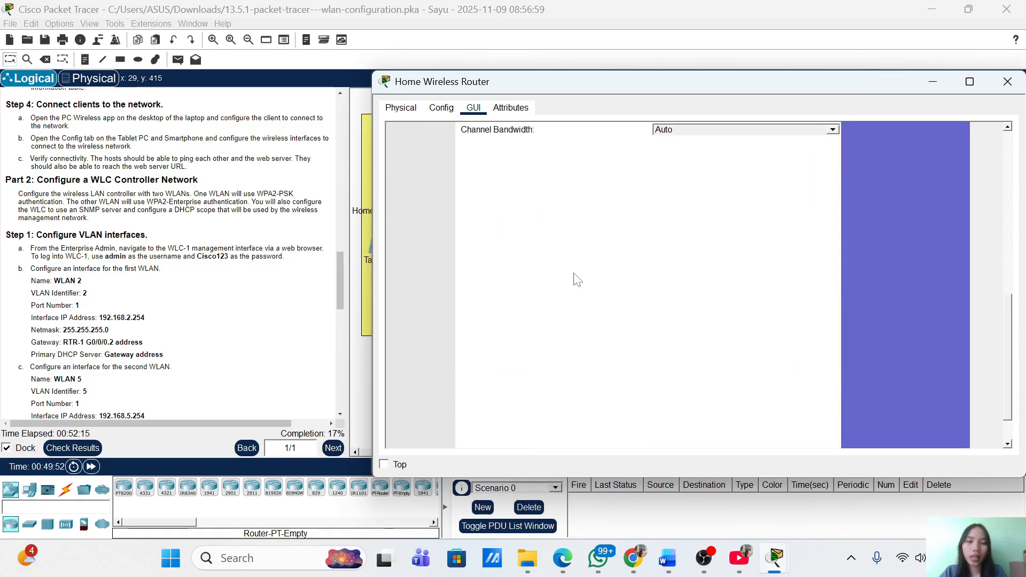
scroll(577, 279, "up", 10)
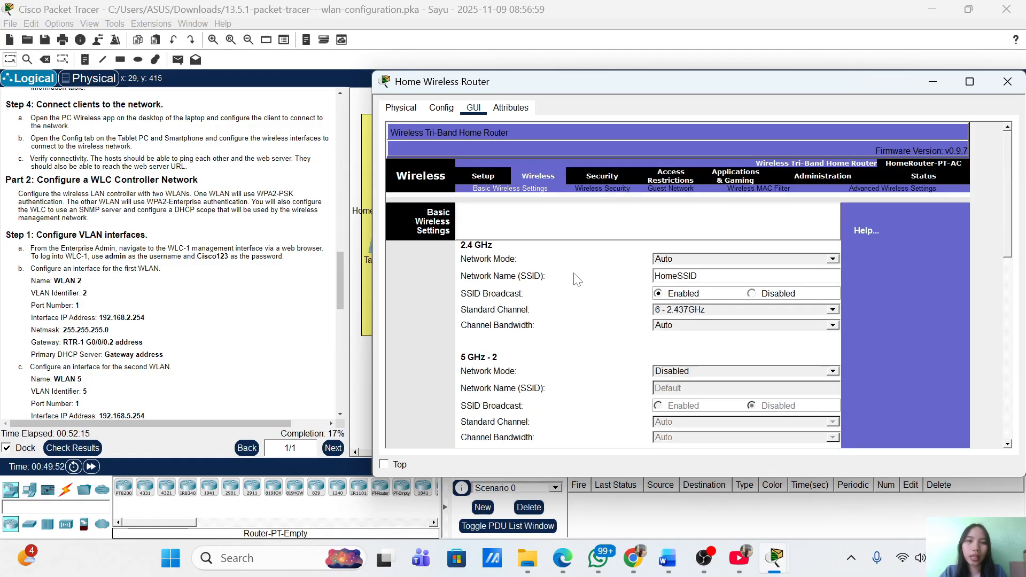
Set the 2.4 GHz security mode to WPA2 Personal, keeping AES encryption
left_click(602, 194)
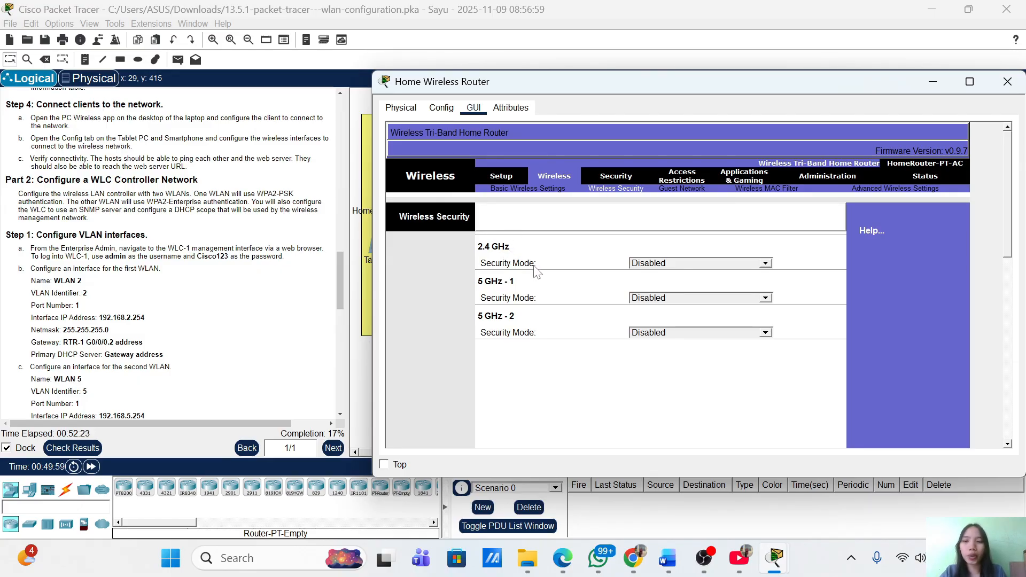
left_click(667, 262)
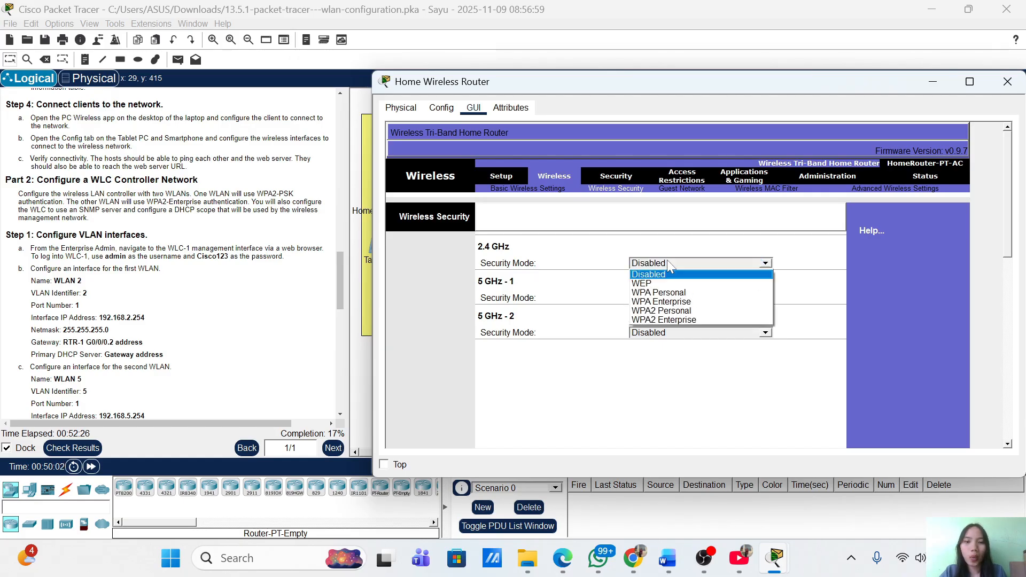
left_click(684, 294)
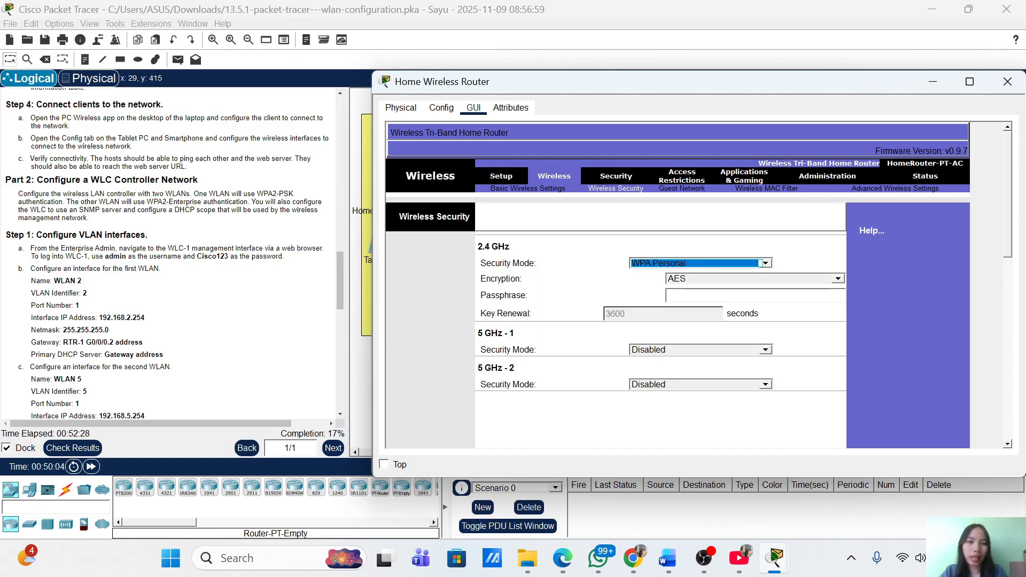
left_click(742, 264)
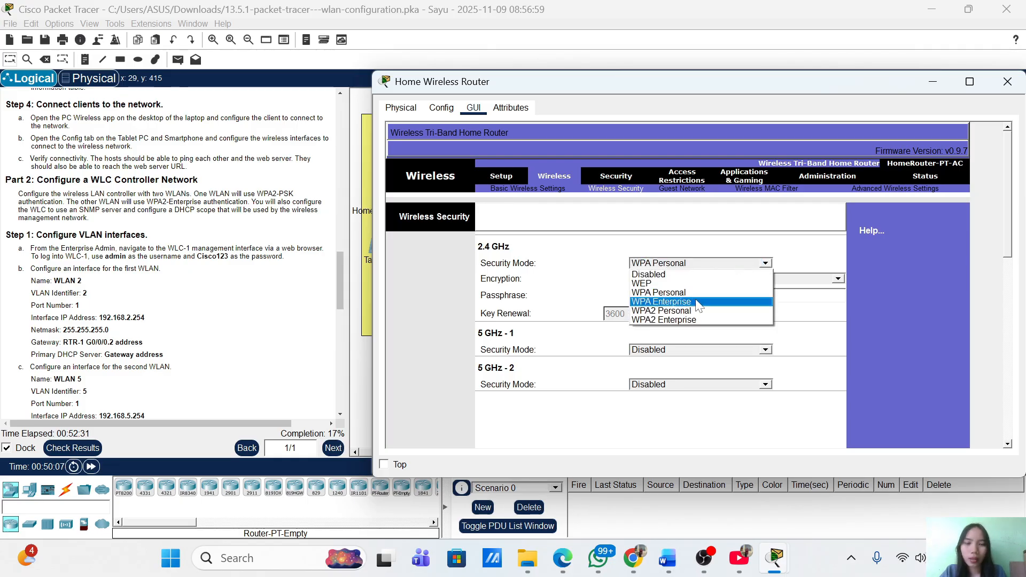
left_click(668, 311)
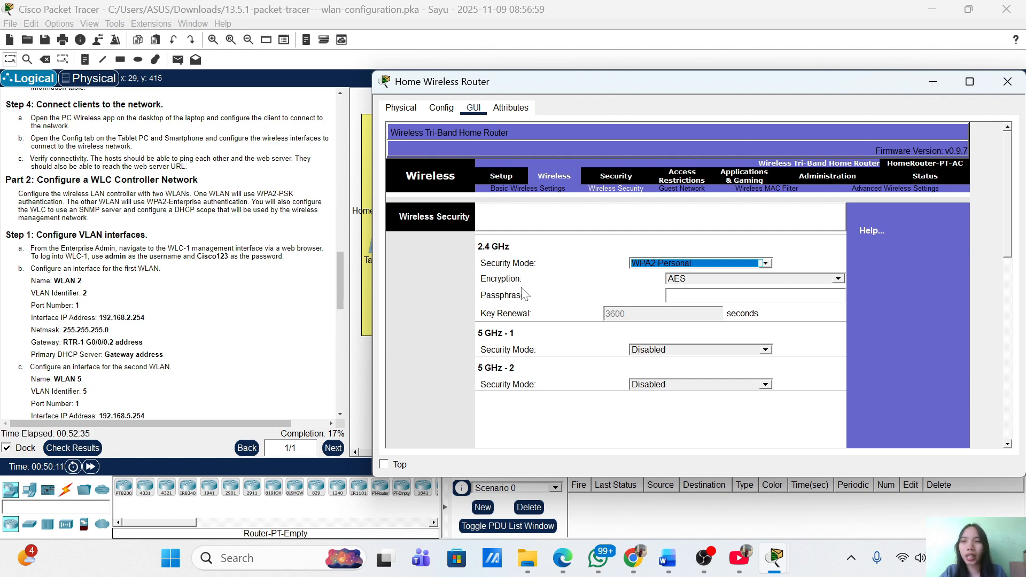
scroll(144, 356, "up", 3)
scroll(144, 357, "down", 2)
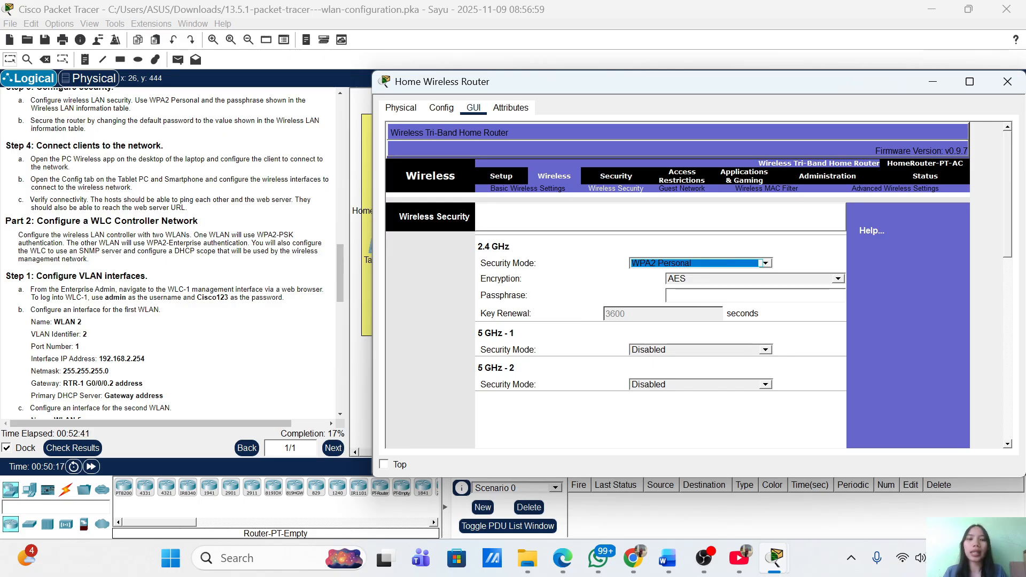
Enter the wireless passphrase for the 2.4 GHz band
left_click(702, 293)
scroll(171, 252, "up", 10)
scroll(171, 251, "up", 10)
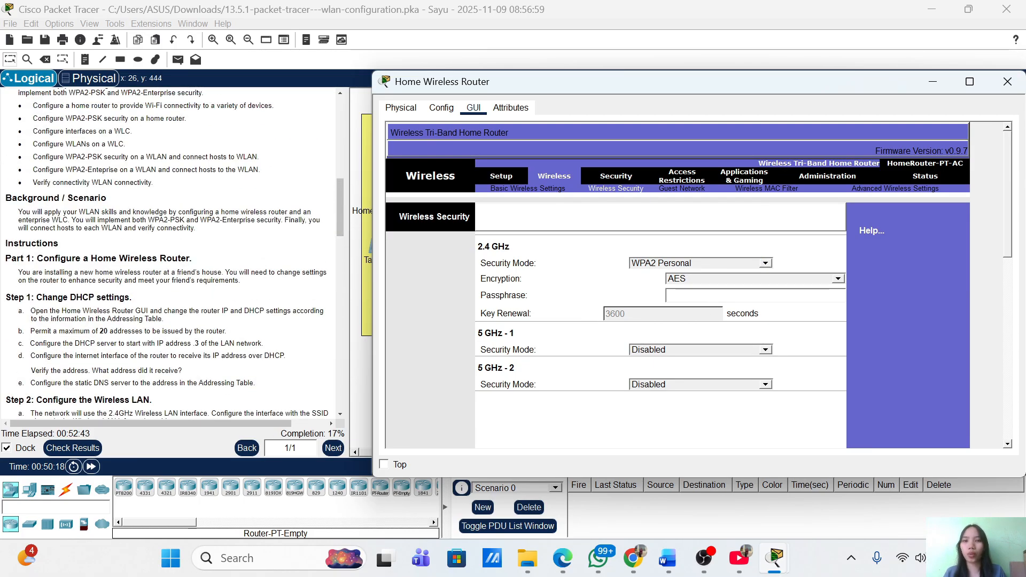
scroll(171, 251, "down", 1)
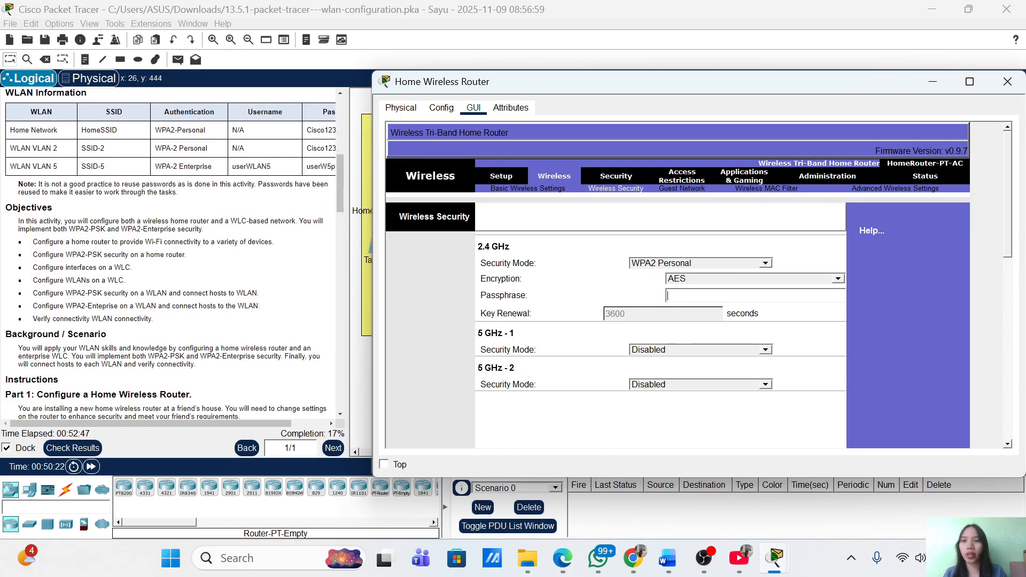
scroll(171, 251, "down", 15)
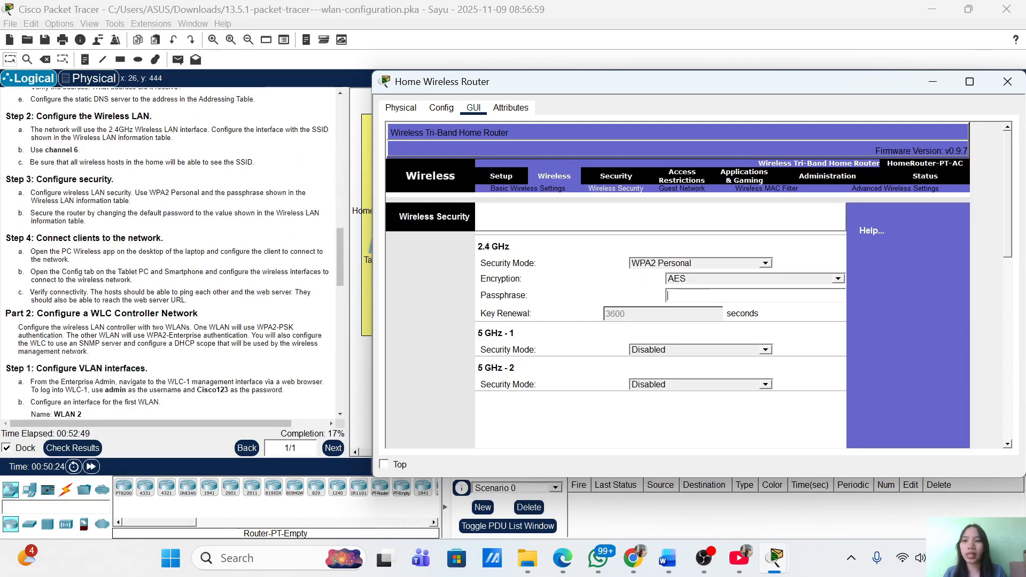
scroll(171, 251, "down", 5)
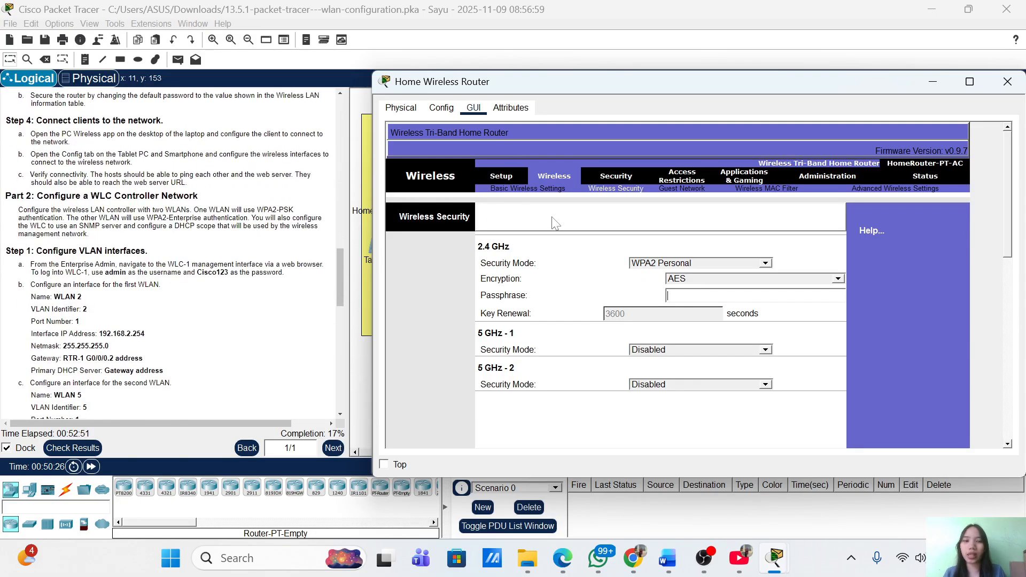
type("C")
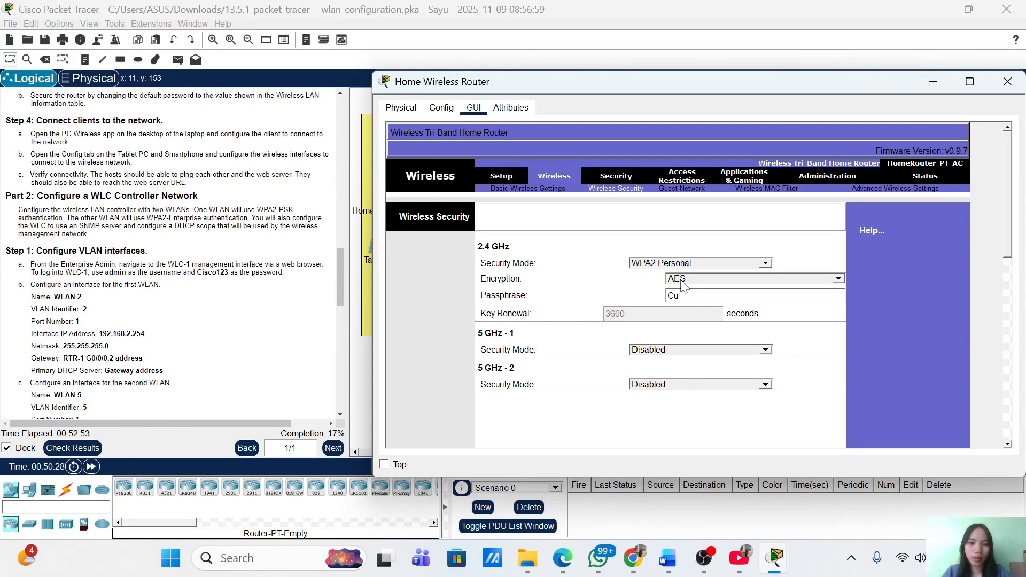
type("isco123")
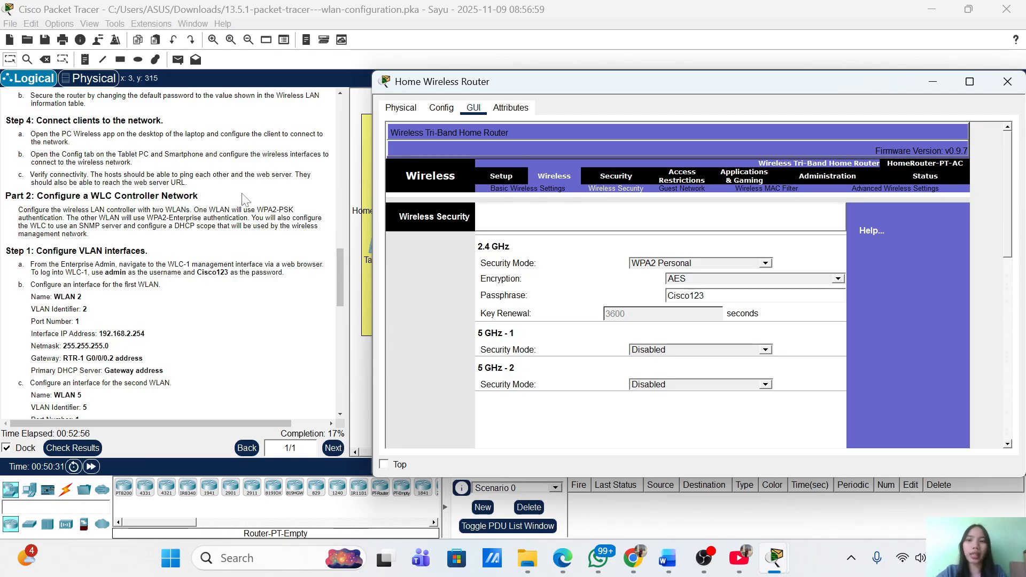
scroll(243, 199, "up", 3)
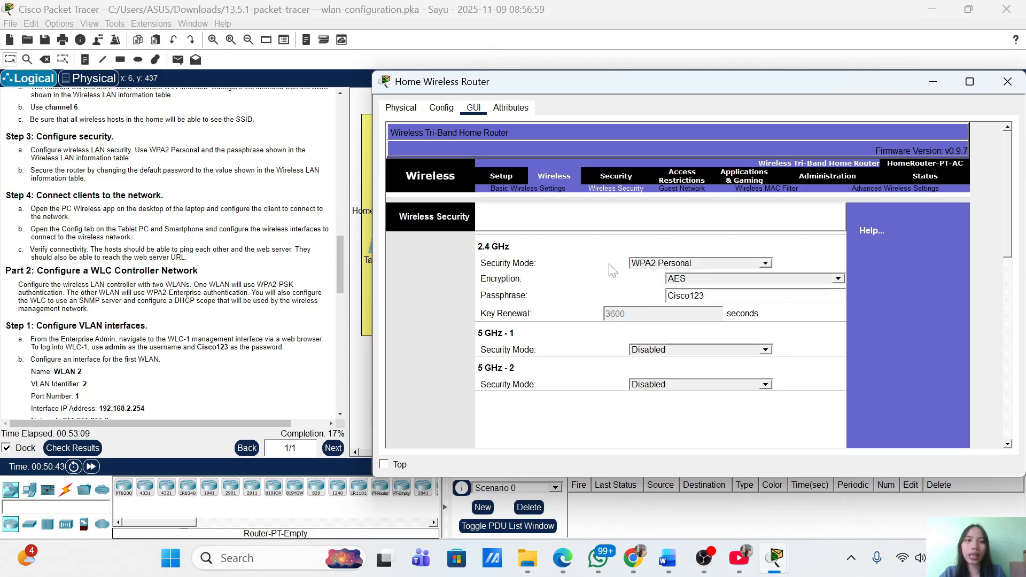
Replace the router's admin password on the Administration > Management page
left_click(828, 177)
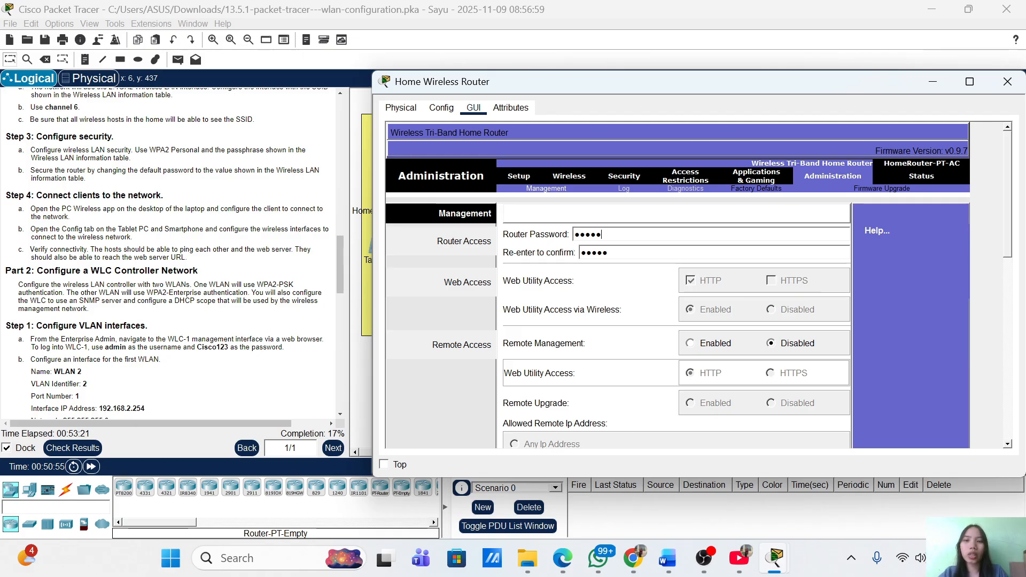
type("1")
key("BackSpace")
key("BackSpace")
key("BackSpace")
key("BackSpace")
key("BackSpace")
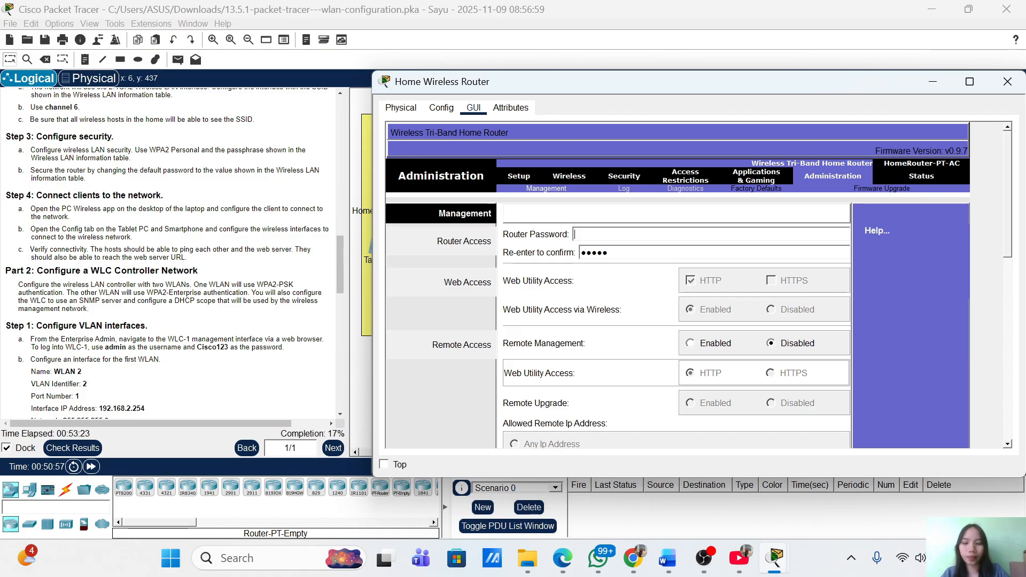
type("Cisco")
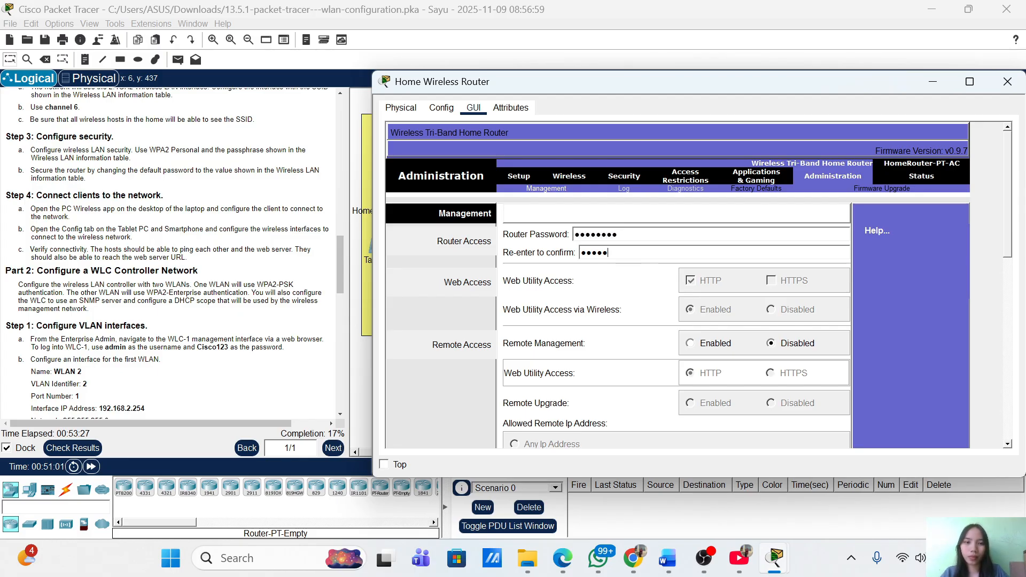
type("Cisc")
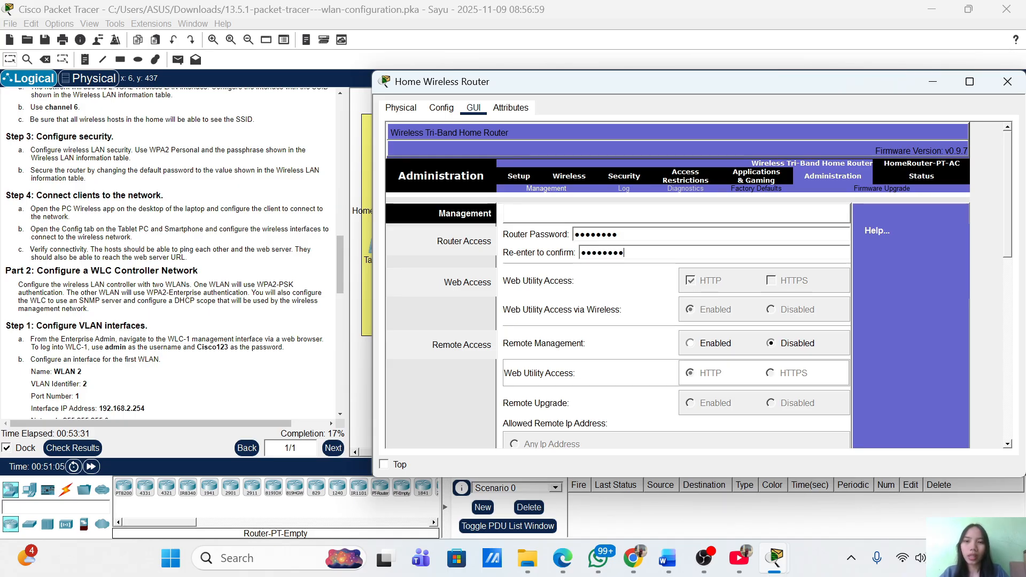
Save the router settings and hide the router window to show the topology
scroll(887, 325, "down", 10)
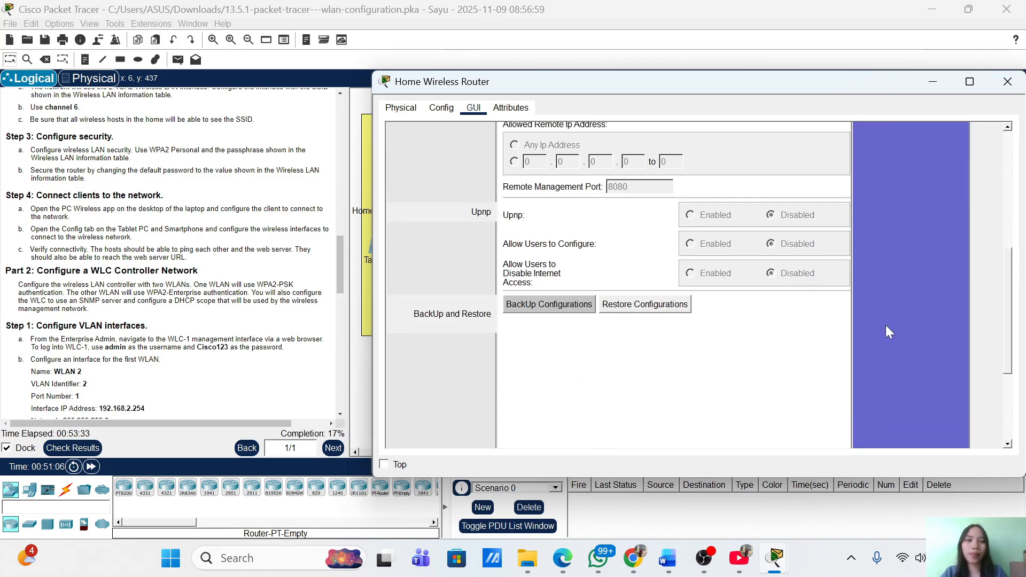
left_click(686, 436)
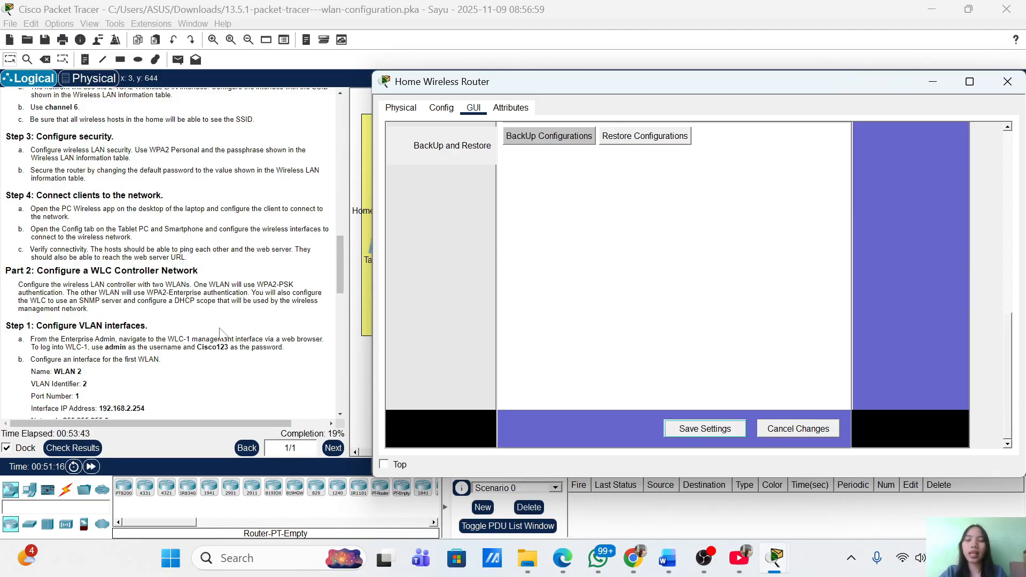
scroll(257, 363, "down", 3)
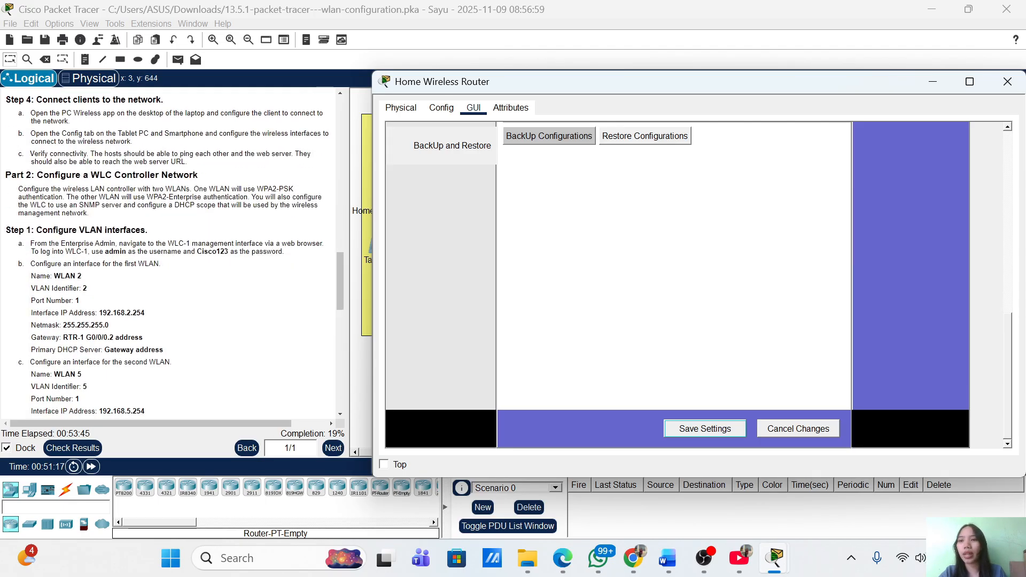
scroll(257, 363, "down", 12)
scroll(257, 363, "up", 8)
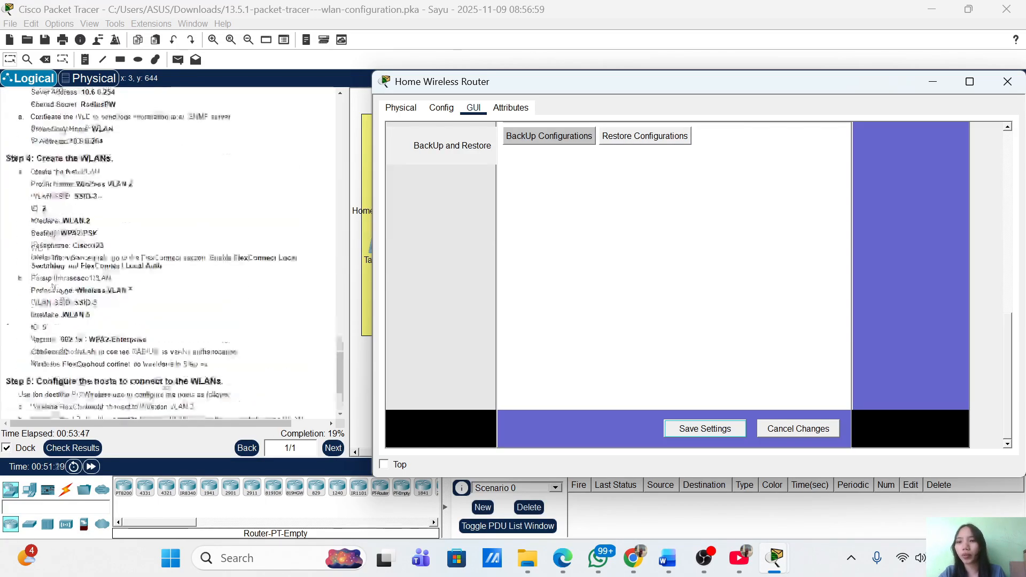
scroll(175, 255, "up", 5)
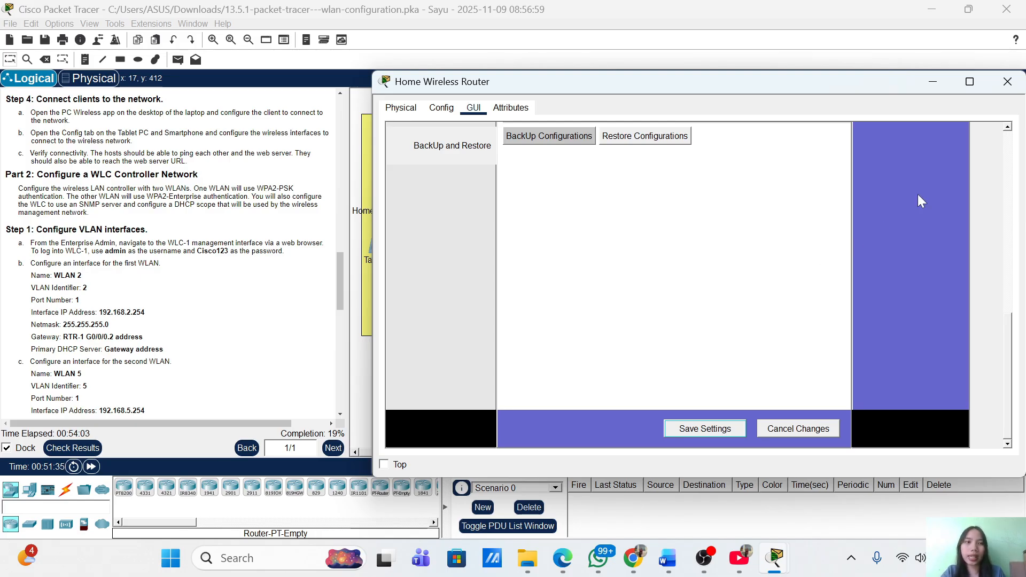
left_click(932, 84)
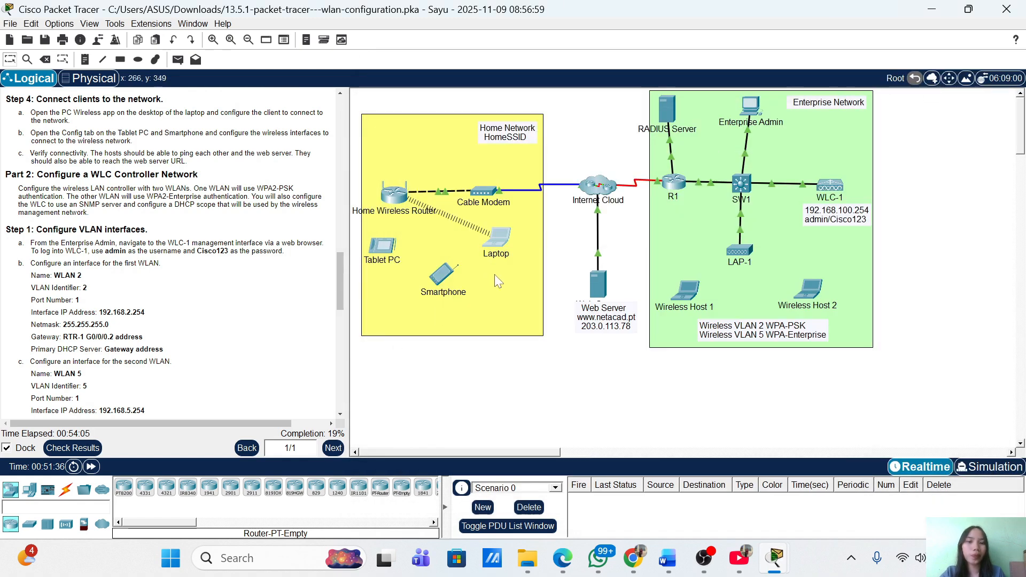
left_click(504, 242)
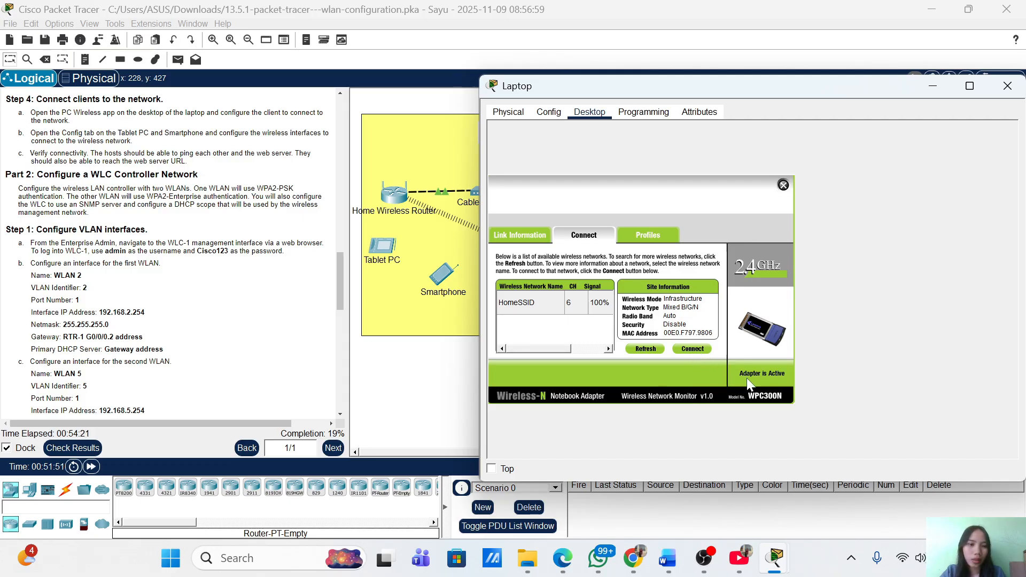
left_click(648, 244)
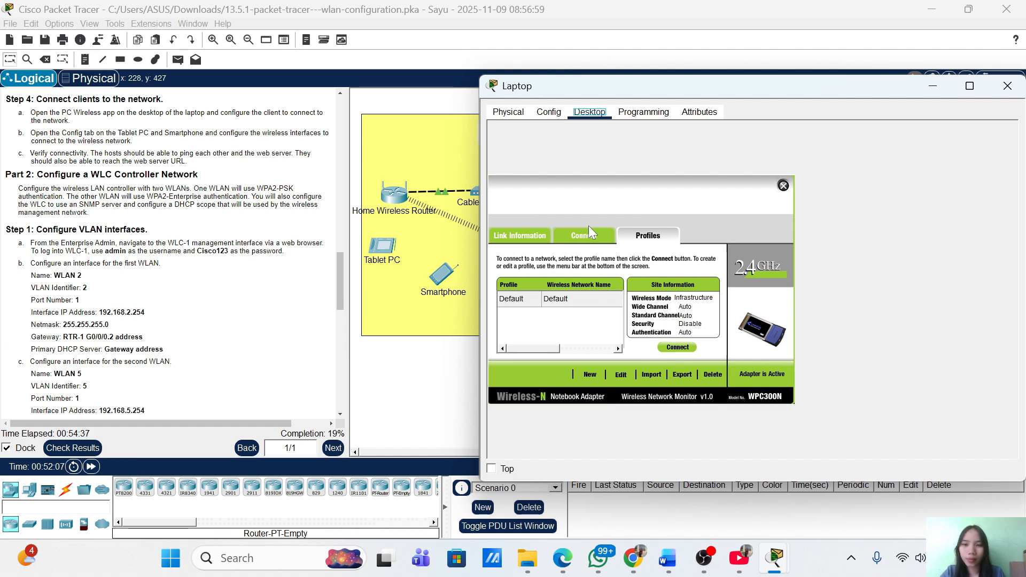
left_click(570, 242)
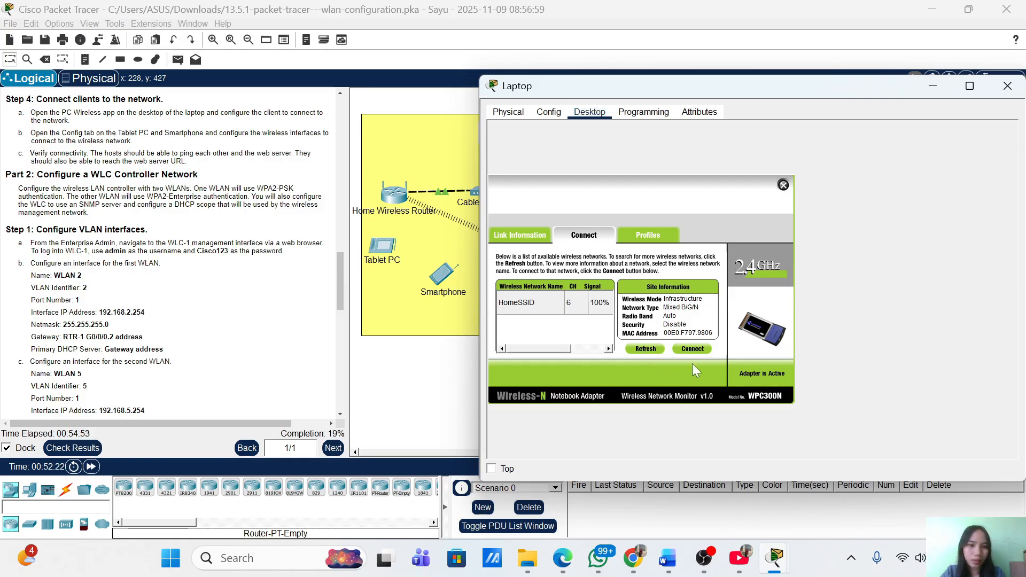
left_click(645, 237)
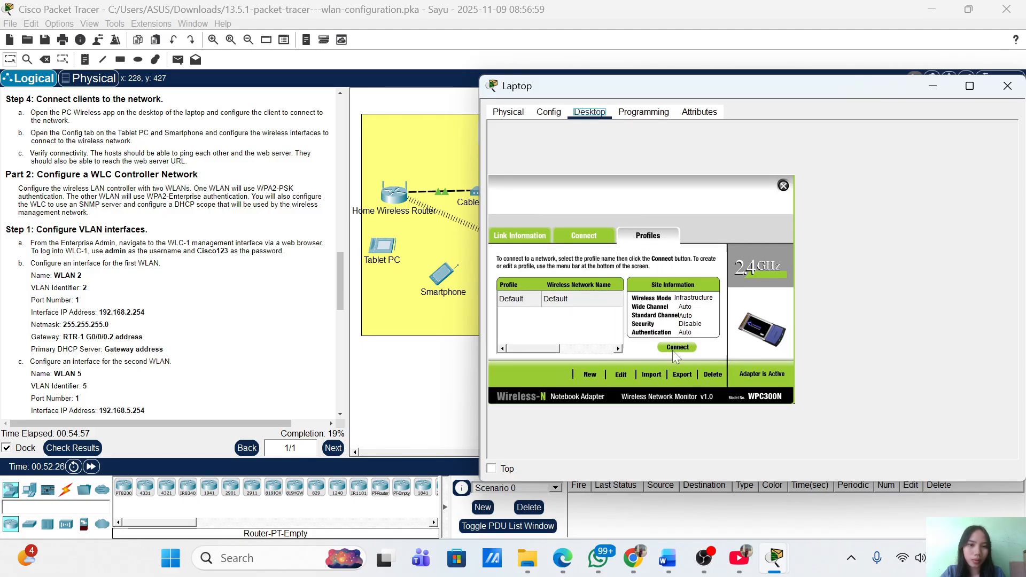
Start a HomeSSID profile in the advanced setup wizard and advance to the confirmation step
left_click(621, 375)
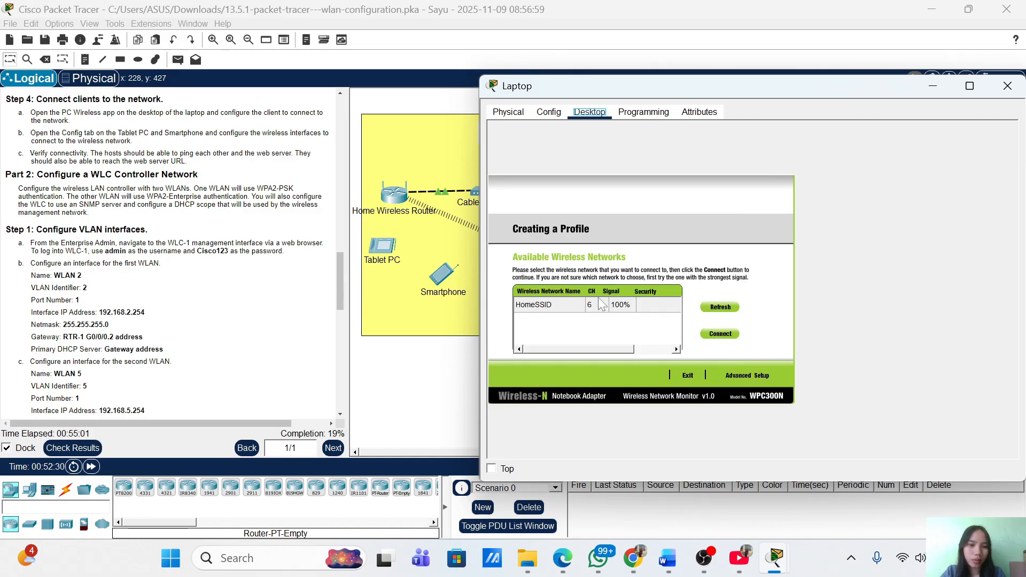
left_click(556, 301)
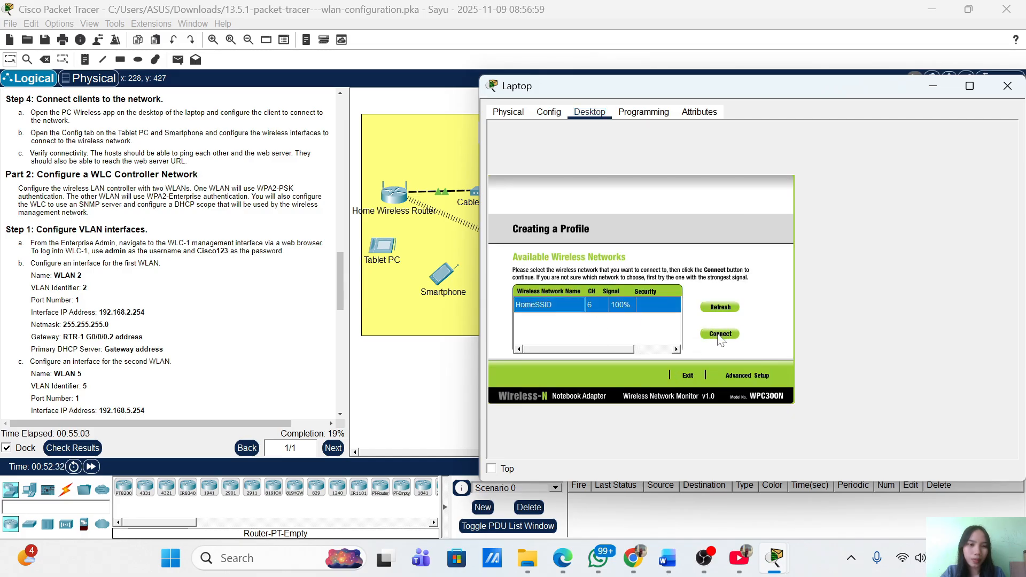
left_click(740, 376)
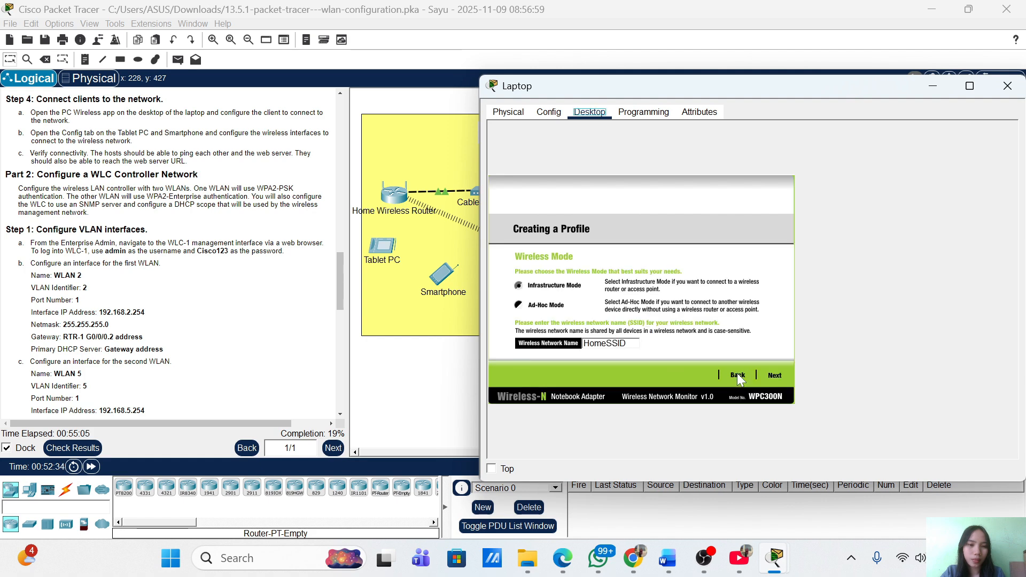
left_click(775, 376)
left_click(775, 375)
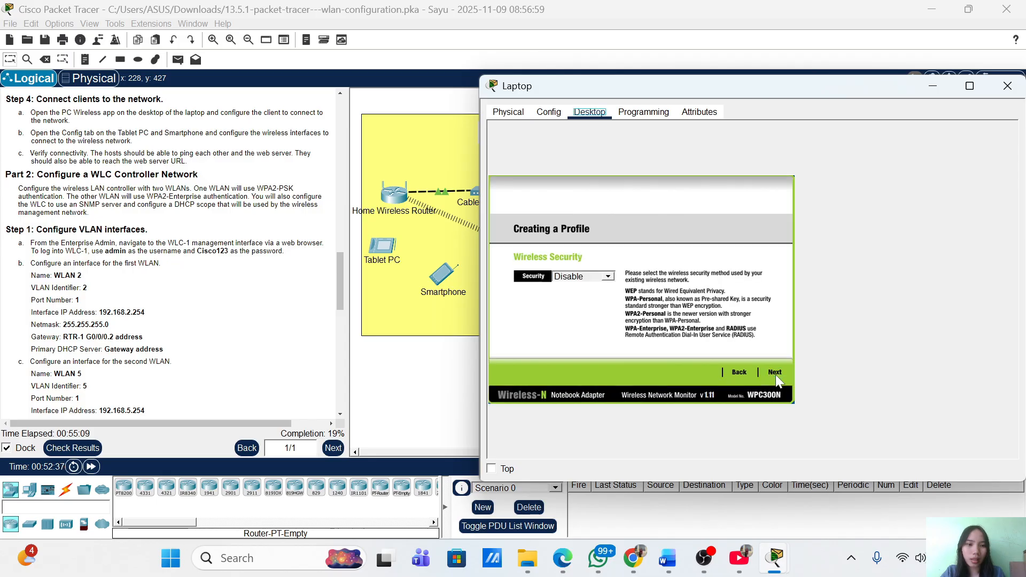
left_click(778, 376)
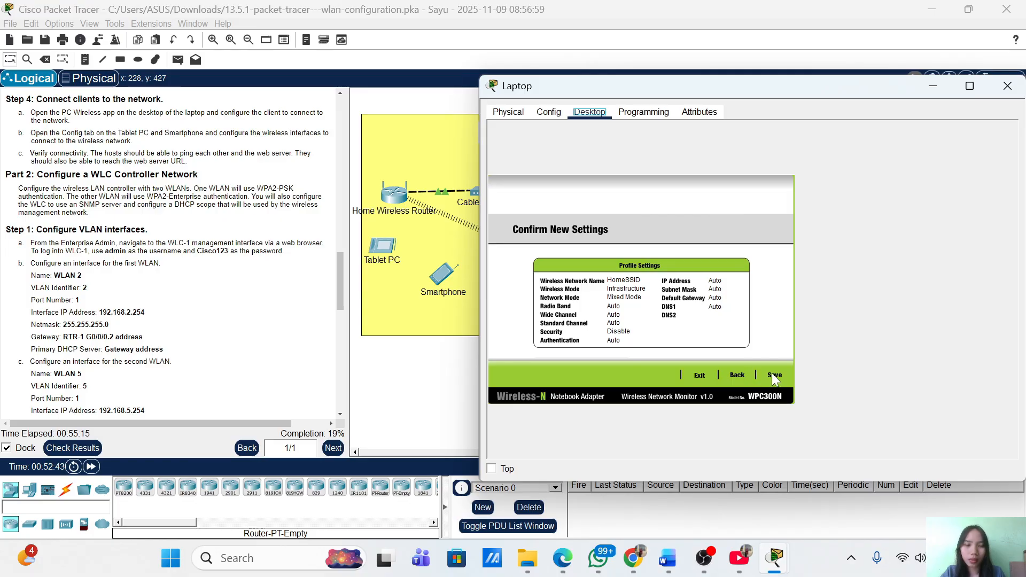
Step back through the profile wizard and exit it without saving
left_click(736, 375)
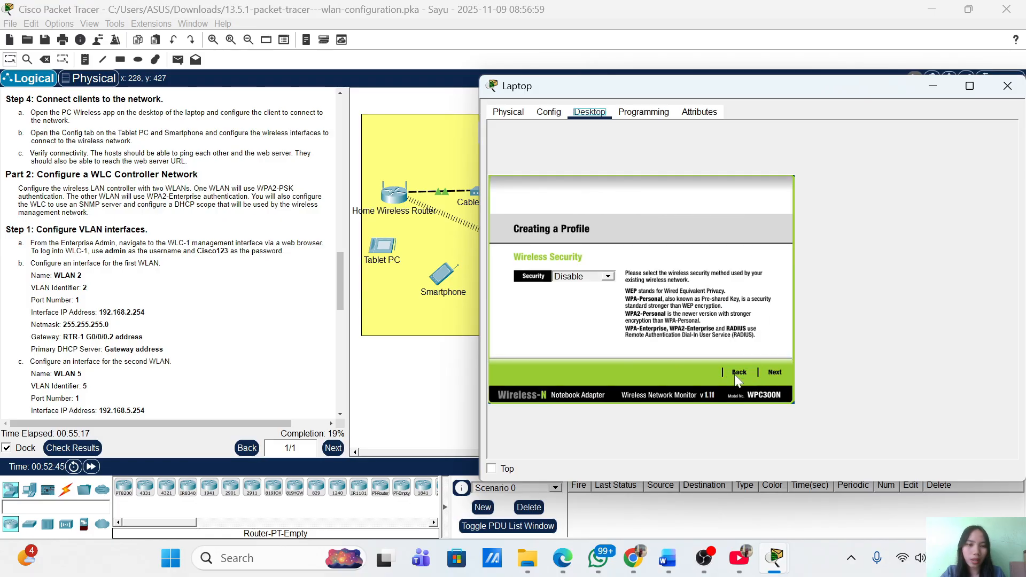
left_click(595, 277)
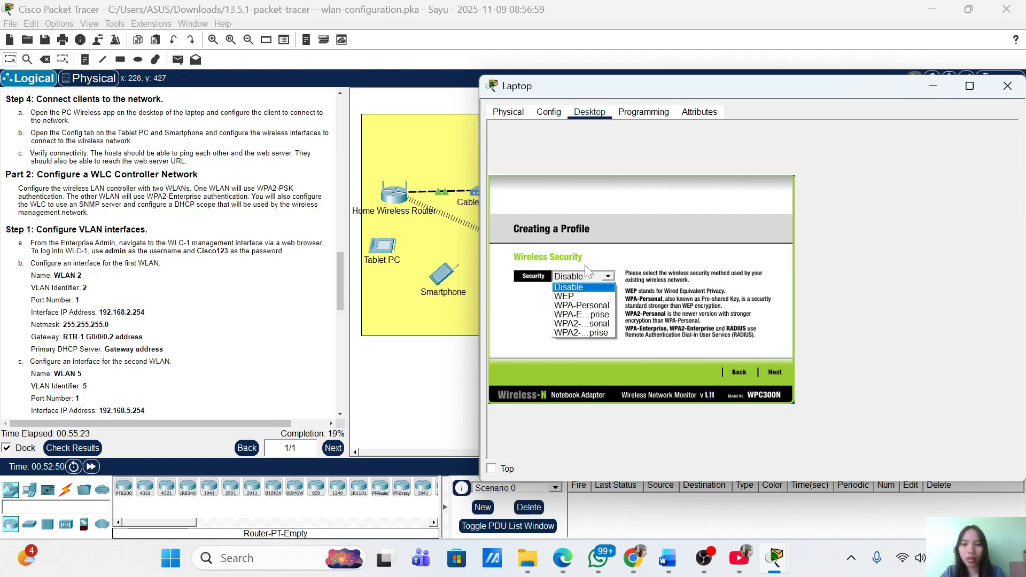
left_click(741, 376)
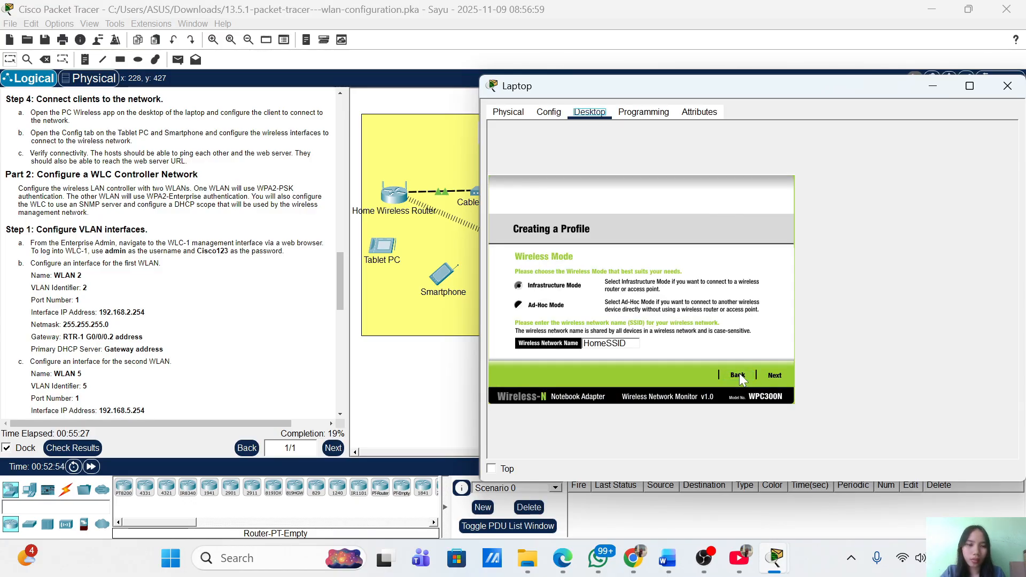
left_click(740, 375)
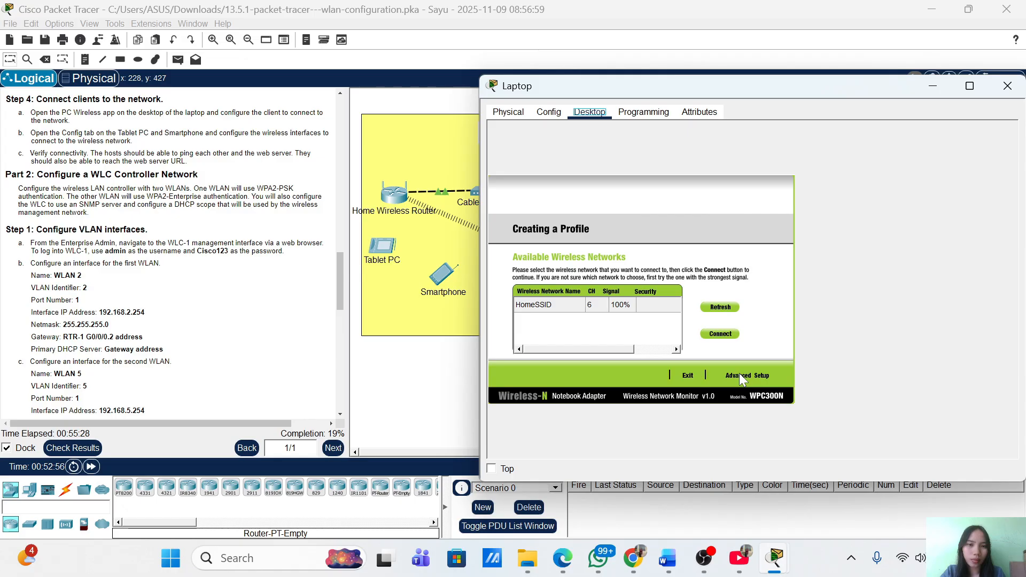
left_click(740, 375)
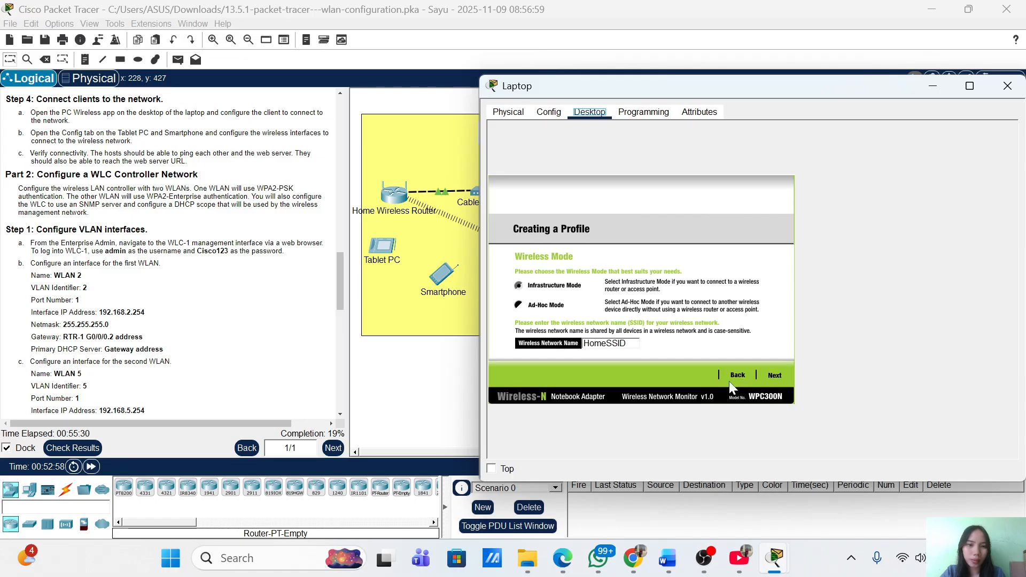
left_click(738, 376)
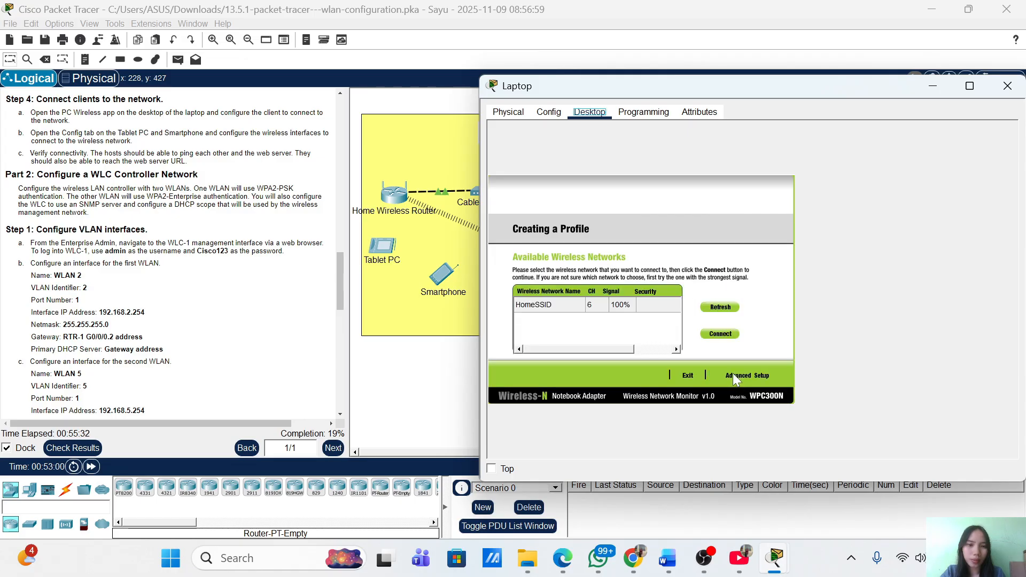
left_click(690, 376)
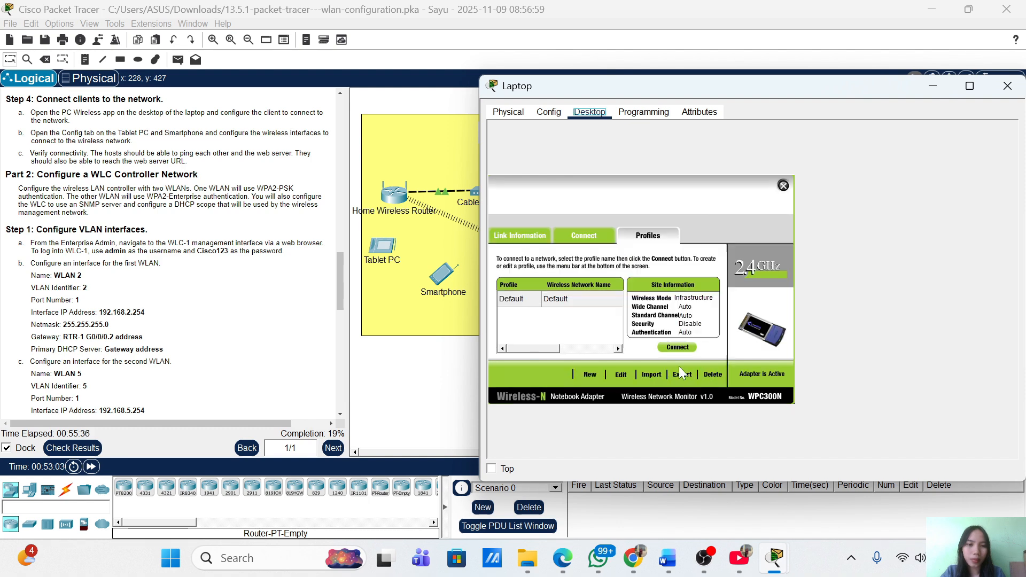
Select HomeSSID on the Connect tab, attempt a connection, then return to Profiles
left_click(585, 236)
left_click(562, 350)
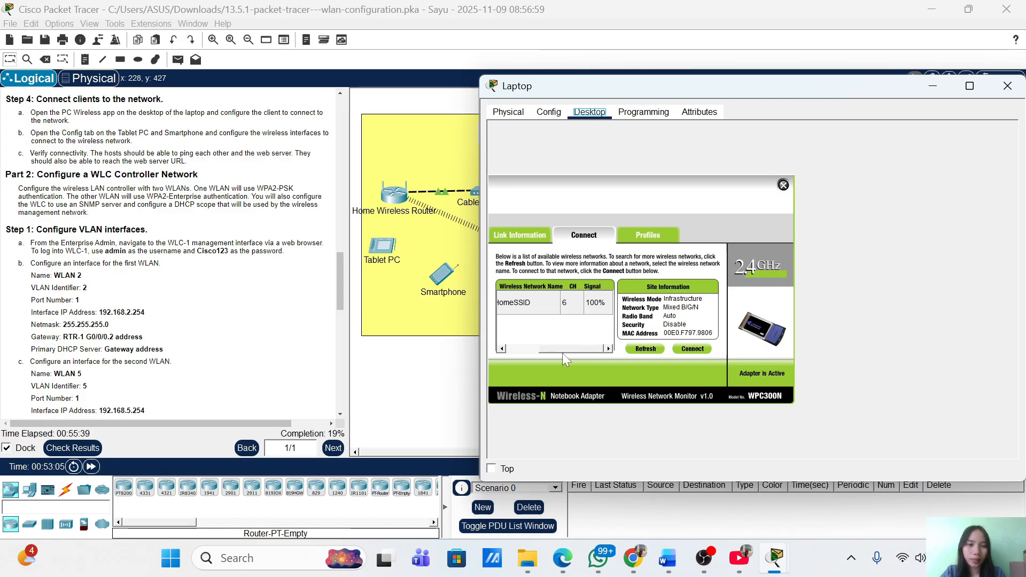
left_click(530, 306)
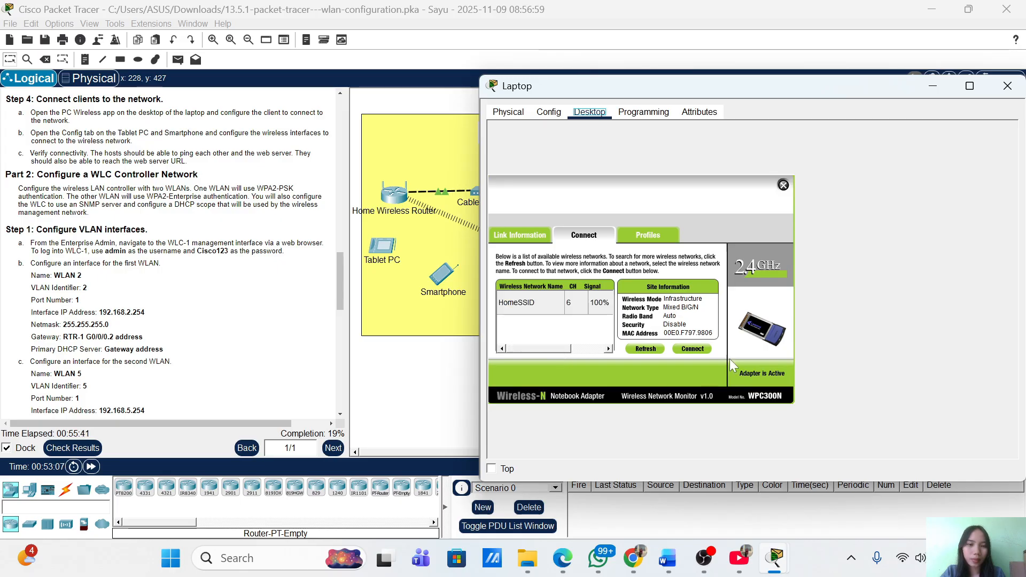
left_click(530, 304)
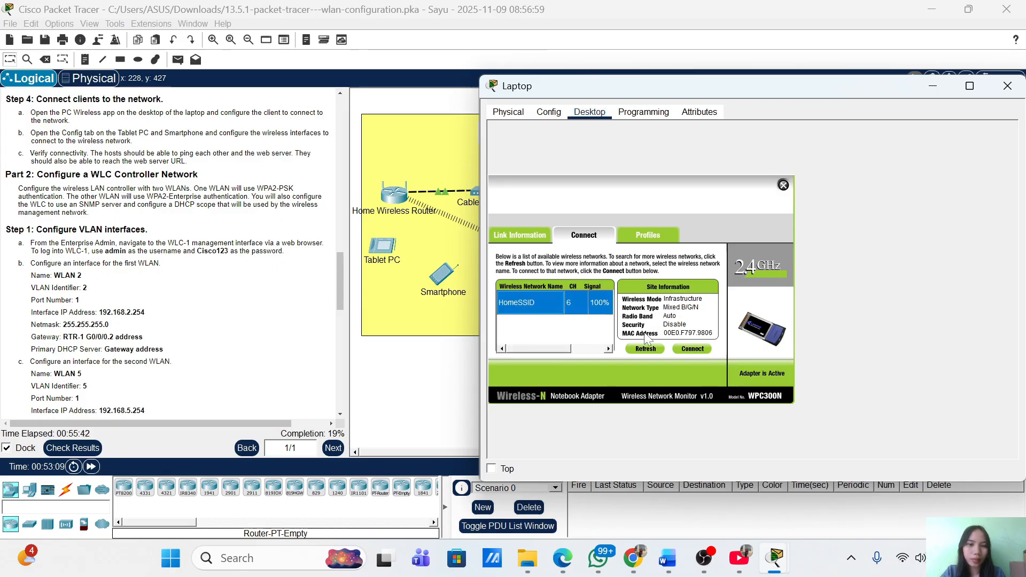
left_click(695, 351)
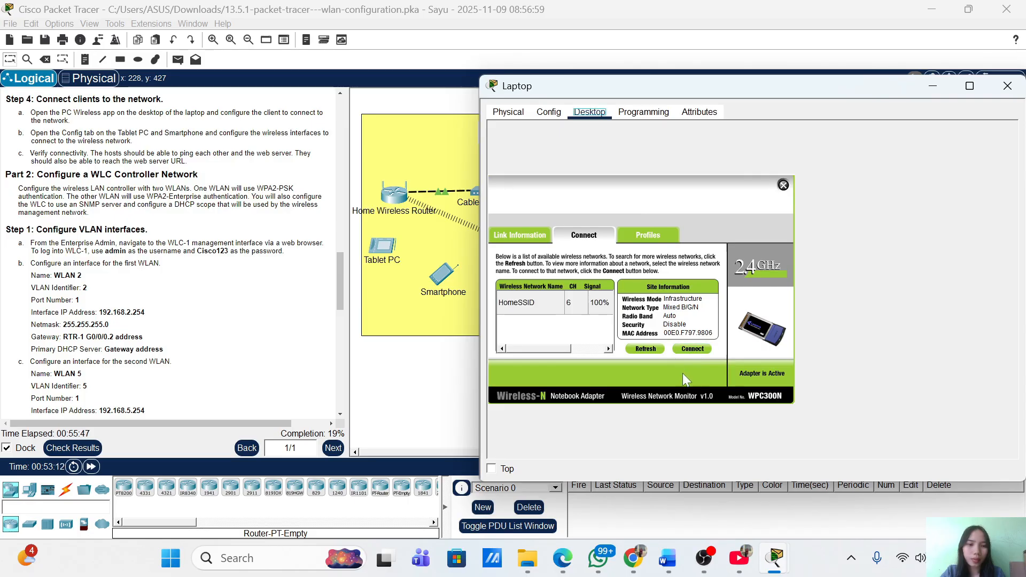
left_click(653, 240)
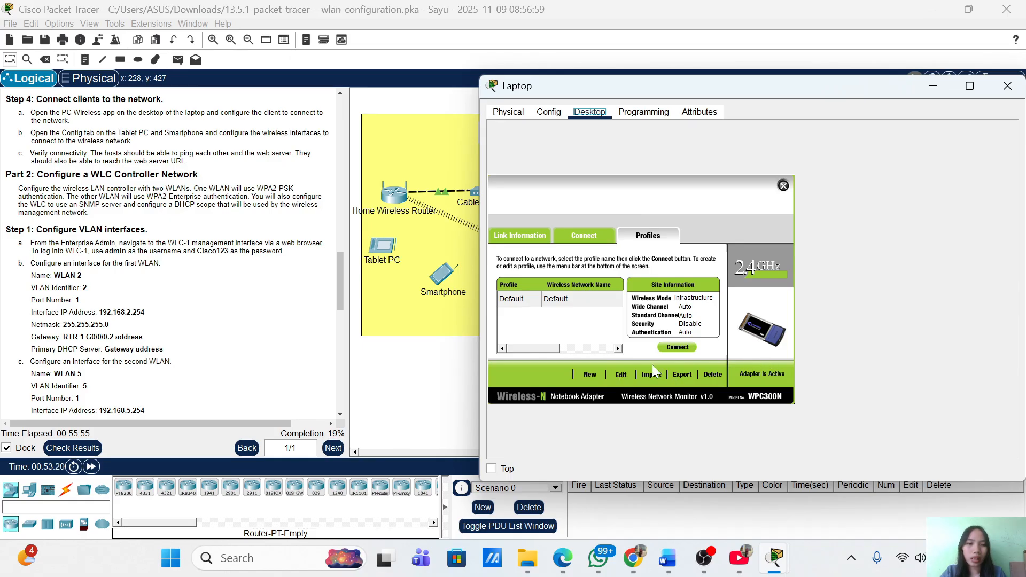
Edit the HomeSSID profile to use WPA2-Personal with the pre-shared key and save it
left_click(619, 376)
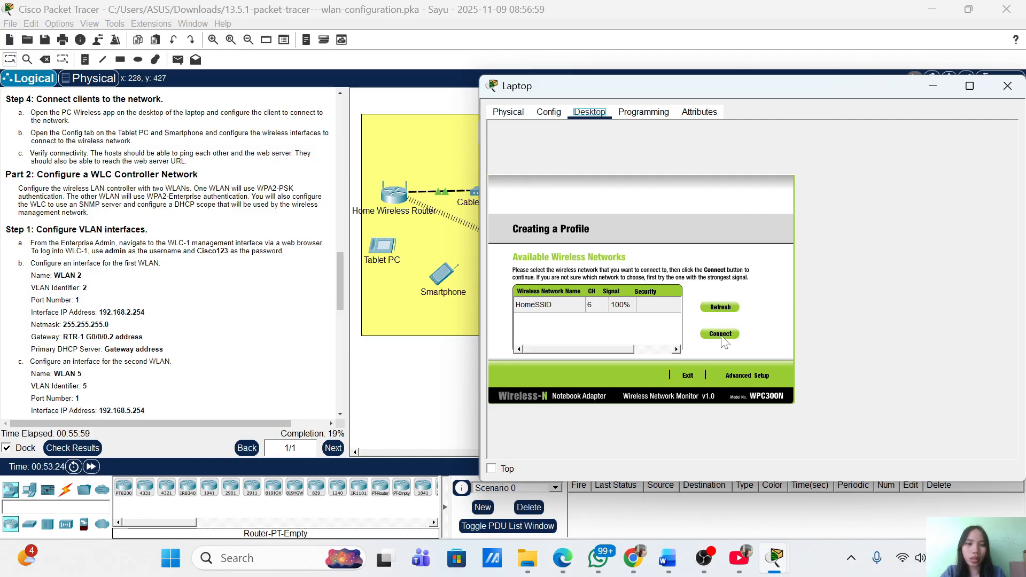
left_click(731, 377)
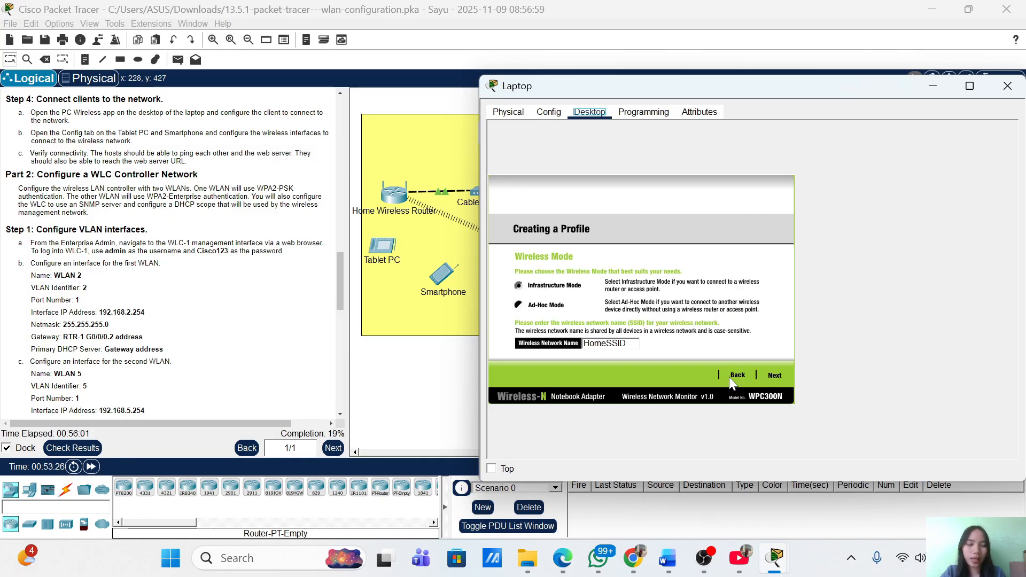
left_click(769, 377)
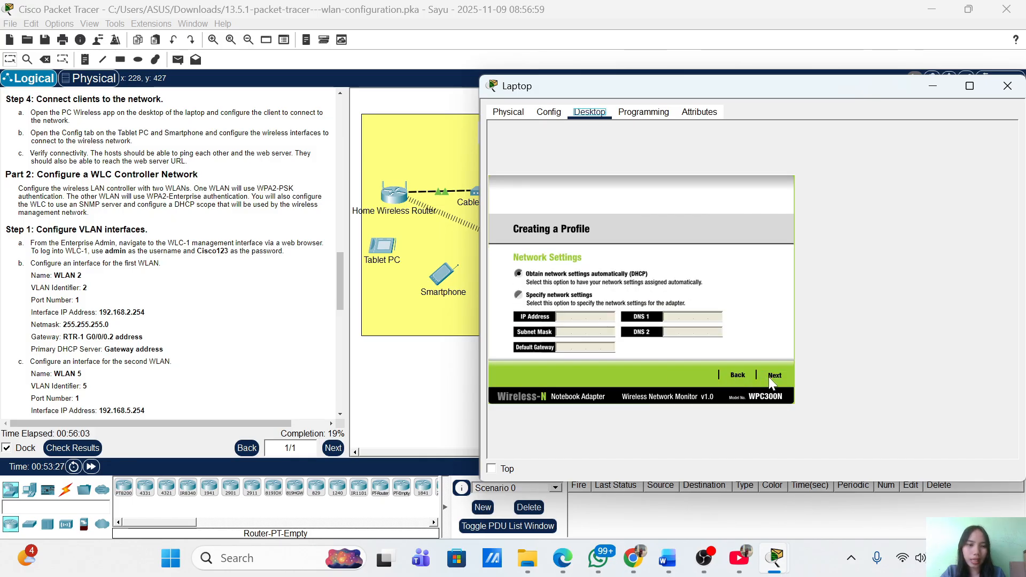
left_click(769, 377)
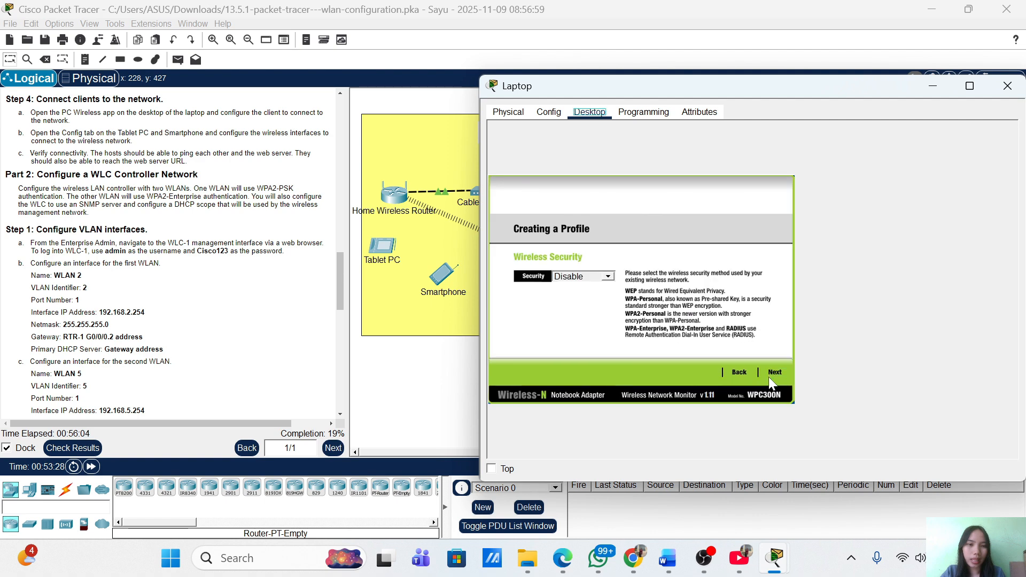
left_click(605, 277)
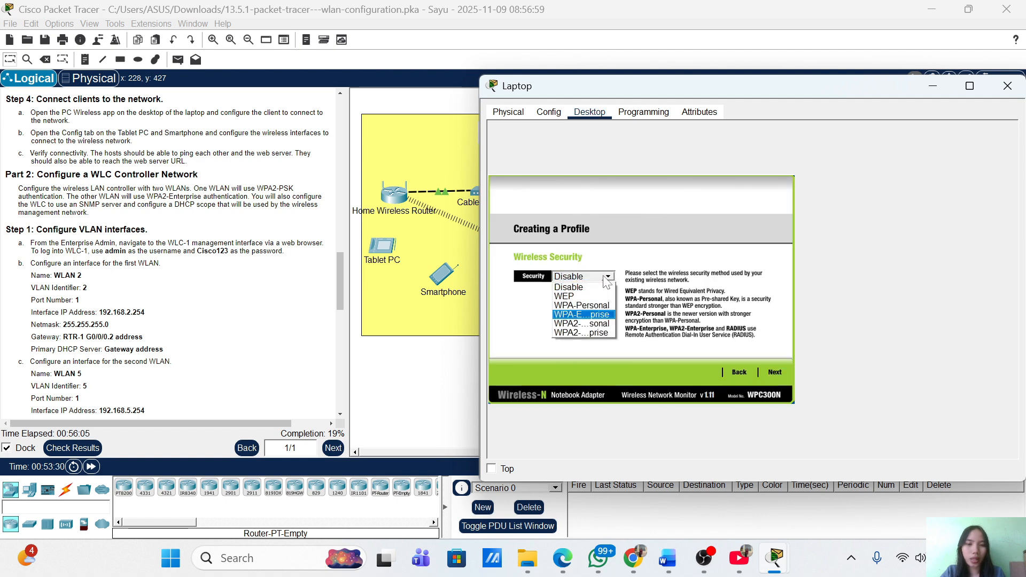
left_click(602, 324)
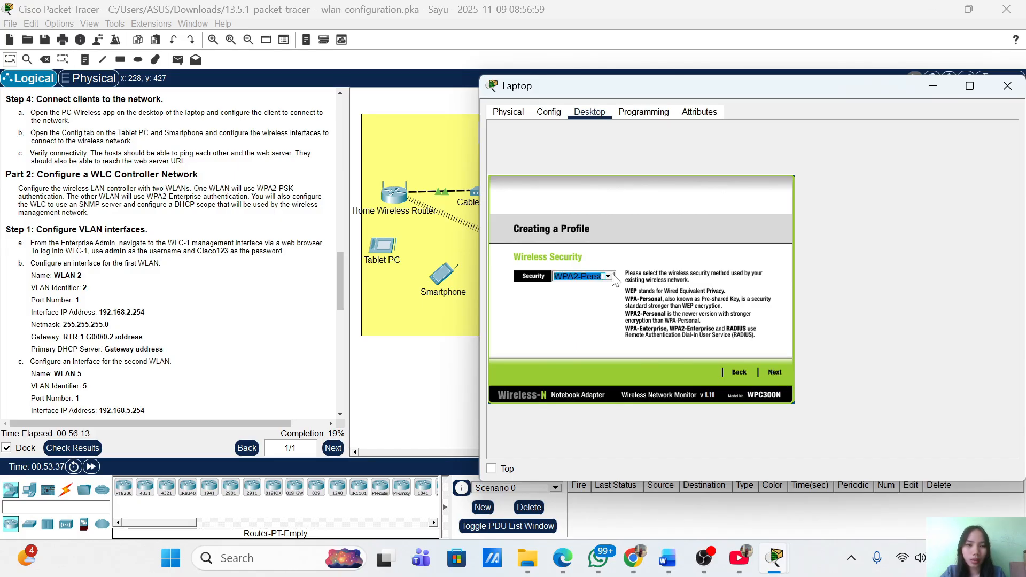
left_click(776, 371)
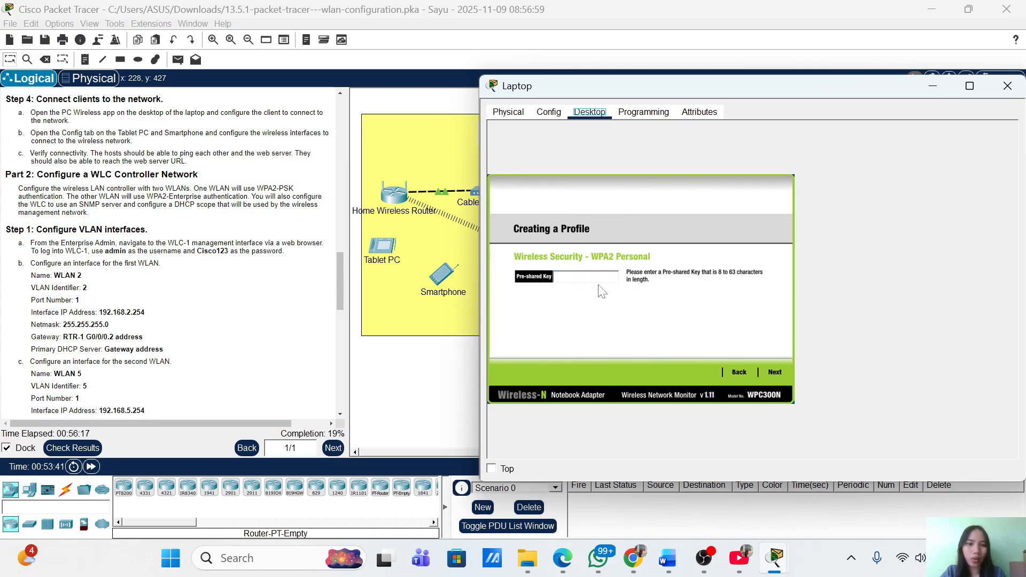
type("Cisc")
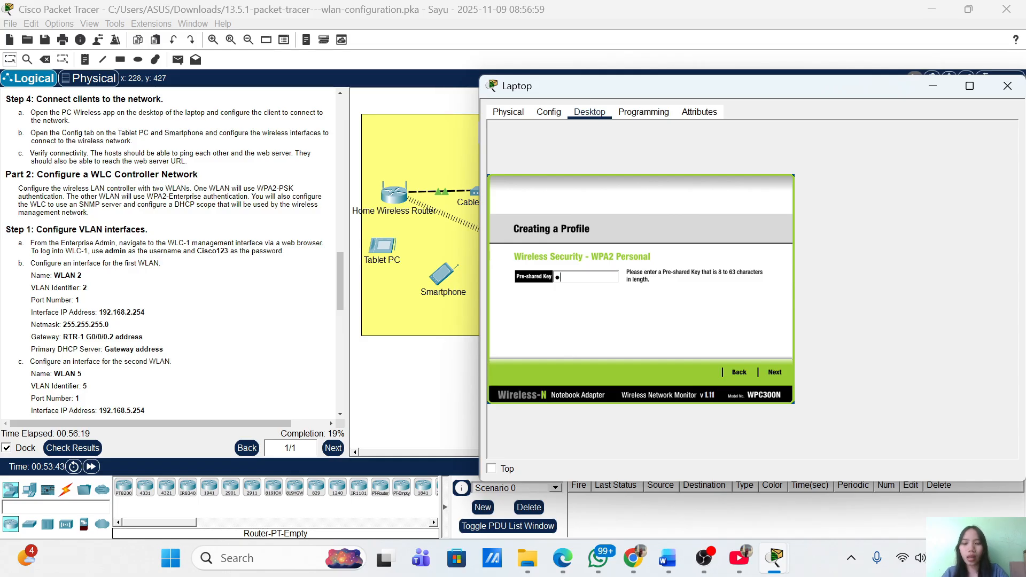
type("o123")
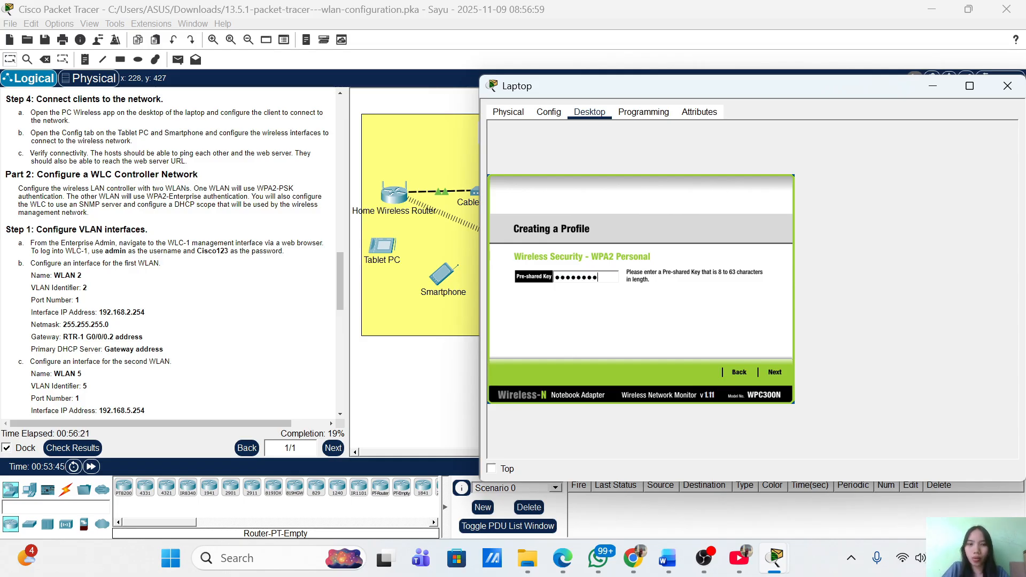
left_click(774, 372)
left_click(775, 372)
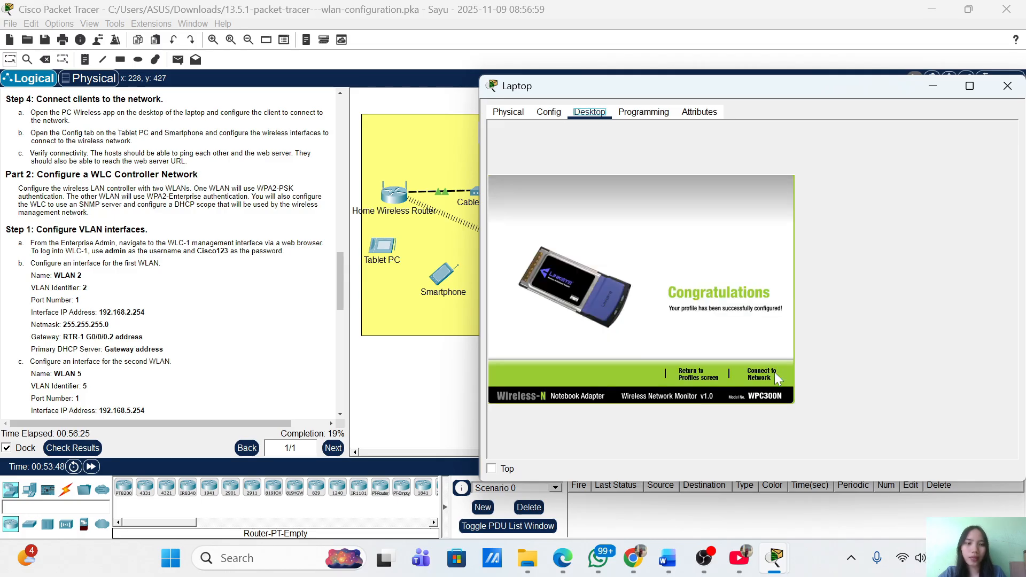
Connect the laptop to the HomeSSID network using the new profile
left_click(774, 372)
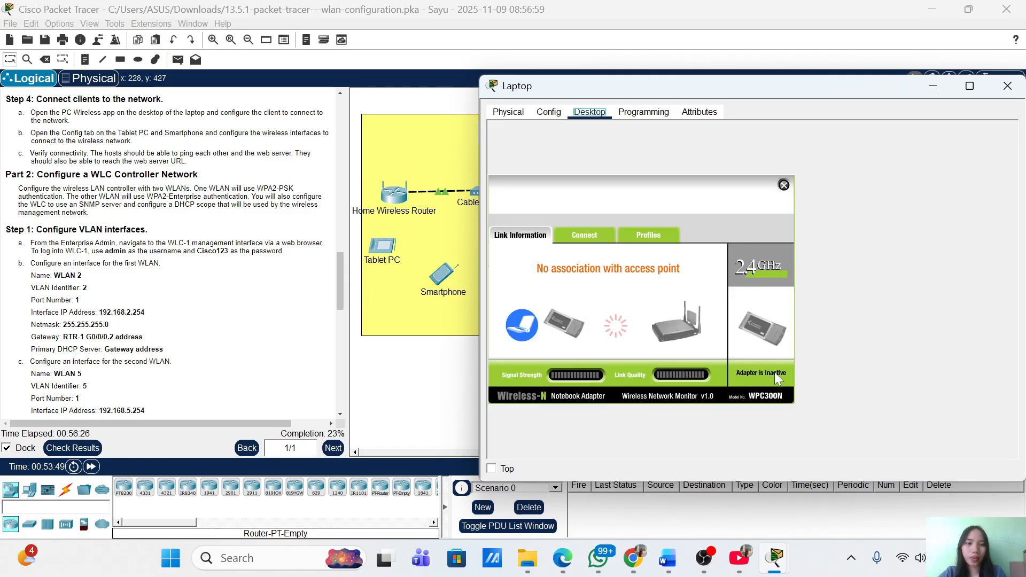
left_click(583, 236)
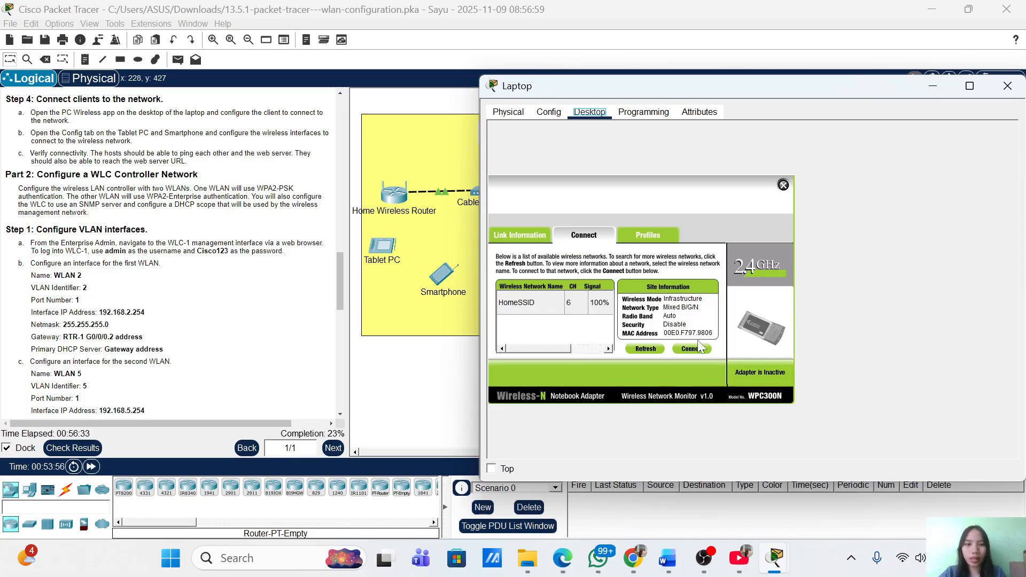
left_click(544, 303)
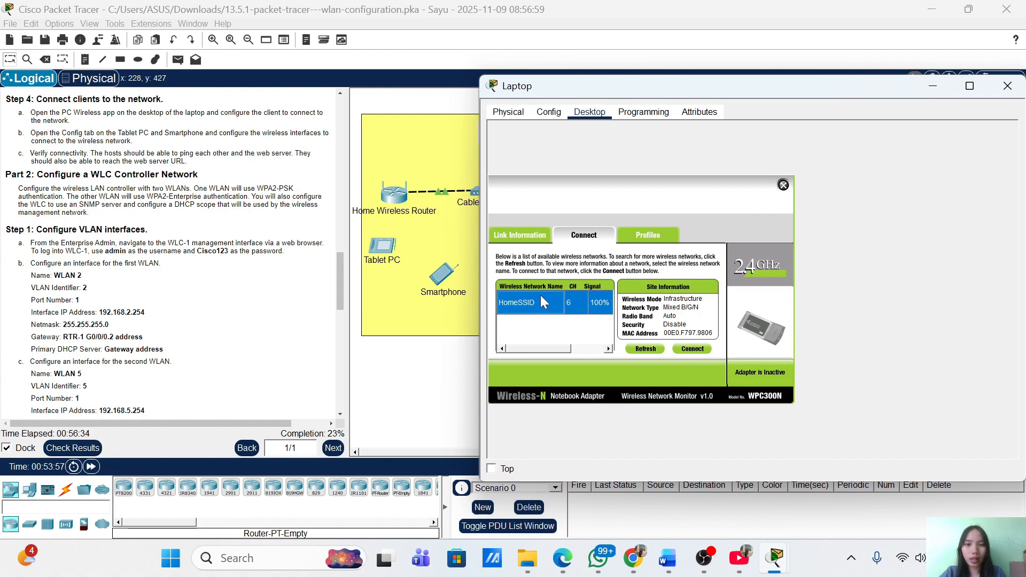
left_click(692, 350)
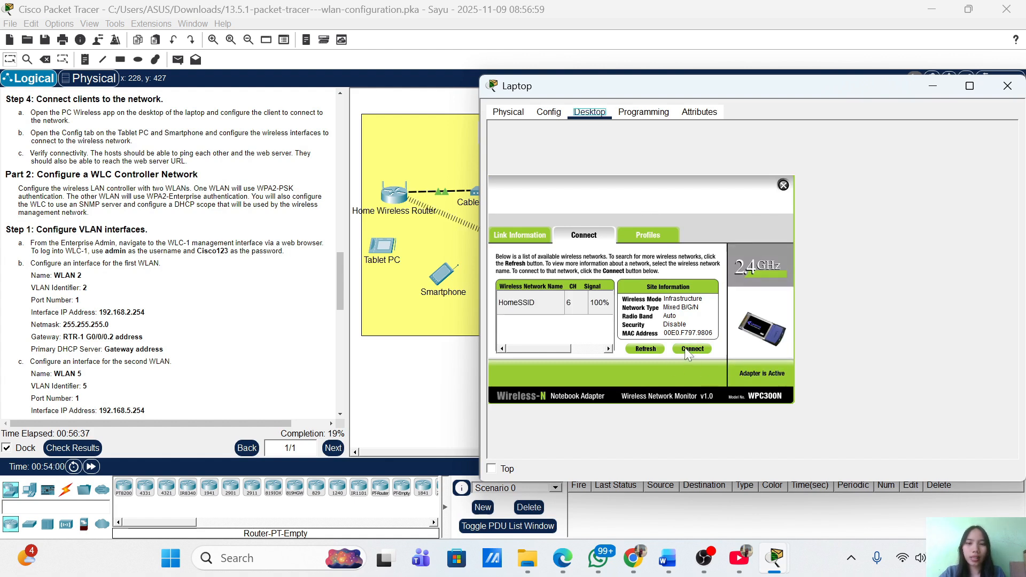
Hide the Laptop window to show the network topology
left_click(933, 87)
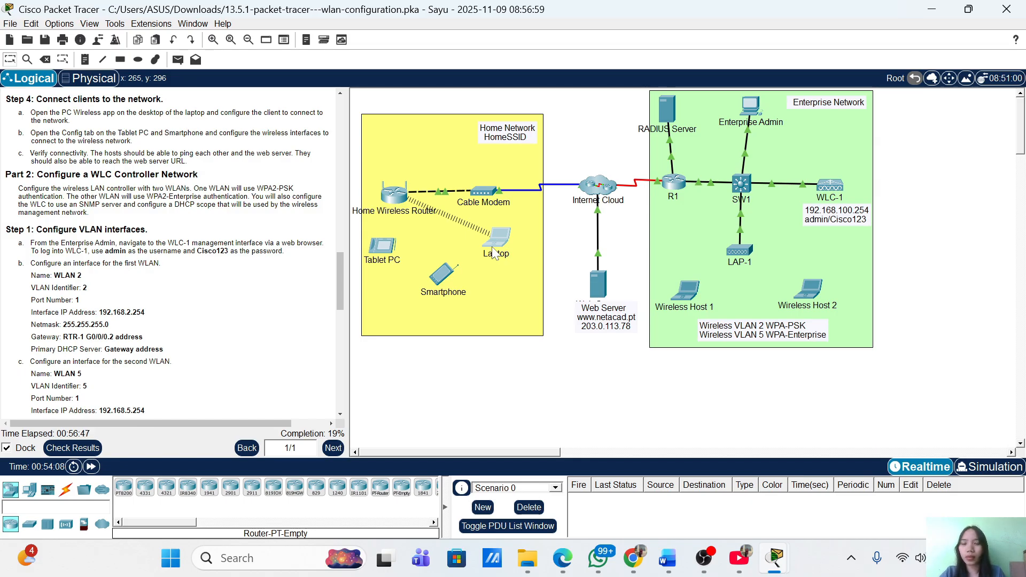
left_click(496, 242)
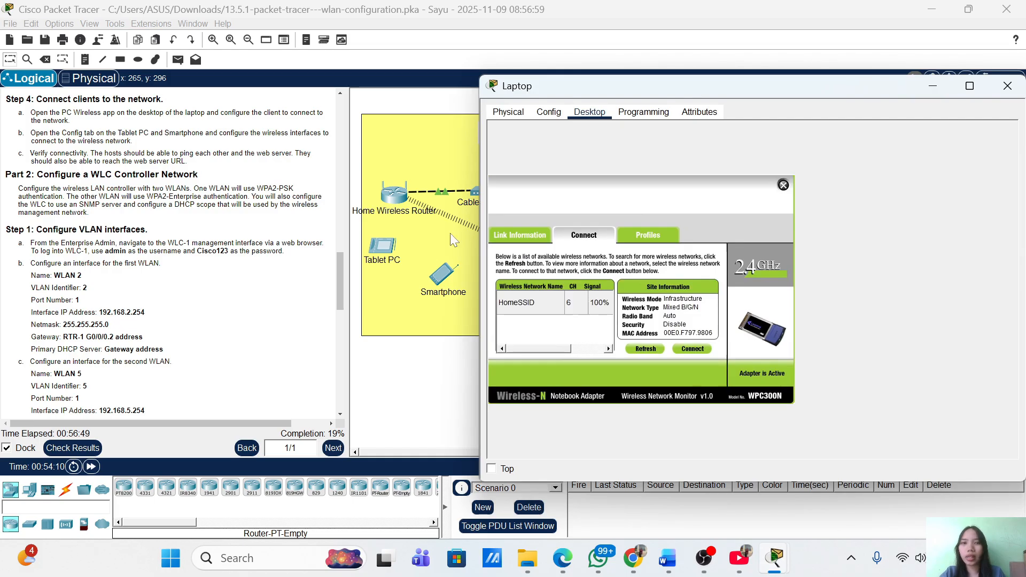
left_click(409, 162)
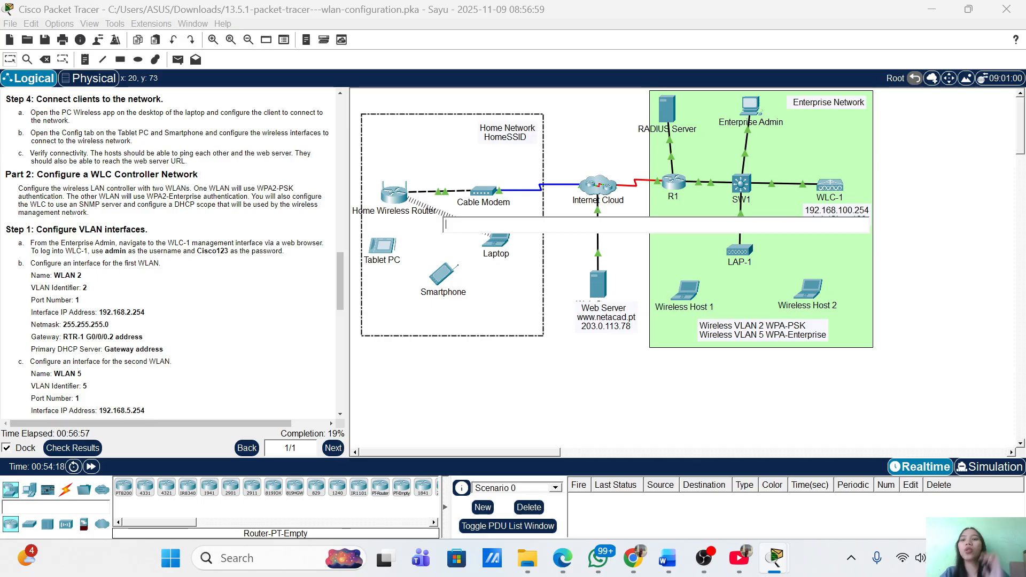
Scroll the instructions to the WLAN 5 details and open the Tablet PC
scroll(170, 252, "down", 3)
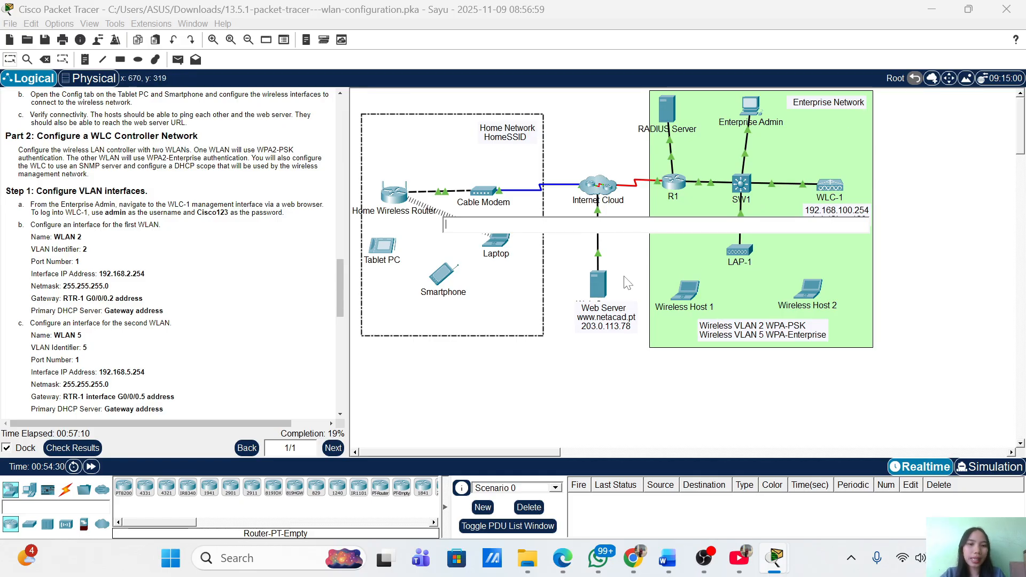
left_click(383, 247)
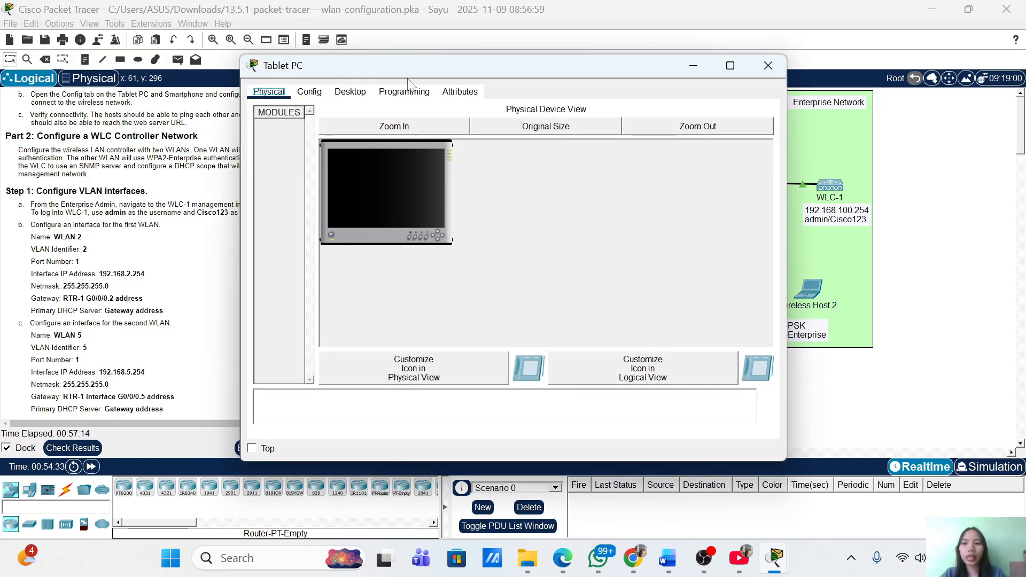
Set the Tablet PC's Wireless0 to SSID HomeSSID with WPA2-PSK and the pass phrase
left_click(313, 93)
left_click_drag(435, 62, 575, 68)
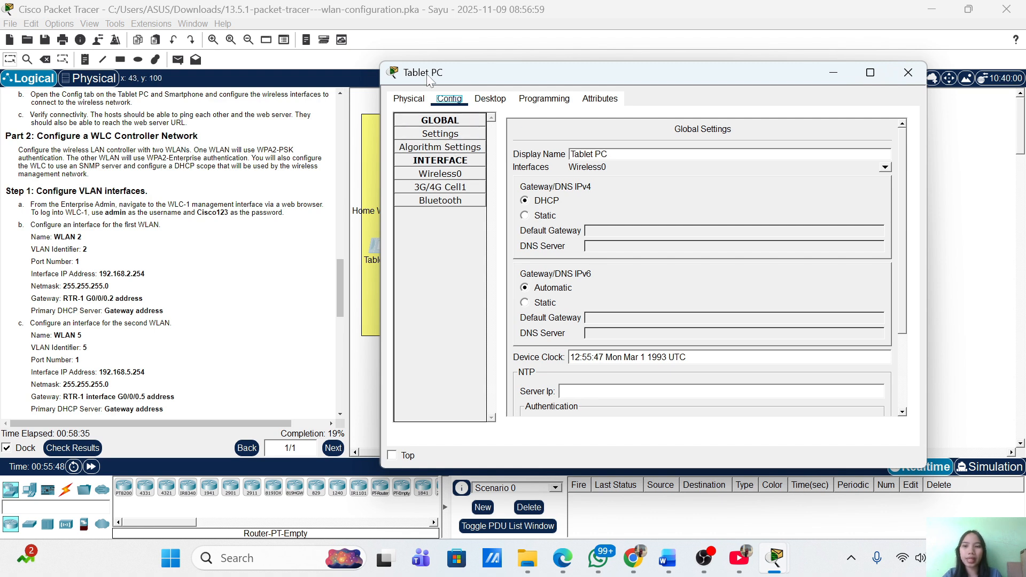
left_click(443, 177)
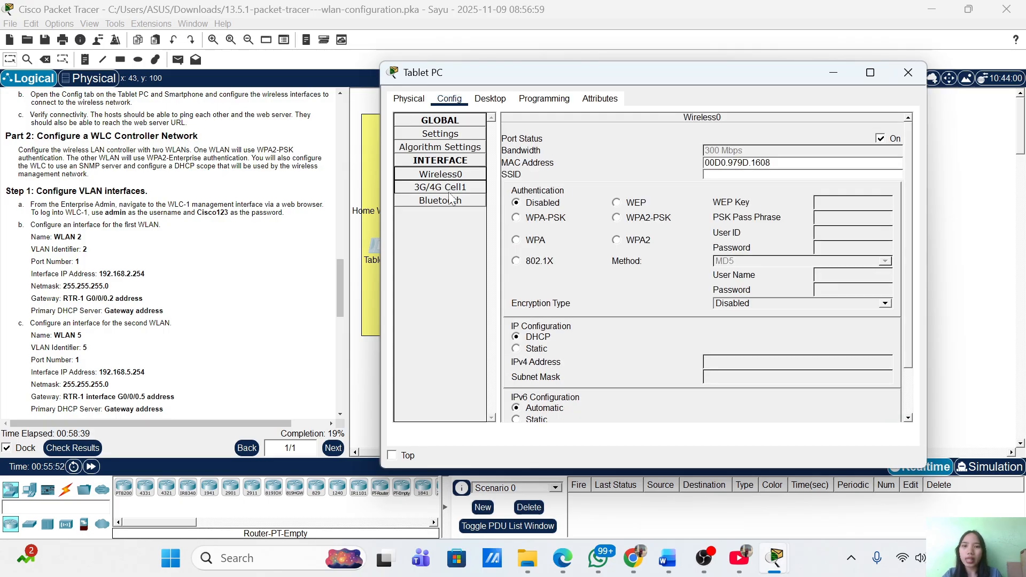
left_click(452, 202)
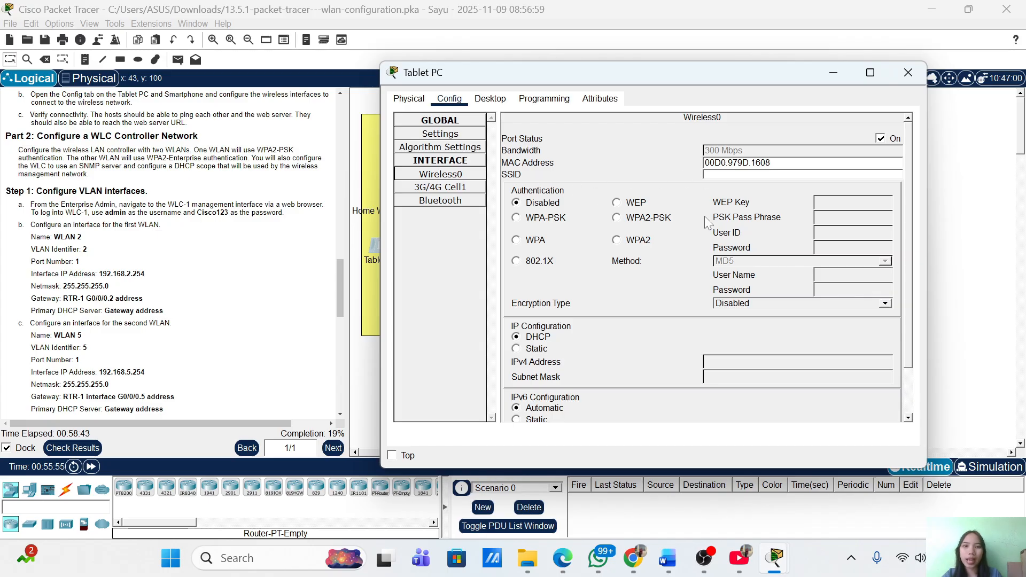
left_click(743, 175)
type("Home")
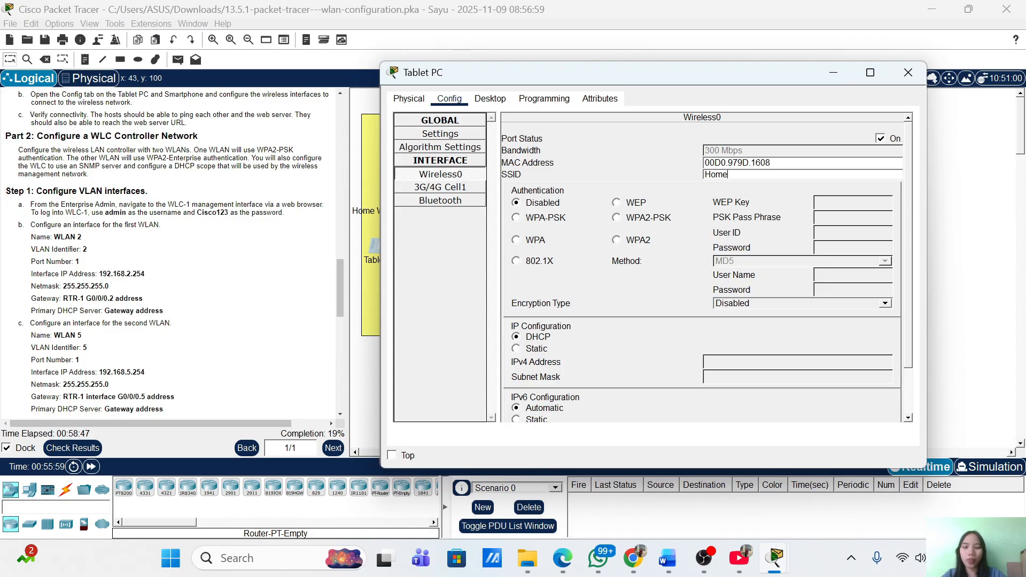
type("SSID")
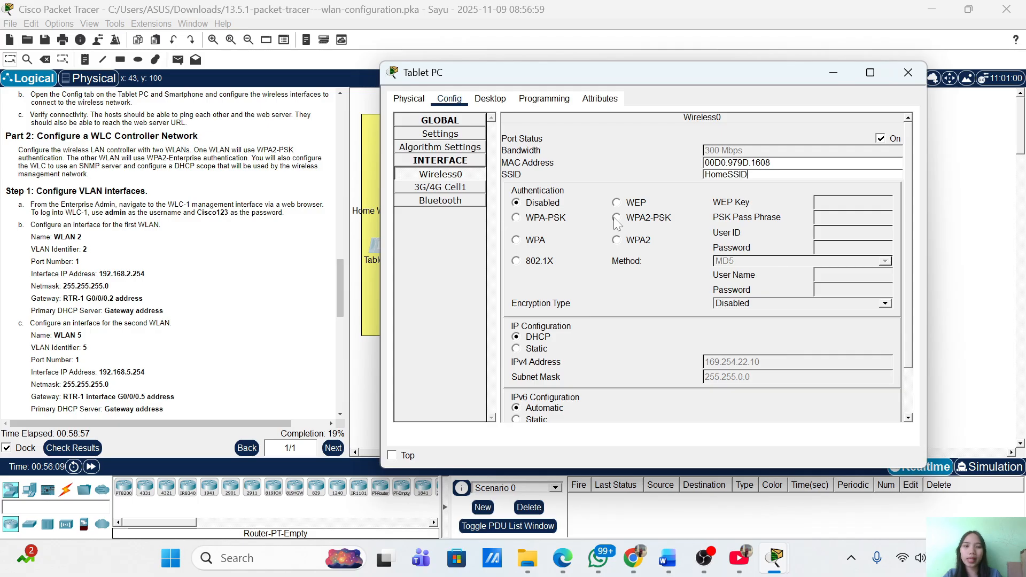
left_click(617, 219)
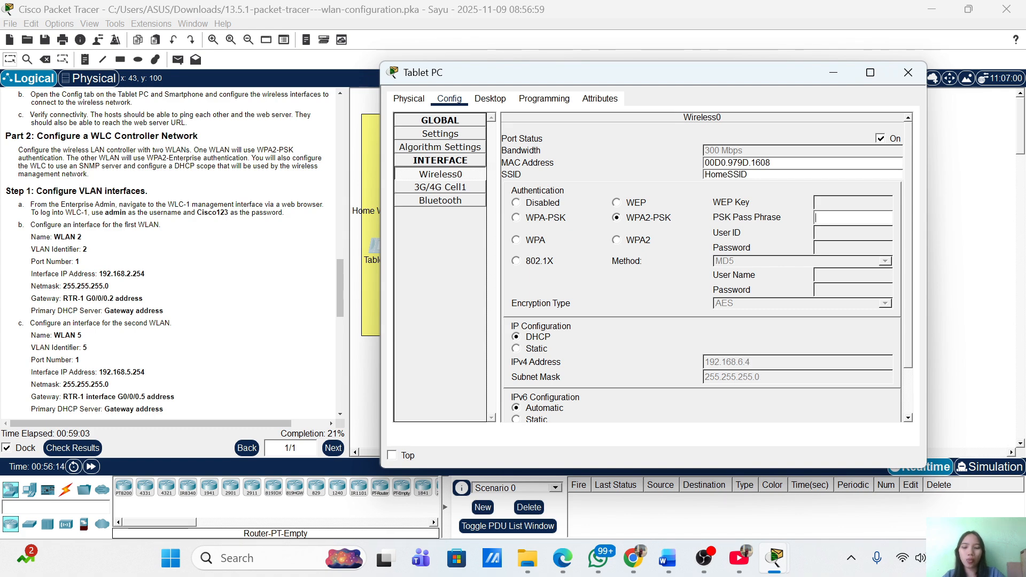
type("Cisco123")
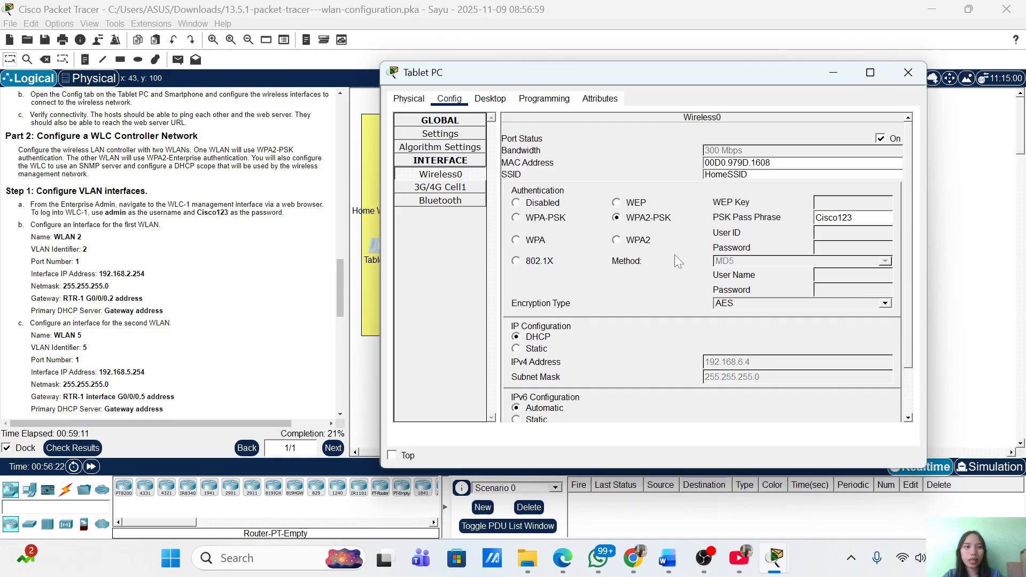
left_click(833, 73)
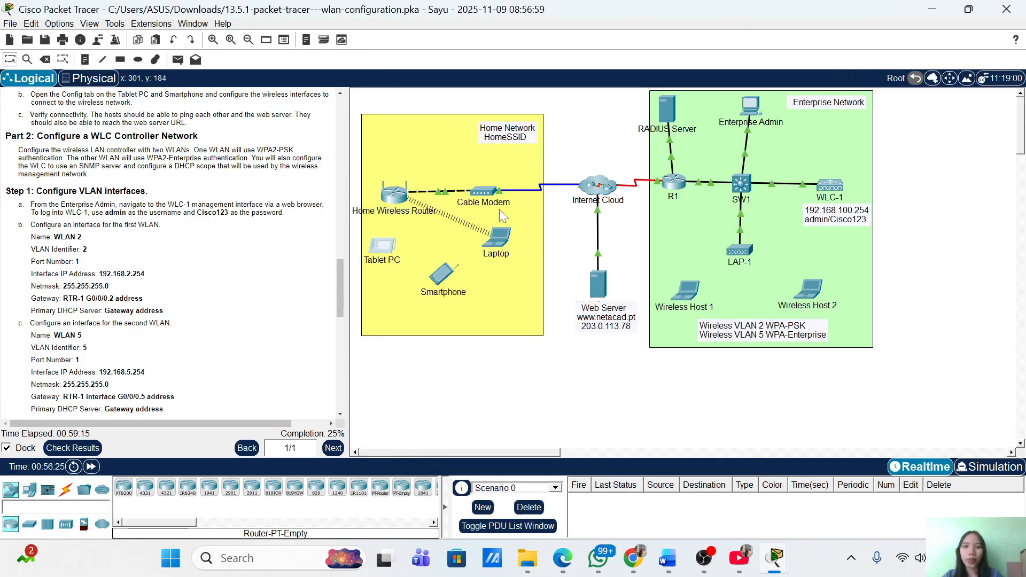
Set the Smartphone's Wireless0 to SSID HomeSSID with WPA2-PSK and the pass phrase
left_click(441, 283)
left_click(315, 93)
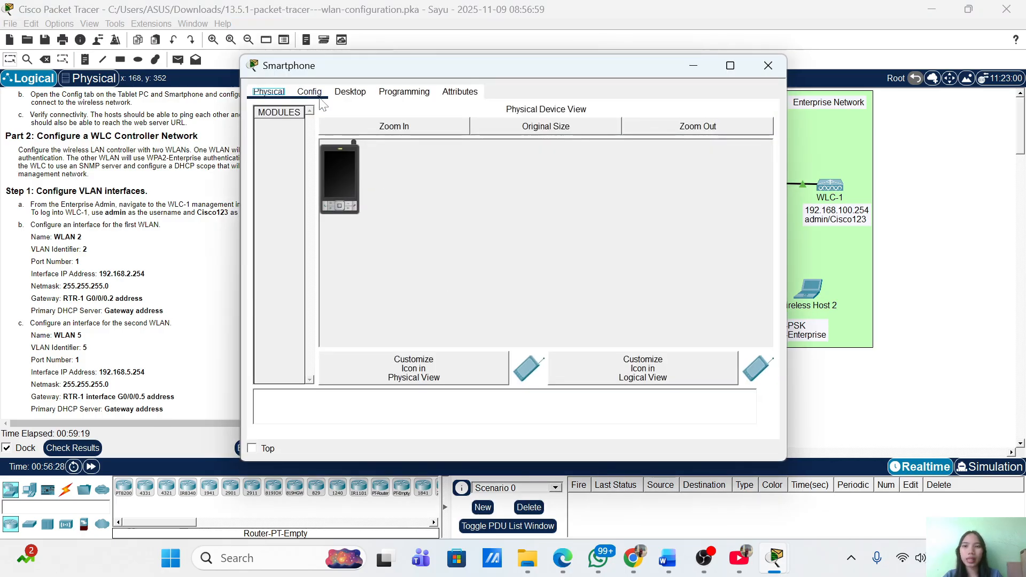
left_click_drag(437, 65, 677, 57)
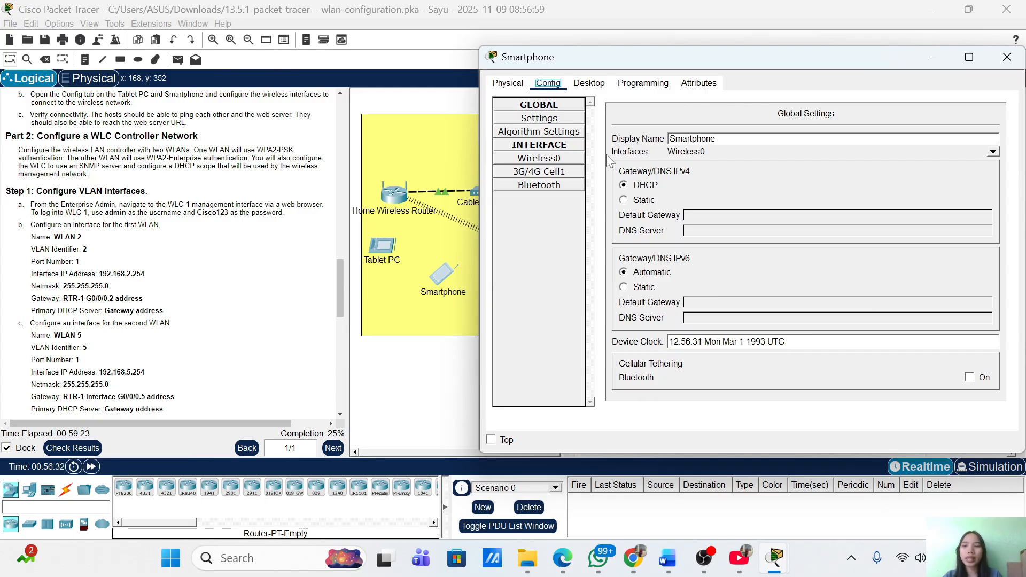
left_click(556, 160)
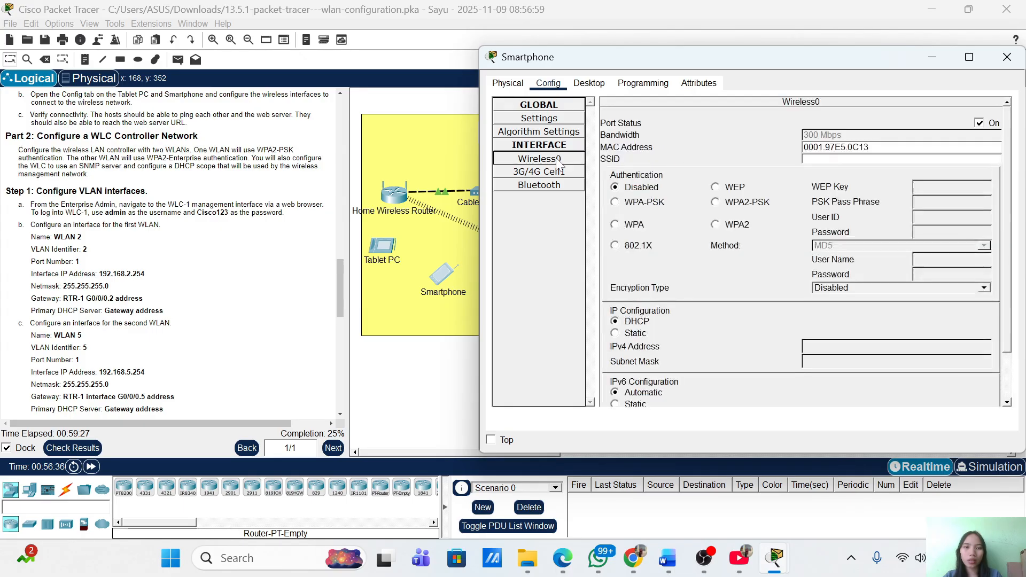
left_click_drag(747, 66, 680, 77)
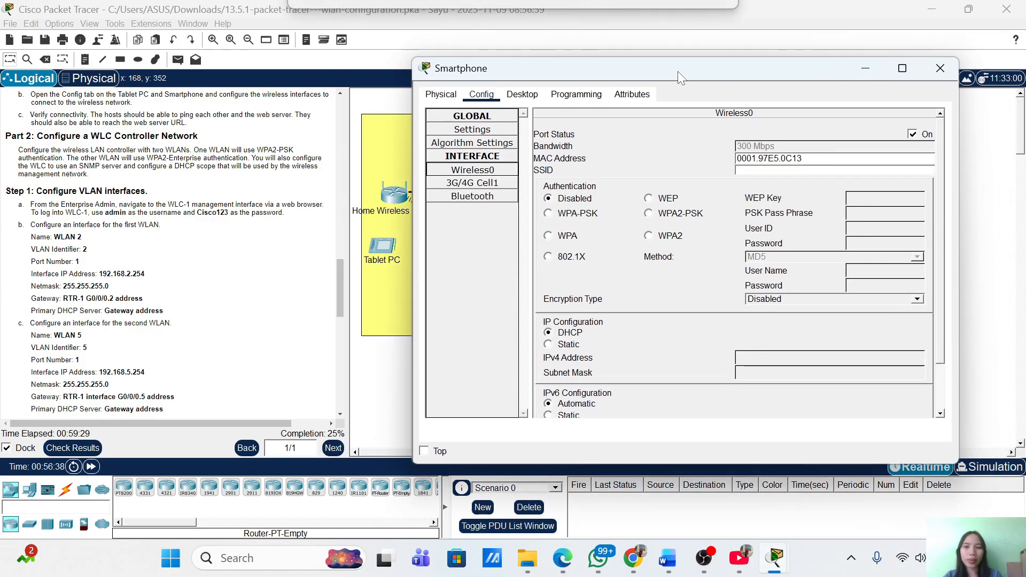
left_click(776, 170)
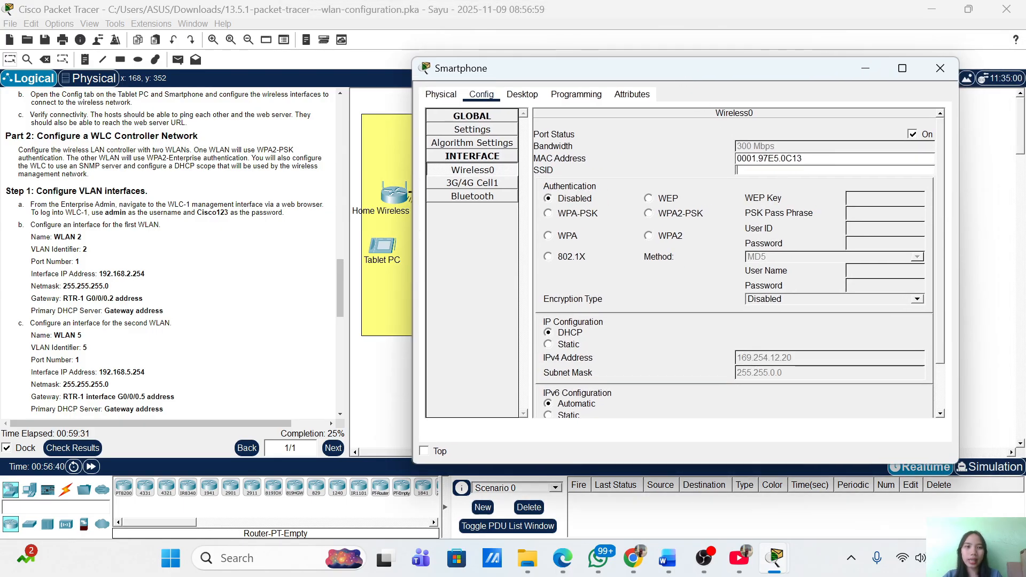
type("Home")
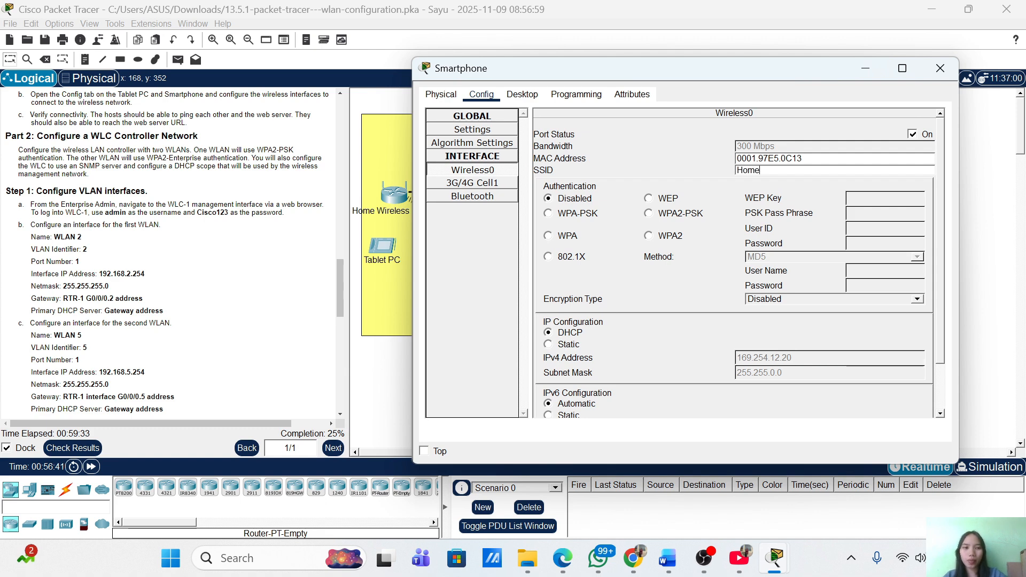
type("SSID")
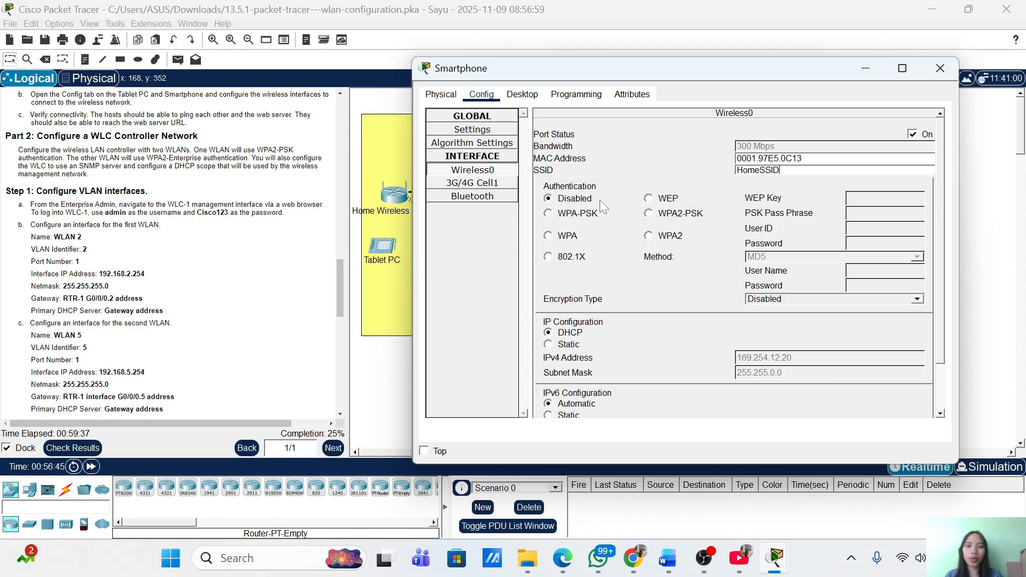
left_click(649, 214)
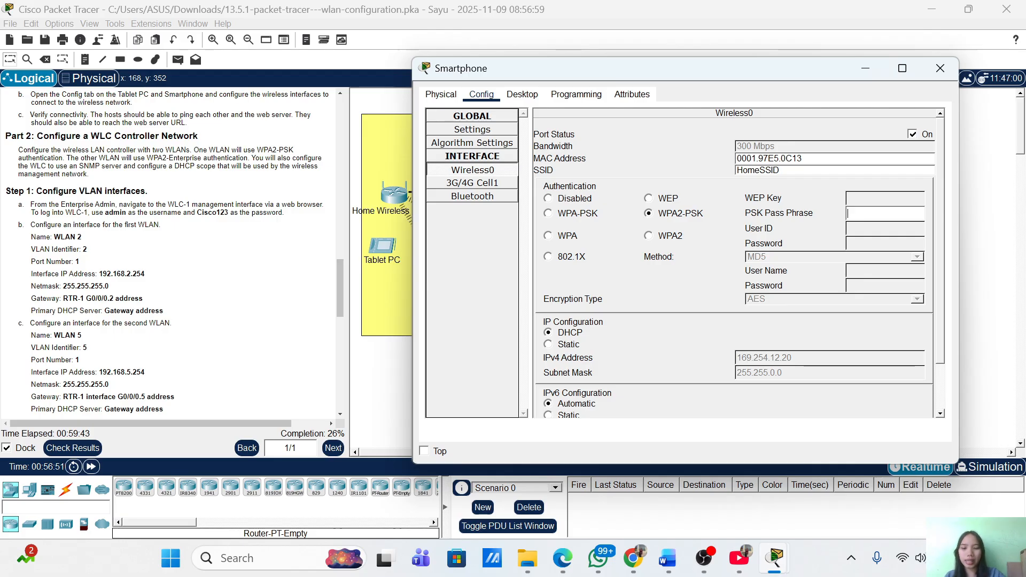
type("Cisco12")
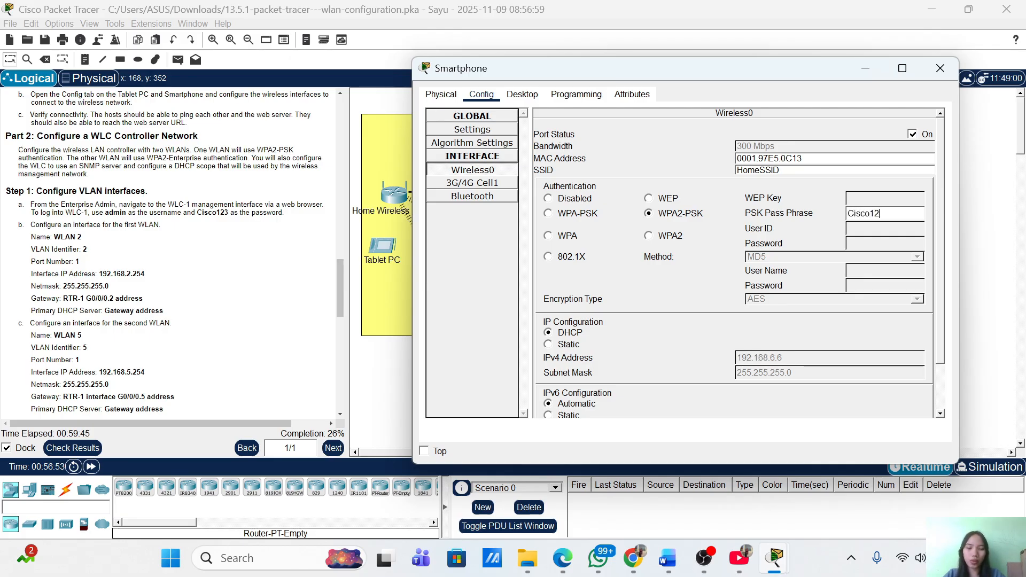
type("3")
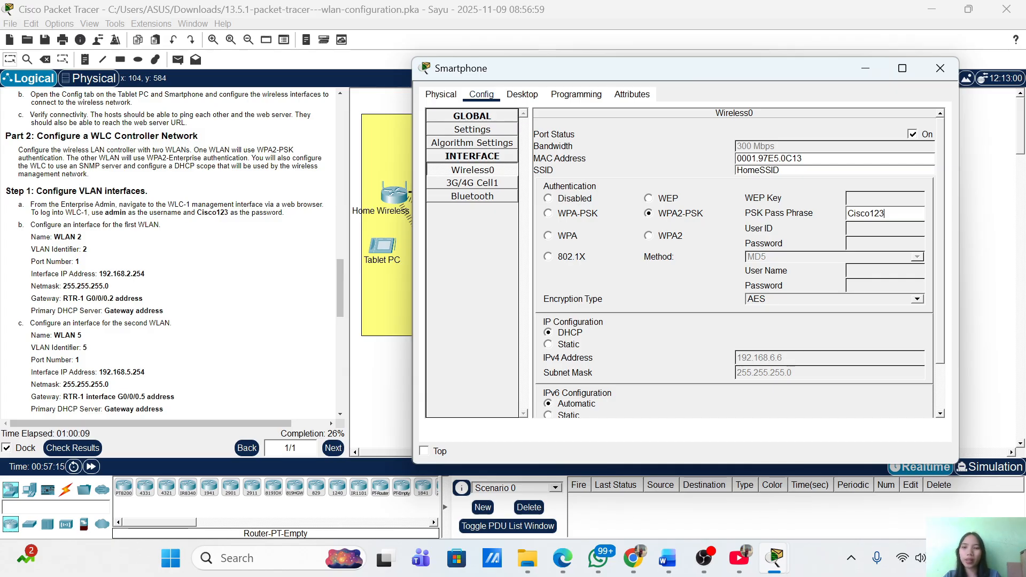
left_click(864, 72)
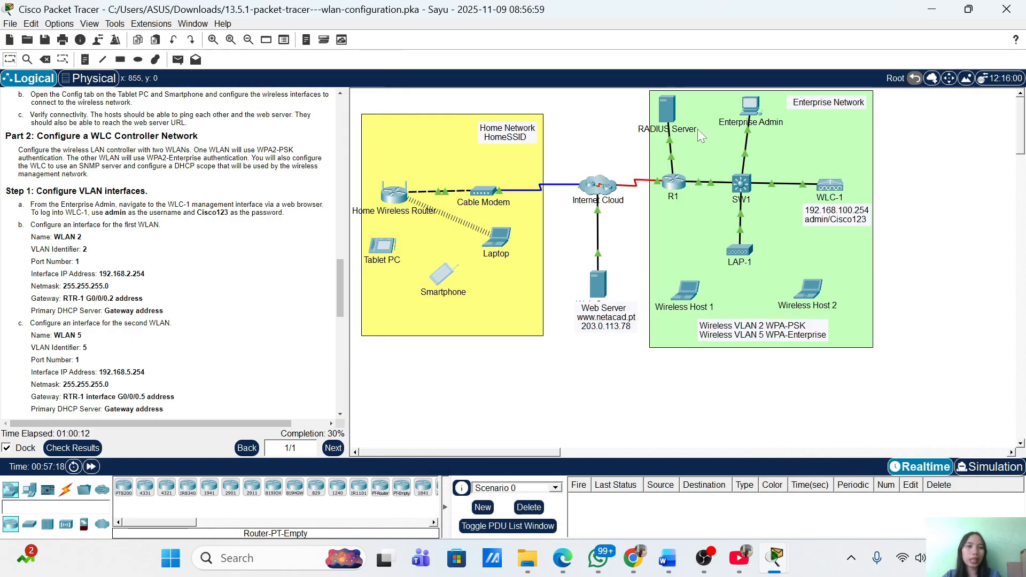
Close and reopen the Laptop window, then launch its Desktop Command Prompt
left_click(497, 236)
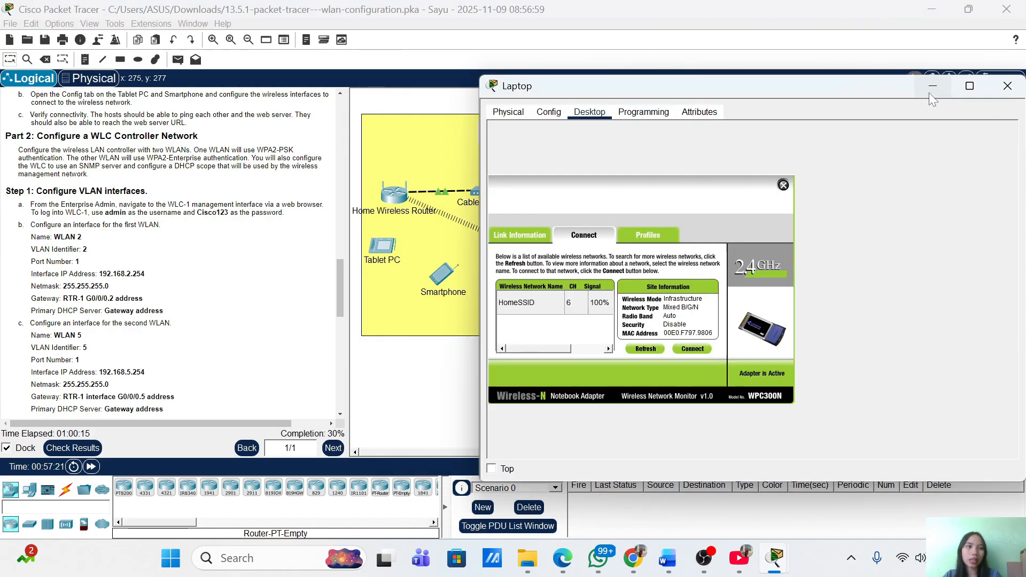
left_click_drag(860, 86, 773, 87)
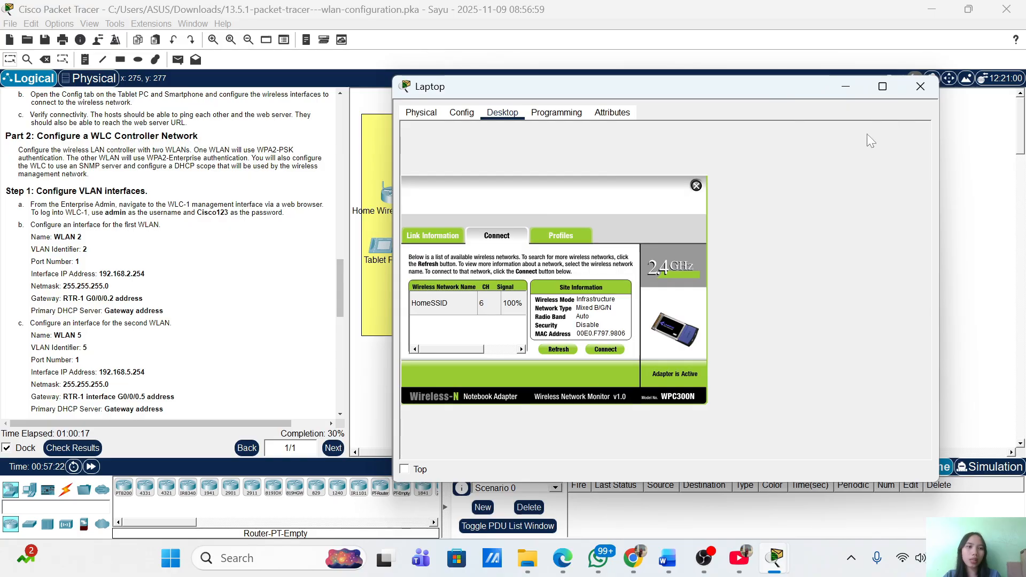
left_click(928, 87)
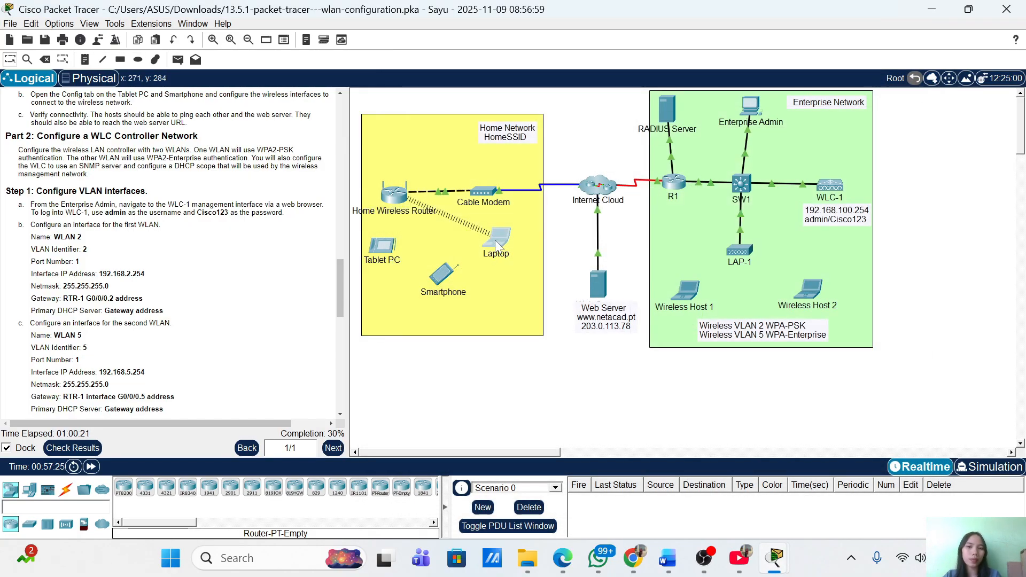
left_click(497, 237)
left_click(601, 151)
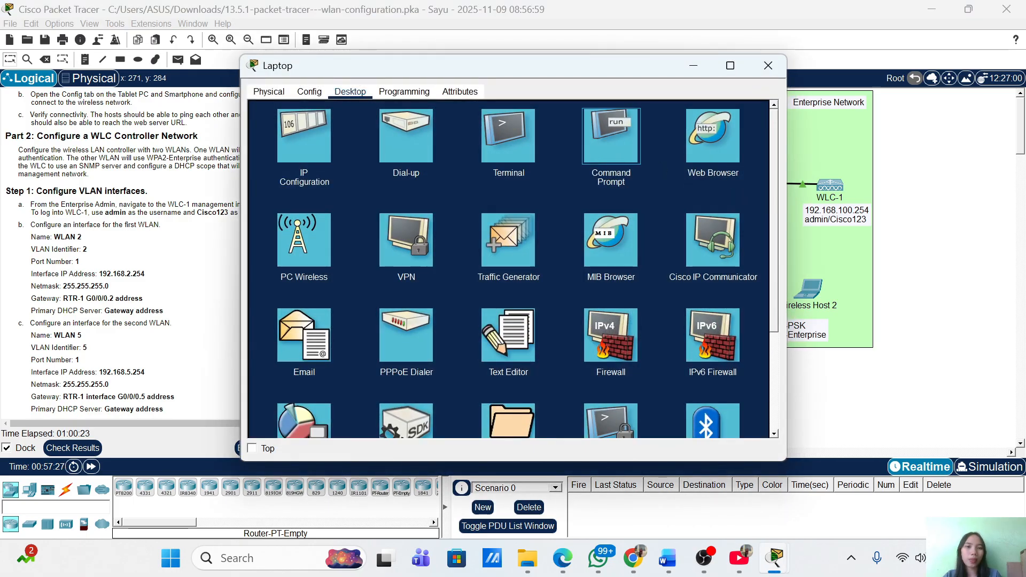
left_click_drag(563, 72, 806, 69)
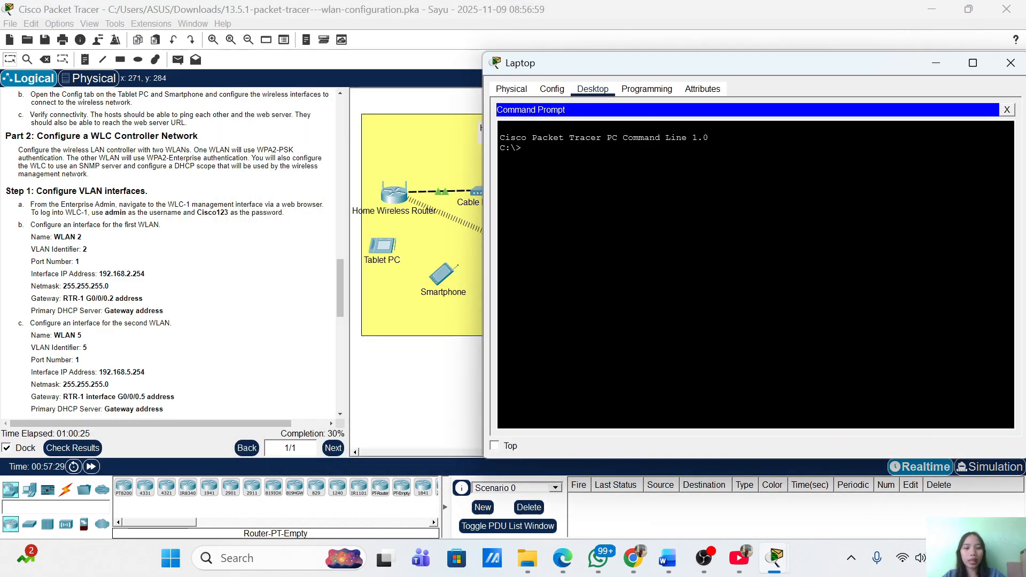
type("ping")
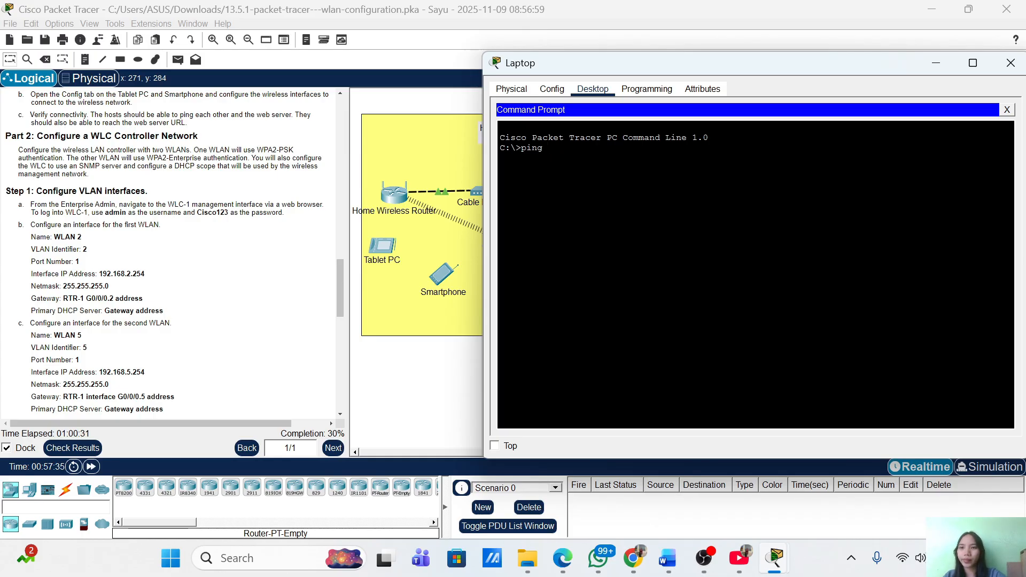
type("w")
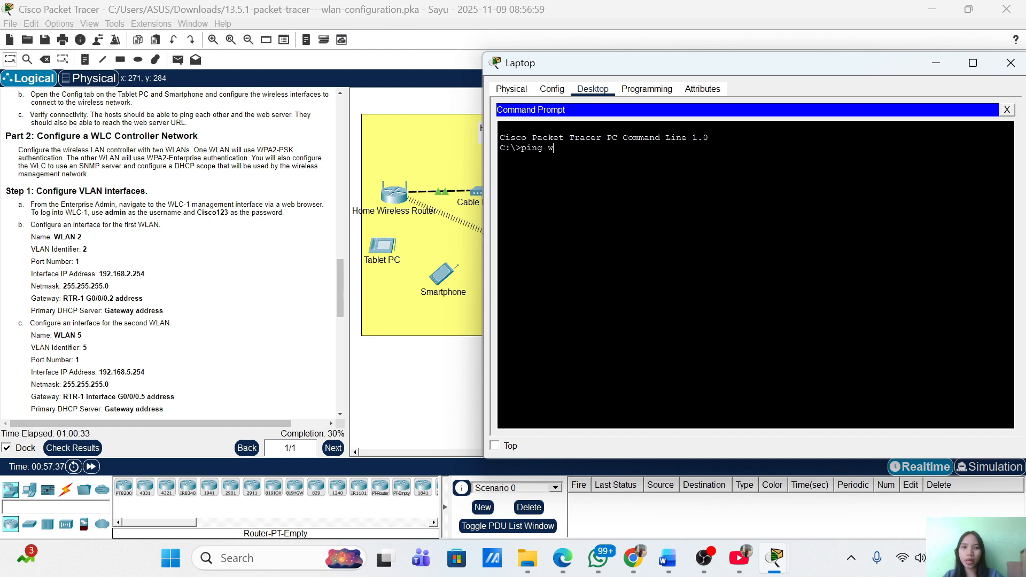
type("ww.")
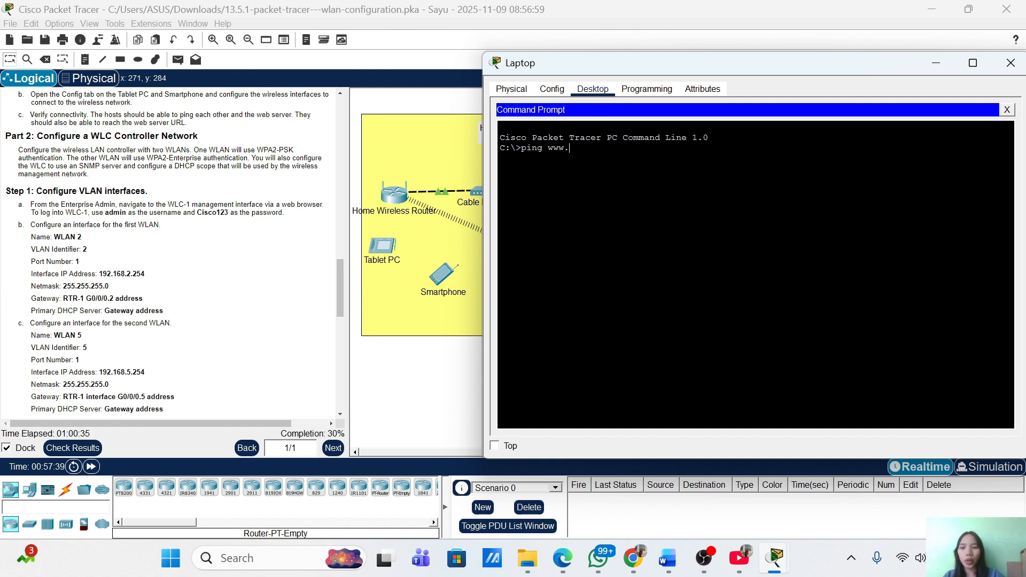
type("netacad.pt")
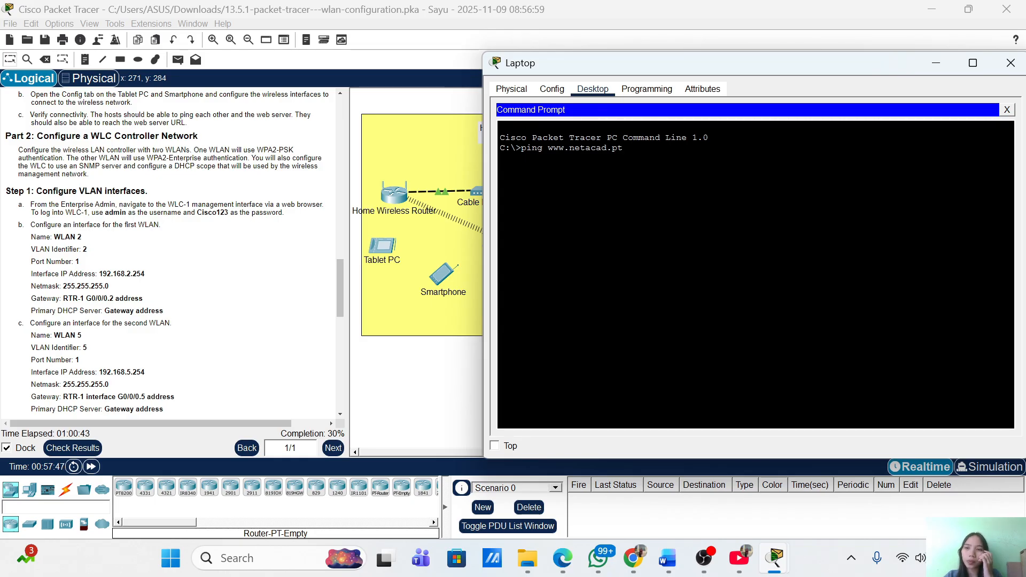
key("Return")
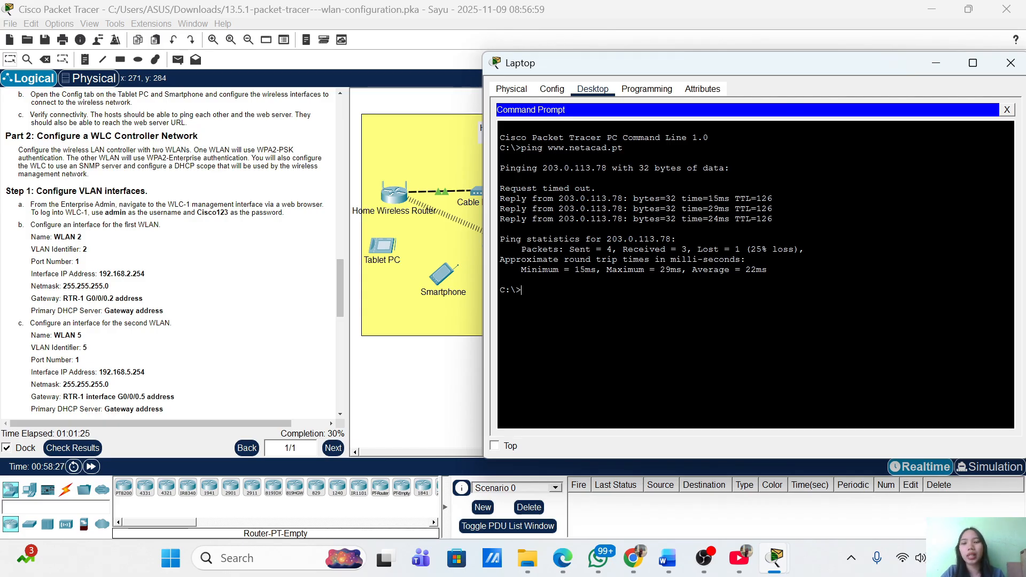
left_click(937, 62)
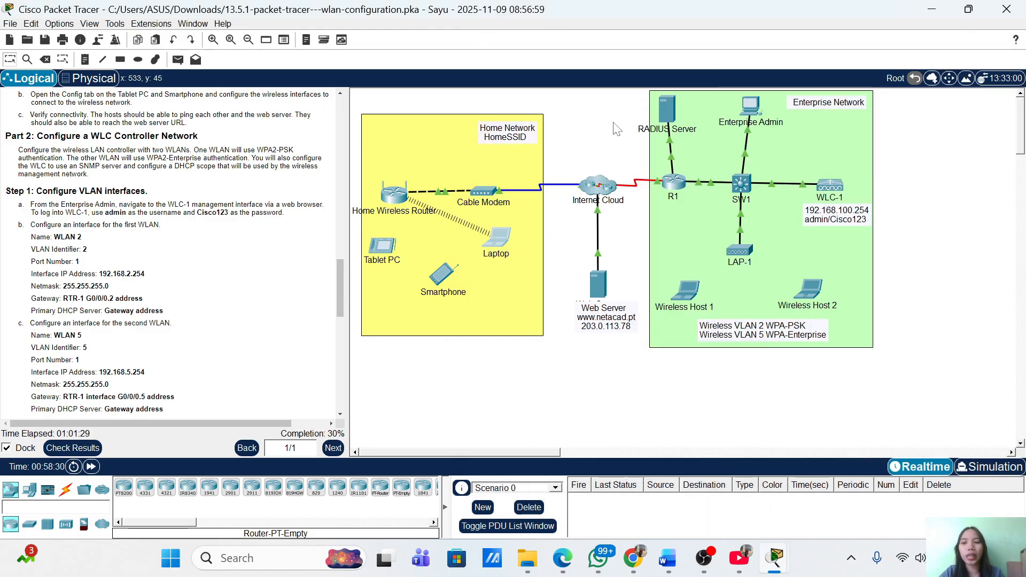
left_click(383, 261)
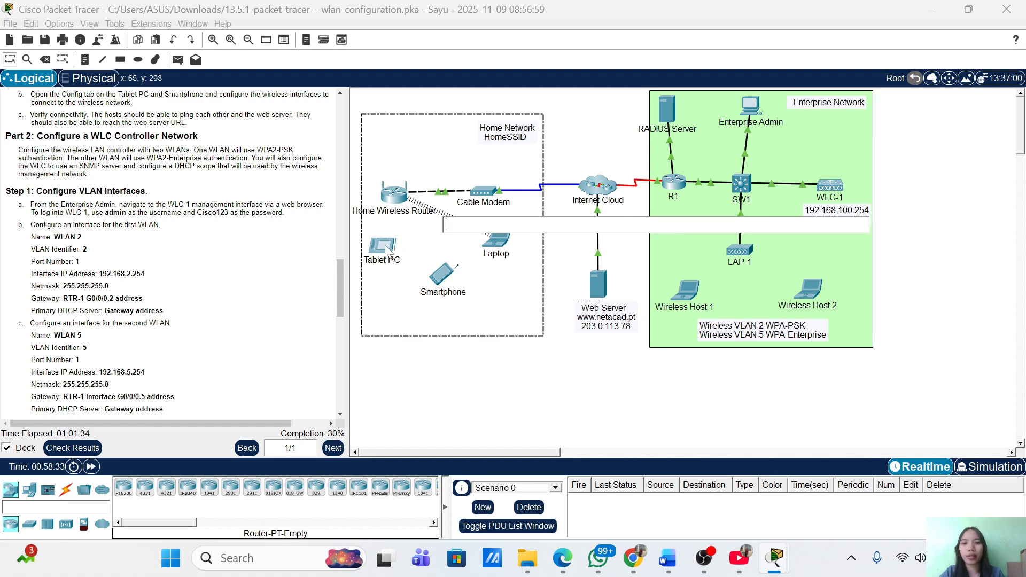
left_click(490, 101)
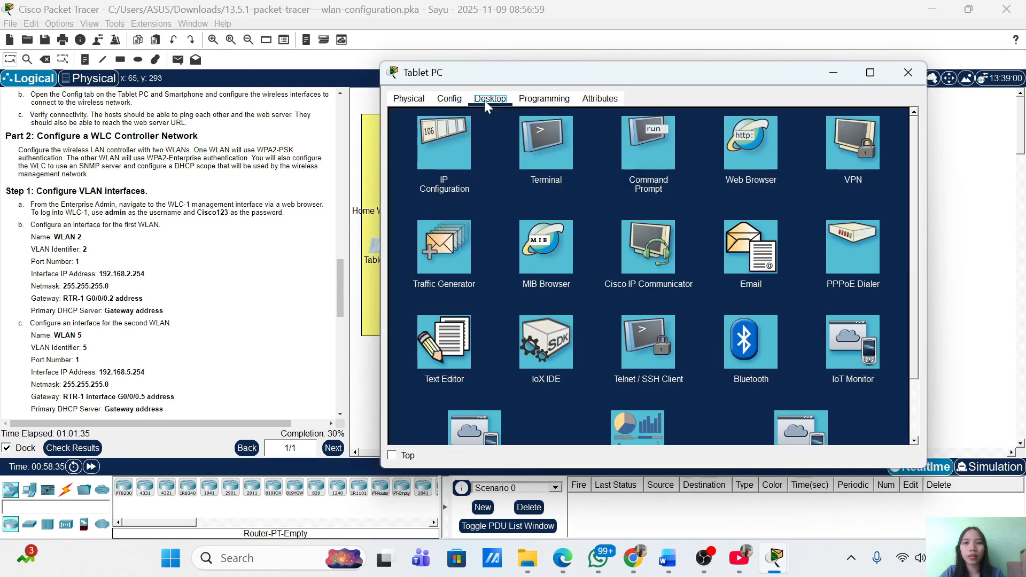
left_click(651, 140)
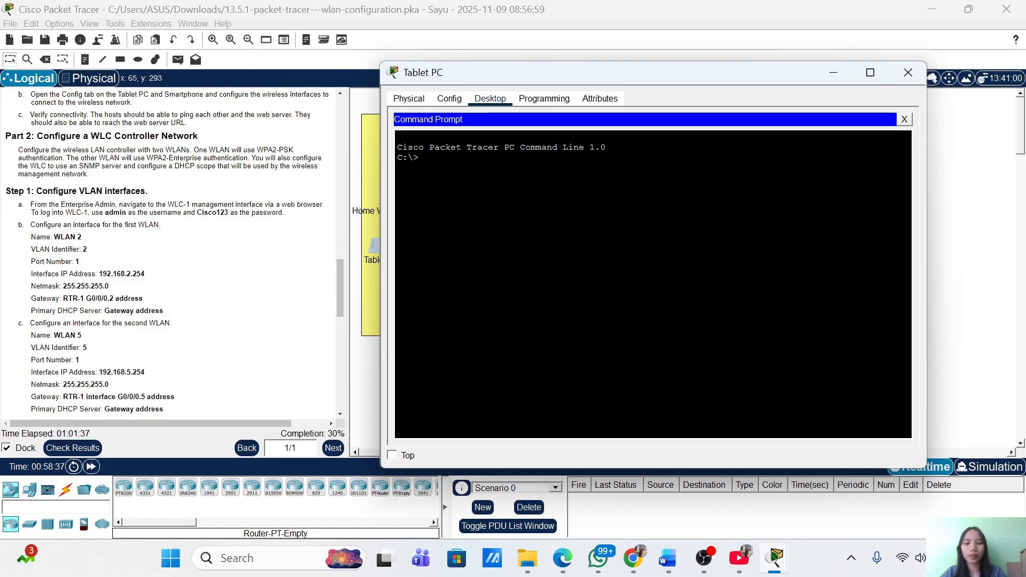
type("ping www")
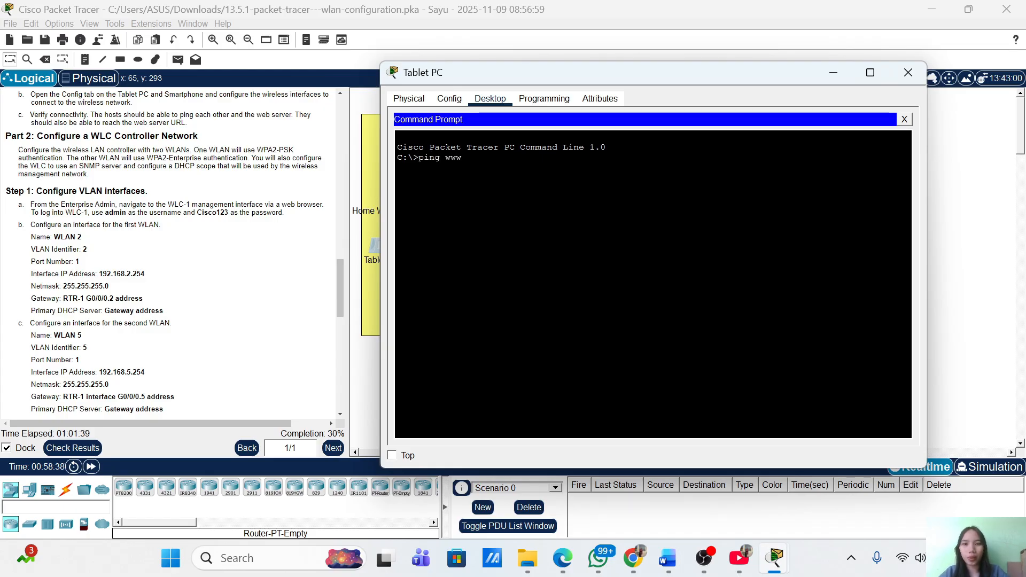
type(".netaca")
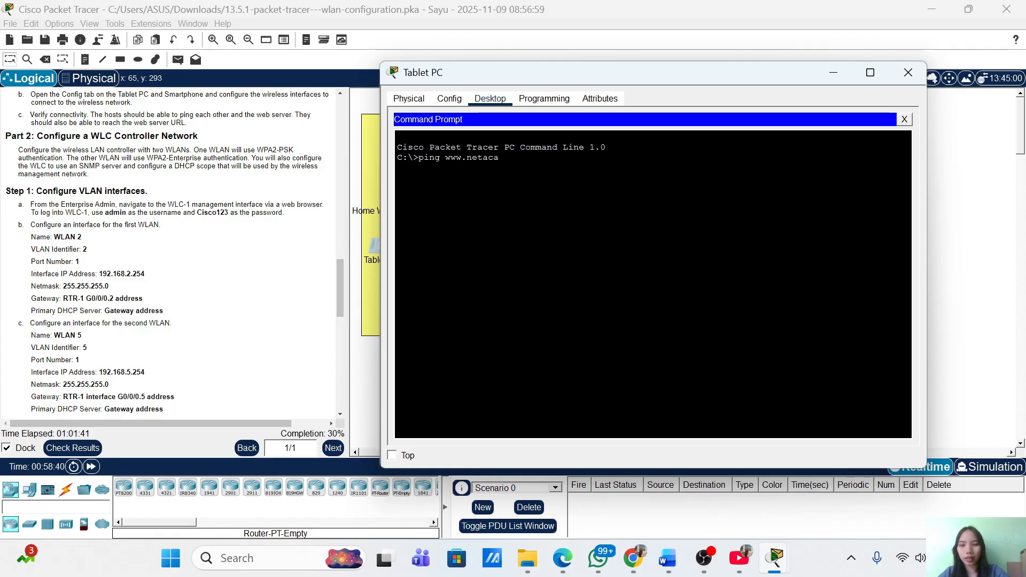
type("d")
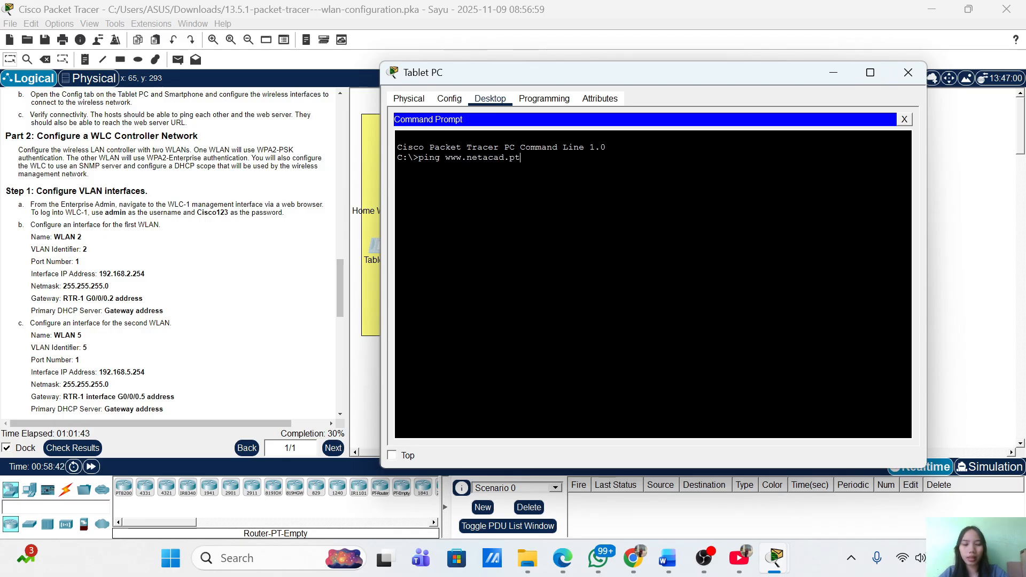
type(".pt")
key("Return")
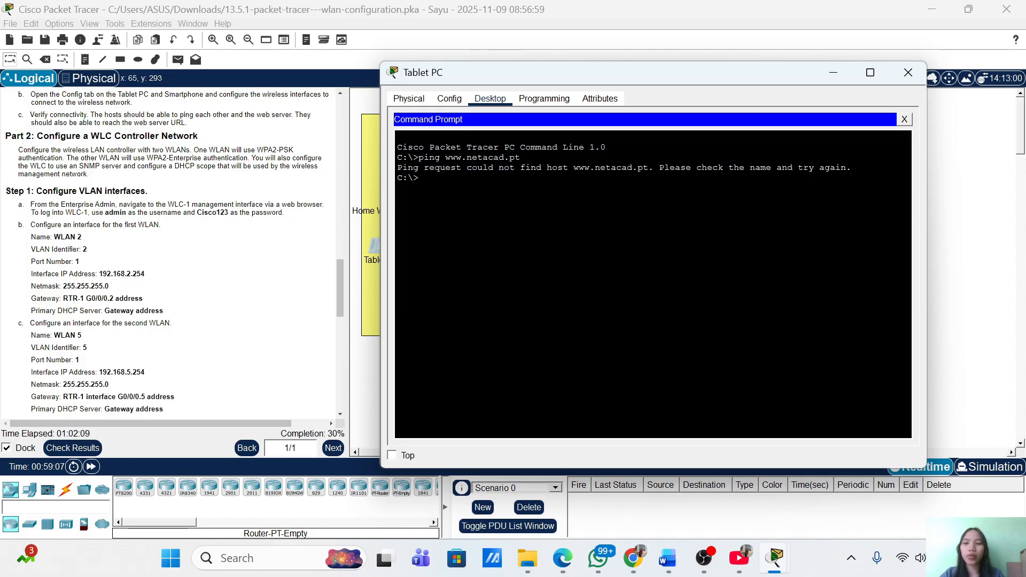
scroll(24, 312, "down", 1)
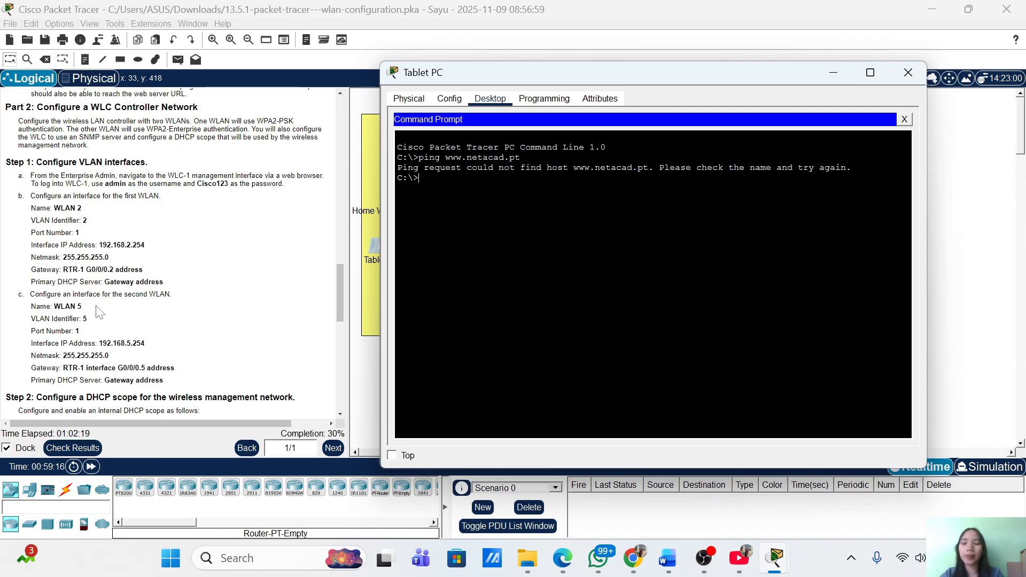
left_click(832, 73)
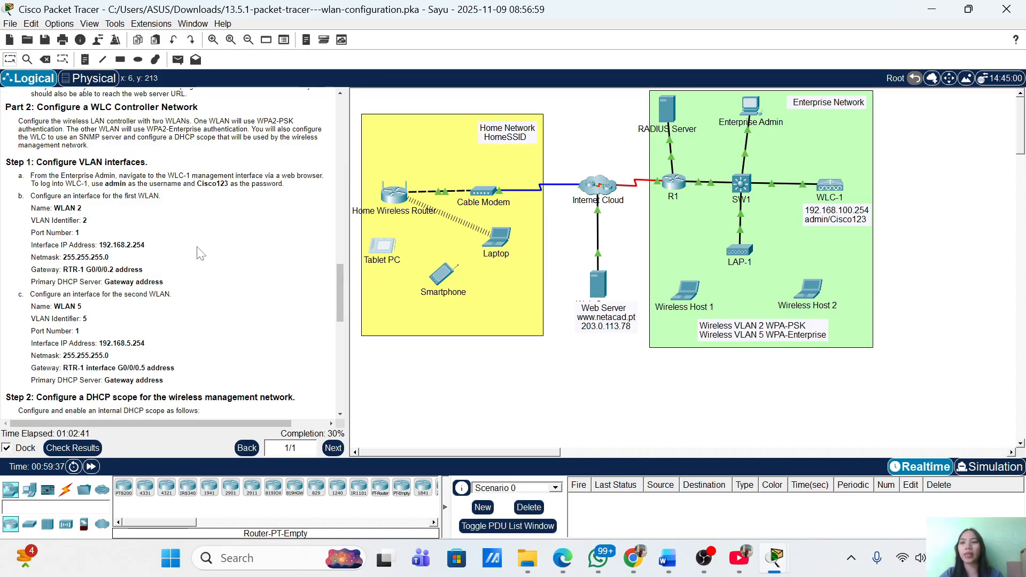
Open the Enterprise Admin PC, move its window aside, and launch its Desktop Web Browser
scroll(201, 253, "down", 2)
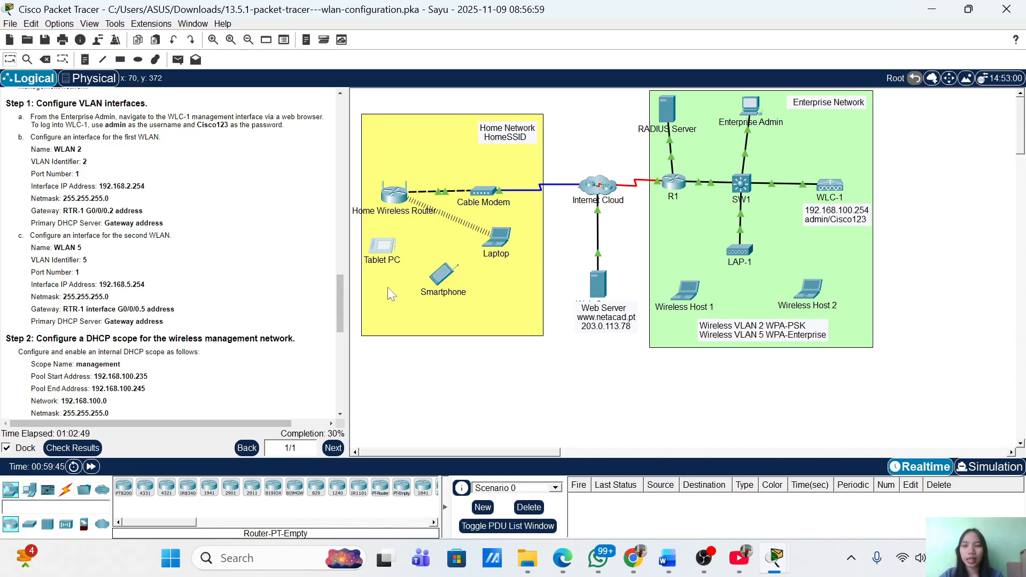
left_click(752, 109)
left_click_drag(588, 70, 718, 96)
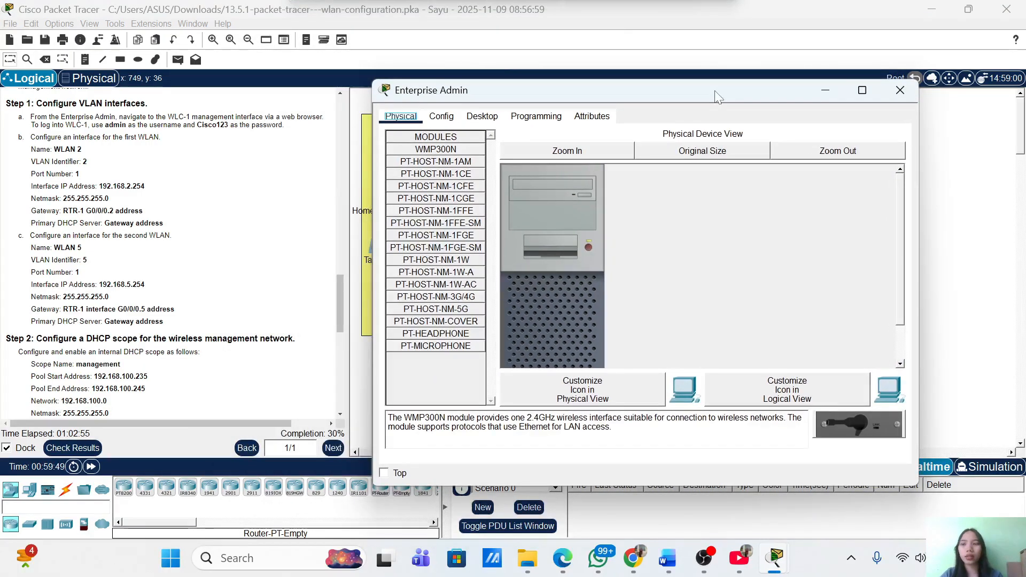
scroll(144, 262, "down", 10)
scroll(143, 262, "up", 6)
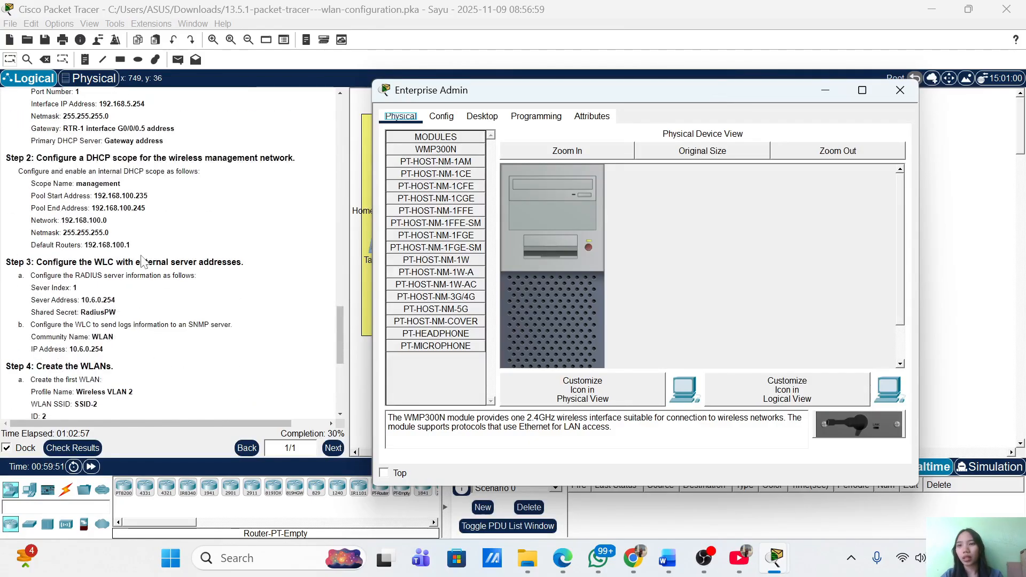
scroll(143, 262, "up", 4)
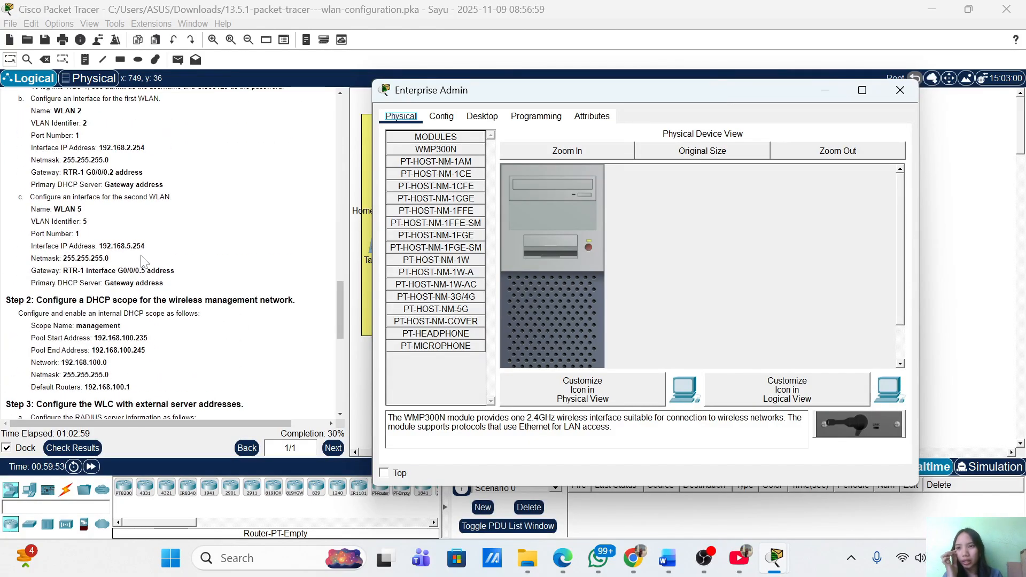
scroll(143, 262, "up", 2)
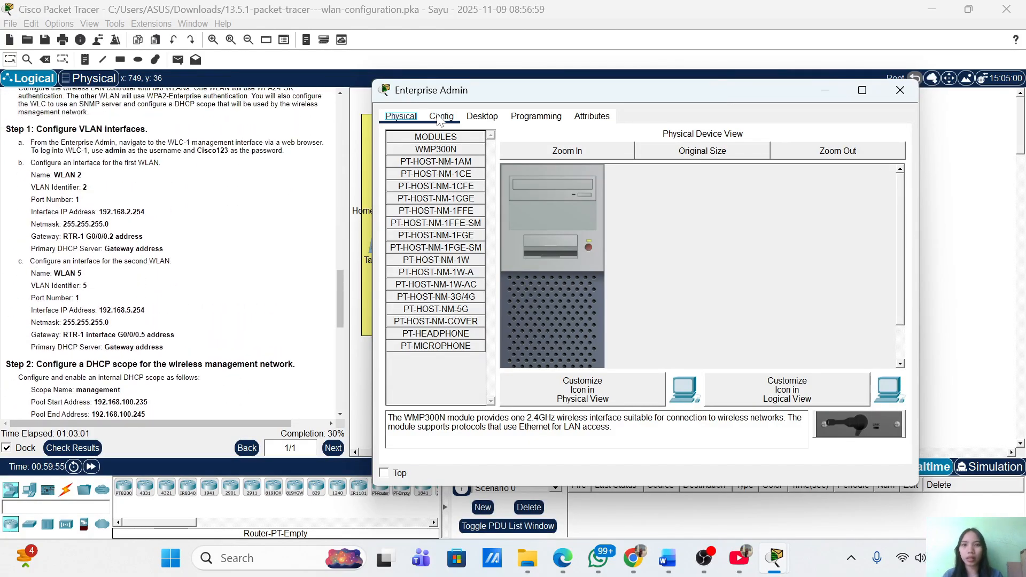
left_click(473, 118)
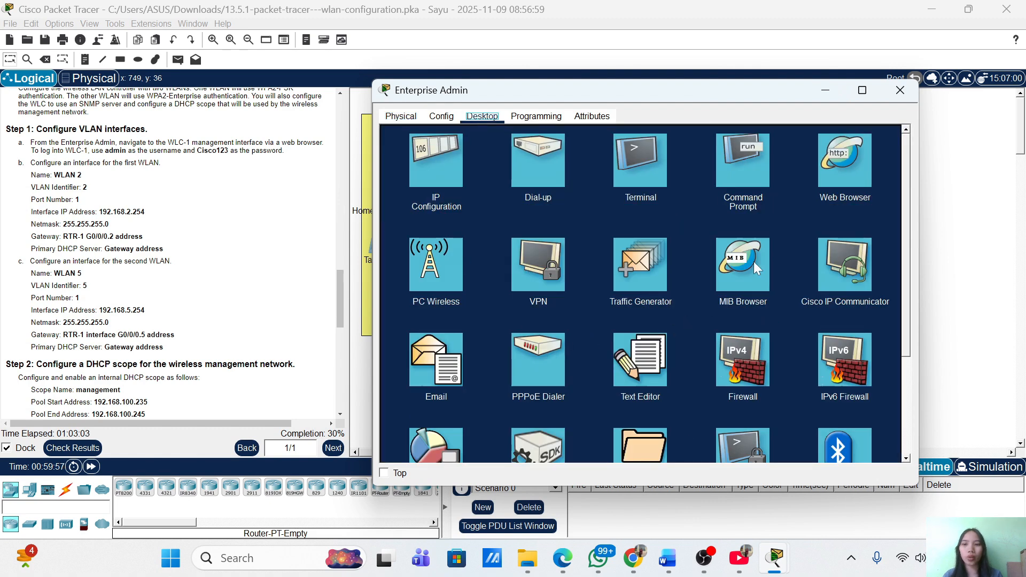
left_click(839, 177)
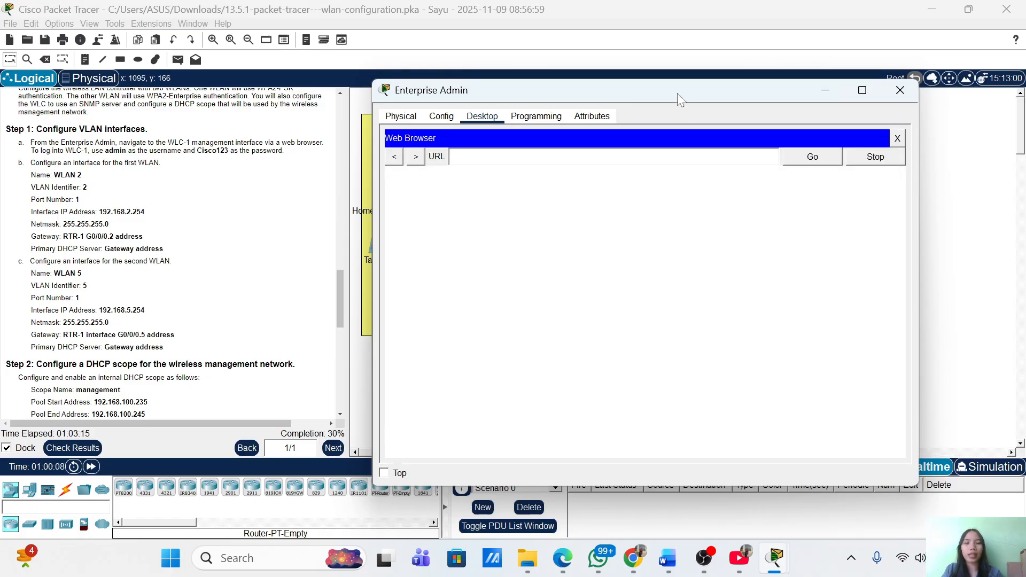
left_click_drag(679, 99, 732, 245)
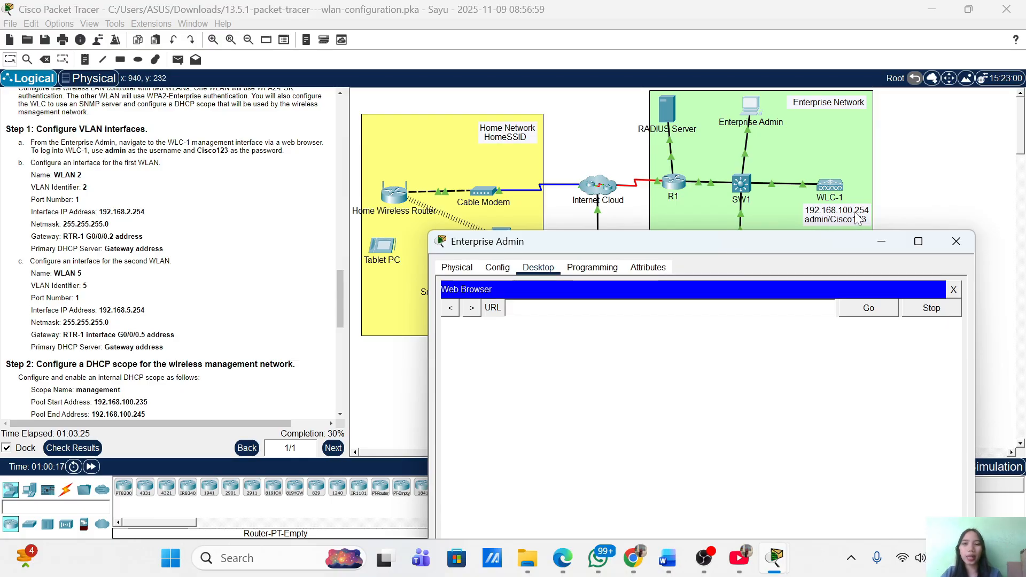
left_click(561, 308)
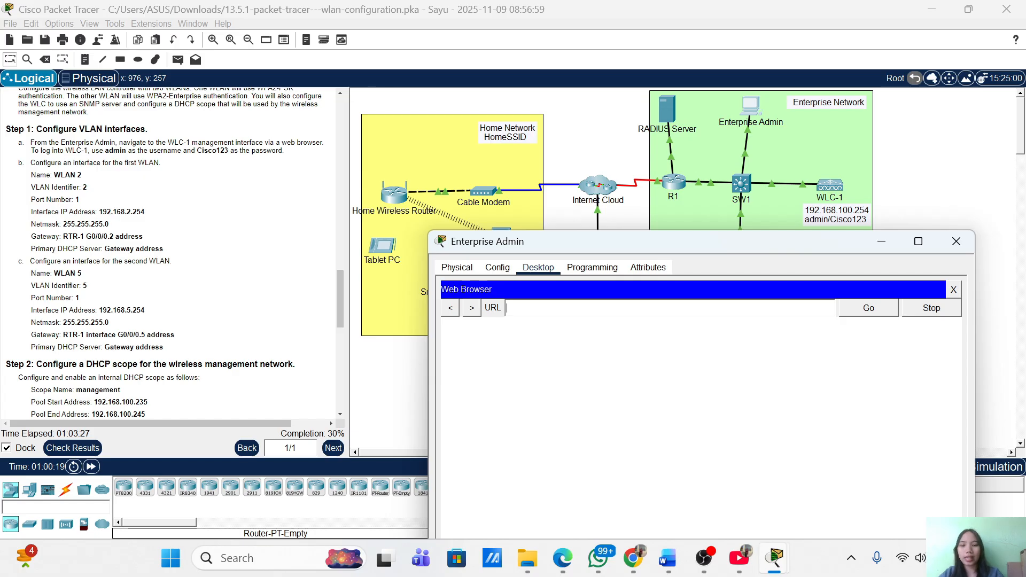
type("https:")
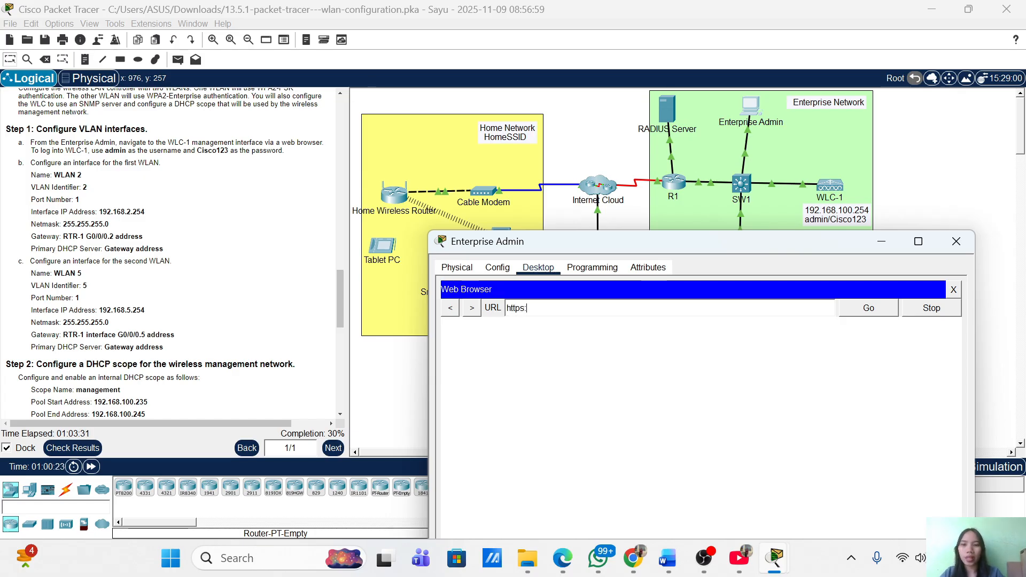
type("//192.168")
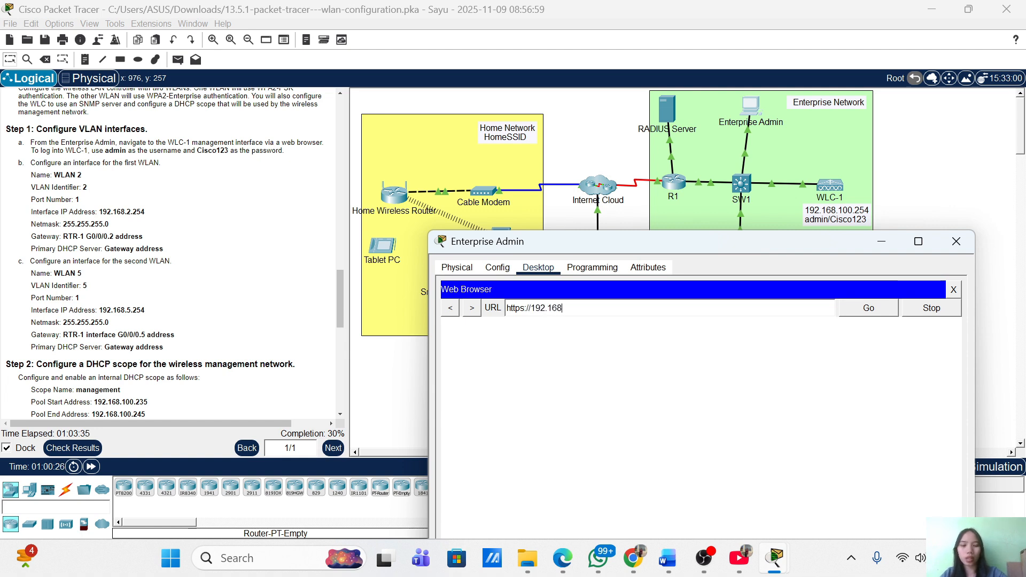
type(".100.254")
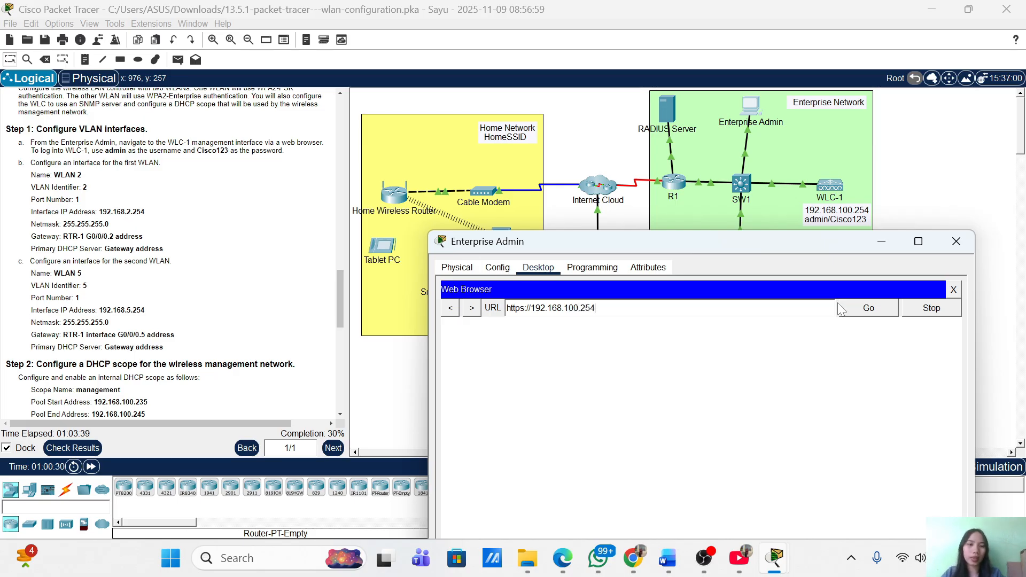
left_click(868, 320)
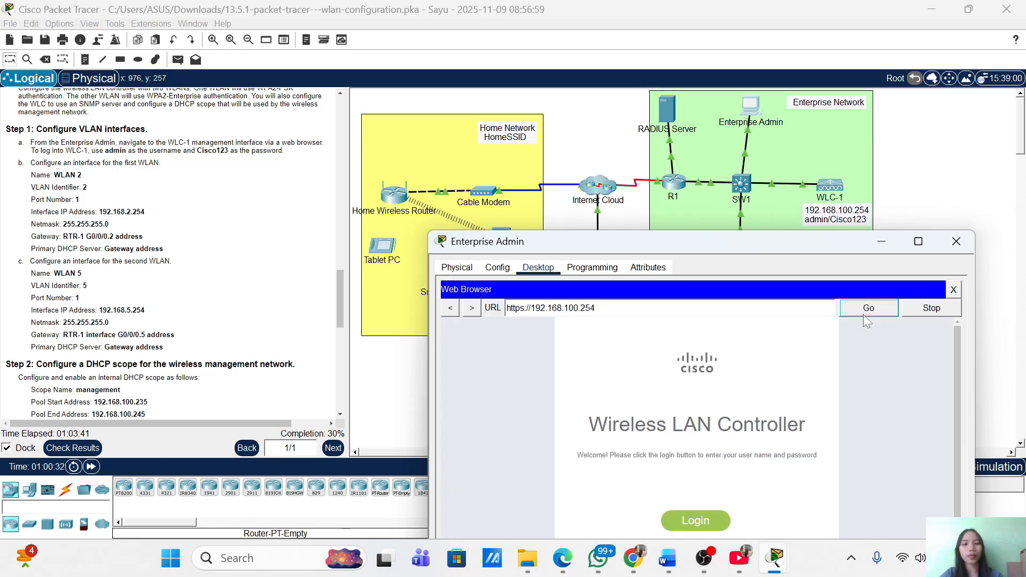
Sign in to WLC-1's web interface with the admin username and password to reach Monitor Summary
left_click_drag(692, 249, 699, 122)
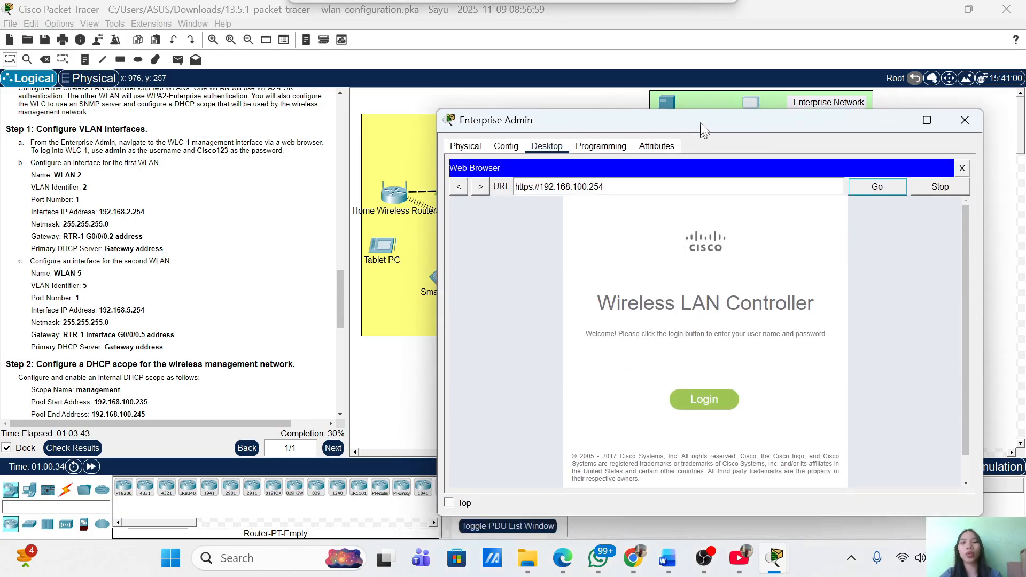
left_click(721, 396)
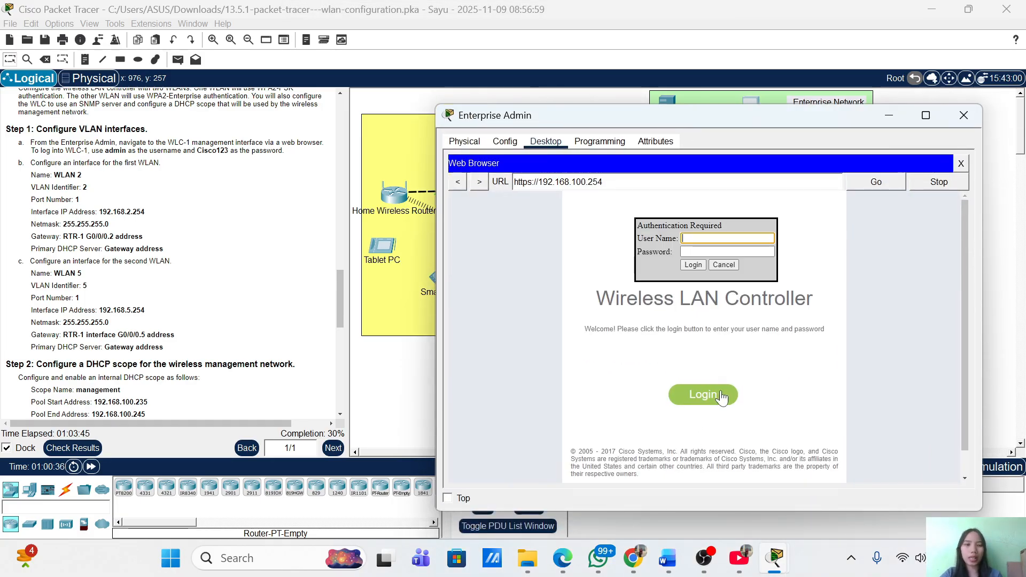
type("admin")
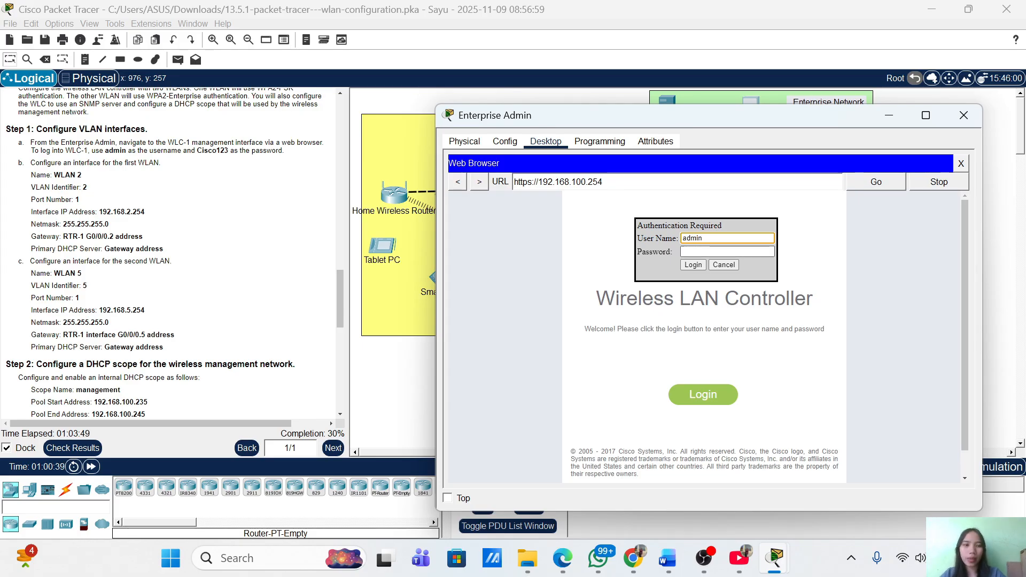
key("Tab")
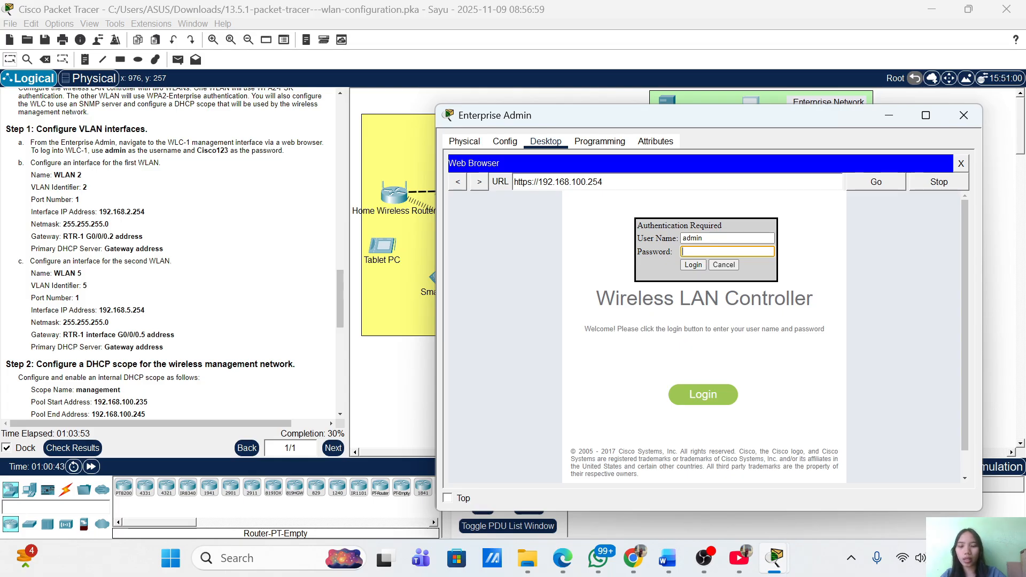
type("Cisco12")
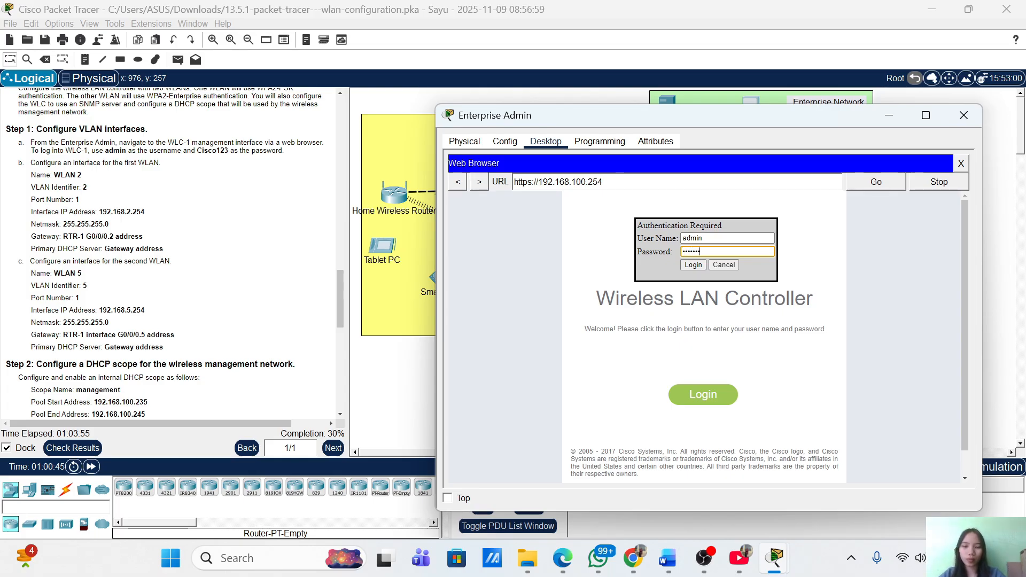
type("3")
left_click(693, 265)
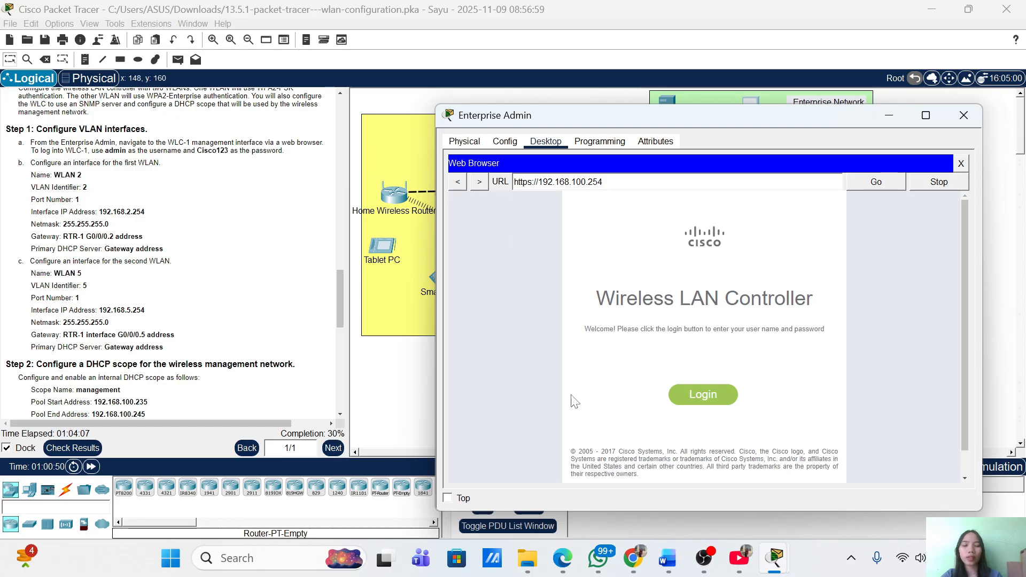
left_click(701, 394)
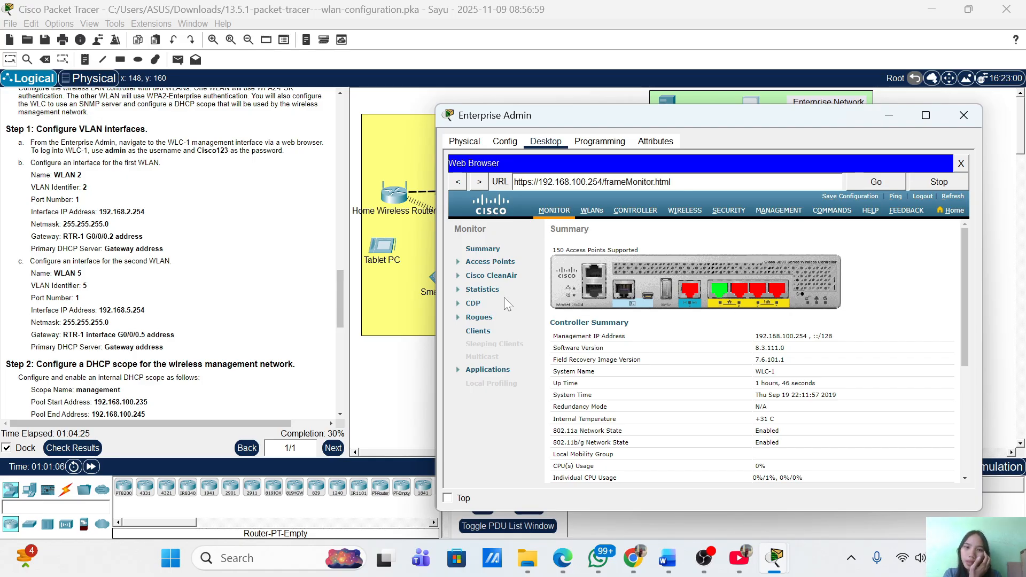
Go to CONTROLLER > Interfaces and start a New interface form
left_click(633, 214)
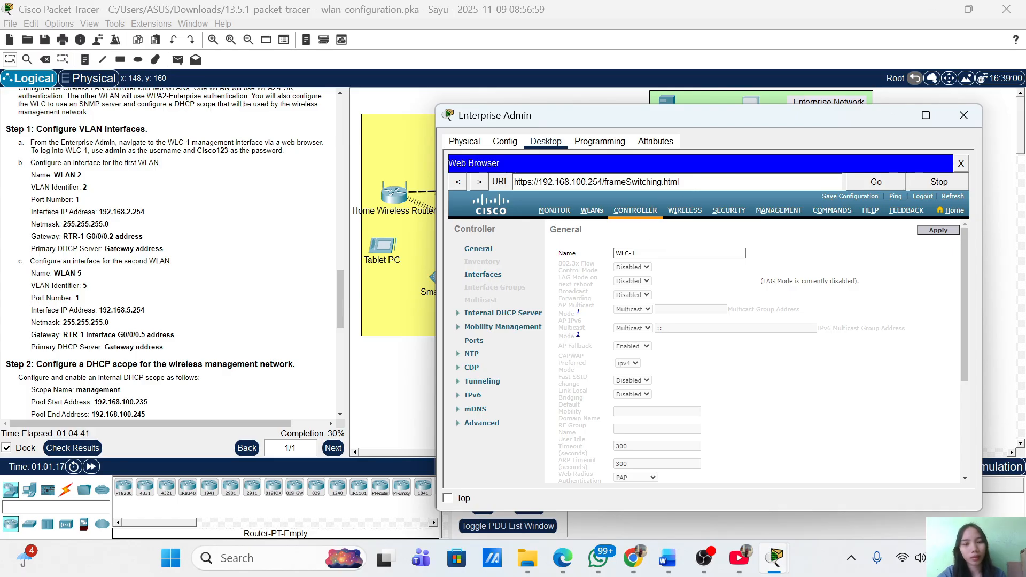
left_click(481, 276)
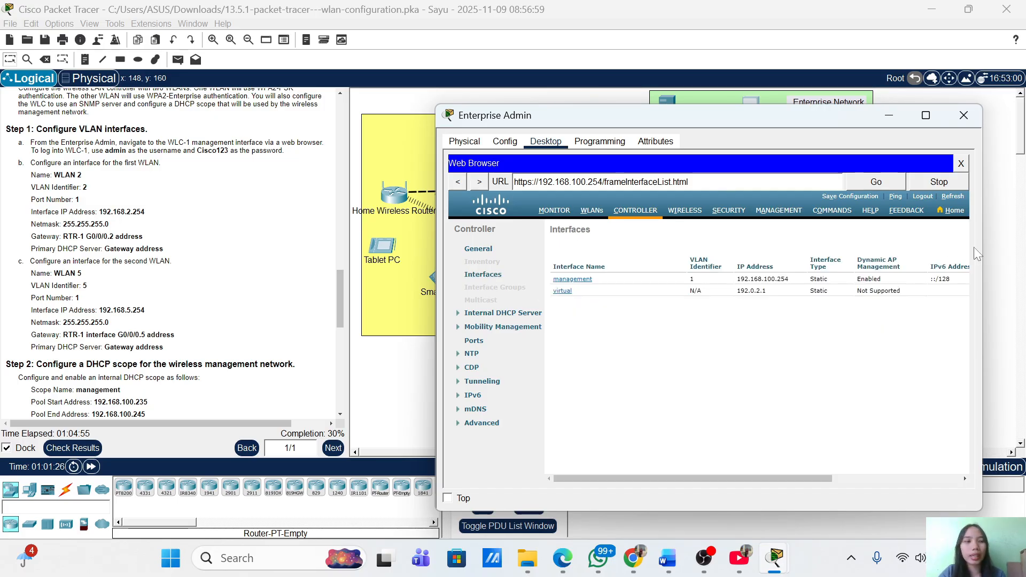
scroll(909, 246, "right", 5)
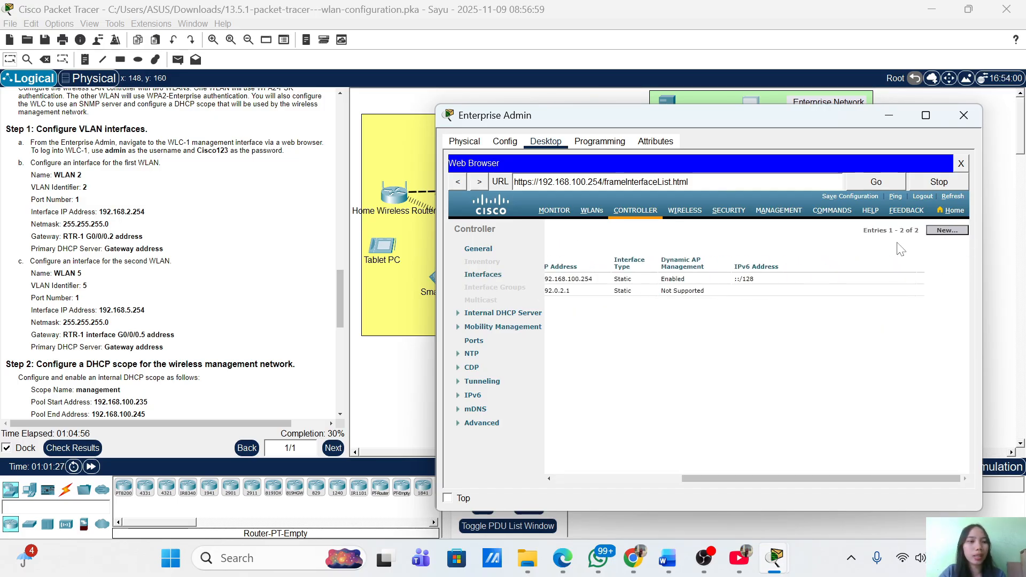
left_click(946, 231)
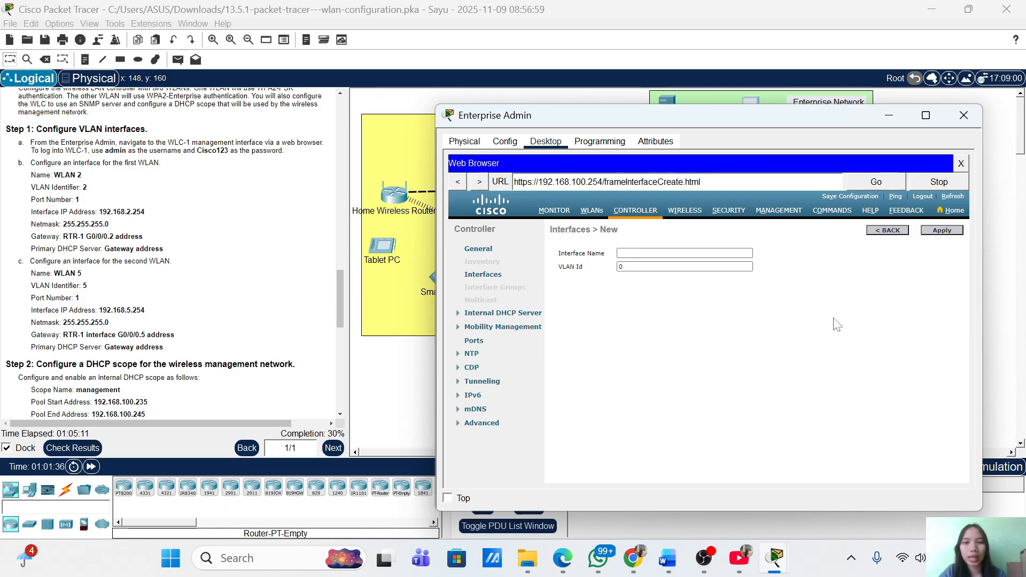
Create interface 'WLAN 2' with VLAN Id 2 and apply it
left_click(740, 253)
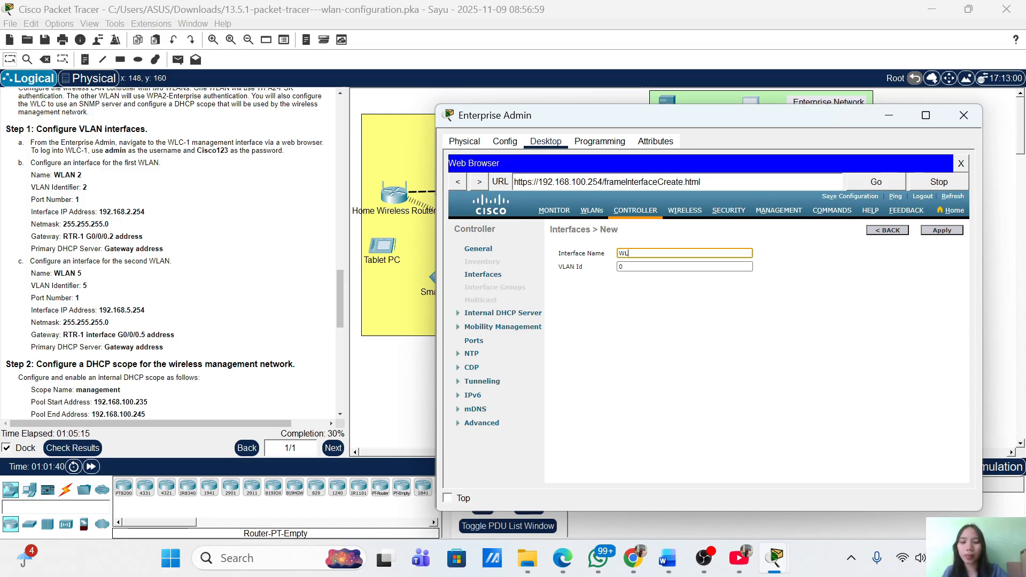
type("WLAN 2")
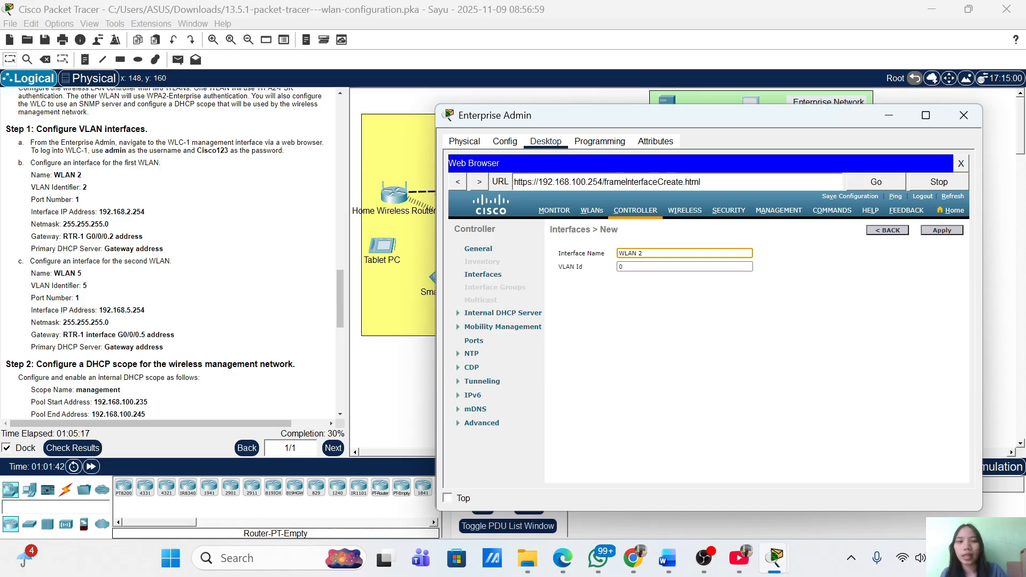
key("Tab")
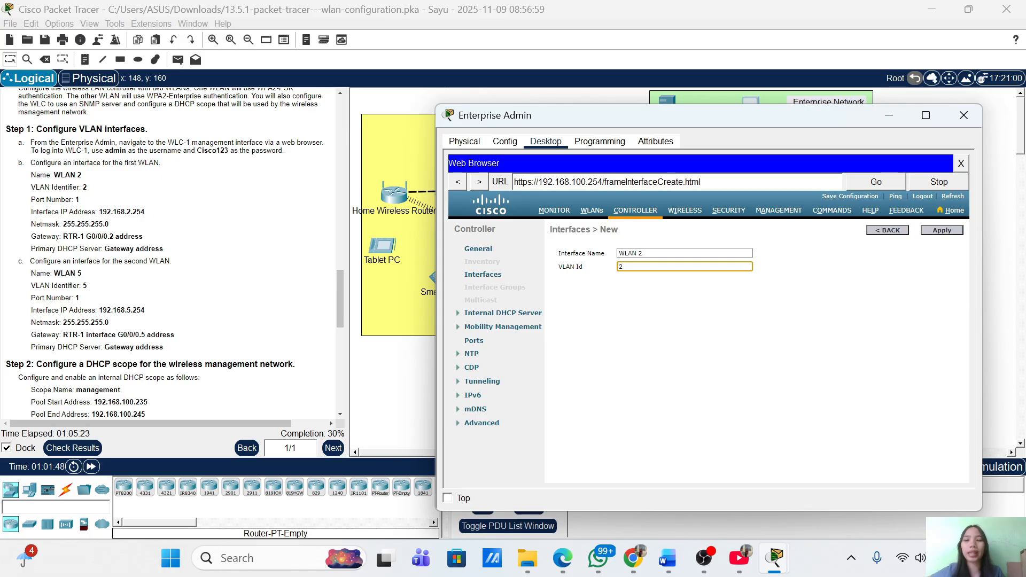
left_click(943, 230)
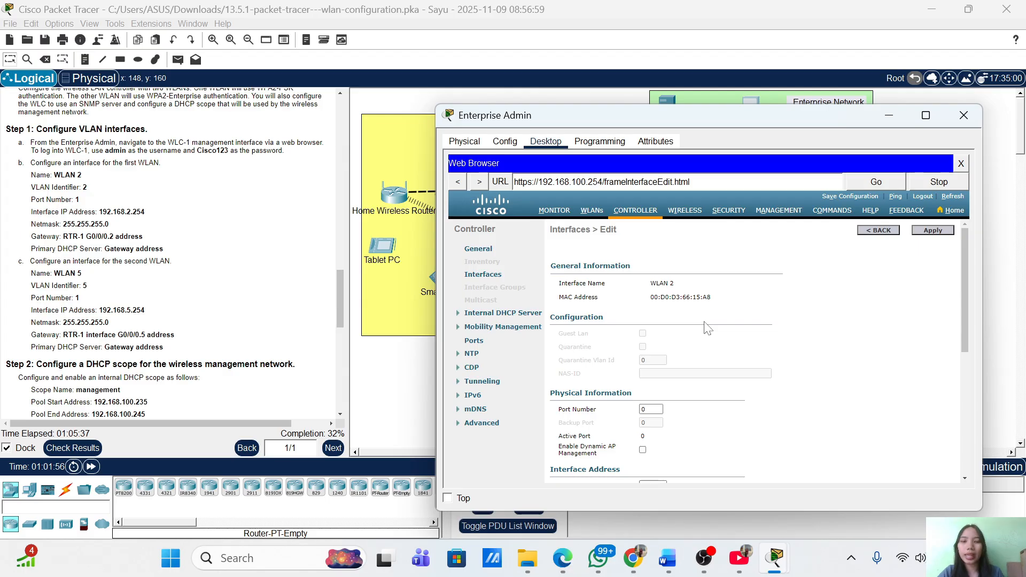
Set WLAN 2's port number to 1
scroll(677, 337, "down", 3)
left_click(652, 303)
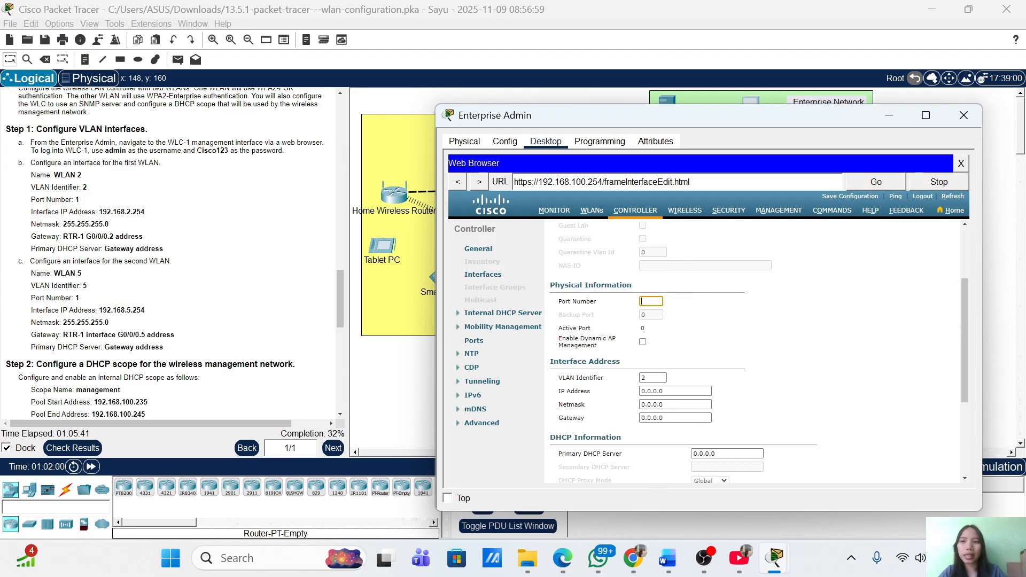
type("1")
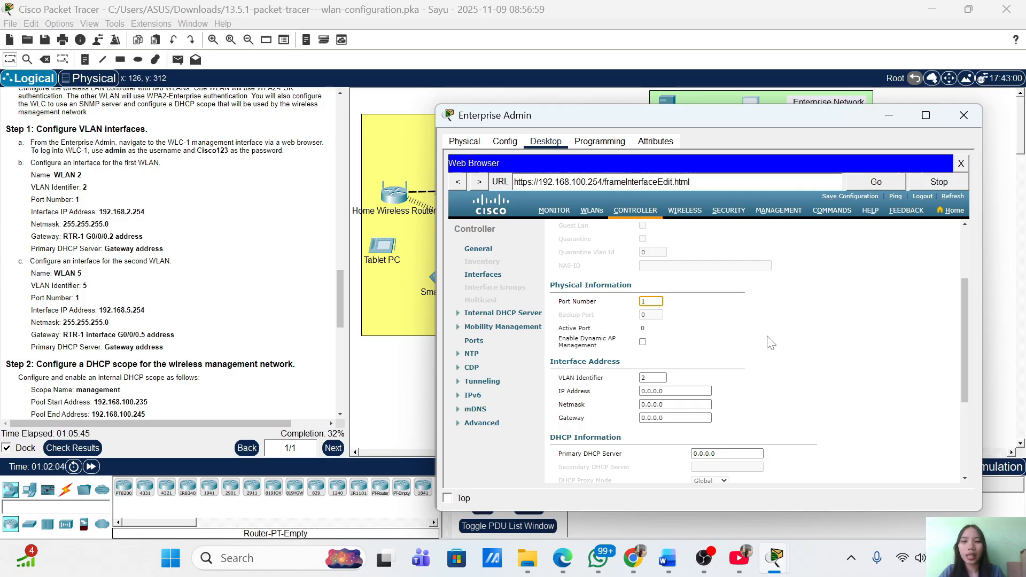
scroll(781, 345, "down", 3)
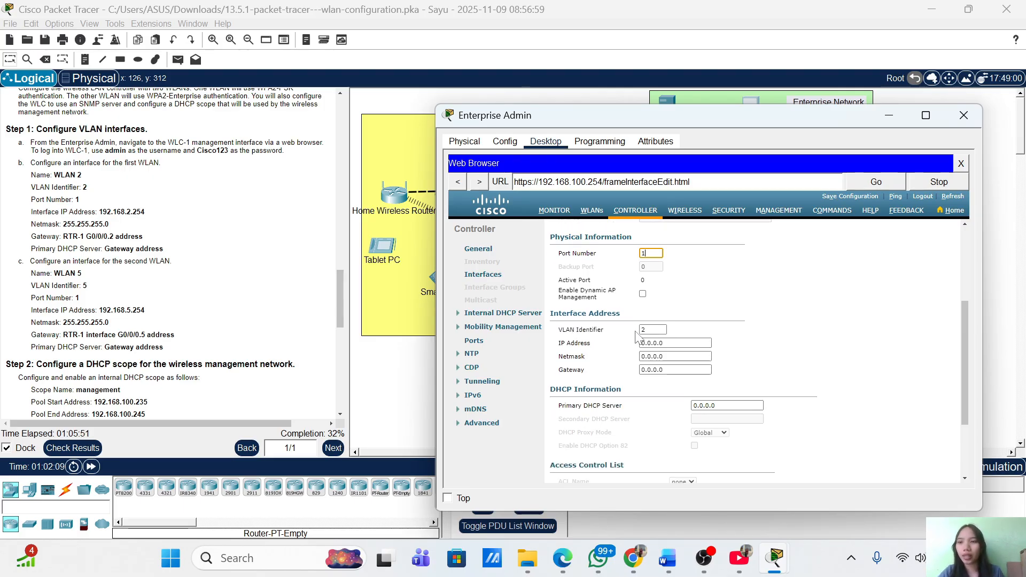
left_click(645, 329)
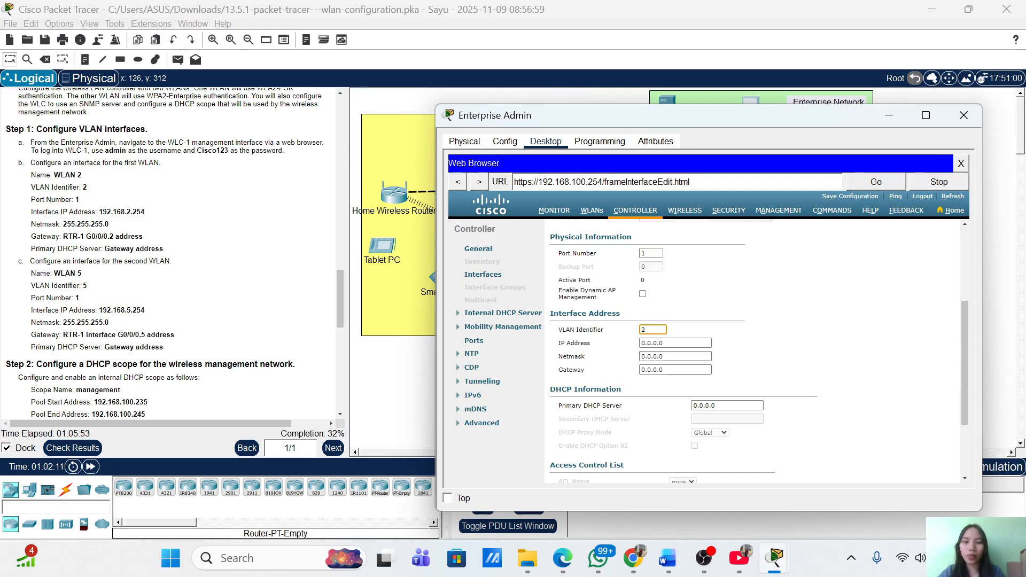
Enter IP 192.168.2.254, netmask 255.255.255.0, gateway 192.168.2.1, and clear the primary DHCP server
left_click(670, 343)
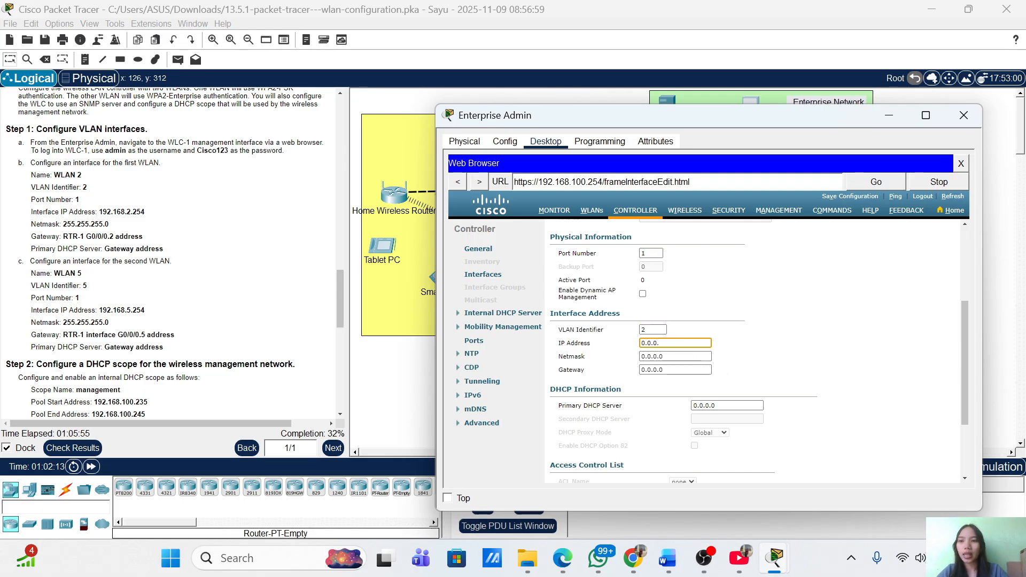
type("1")
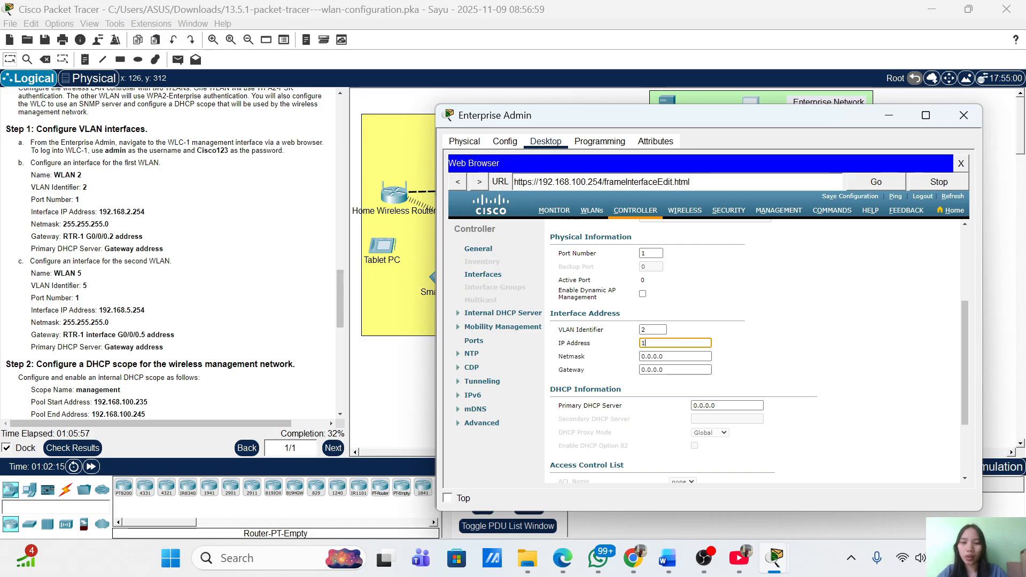
type("92.168.2.254")
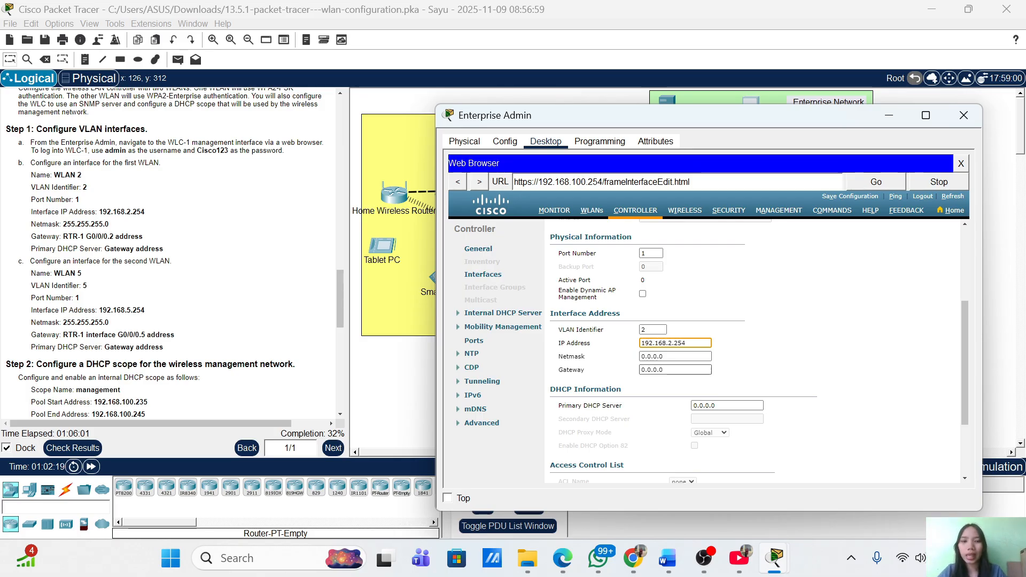
key("Tab")
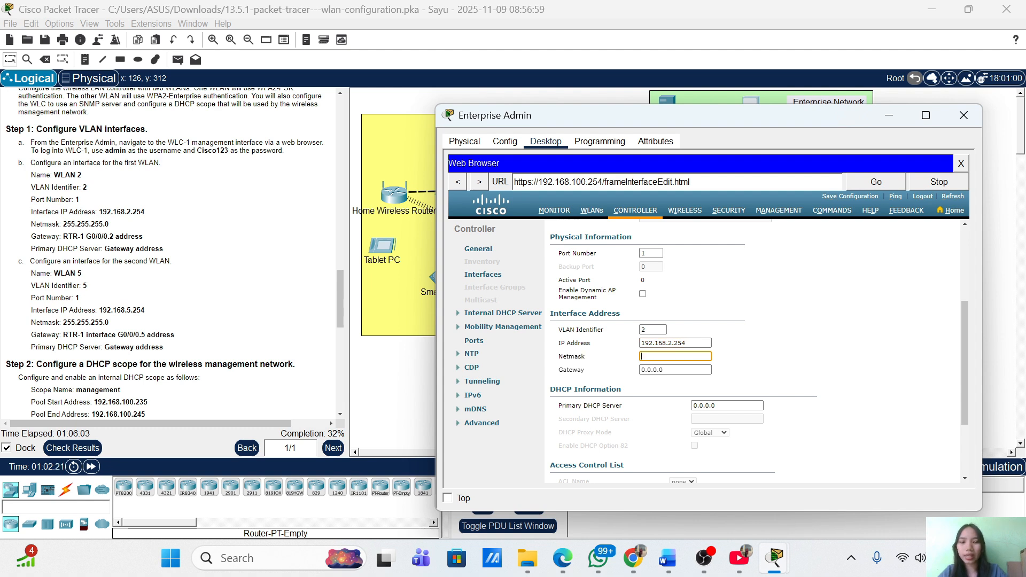
type("255.25")
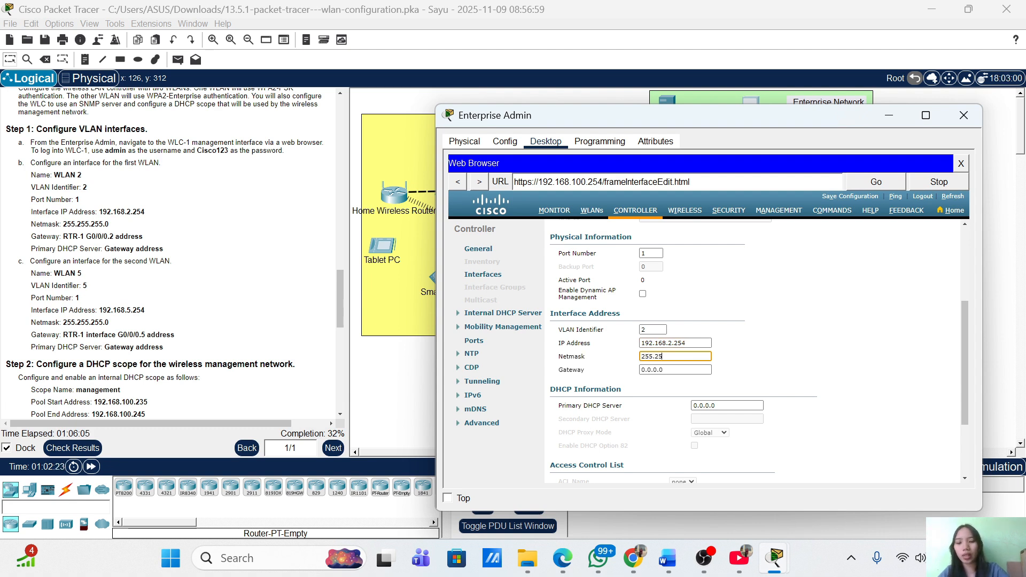
type("5.255.0")
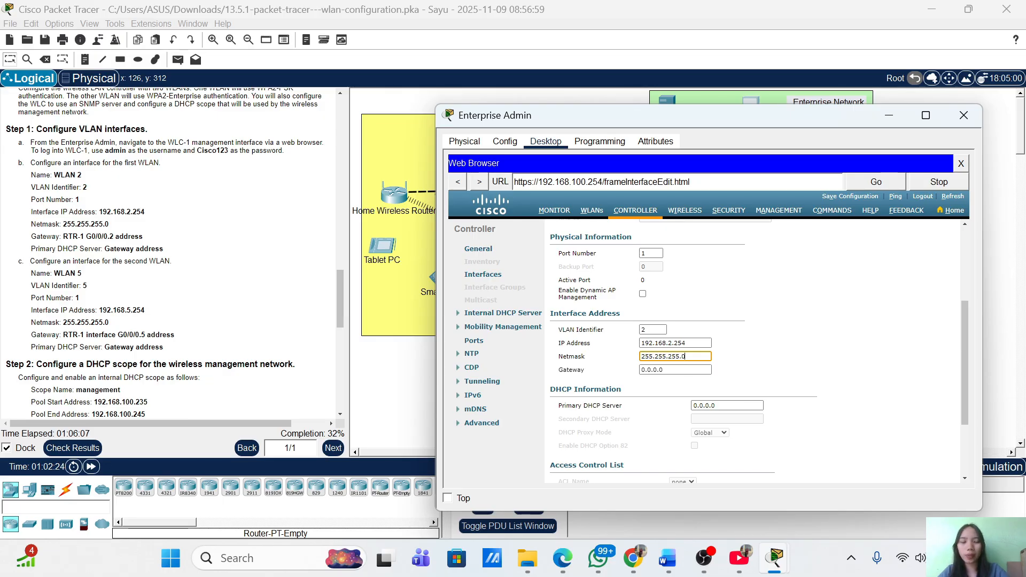
key("Tab")
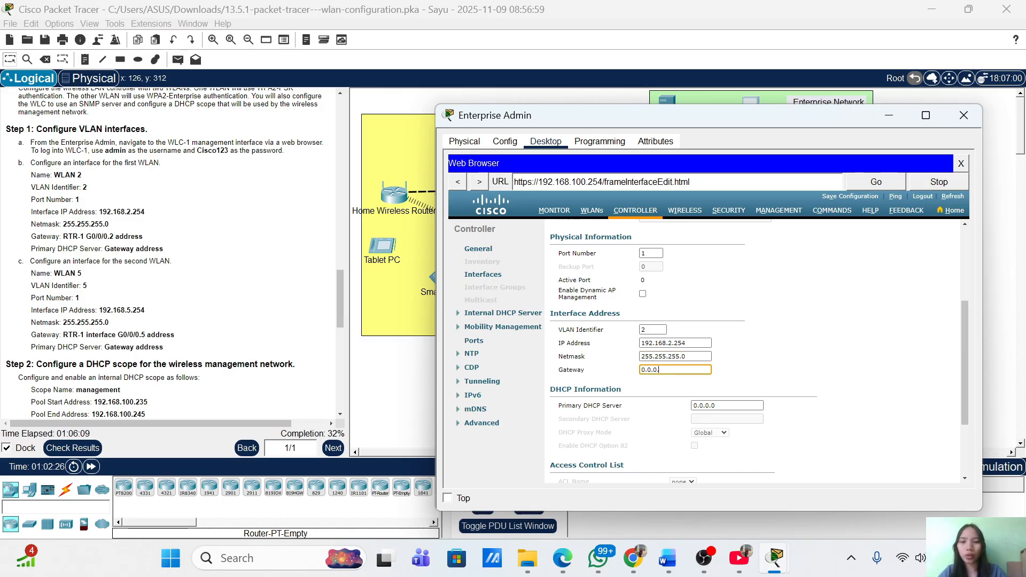
type("192.16")
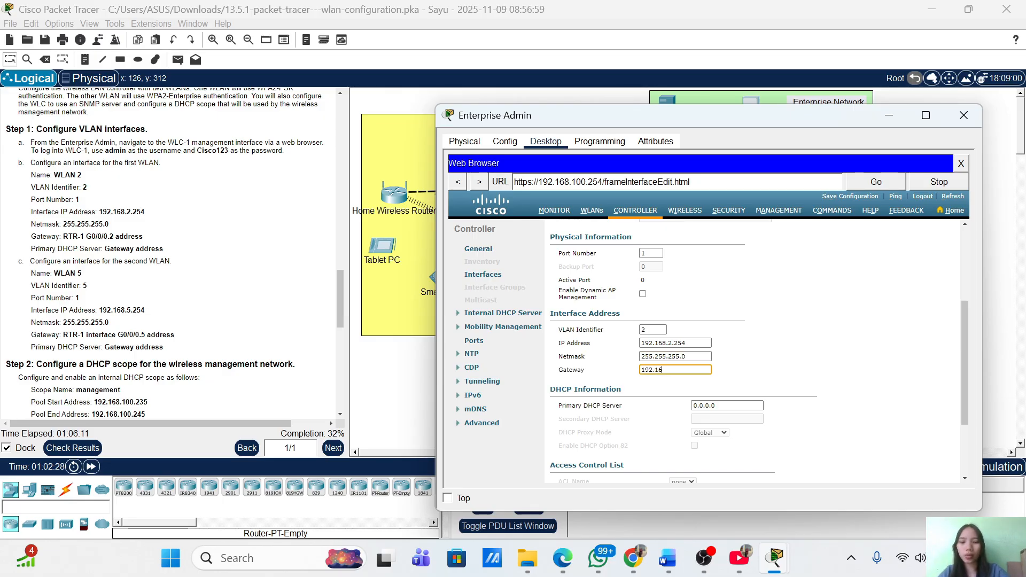
type("8.2.1")
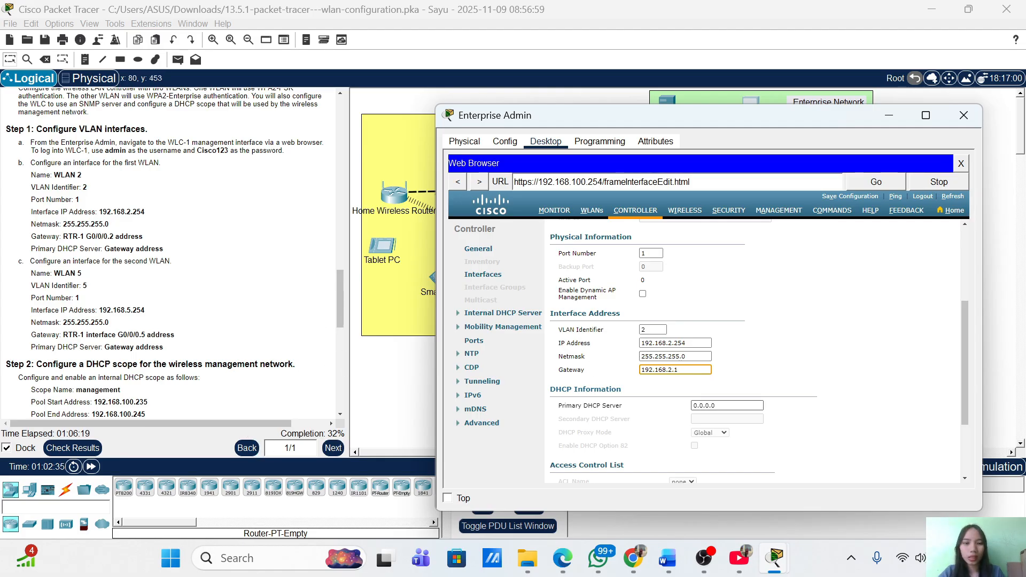
left_click(716, 406)
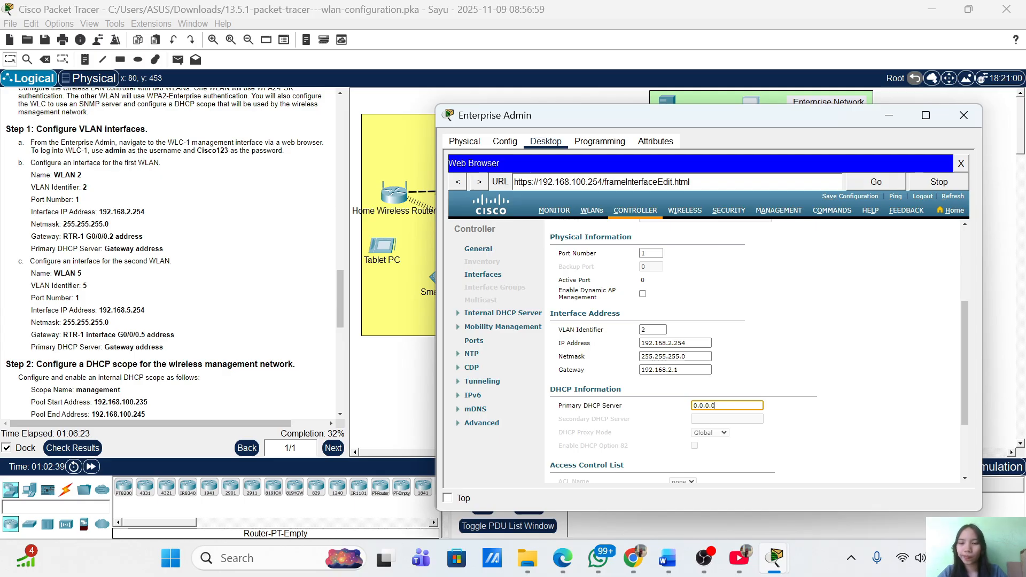
key("BackSpace")
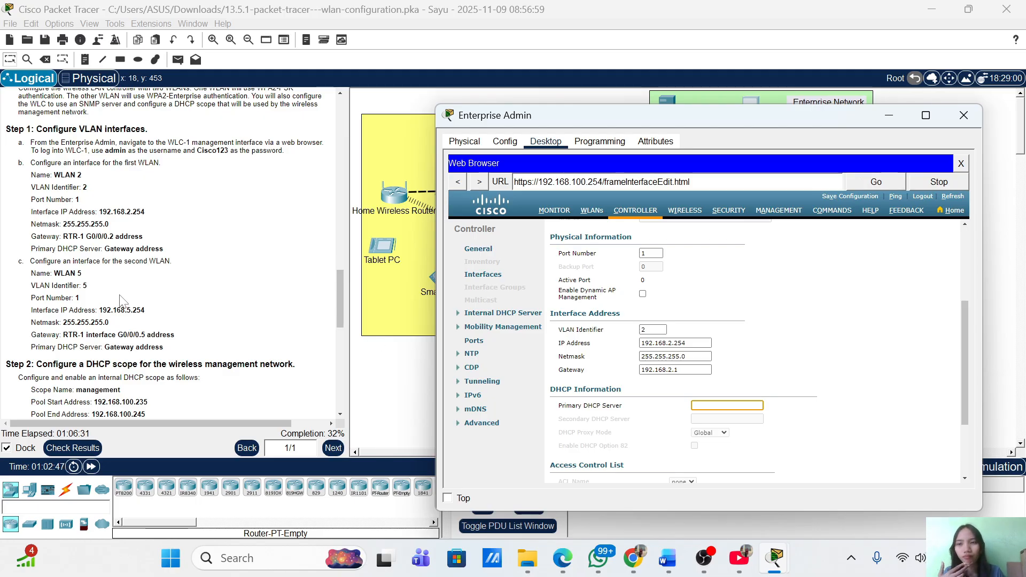
scroll(122, 302, "up", 1)
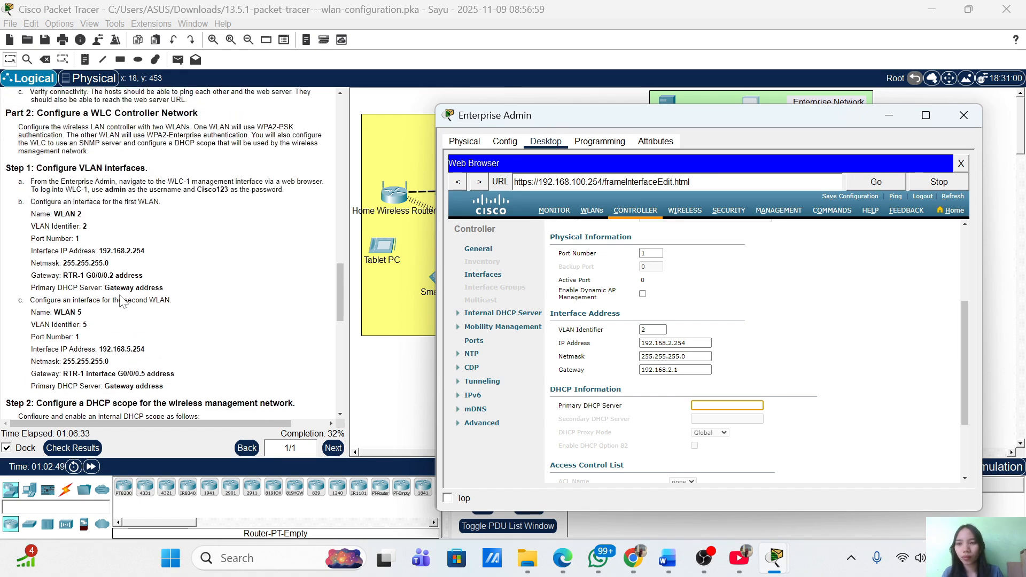
scroll(122, 302, "up", 20)
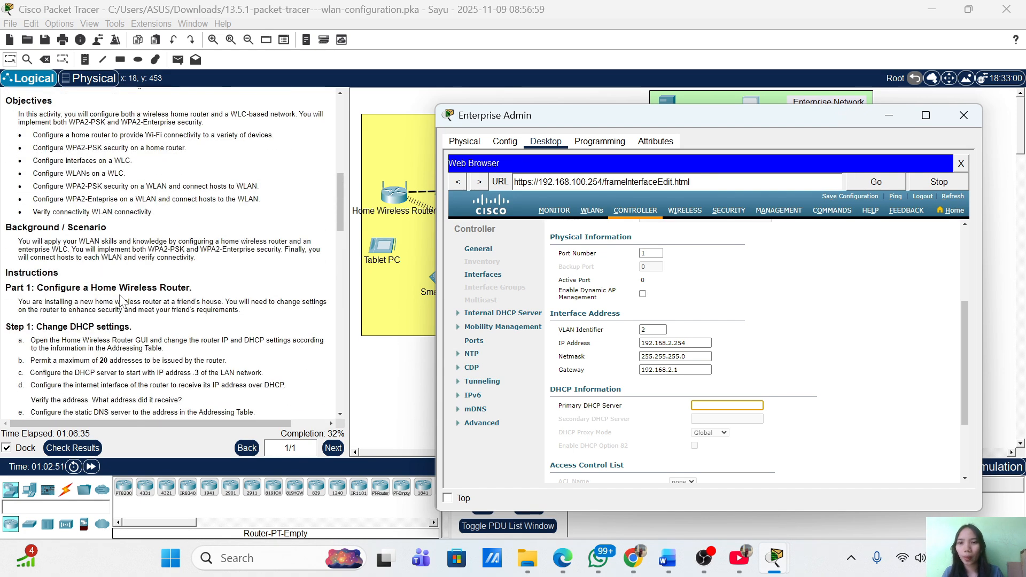
scroll(122, 303, "up", 2)
scroll(122, 302, "down", 2)
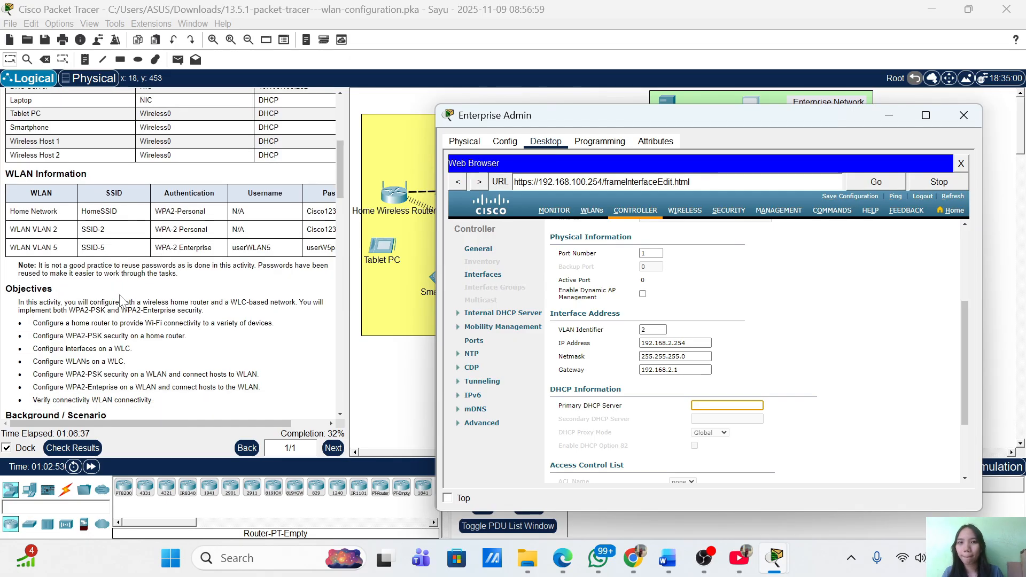
scroll(122, 302, "up", 2)
scroll(122, 303, "up", 1)
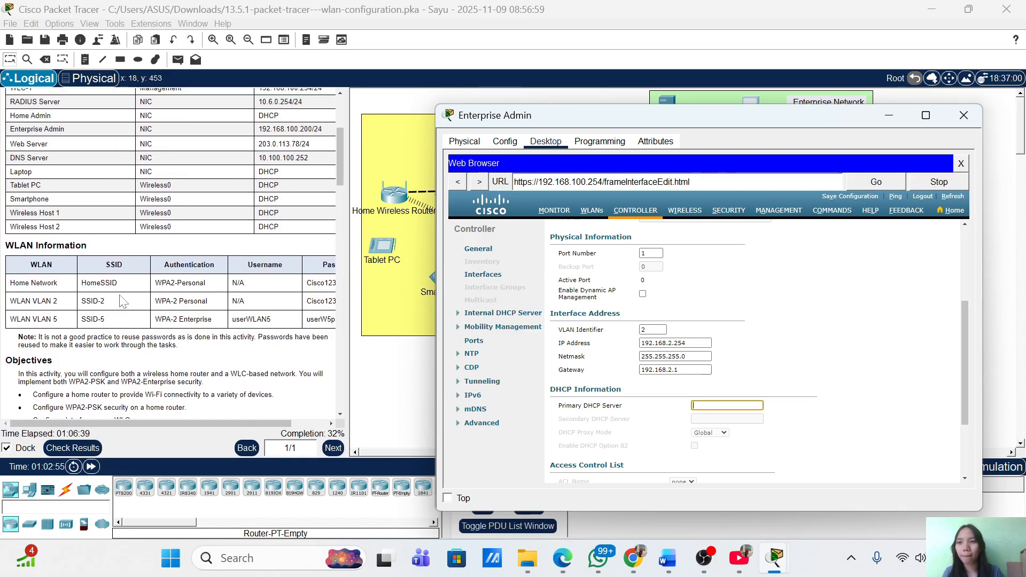
scroll(122, 302, "up", 1)
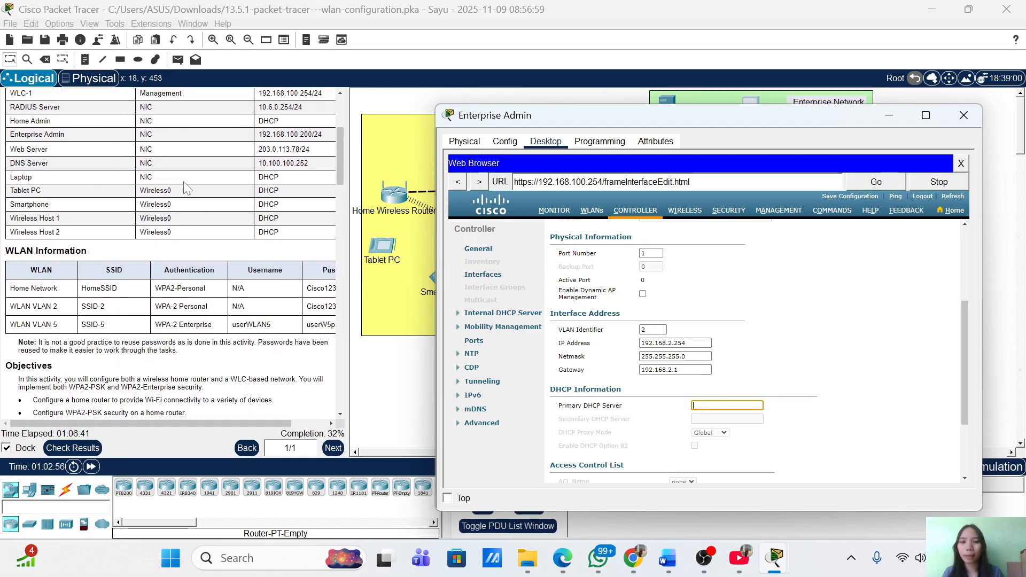
scroll(185, 188, "up", 4)
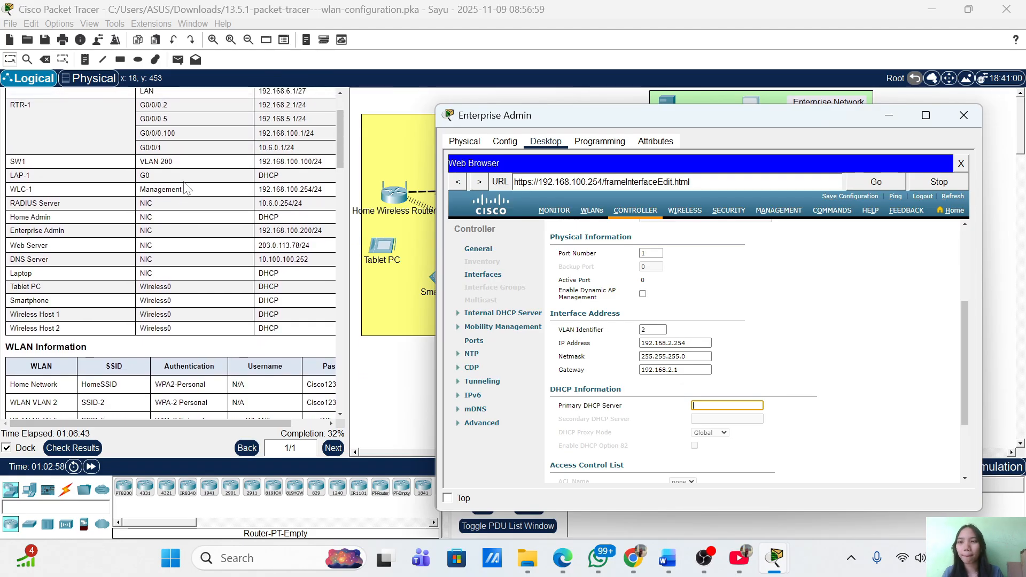
scroll(185, 188, "up", 1)
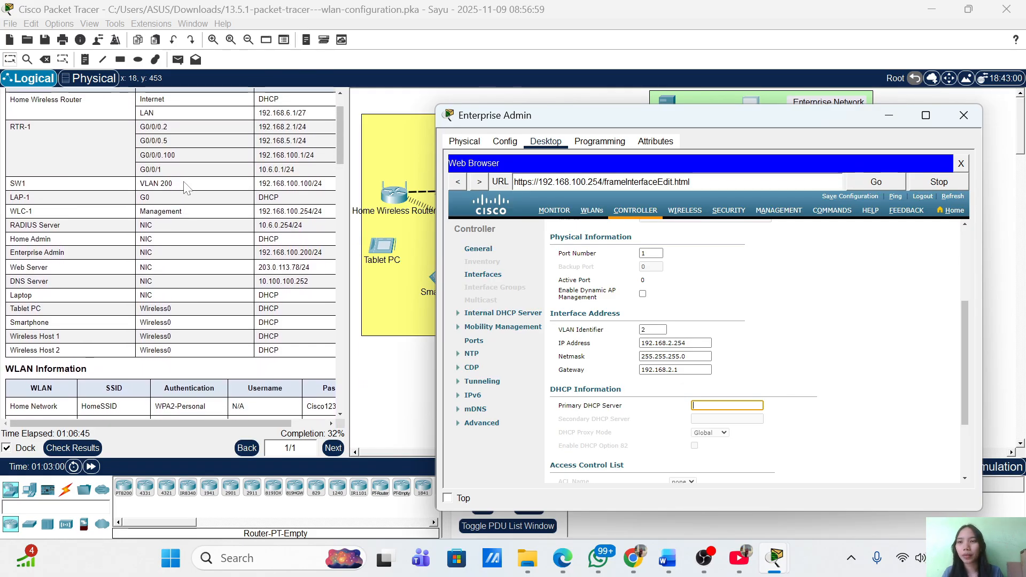
scroll(185, 188, "down", 10)
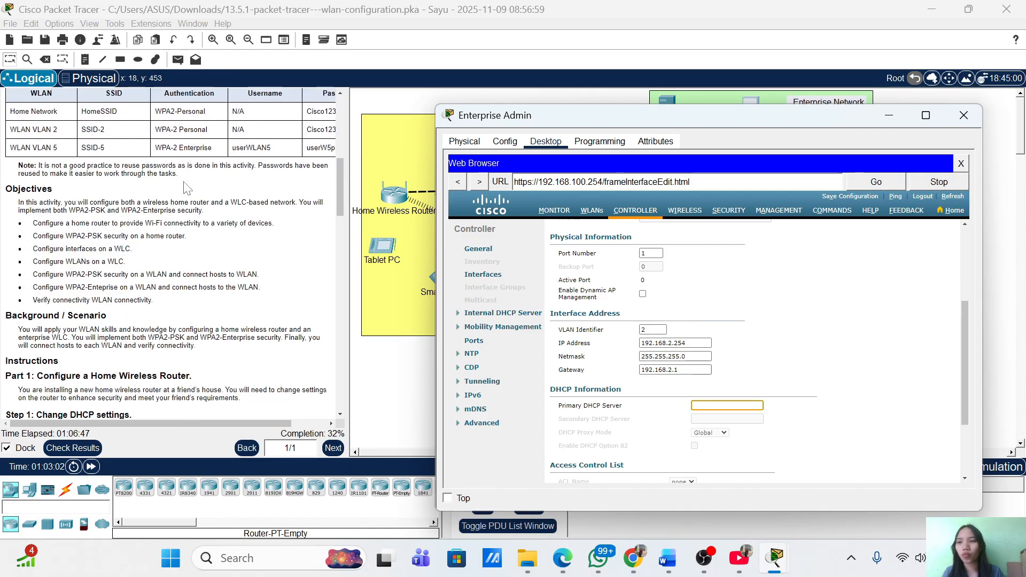
scroll(185, 188, "up", 8)
scroll(186, 188, "down", 4)
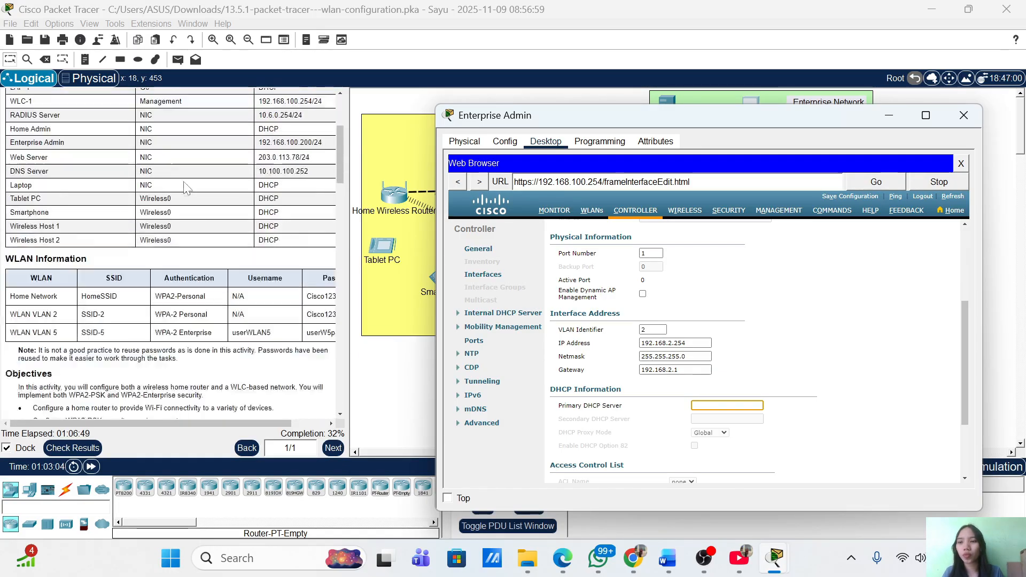
scroll(186, 189, "down", 3)
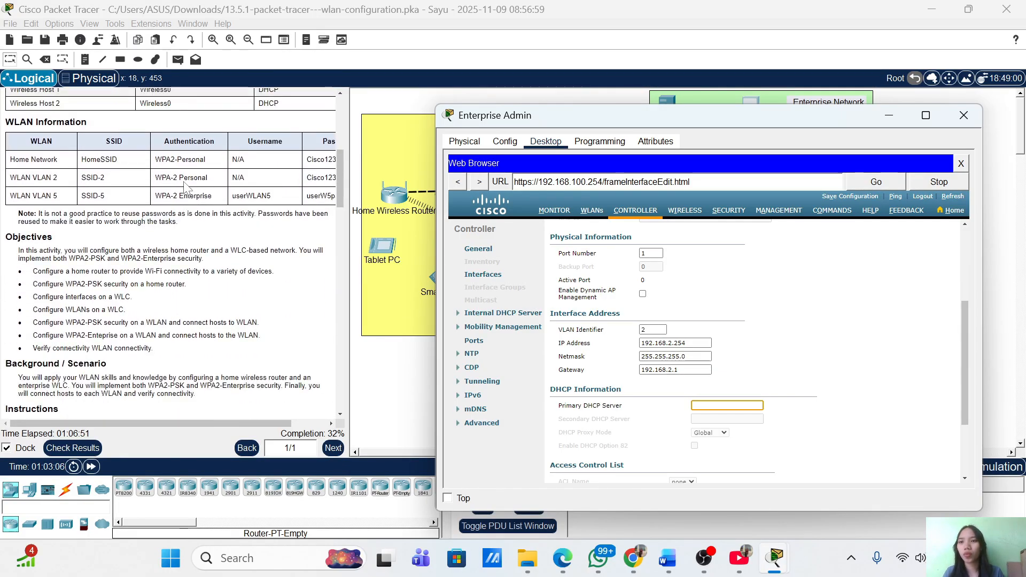
scroll(185, 189, "up", 4)
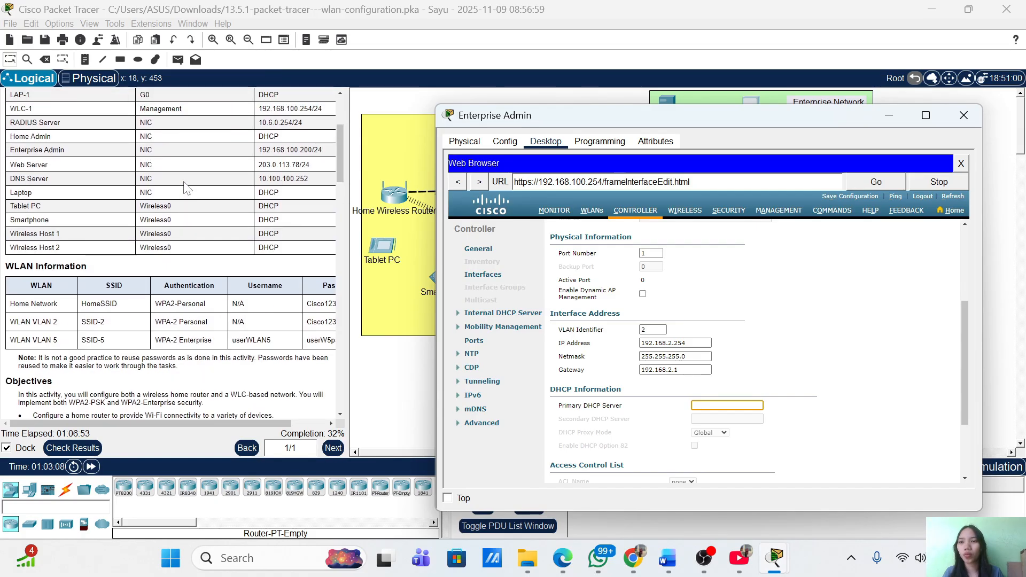
scroll(185, 188, "down", 1)
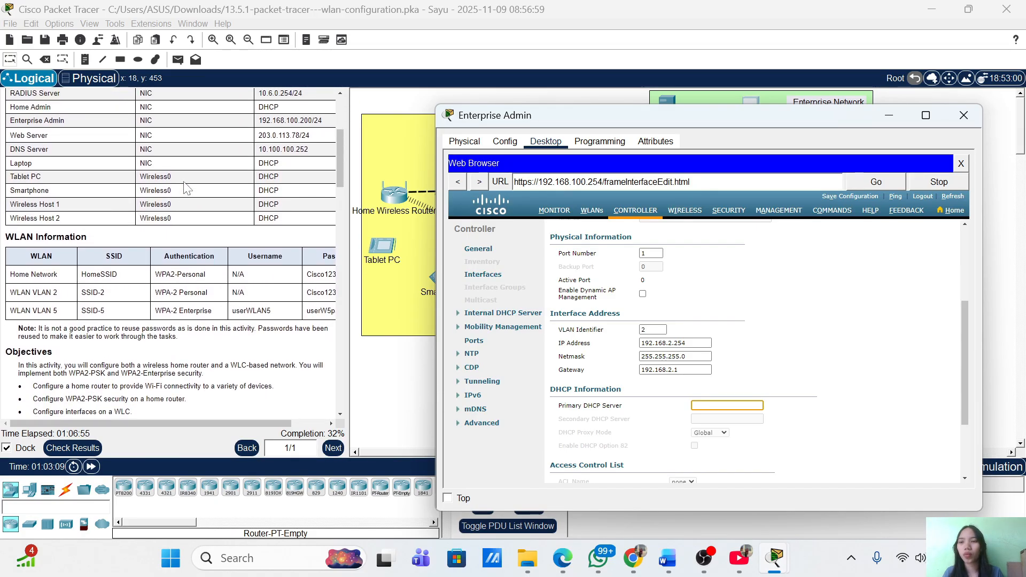
scroll(185, 188, "up", 3)
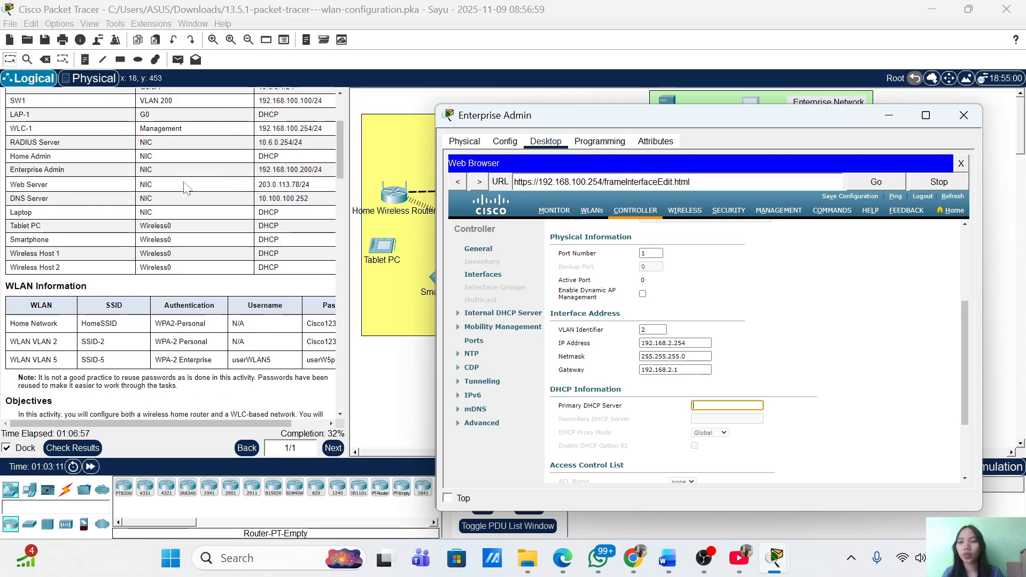
scroll(185, 189, "up", 1)
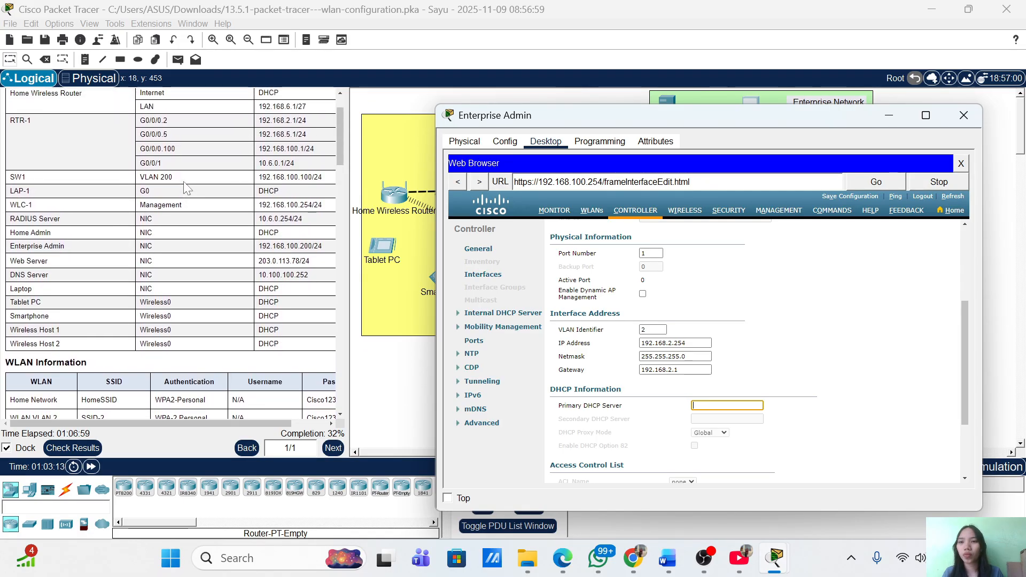
scroll(186, 188, "down", 1)
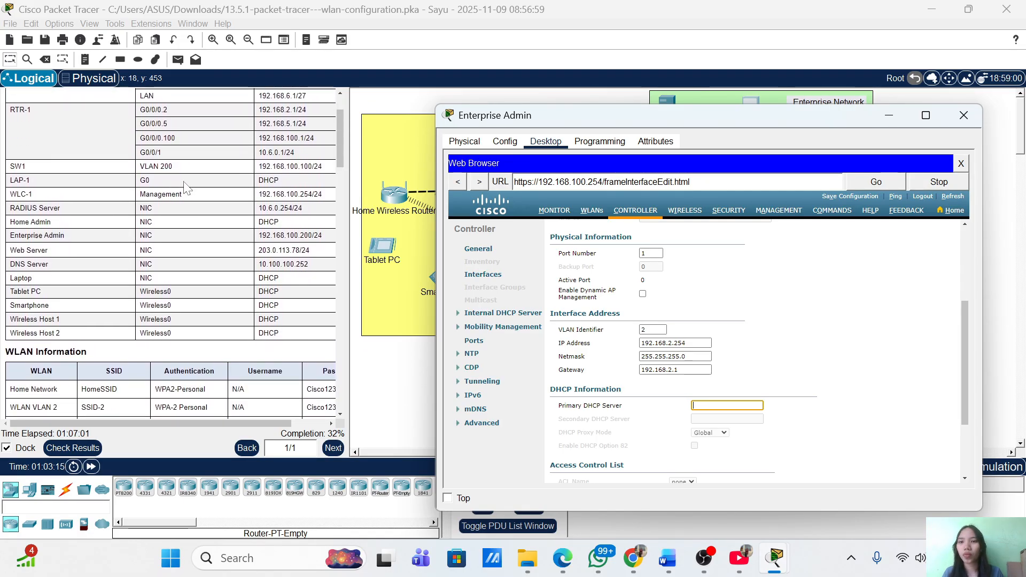
scroll(224, 277, "down", 20)
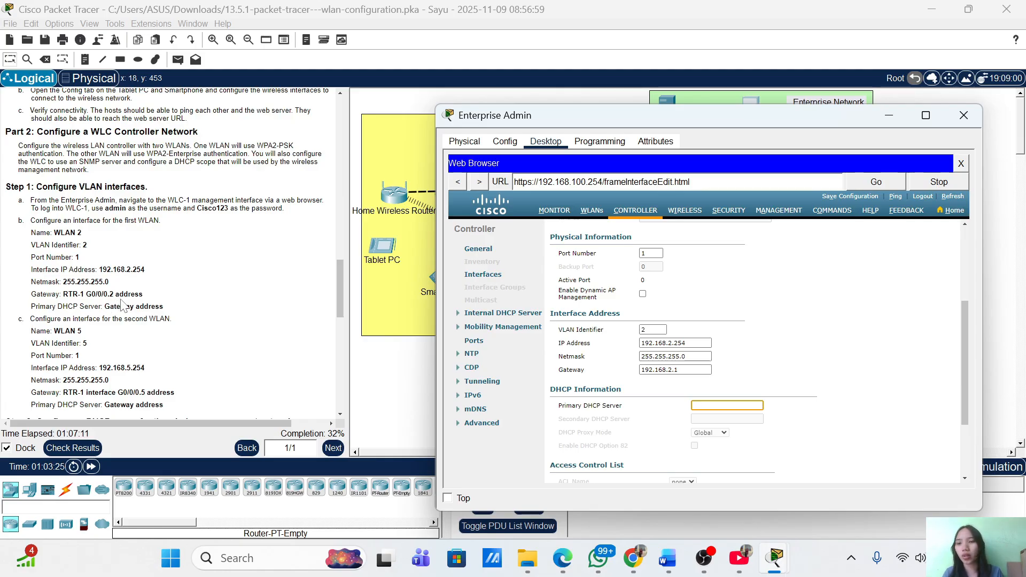
scroll(228, 235, "up", 15)
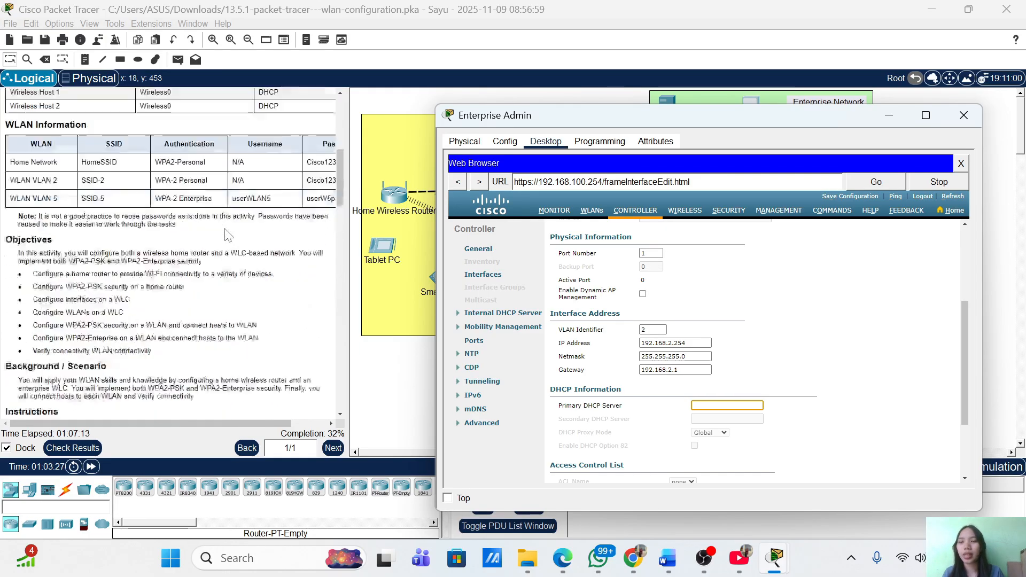
scroll(228, 236, "up", 6)
scroll(228, 235, "up", 3)
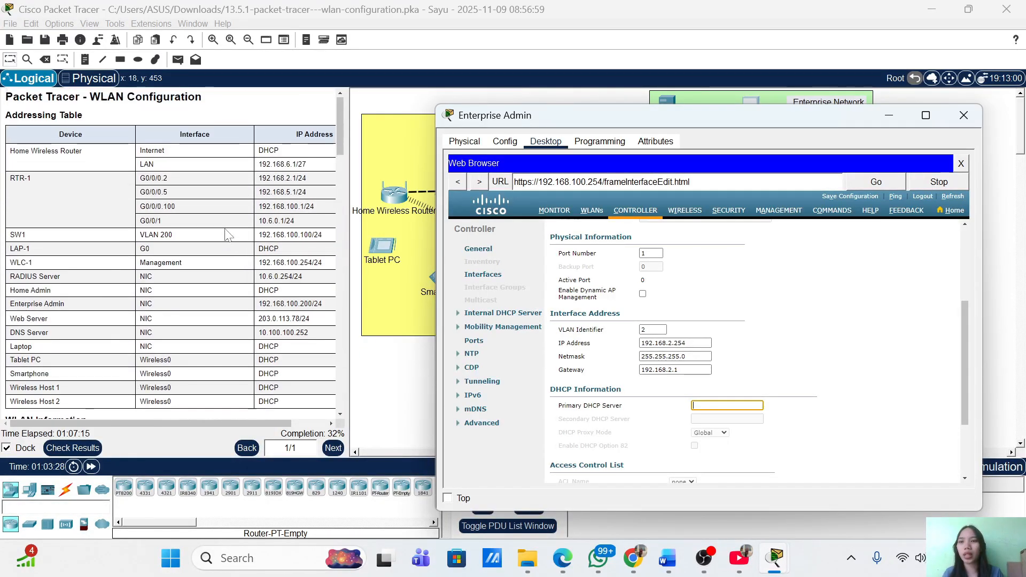
scroll(229, 235, "down", 3)
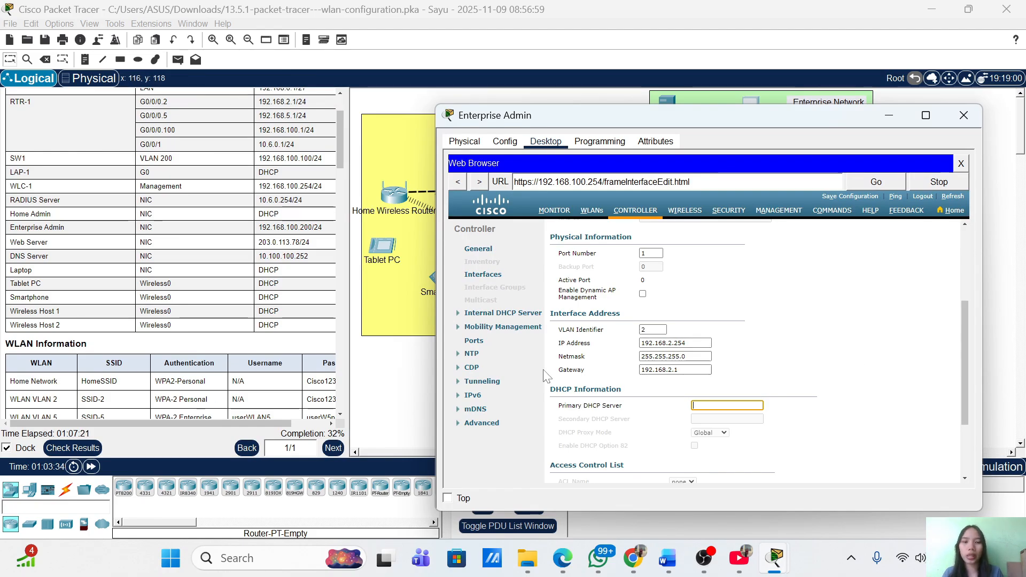
scroll(195, 299, "up", 3)
scroll(196, 300, "down", 1)
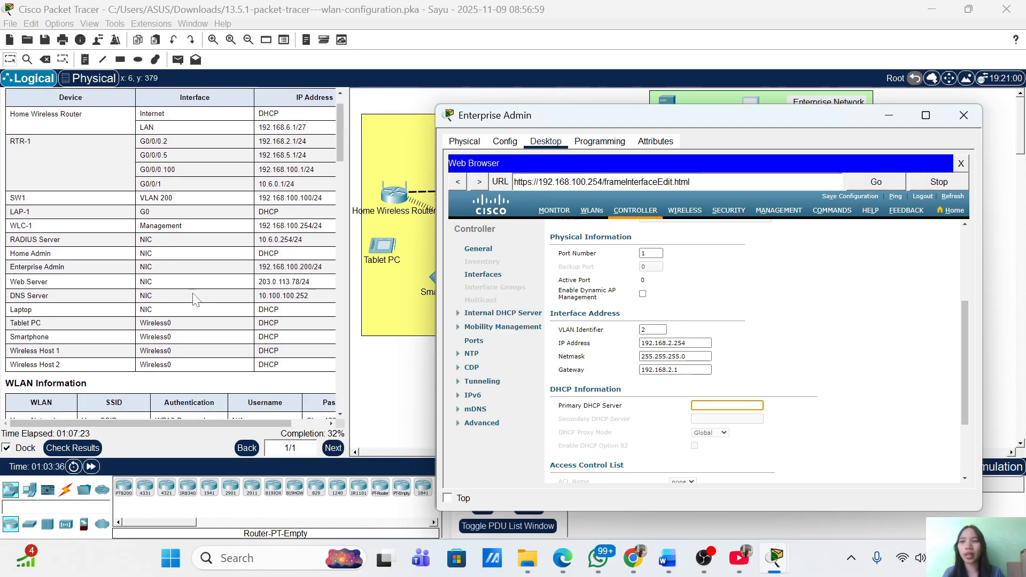
scroll(195, 299, "down", 3)
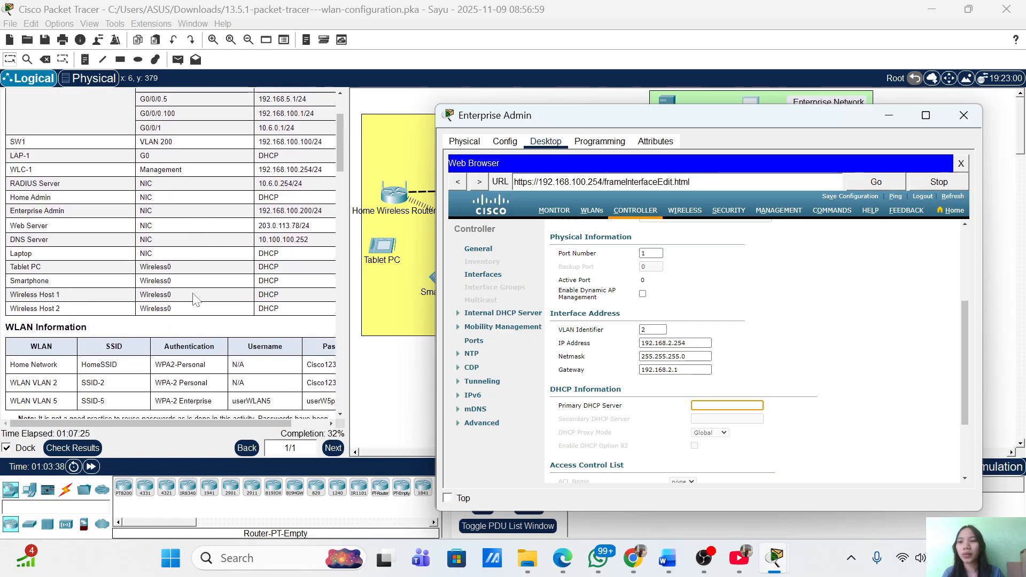
scroll(195, 299, "down", 20)
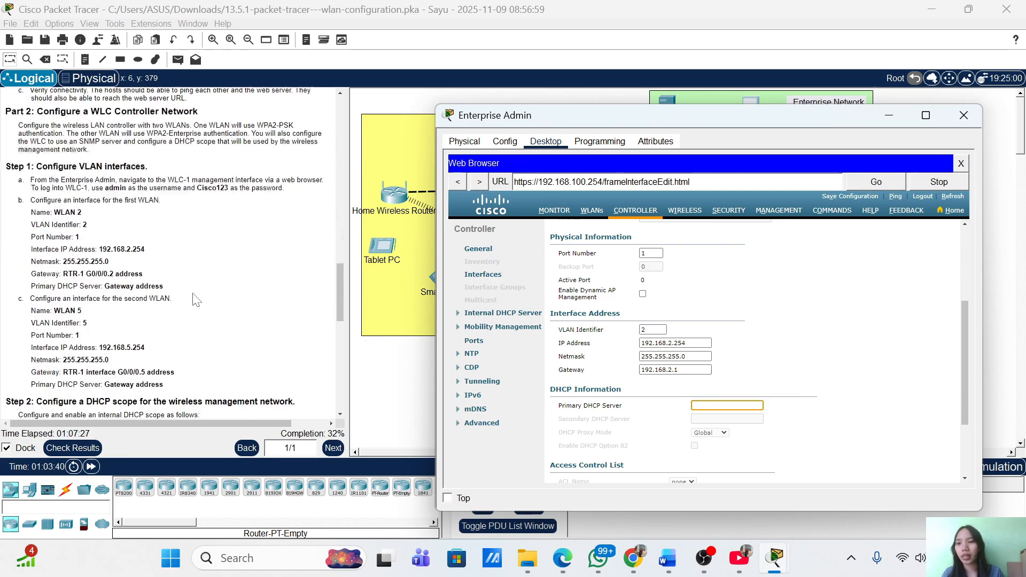
scroll(197, 301, "down", 6)
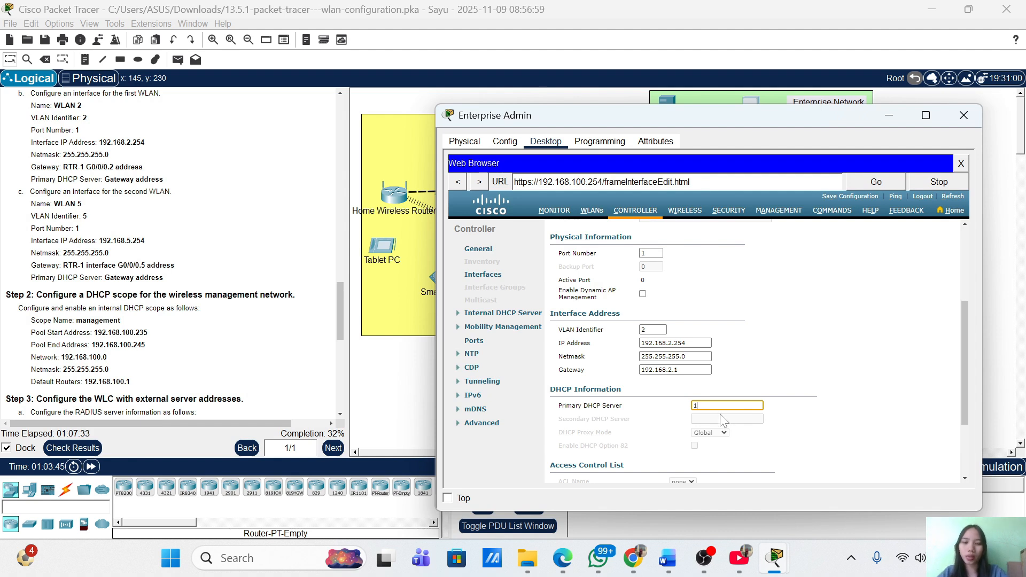
Enter 192.168.2.1 as WLAN 2's primary DHCP server and review the edit page
type(".168.")
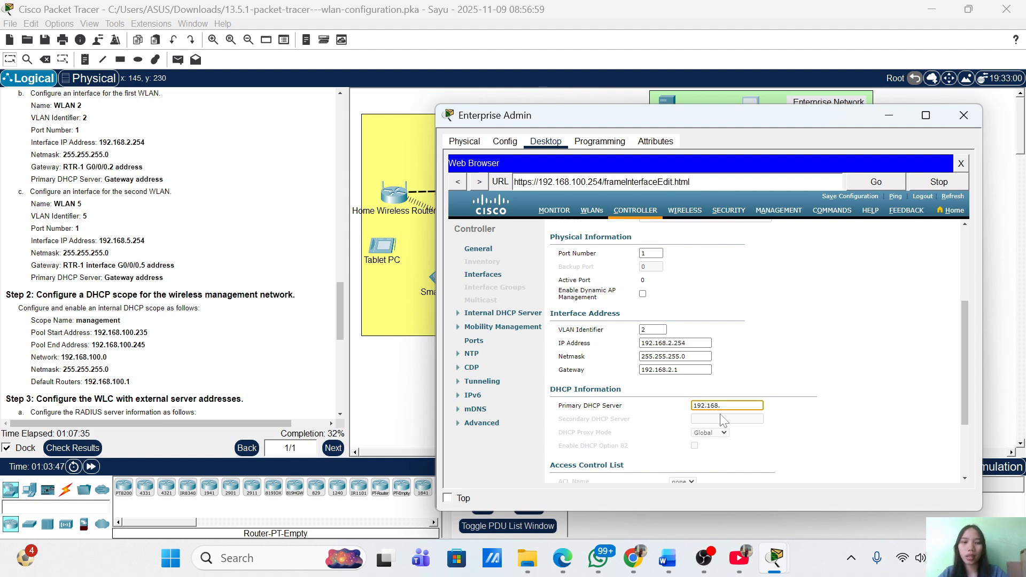
type("2.1")
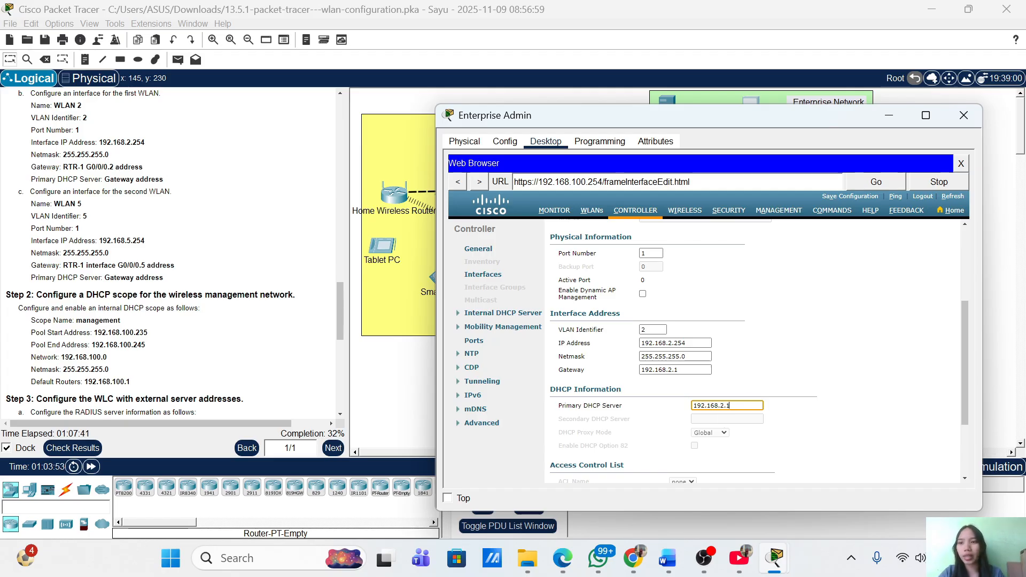
scroll(81, 199, "down", 3)
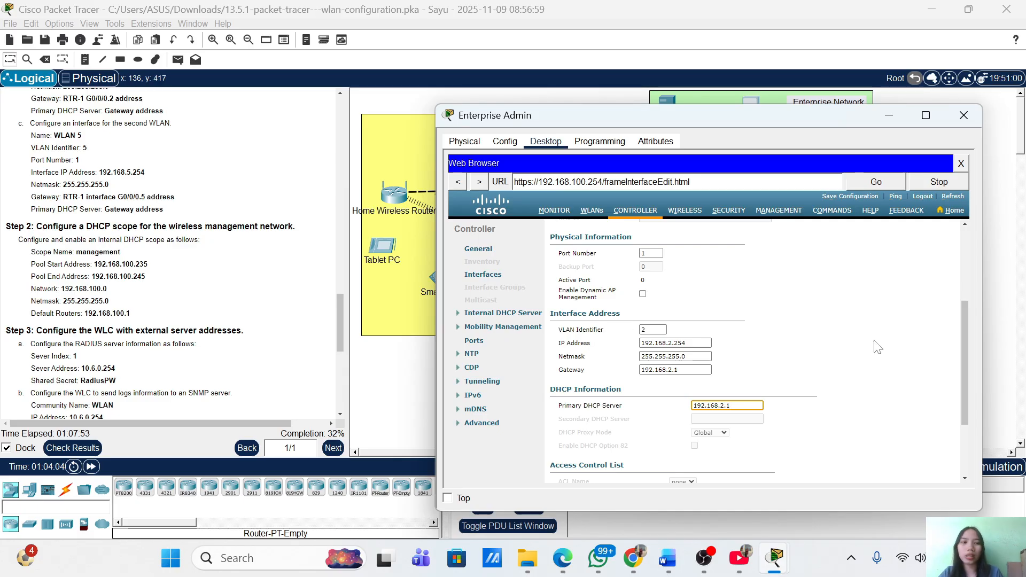
scroll(879, 348, "down", 2)
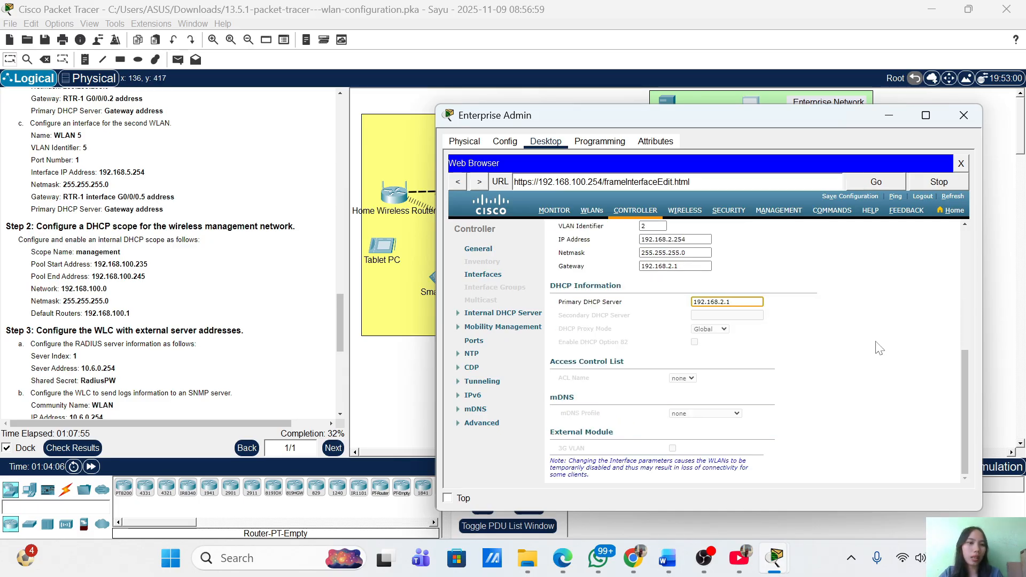
scroll(881, 380, "up", 5)
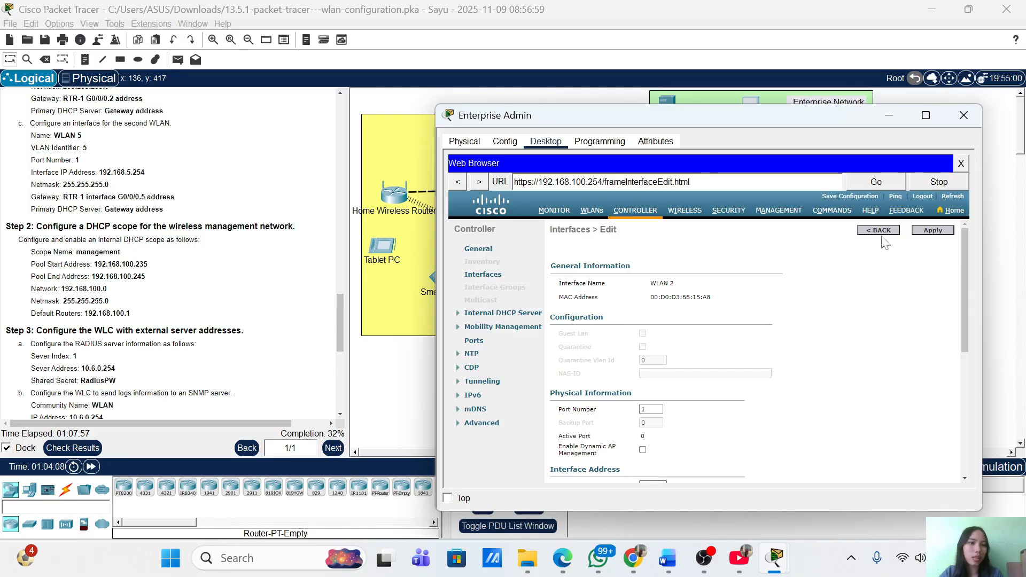
Apply the WLAN 2 changes and save WLC-1's configuration, confirming each prompt
left_click(937, 231)
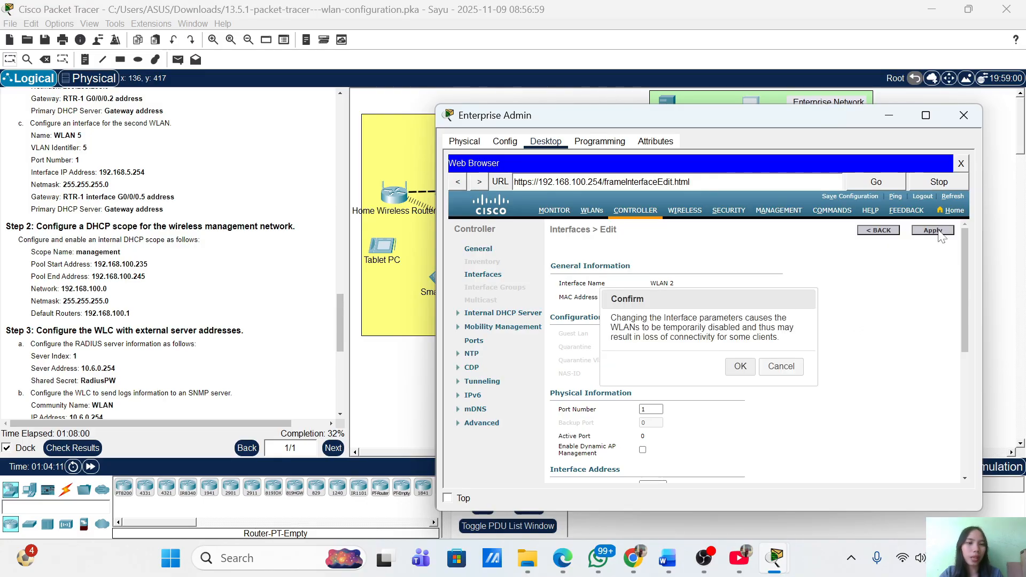
left_click(741, 367)
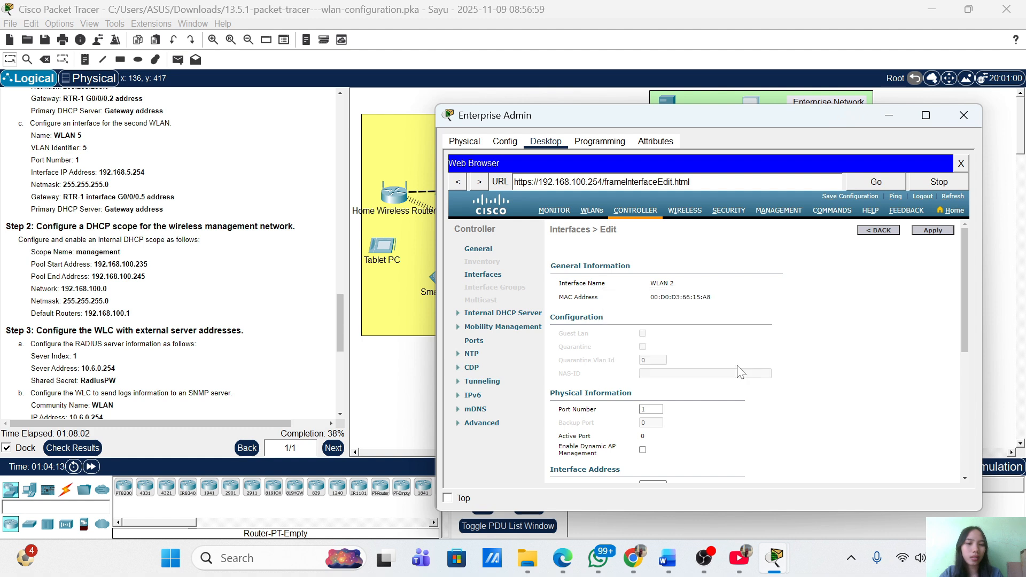
left_click(855, 196)
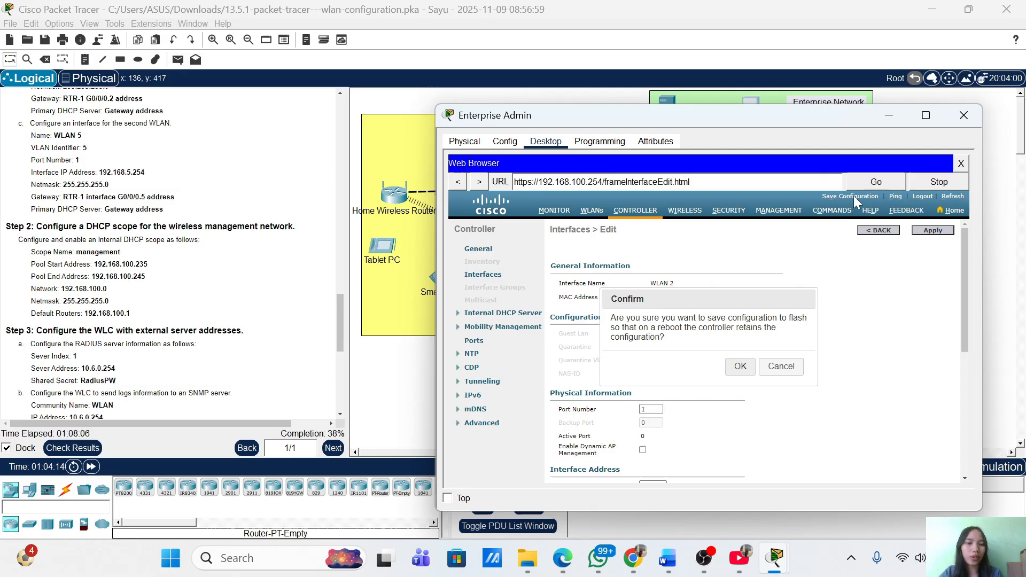
left_click(740, 366)
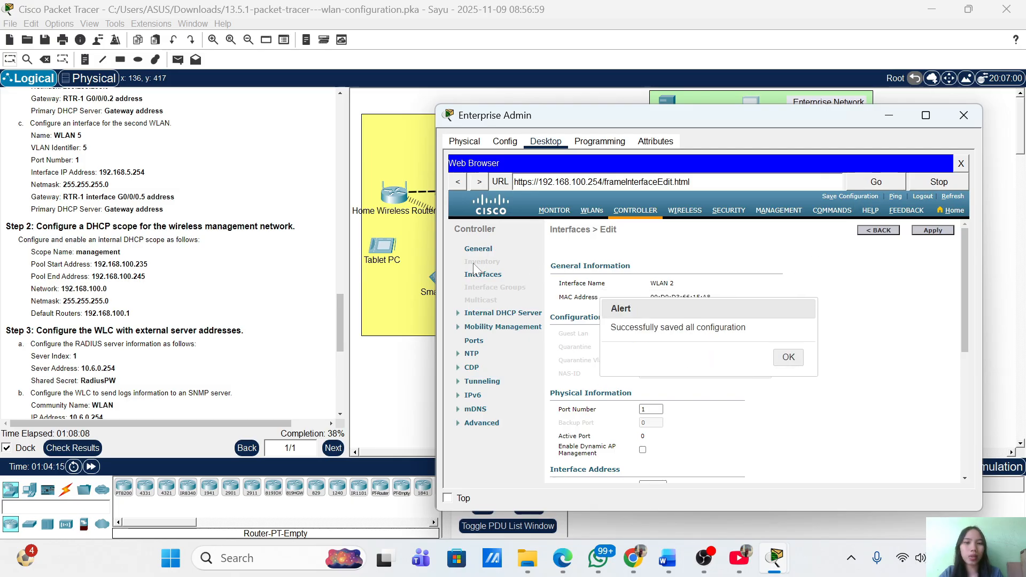
left_click(783, 365)
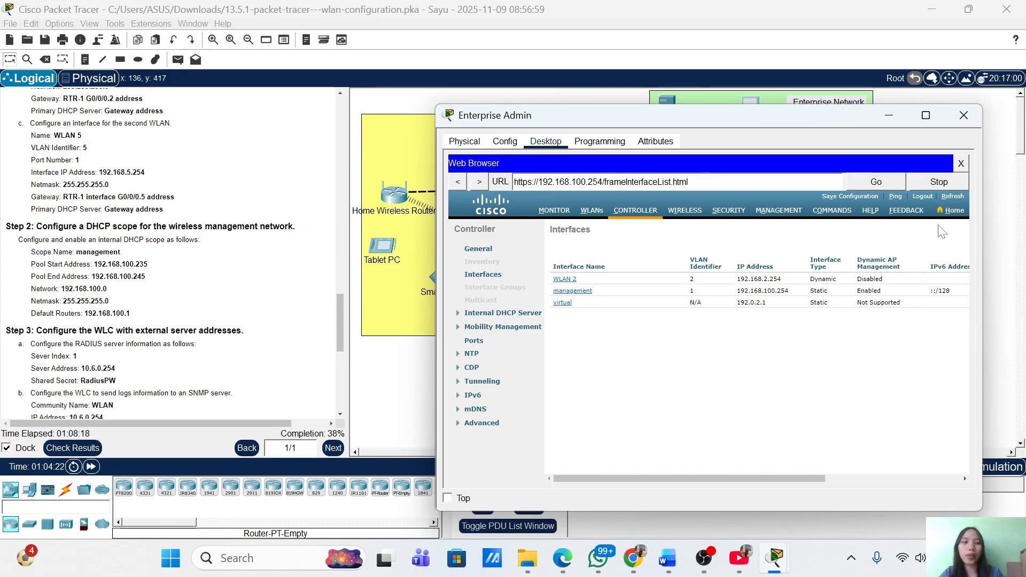
Open a blank Interfaces > New form on WLC-1 to create another interface
scroll(920, 236, "right", 3)
scroll(917, 231, "right", 2)
left_click(952, 233)
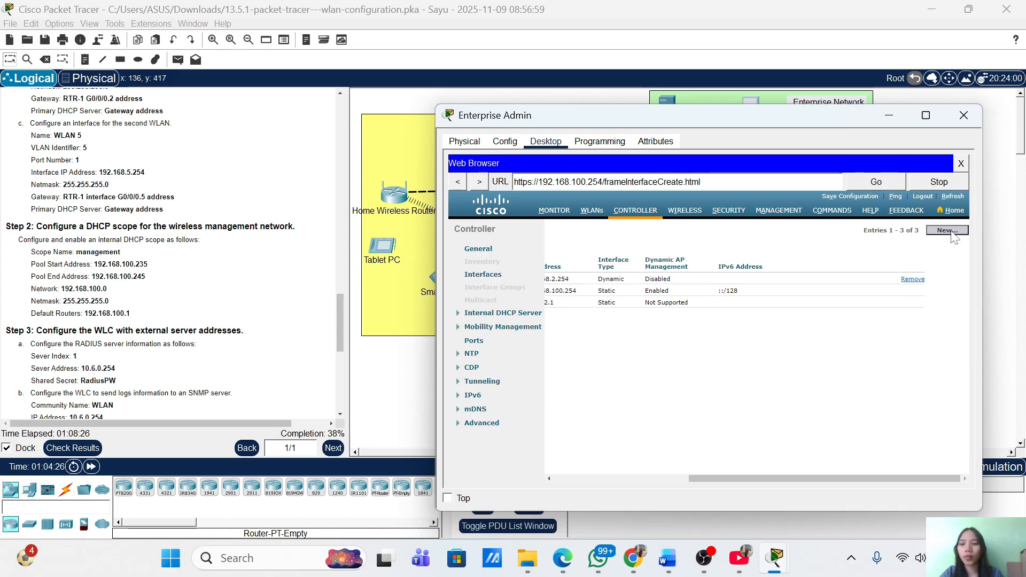
left_click(947, 230)
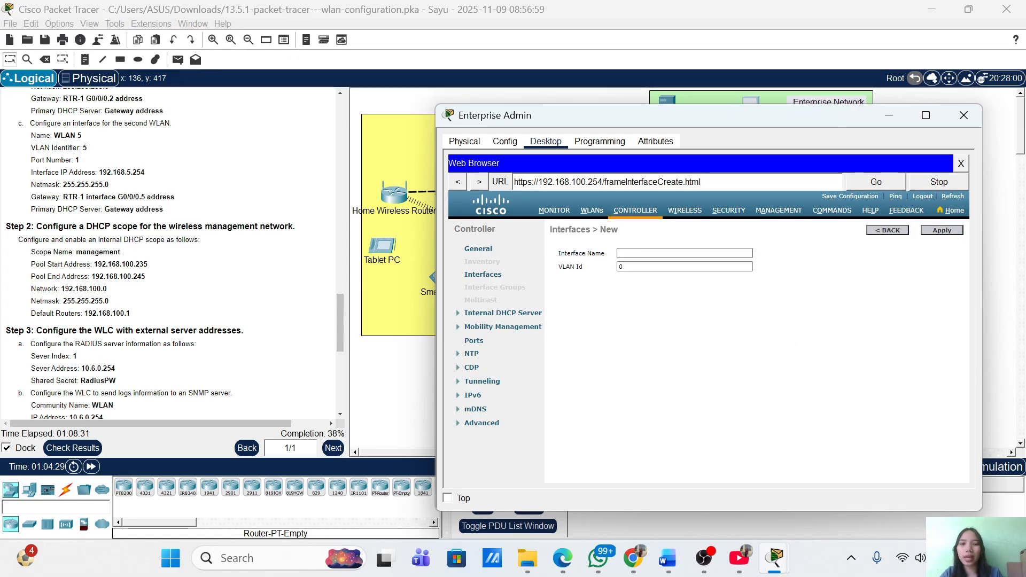
Create interface 'WLAN 5' with VLAN Id 5 on WLC-1 and apply it
left_click(695, 253)
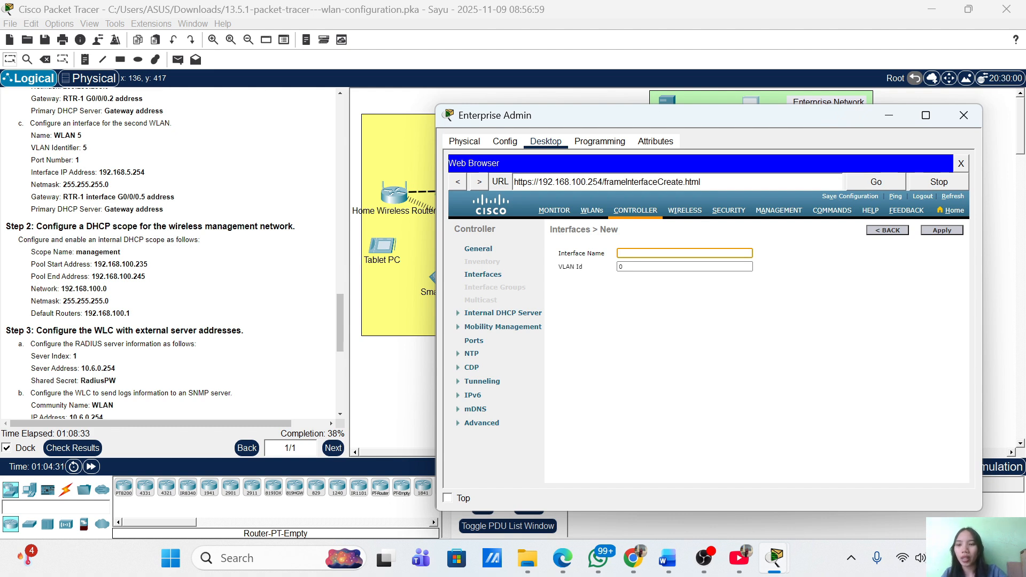
type("WLAN 5")
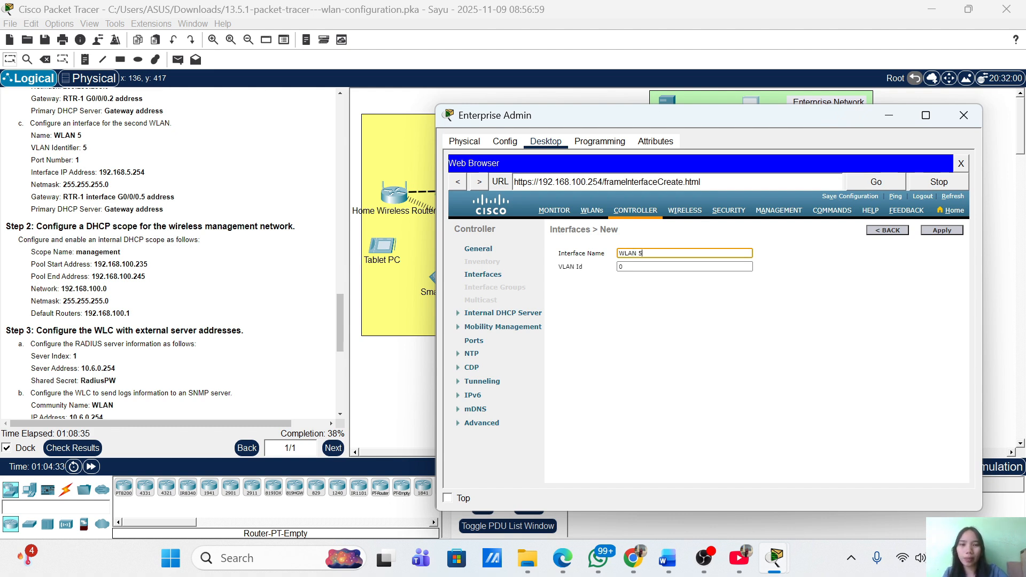
key("Tab")
key("BackSpace")
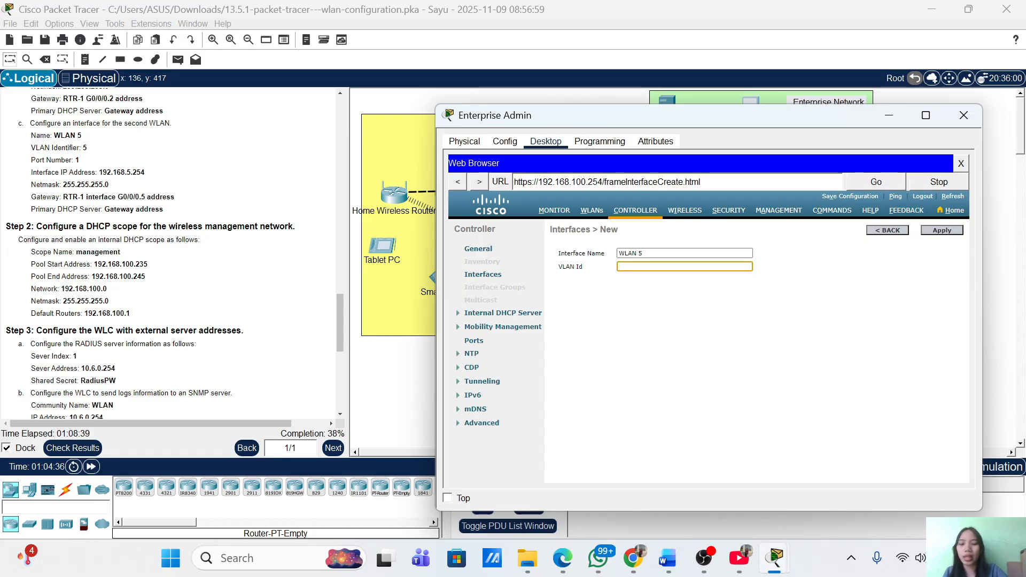
type("5")
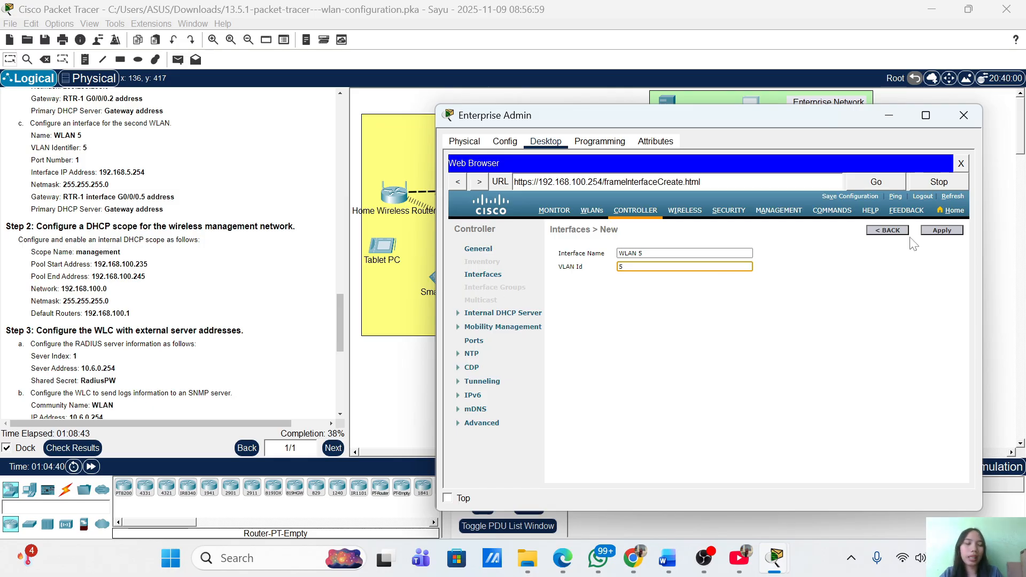
left_click(961, 231)
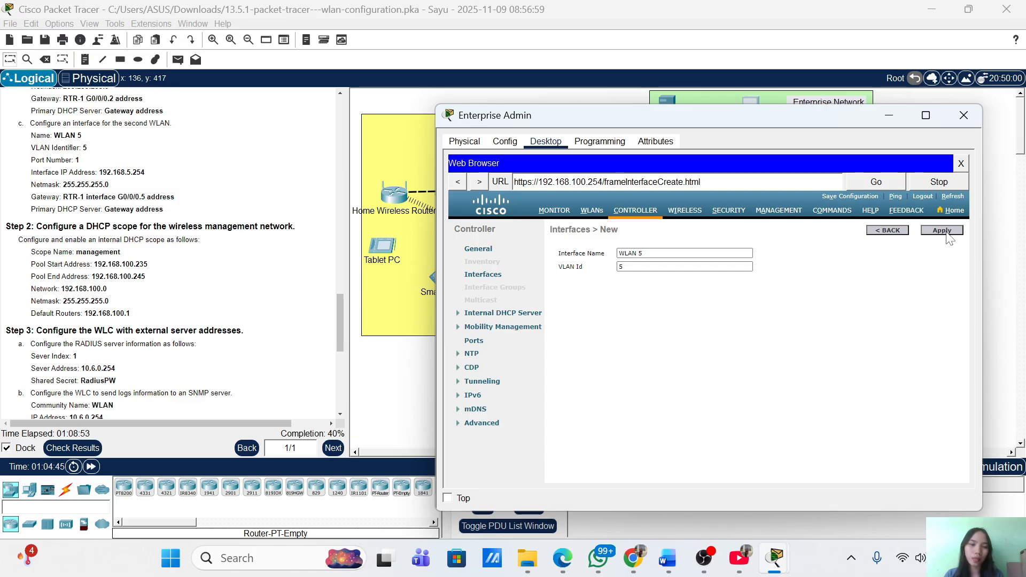
left_click(944, 232)
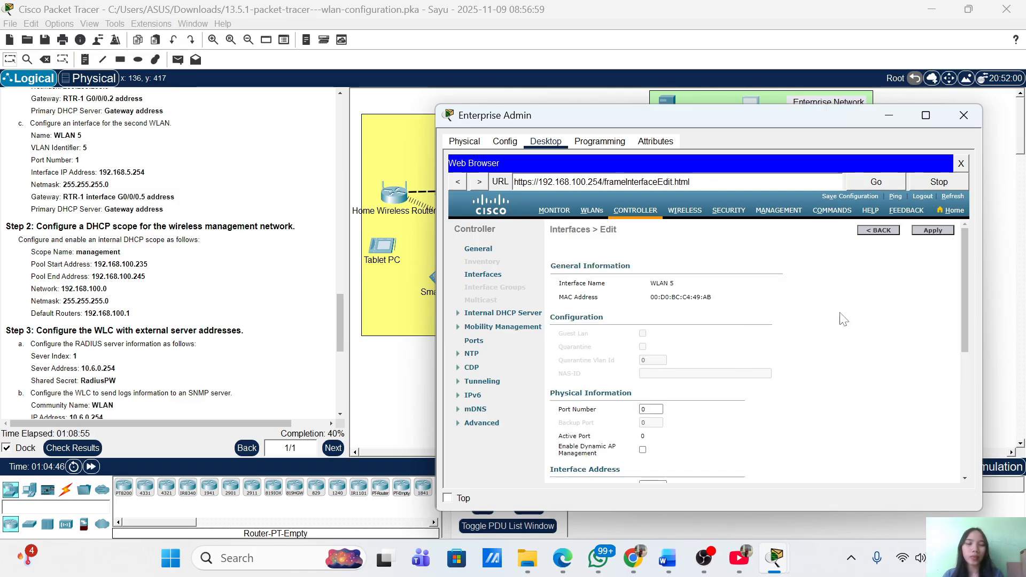
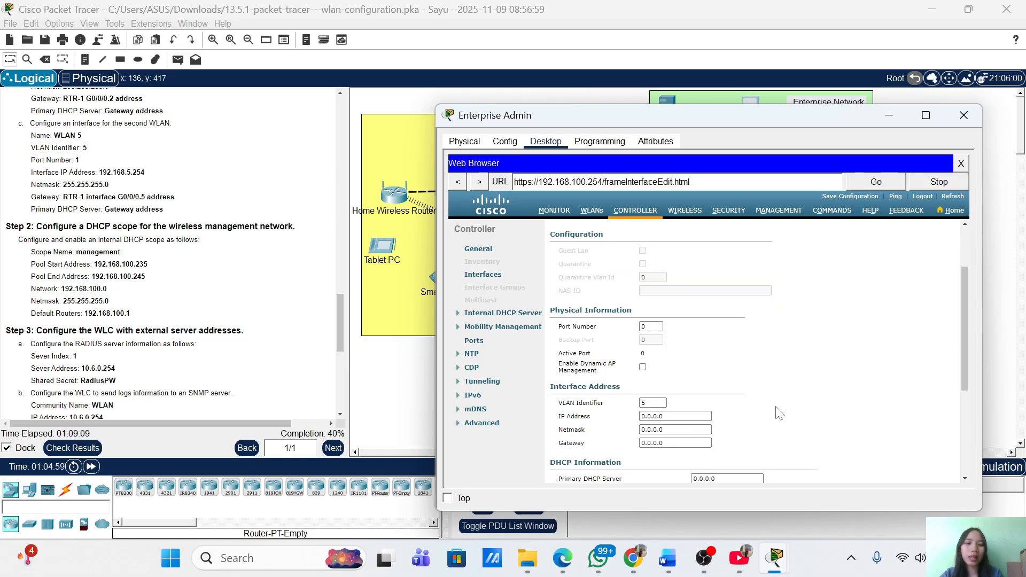
Give the WLAN 5 interface port 1, IP 192.168.5.254 and netmask 255.255.255.0
scroll(776, 407, "down", 3)
left_click(648, 319)
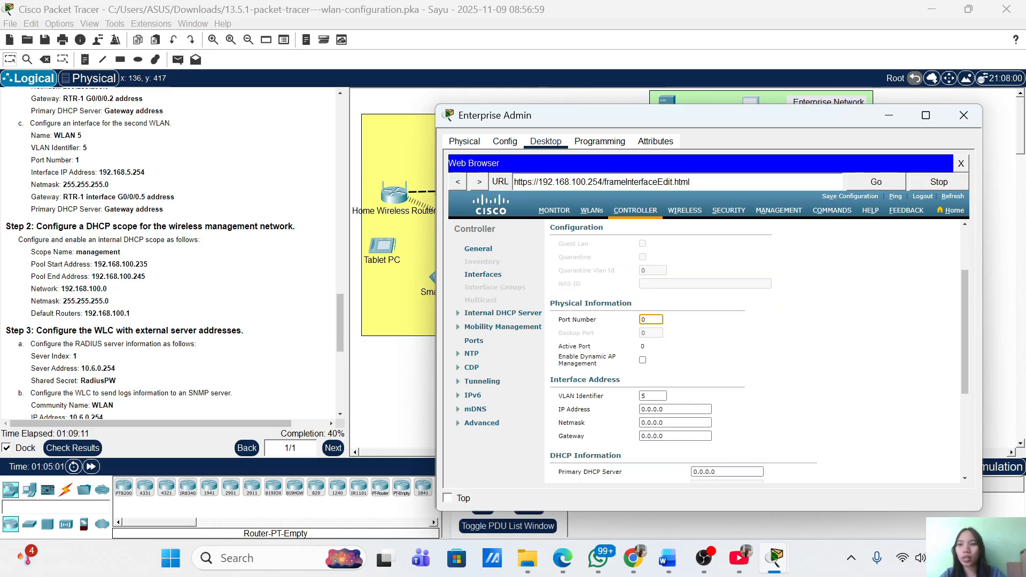
key("BackSpace")
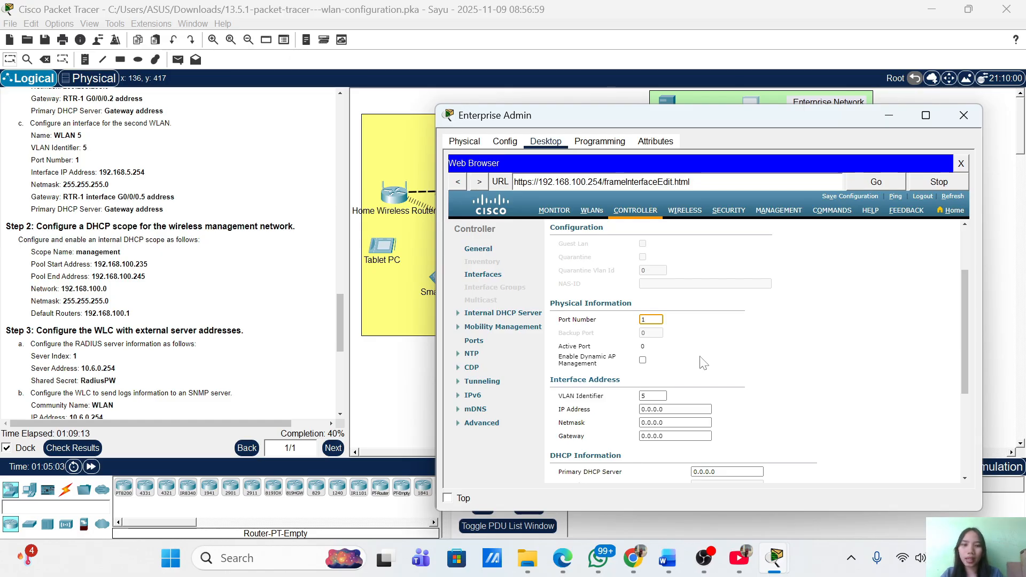
scroll(703, 361, "down", 2)
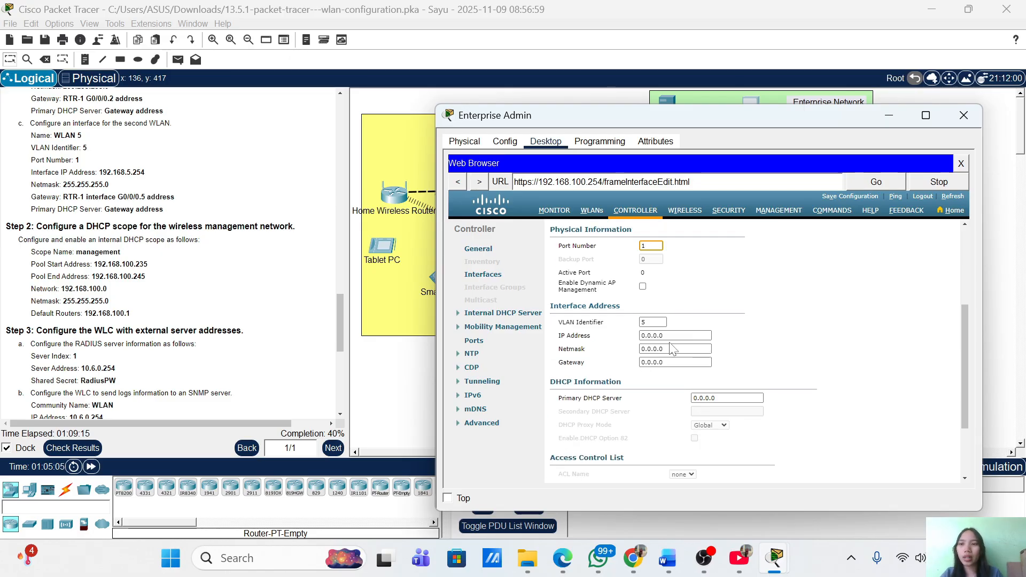
left_click(653, 322)
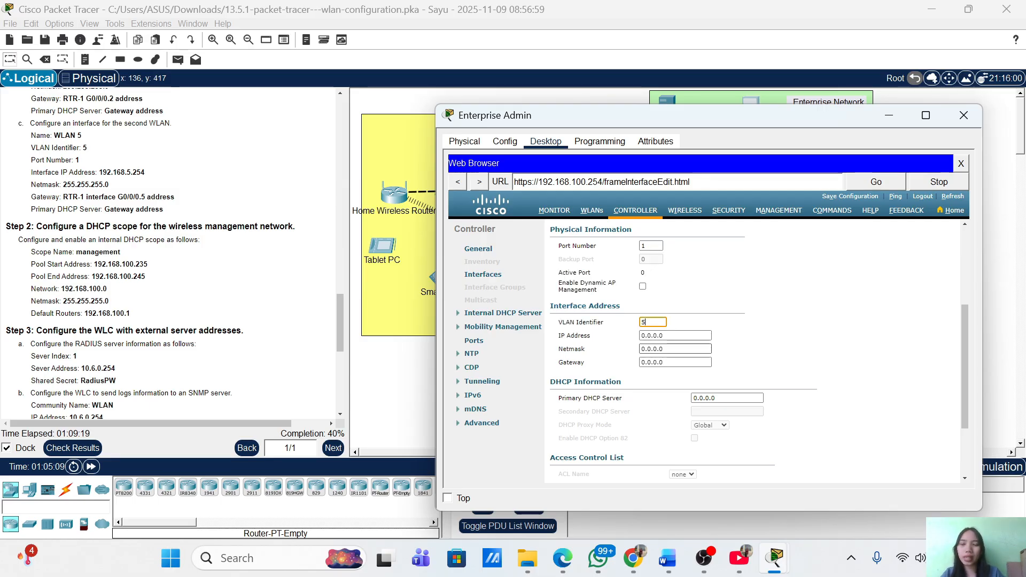
left_click(677, 335)
key("BackSpace")
key("BackSpace")
key("BackSpace")
key("BackSpace")
key("BackSpace")
key("BackSpace")
key("BackSpace")
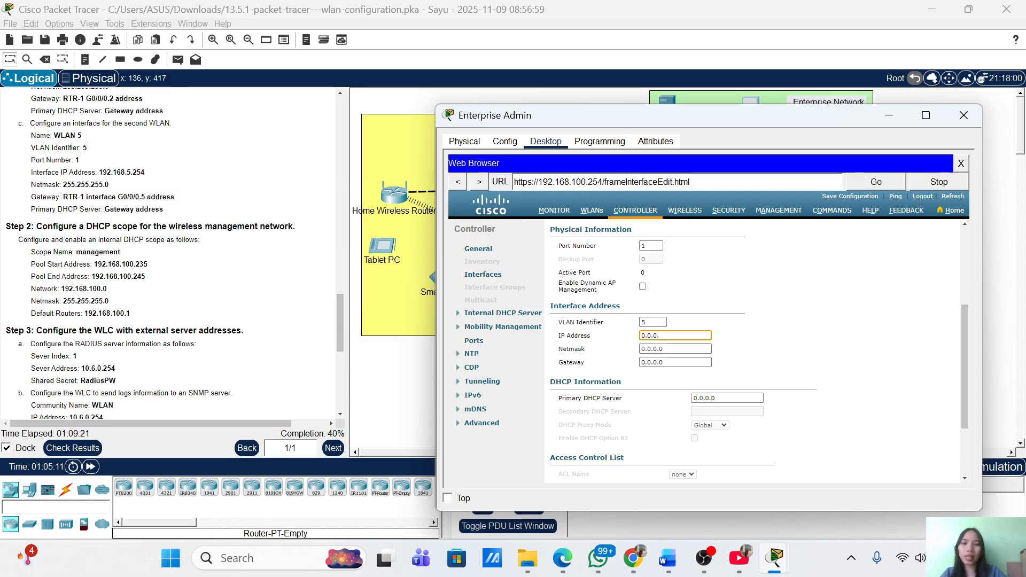
type("192.168")
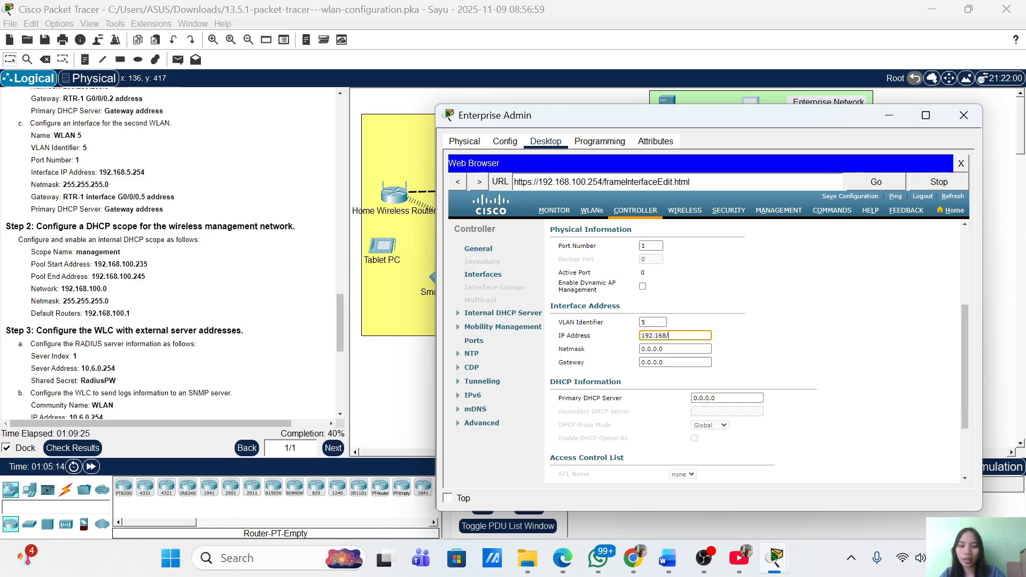
type(".5.254")
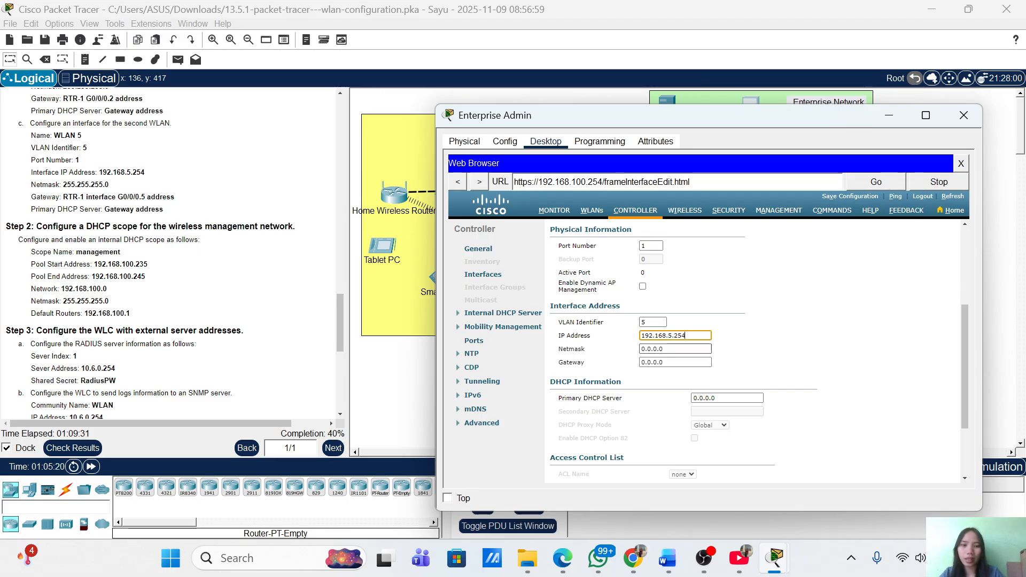
left_click(675, 349)
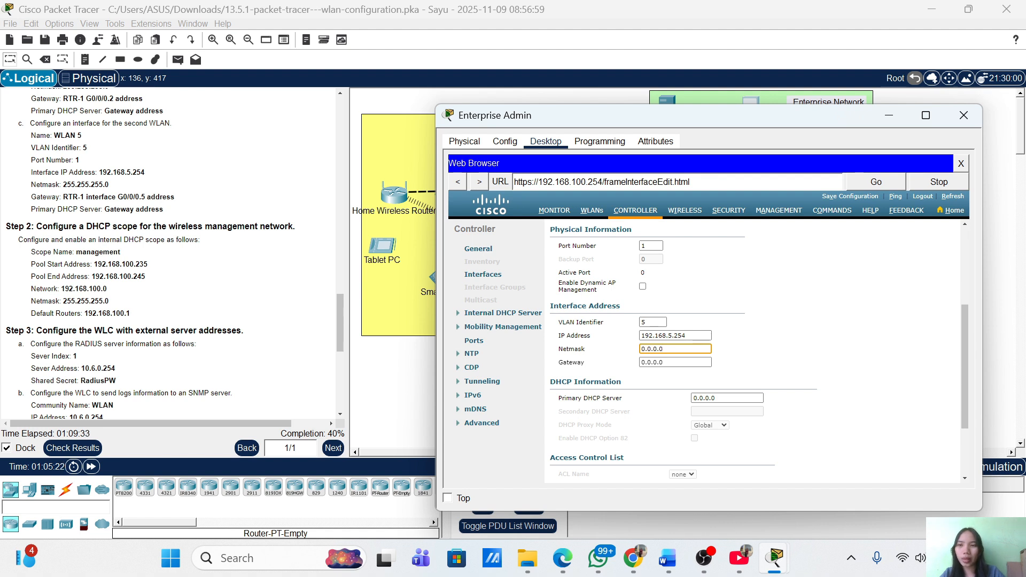
key("BackSpace")
key("BackSpace")
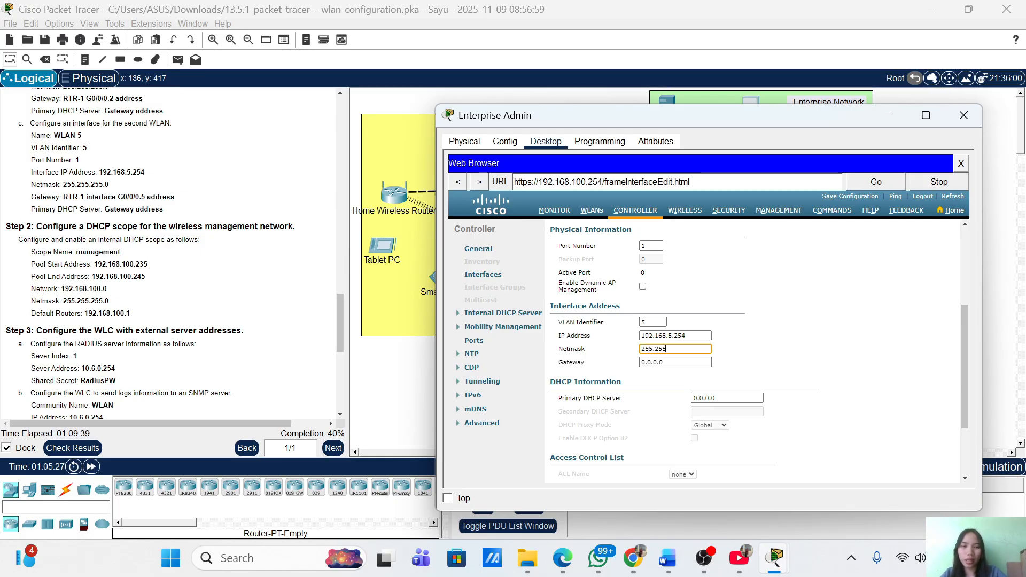
type("255.255.255.0")
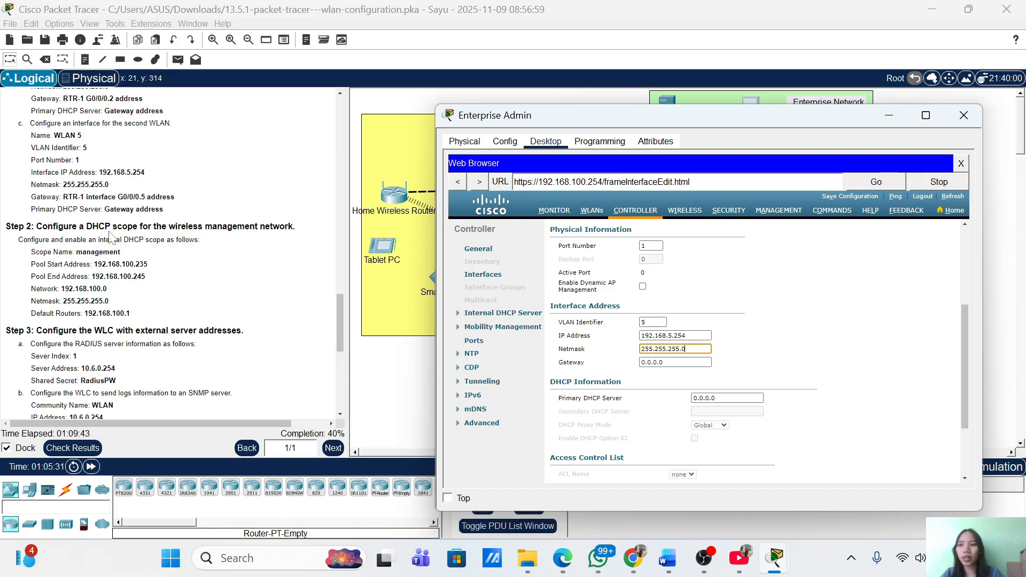
Set the WLAN 5 interface gateway to 192.168.5.1
scroll(110, 238, "up", 20)
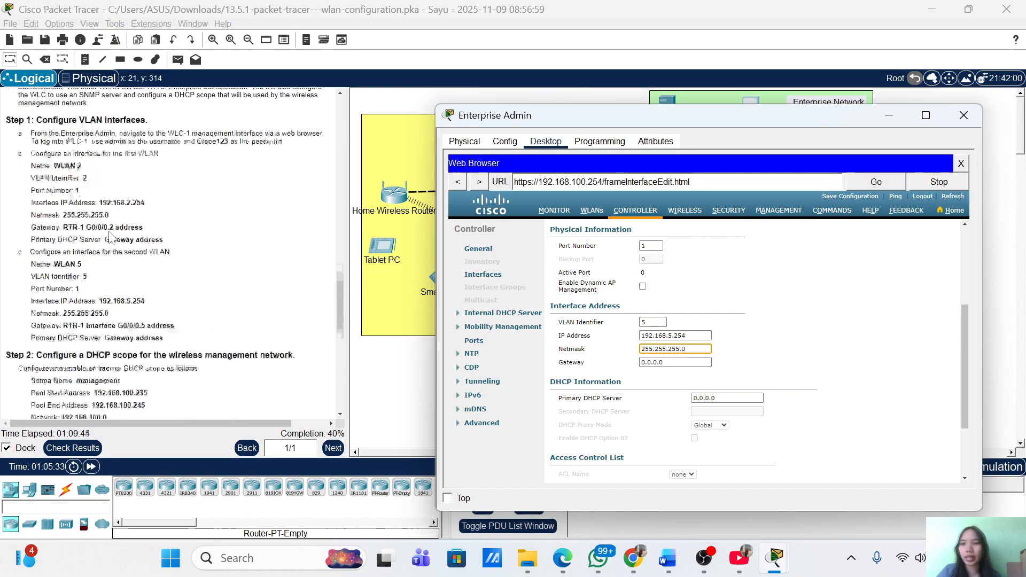
scroll(111, 238, "up", 3)
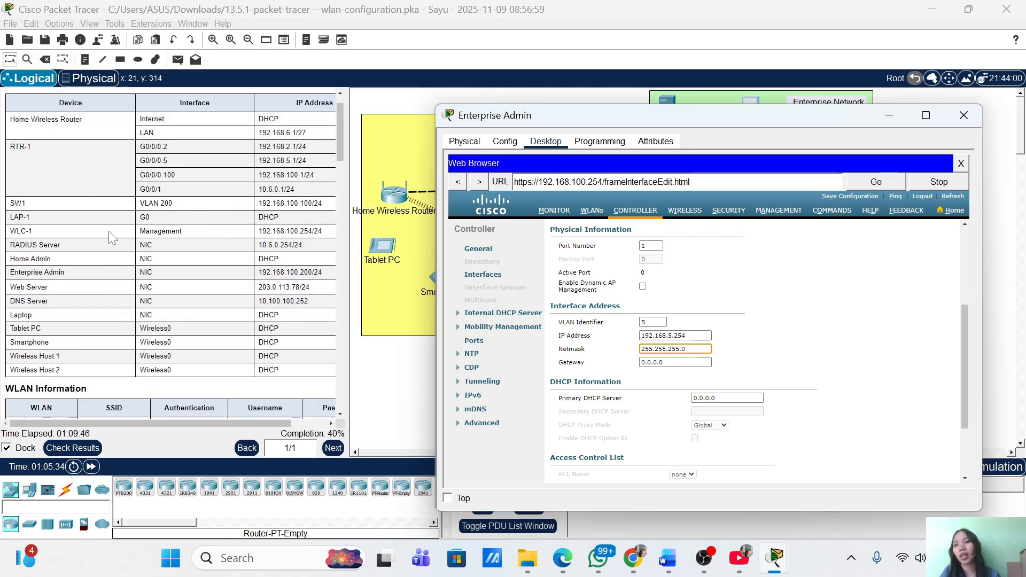
scroll(111, 238, "down", 3)
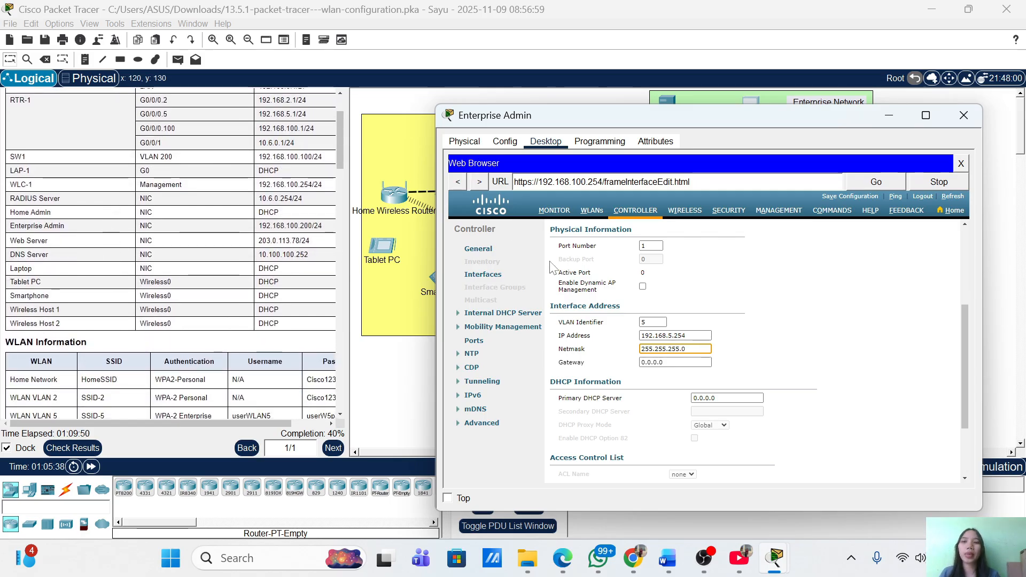
left_click(690, 363)
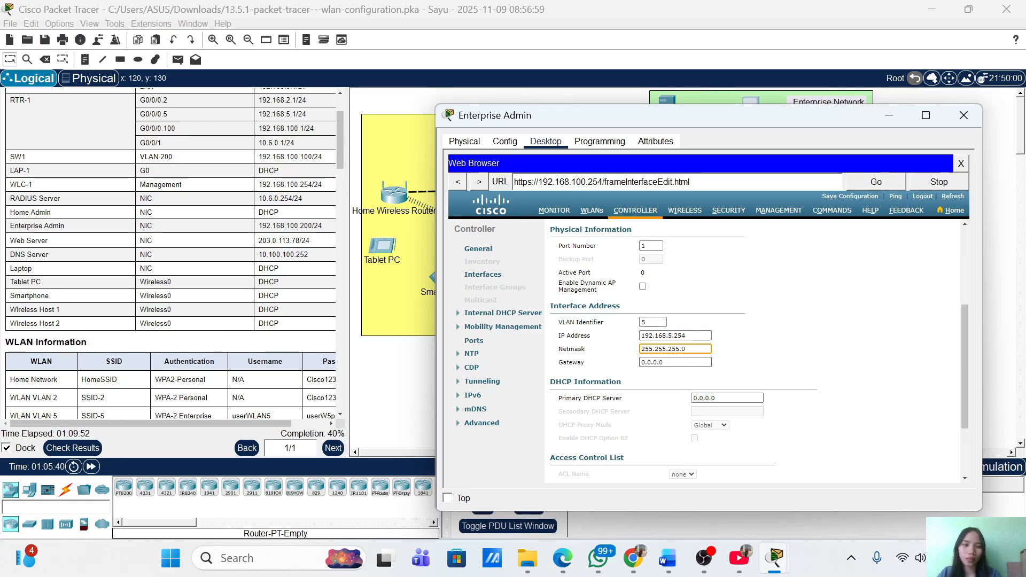
key("BackSpace")
key("BackSpace")
key("BackSpace")
key("BackSpace")
key("BackSpace")
key("BackSpace")
key("BackSpace")
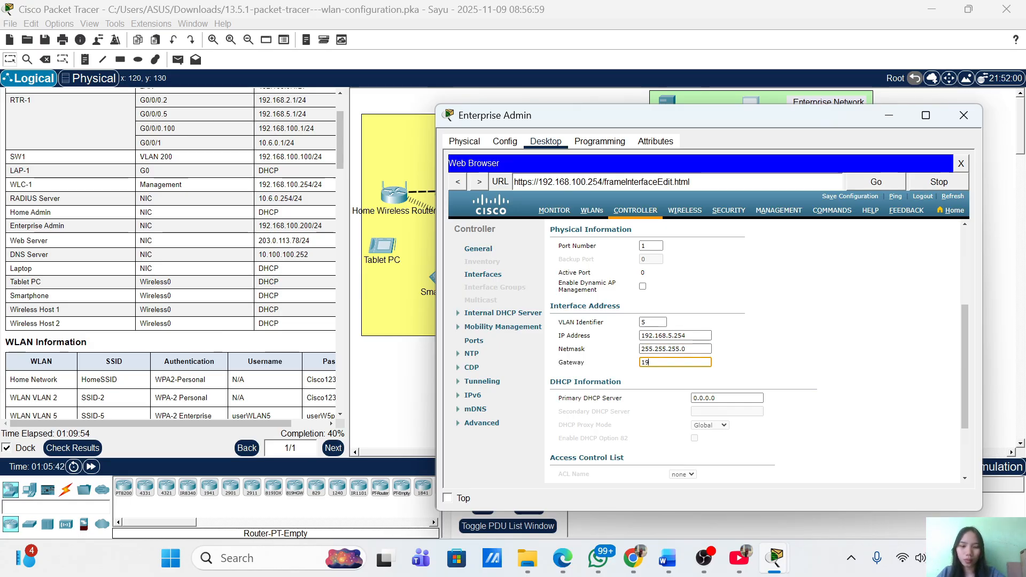
type("192.168.")
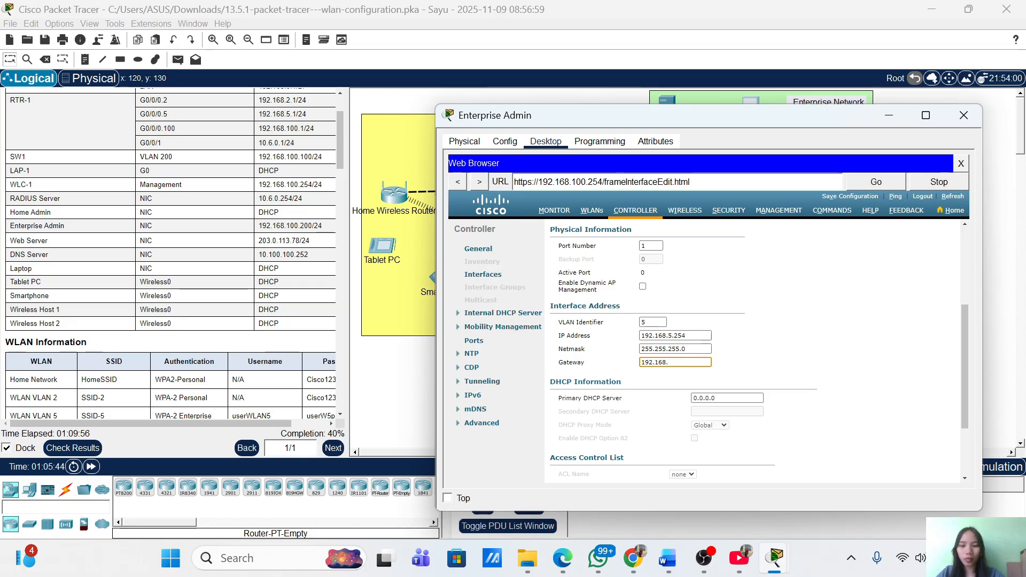
type("5.1")
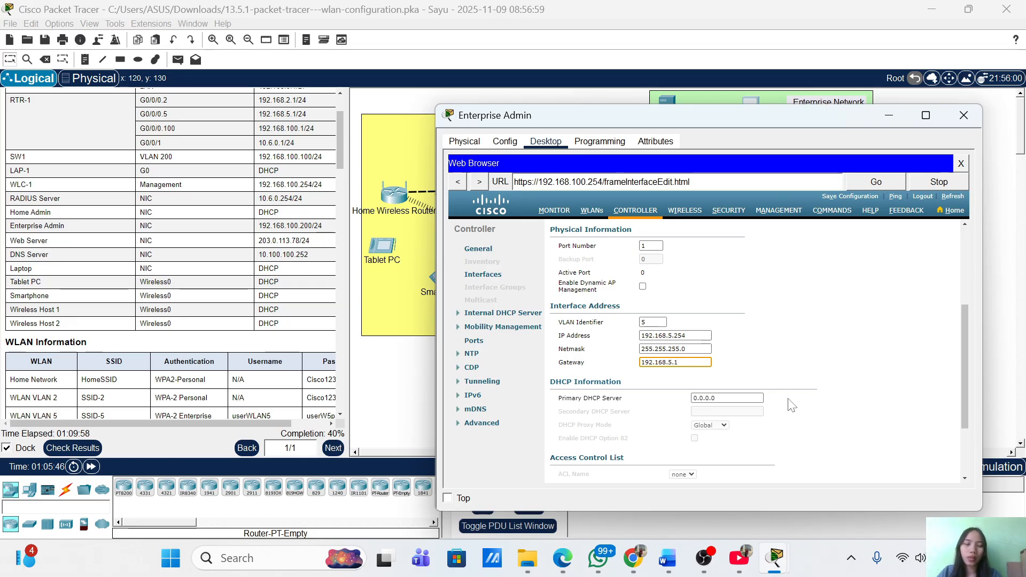
Set the WLAN 5 primary DHCP server to 192.168.5.1
scroll(792, 406, "down", 2)
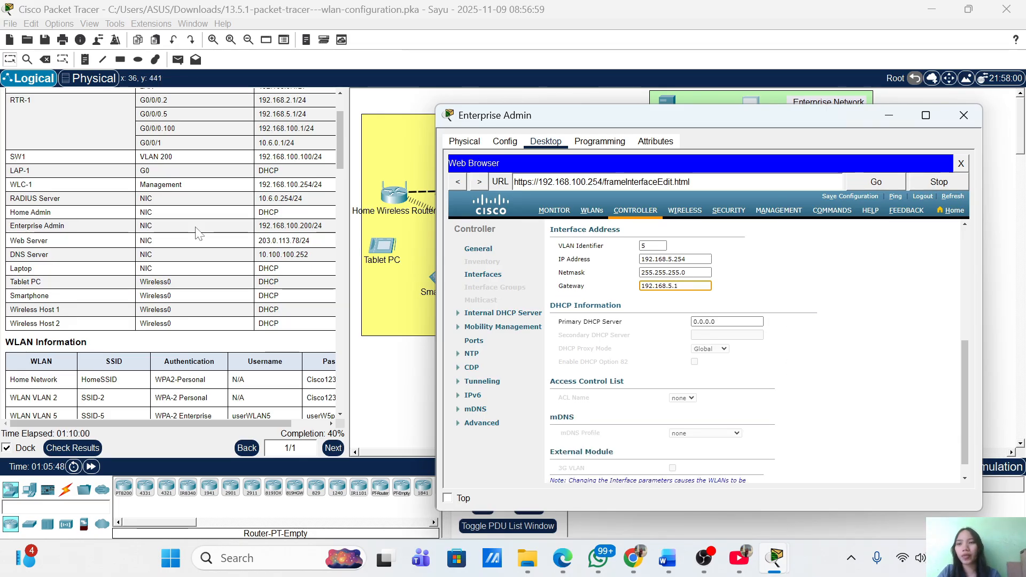
scroll(198, 234, "down", 15)
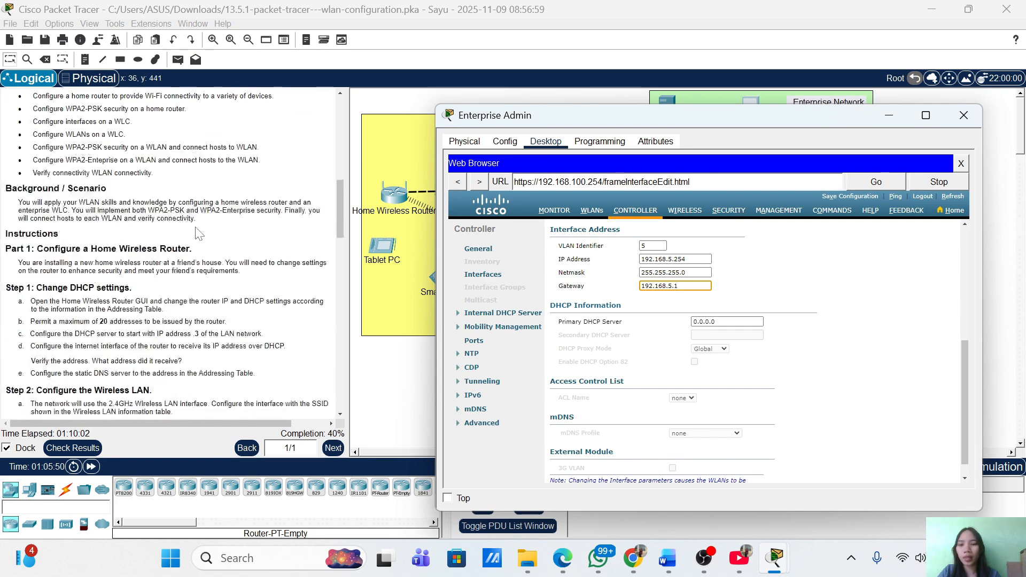
scroll(199, 234, "down", 1)
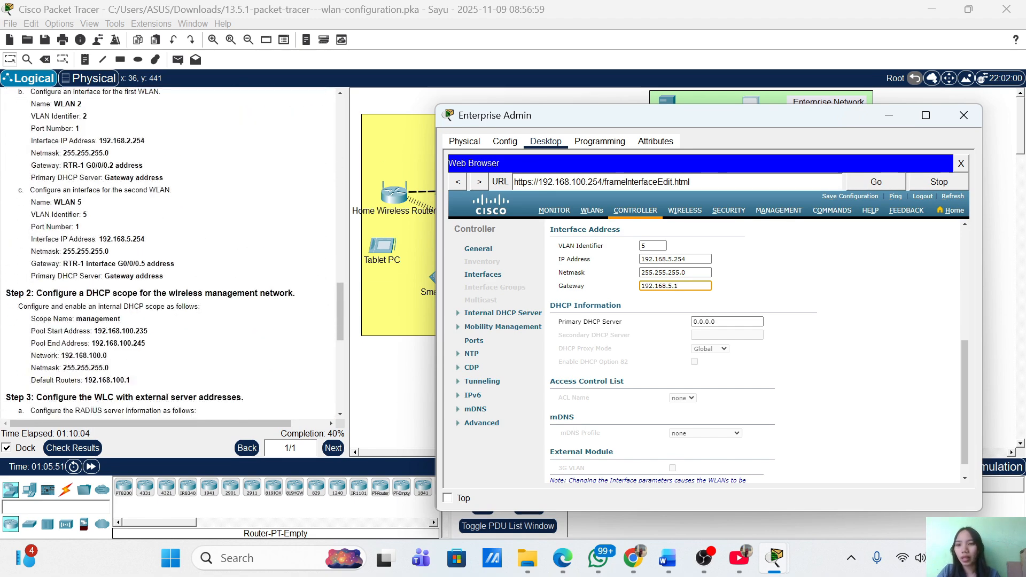
left_click(722, 322)
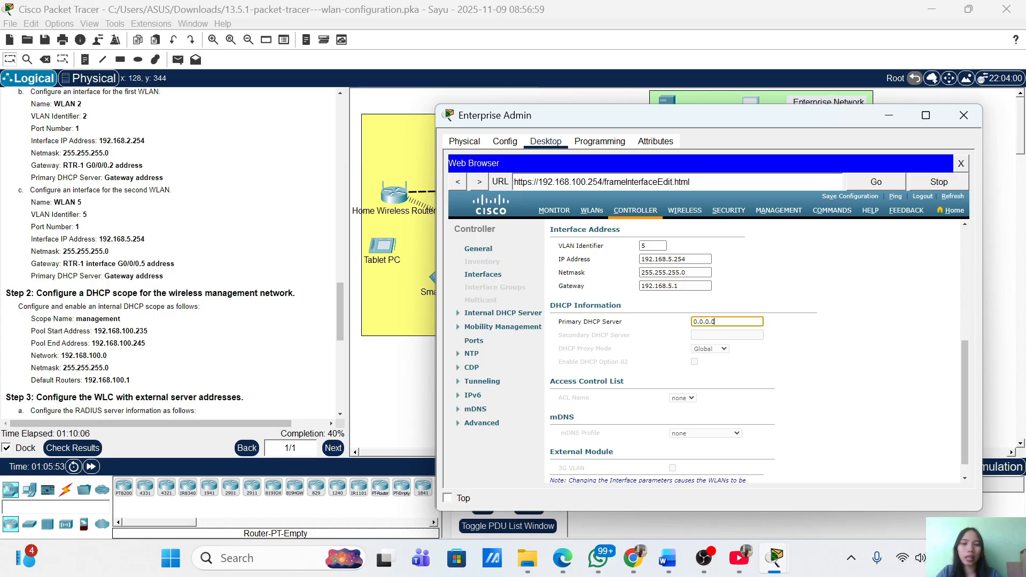
key("BackSpace")
key("BackSpace")
key("BackSpace")
key("BackSpace")
key("BackSpace")
key("BackSpace")
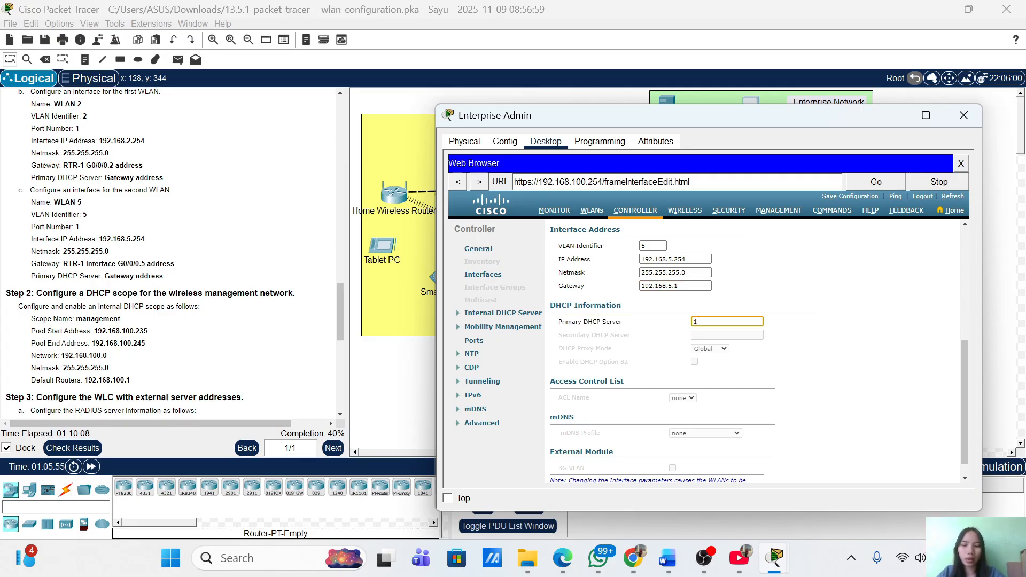
type("192.168")
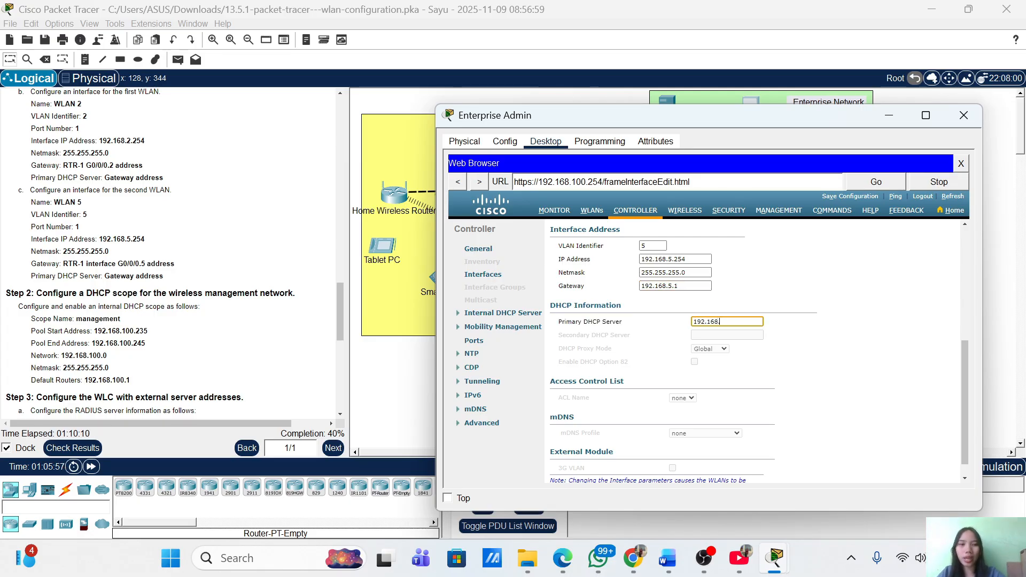
type(".5.1")
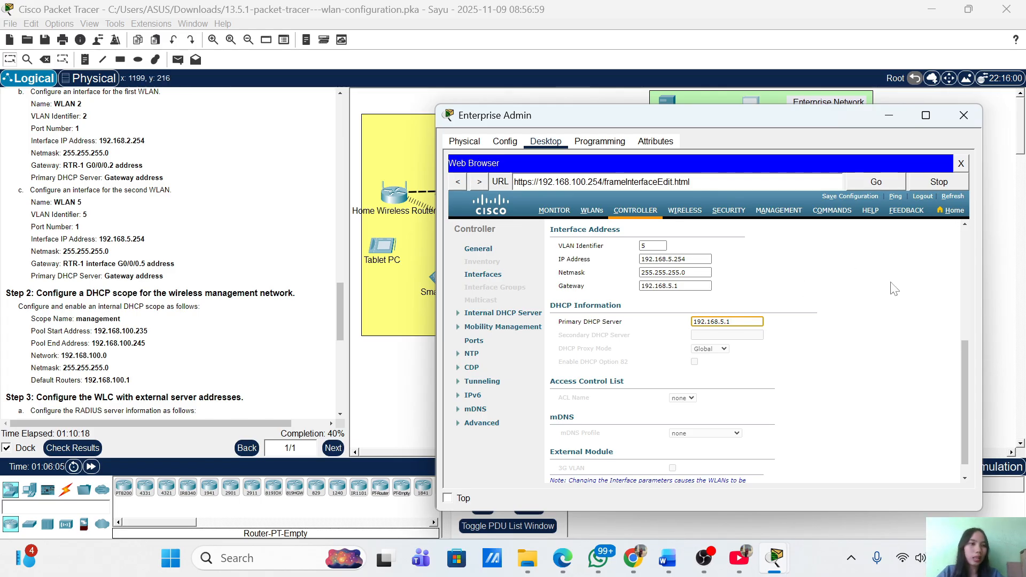
scroll(895, 289, "up", 3)
Apply the WLAN 5 interface settings and save the controller configuration, confirming each prompt
scroll(894, 289, "up", 1)
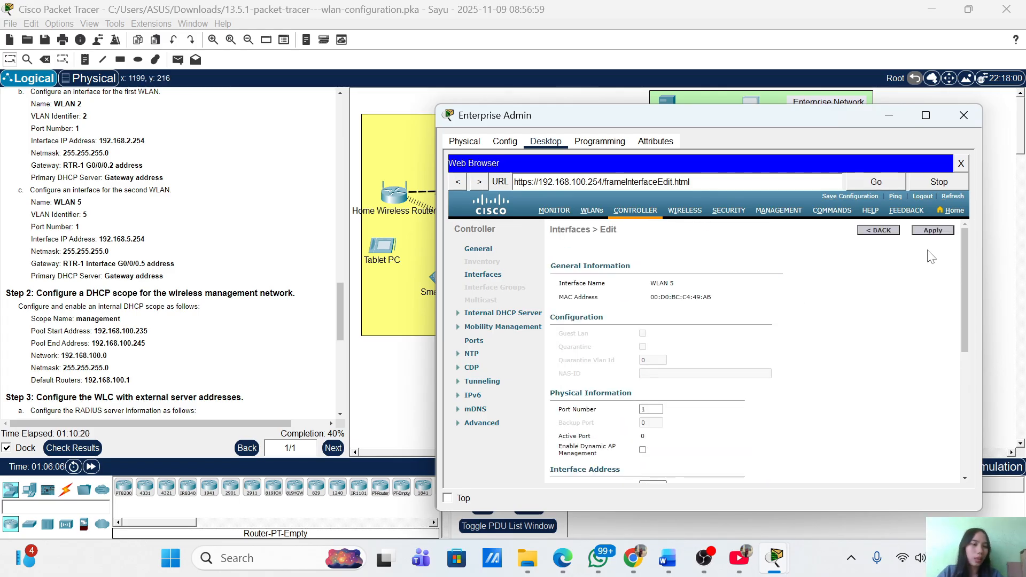
left_click(924, 231)
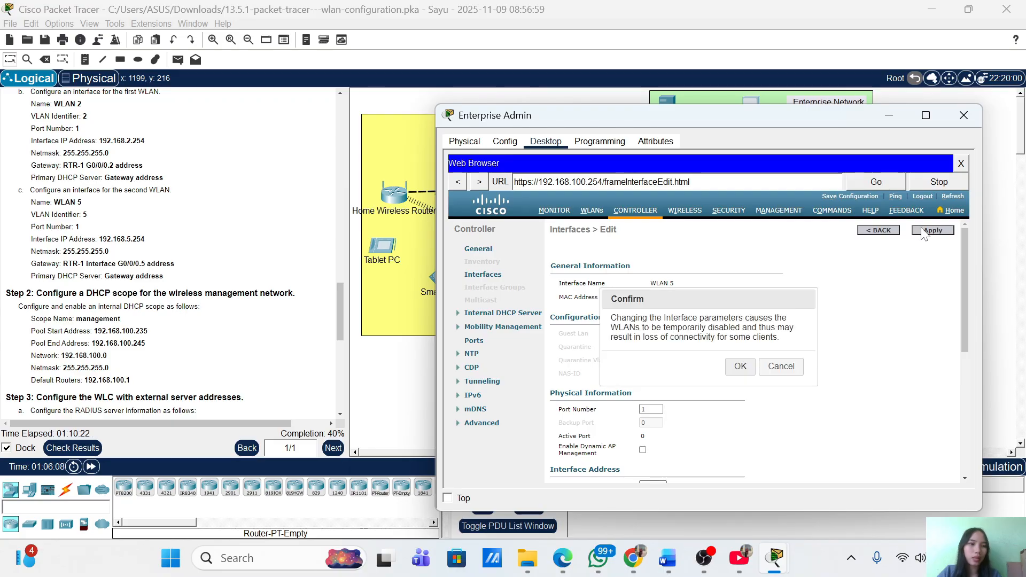
left_click(740, 367)
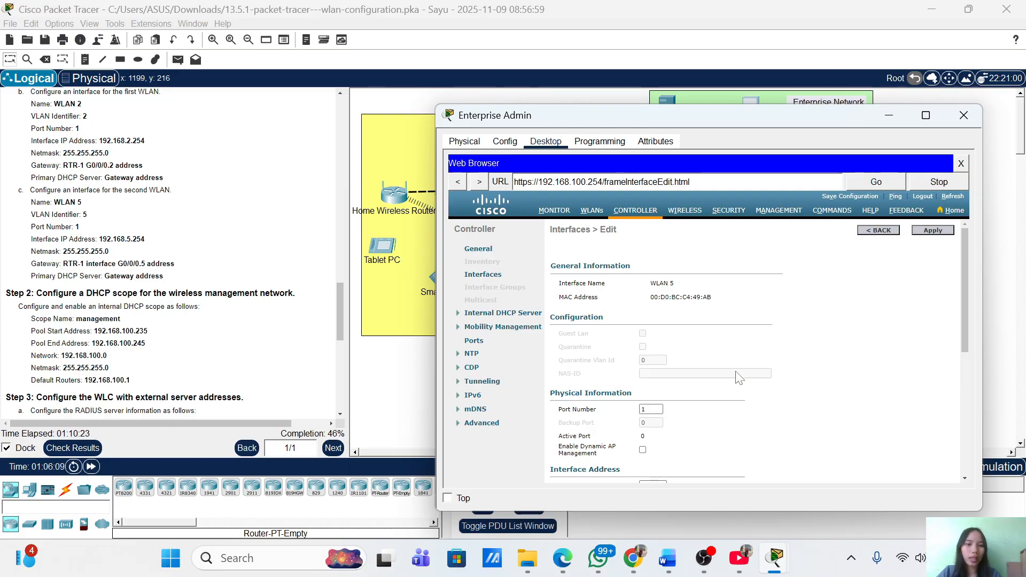
left_click(853, 196)
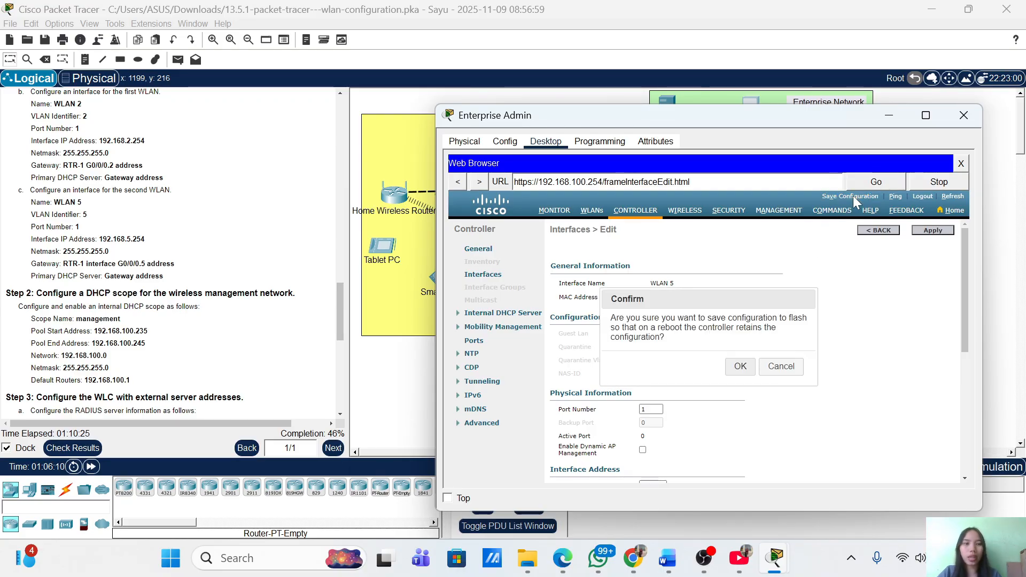
left_click(741, 367)
scroll(162, 281, "down", 2)
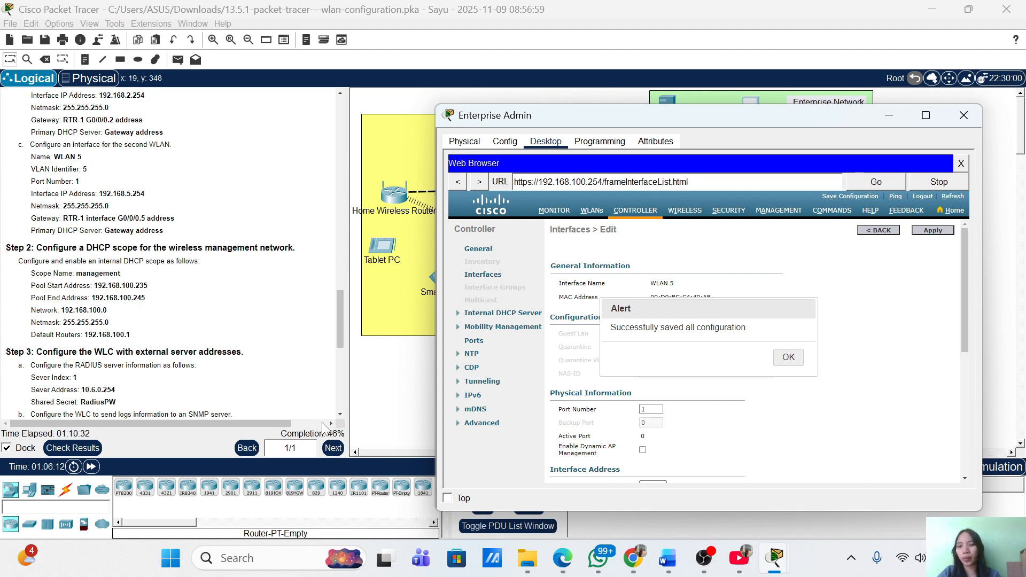
scroll(200, 287, "down", 5)
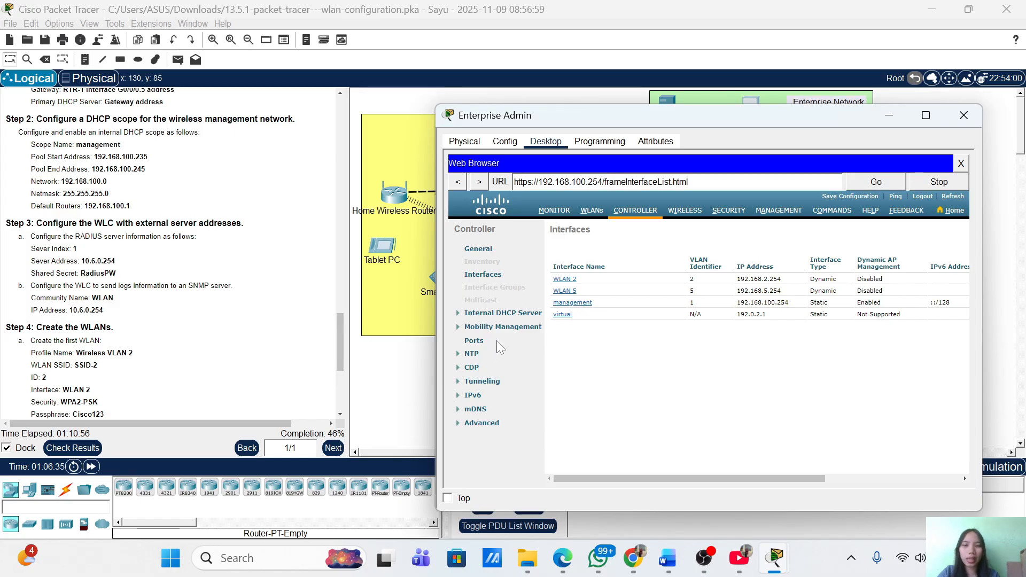
Create an internal DHCP scope named 'management' and open it for editing
left_click(487, 314)
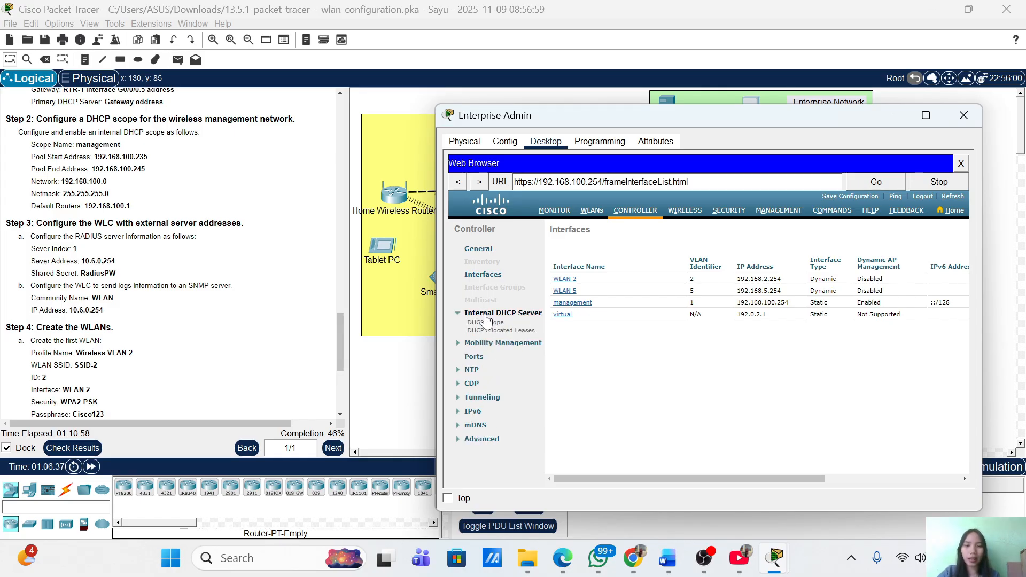
left_click(489, 323)
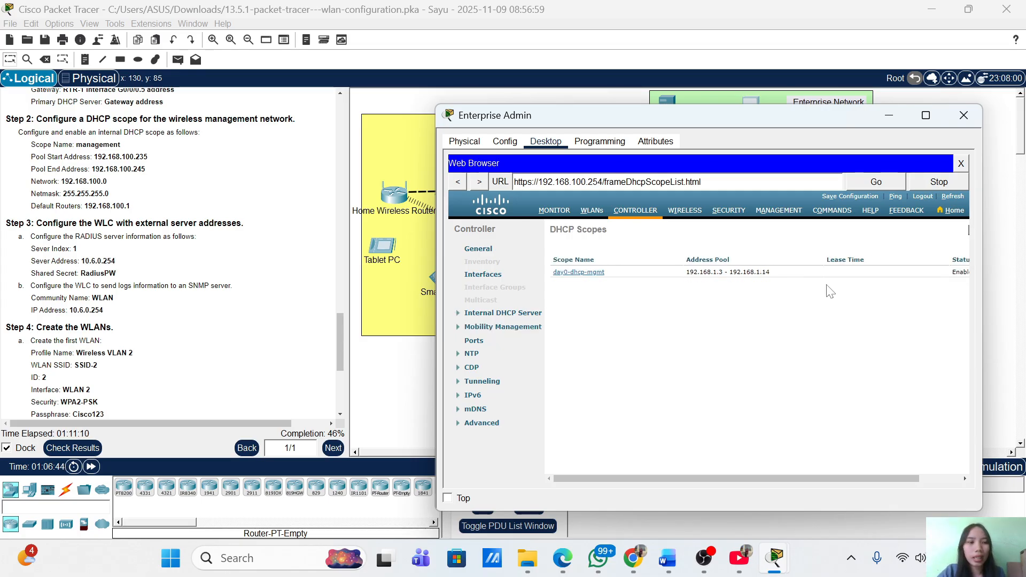
scroll(882, 328, "right", 2)
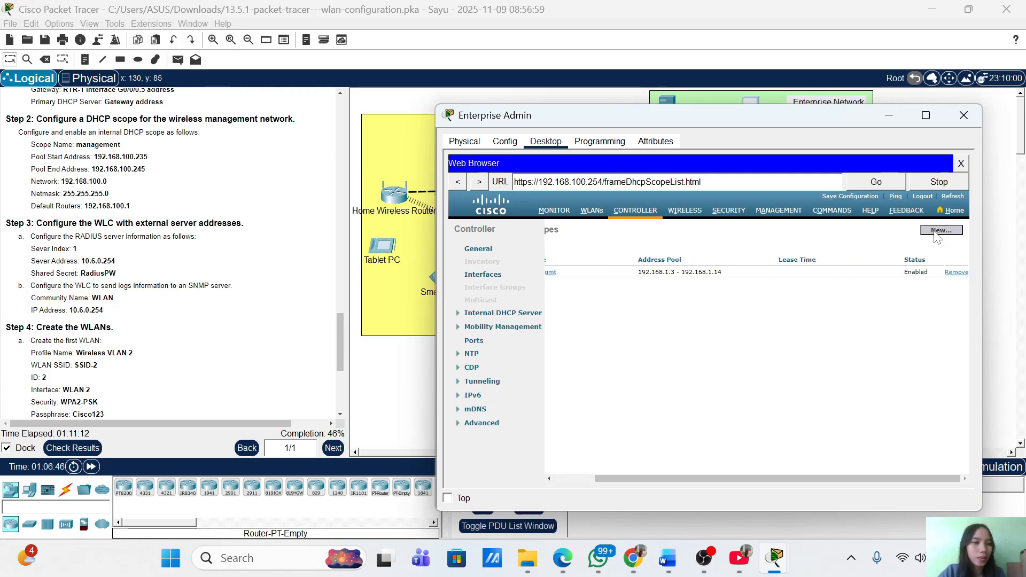
left_click(940, 231)
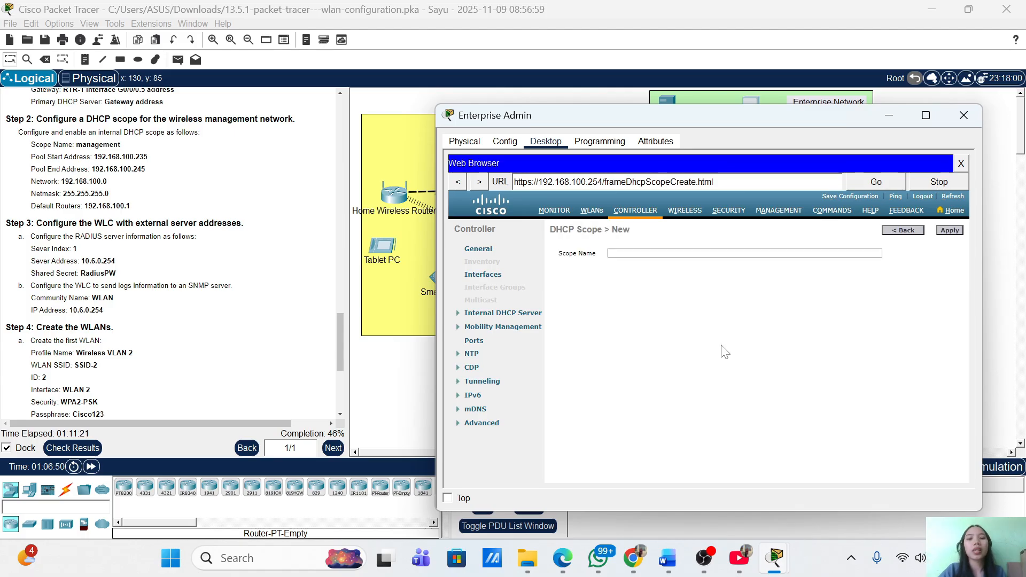
left_click(692, 253)
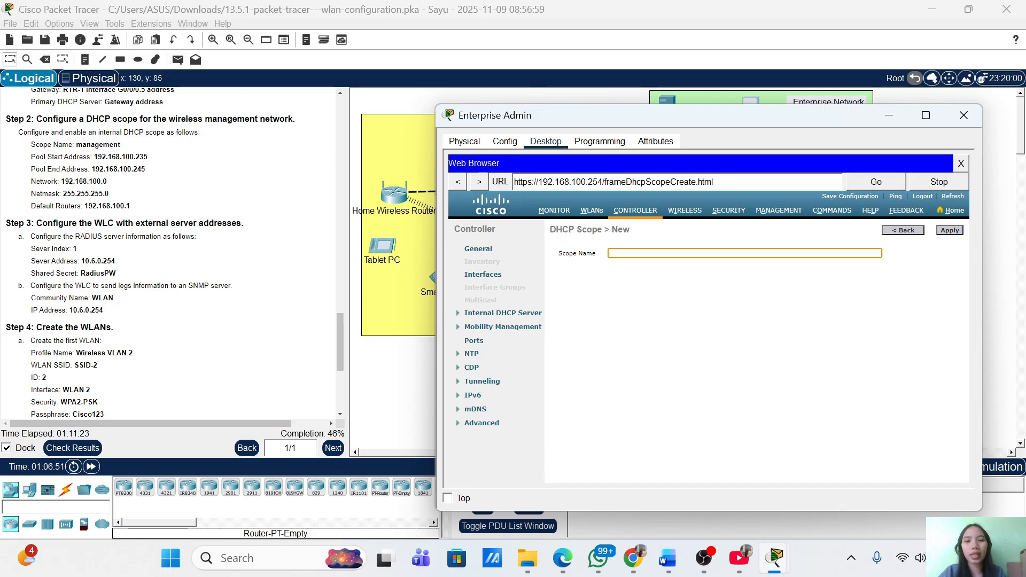
type("manag")
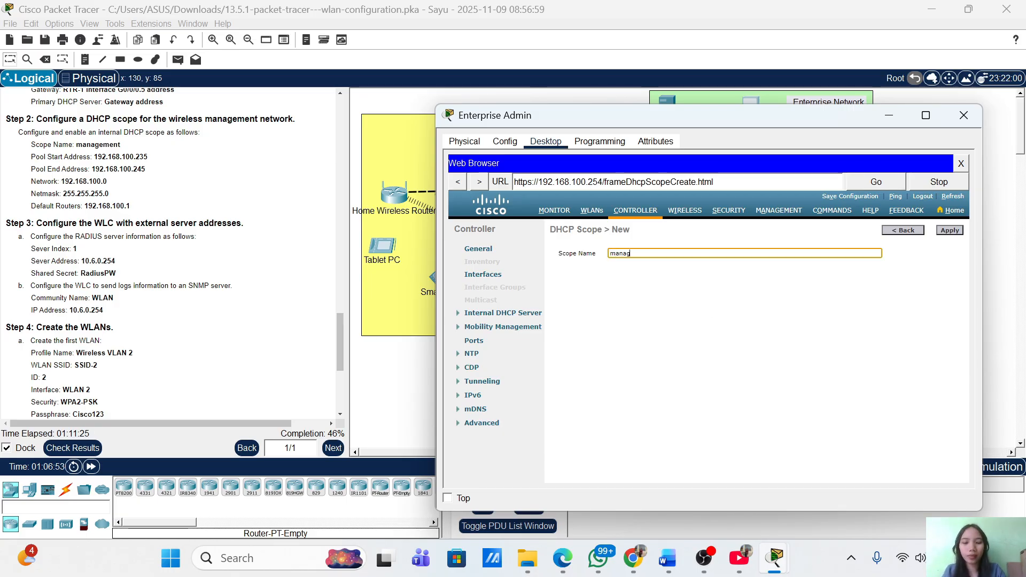
type("ement")
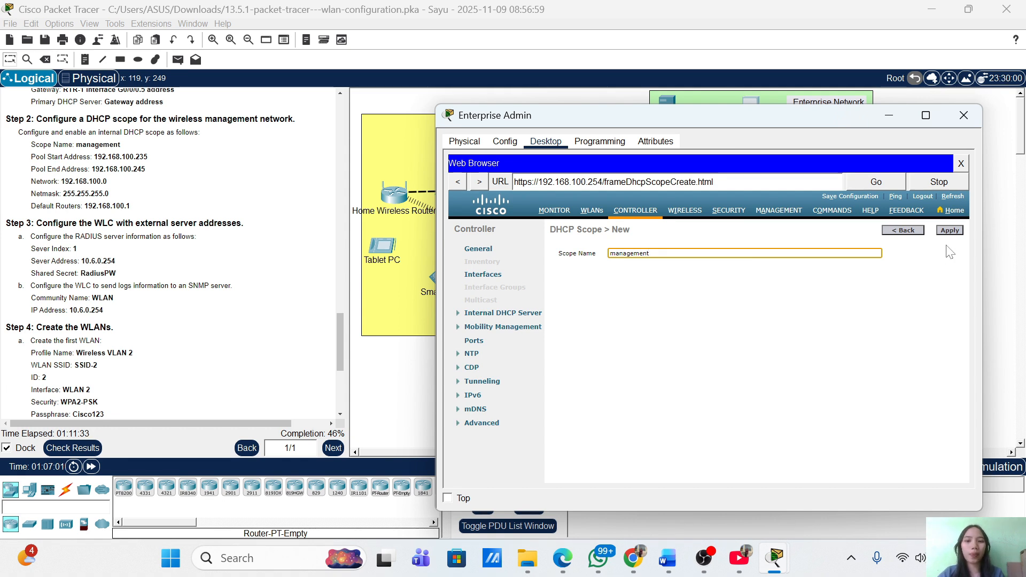
left_click(956, 230)
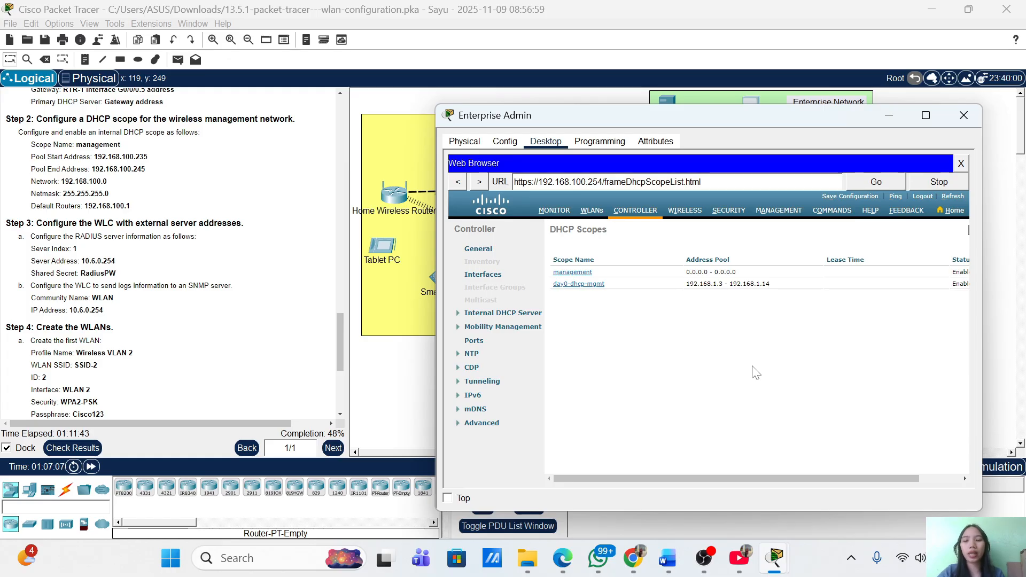
left_click(581, 275)
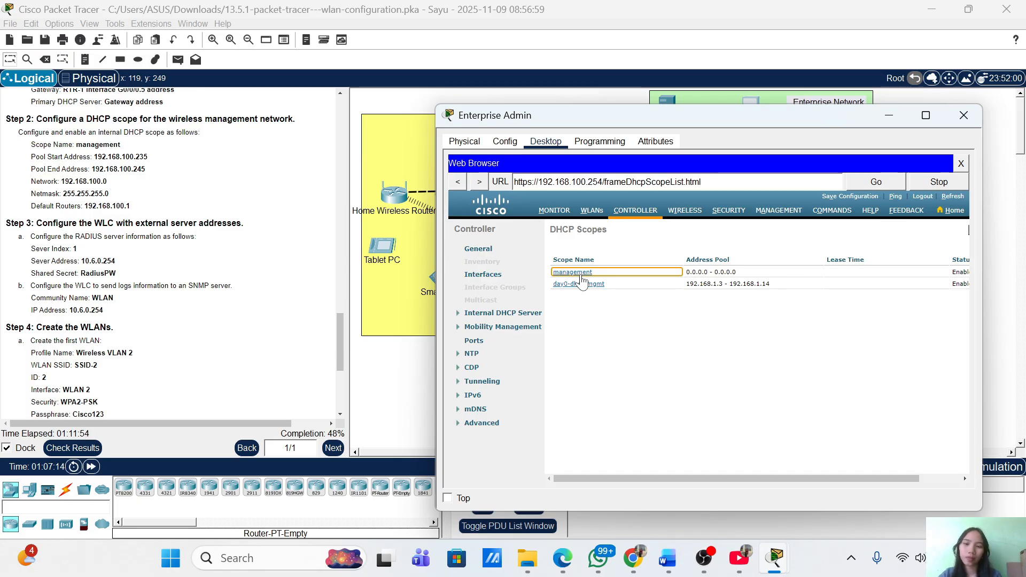
left_click(582, 274)
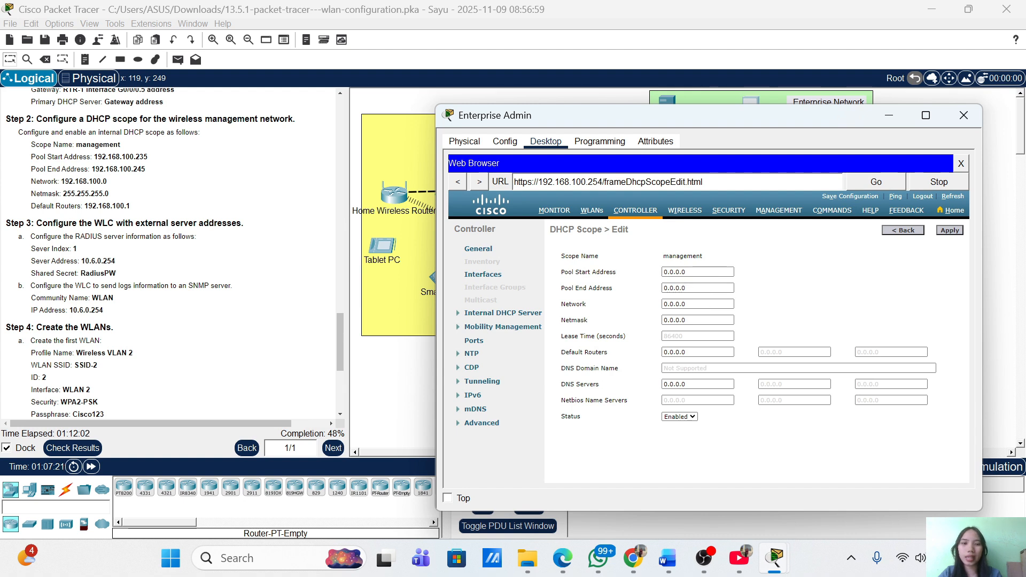
Set the management scope pool from 192.168.100.235 to 192.168.100.245
left_click(689, 272)
key("BackSpace")
key("BackSpace")
key("BackSpace")
key("BackSpace")
key("BackSpace")
key("BackSpace")
key("BackSpace")
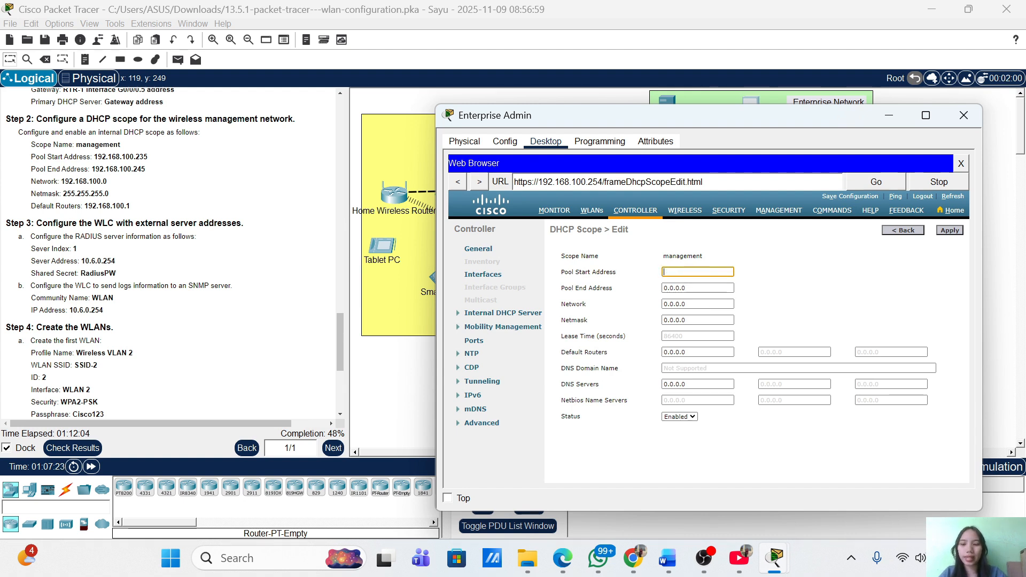
type("192.168")
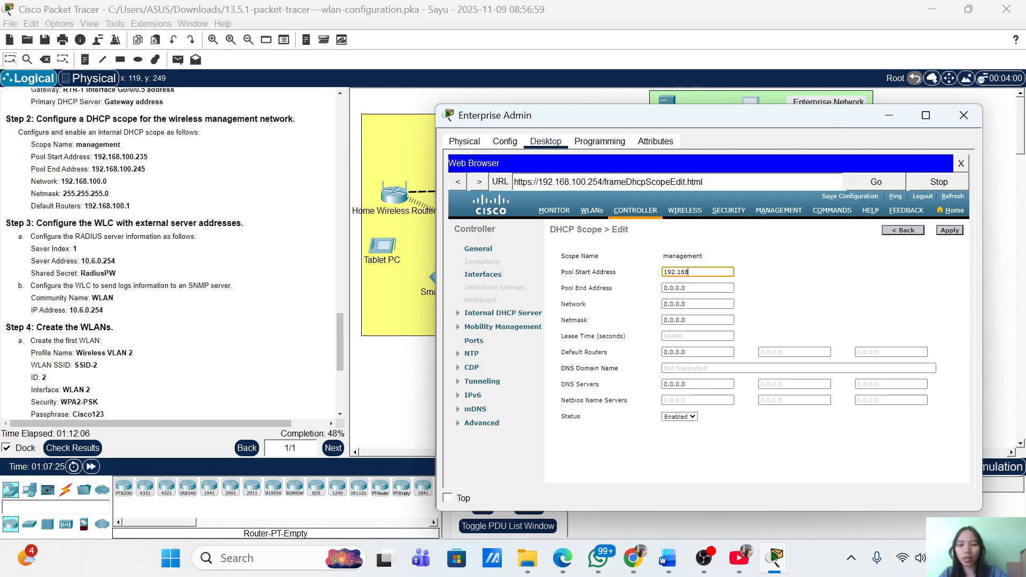
type(".100.235")
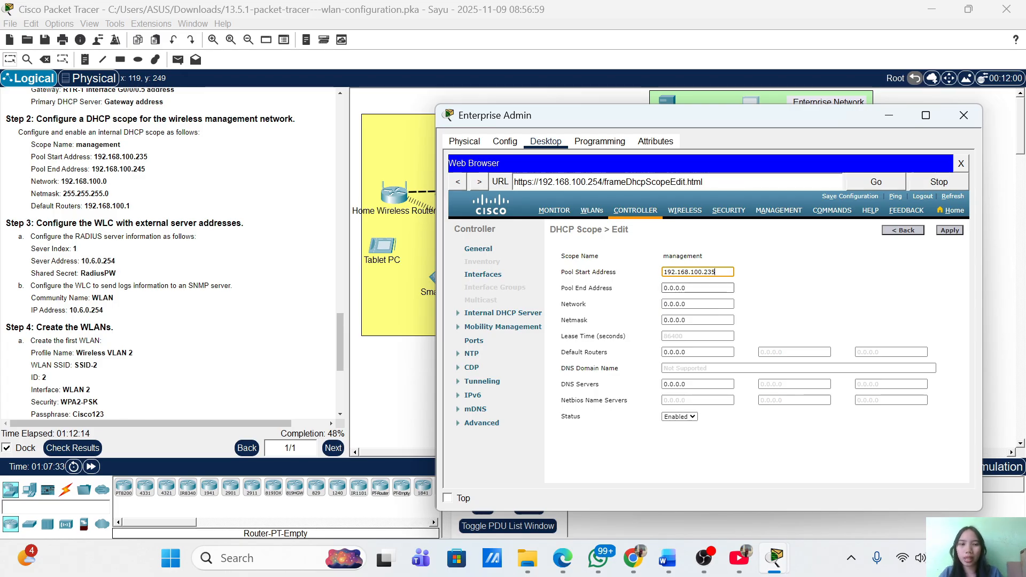
left_click(694, 288)
key("BackSpace")
key("BackSpace")
key("BackSpace")
key("BackSpace")
key("BackSpace")
key("BackSpace")
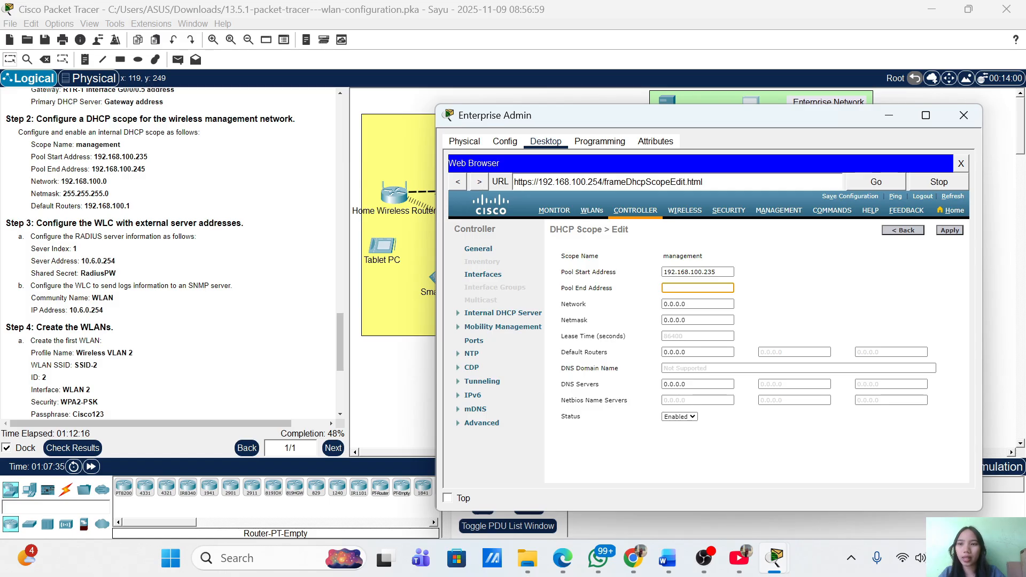
type("192.168.100")
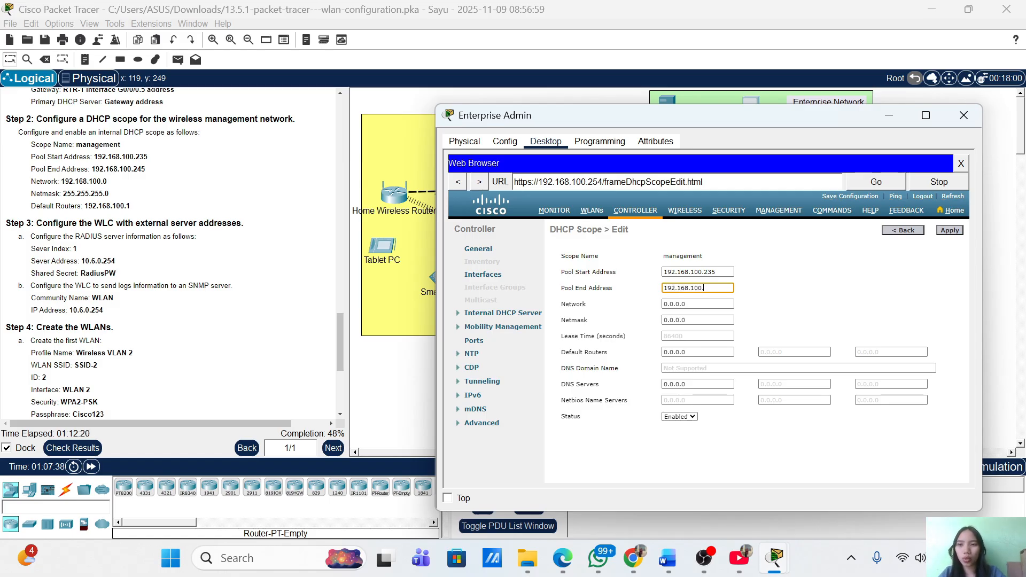
type(".245")
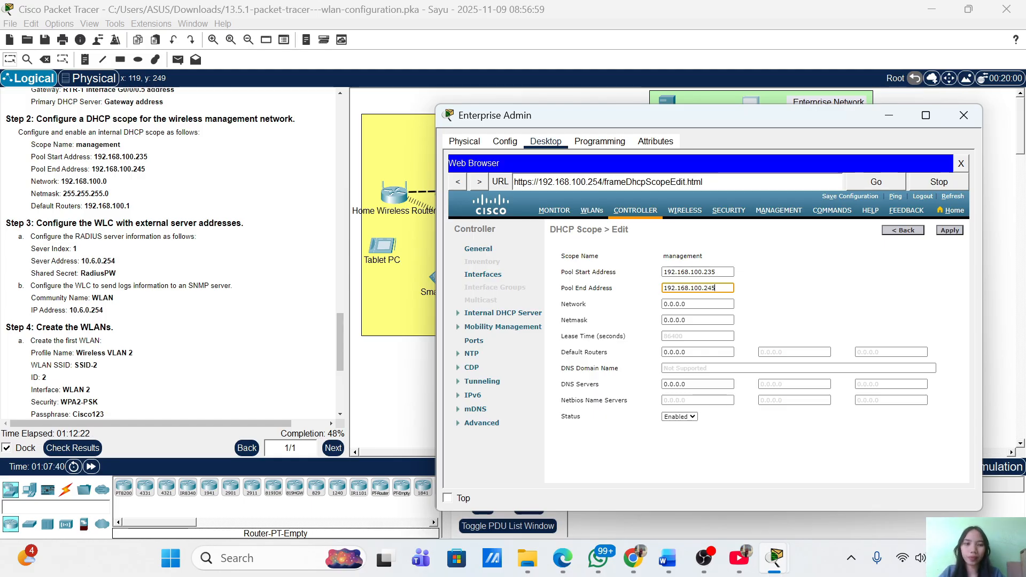
Set network 192.168.100.0, netmask 255.255.255.0 and default router 192.168.100.1, then apply
left_click(690, 304)
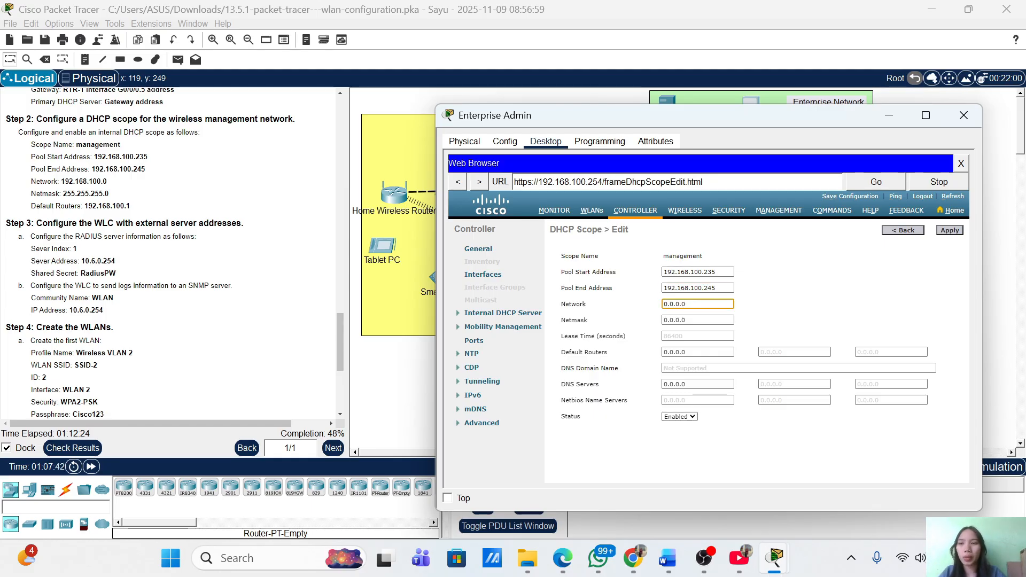
key("BackSpace")
key("BackSpace")
key("BackSpace")
key("BackSpace")
key("BackSpace")
key("BackSpace")
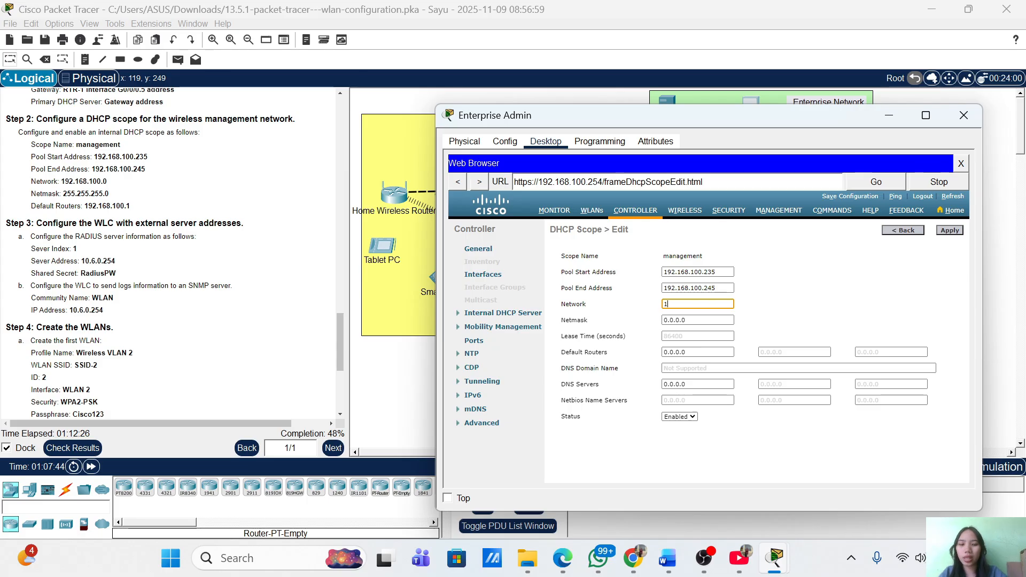
type("192.168")
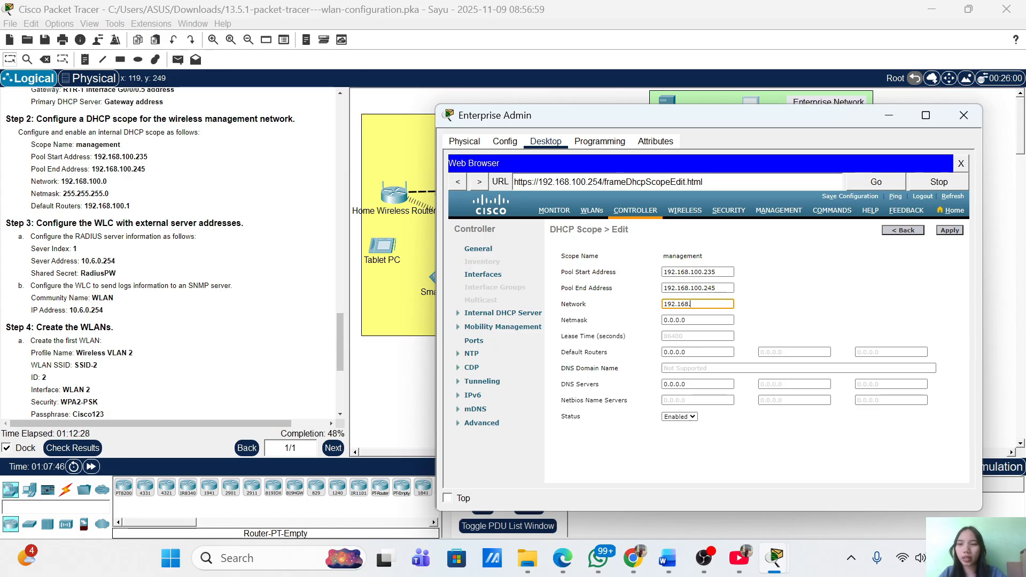
type(".100")
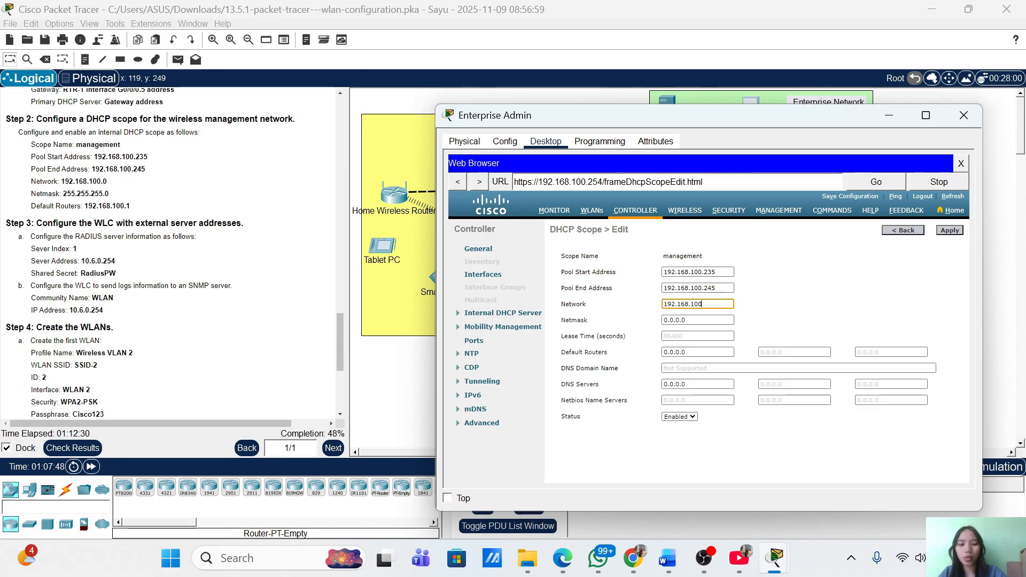
type(".0")
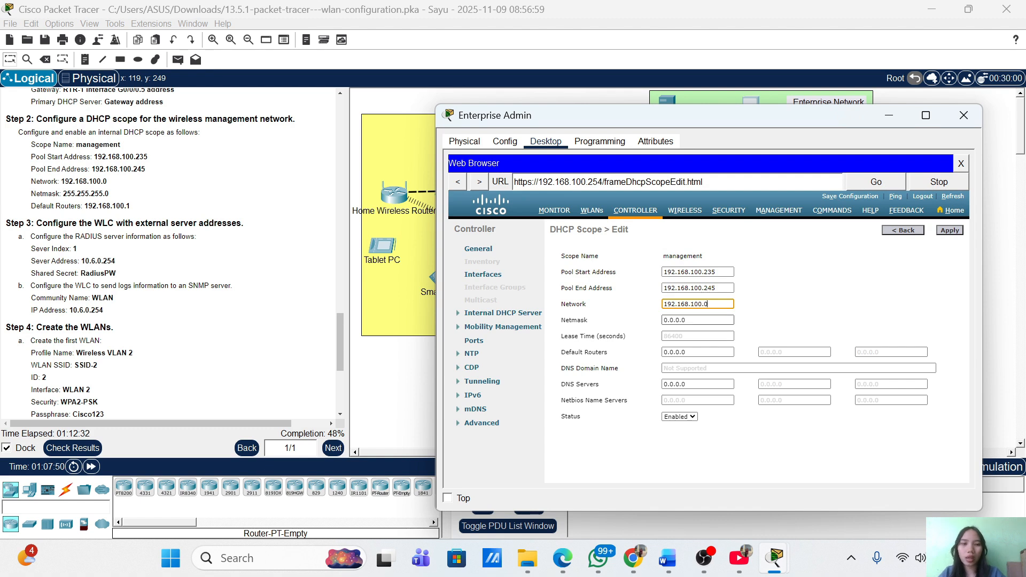
left_click(690, 320)
key("BackSpace")
key("BackSpace")
key("BackSpace")
key("BackSpace")
key("BackSpace")
key("BackSpace")
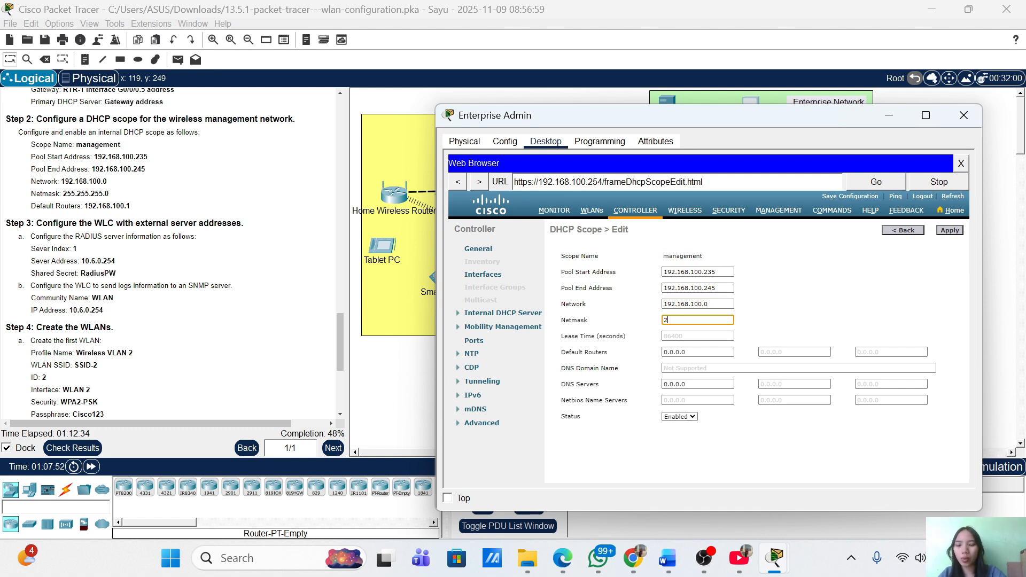
type("255.255.255.0")
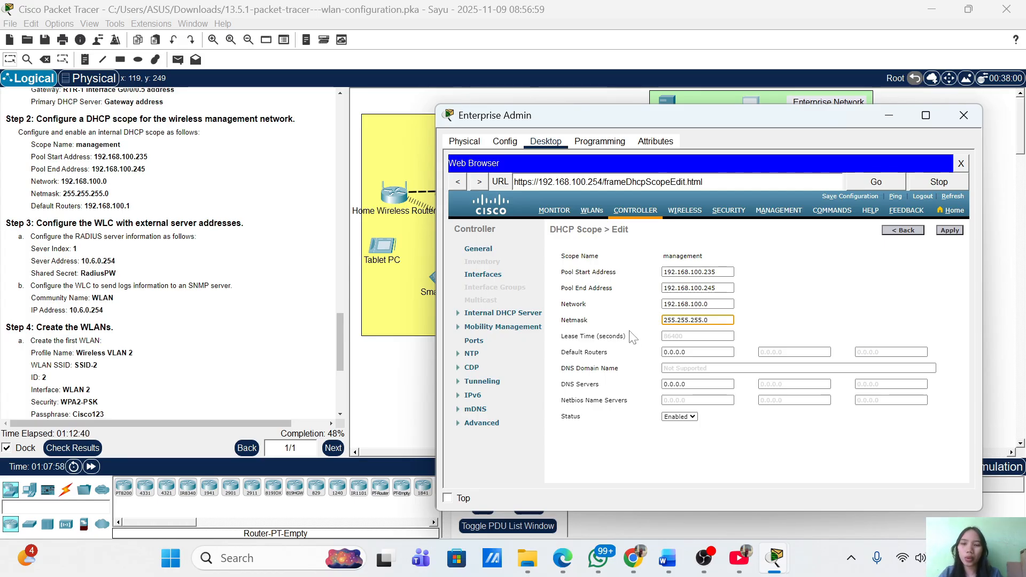
left_click(690, 352)
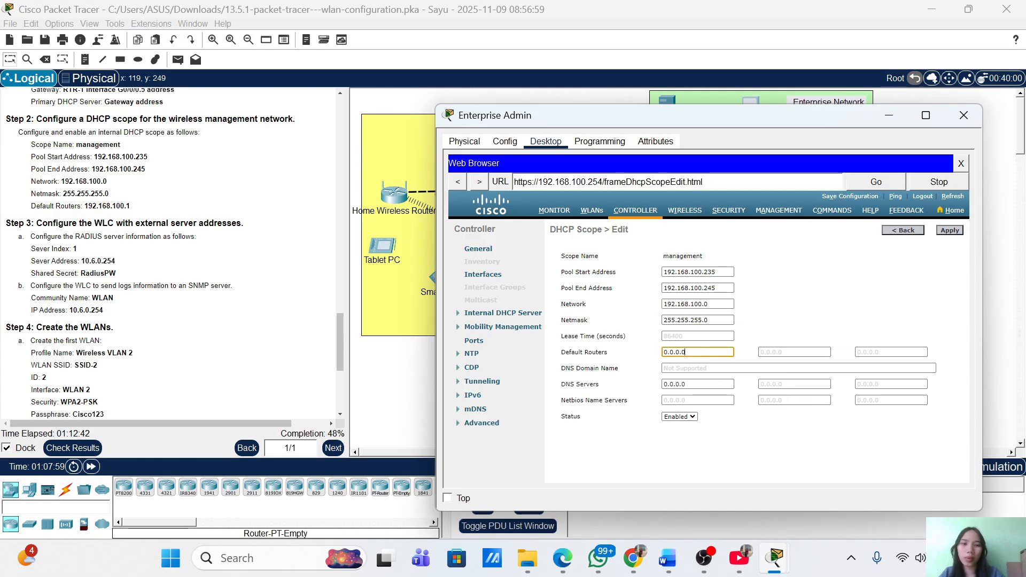
key("BackSpace")
key("BackSpace")
key("BackSpace")
key("BackSpace")
key("BackSpace")
key("BackSpace")
key("BackSpace")
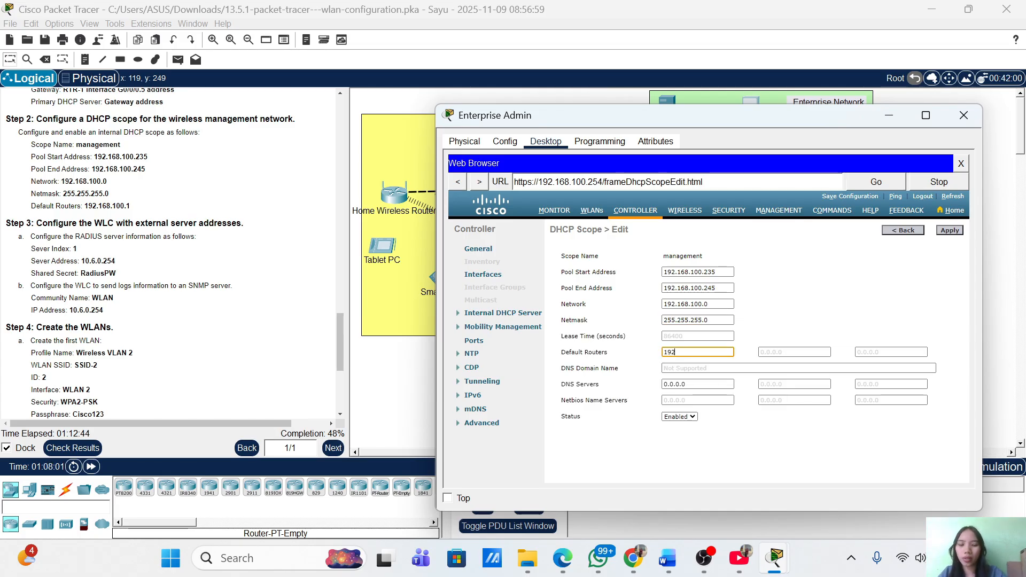
type("192.168.100.1")
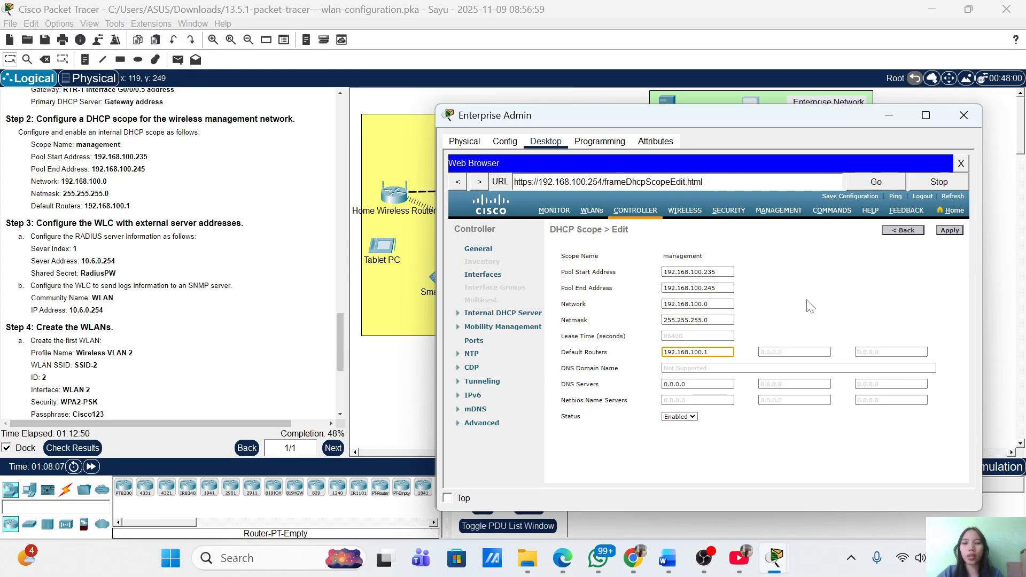
left_click(950, 231)
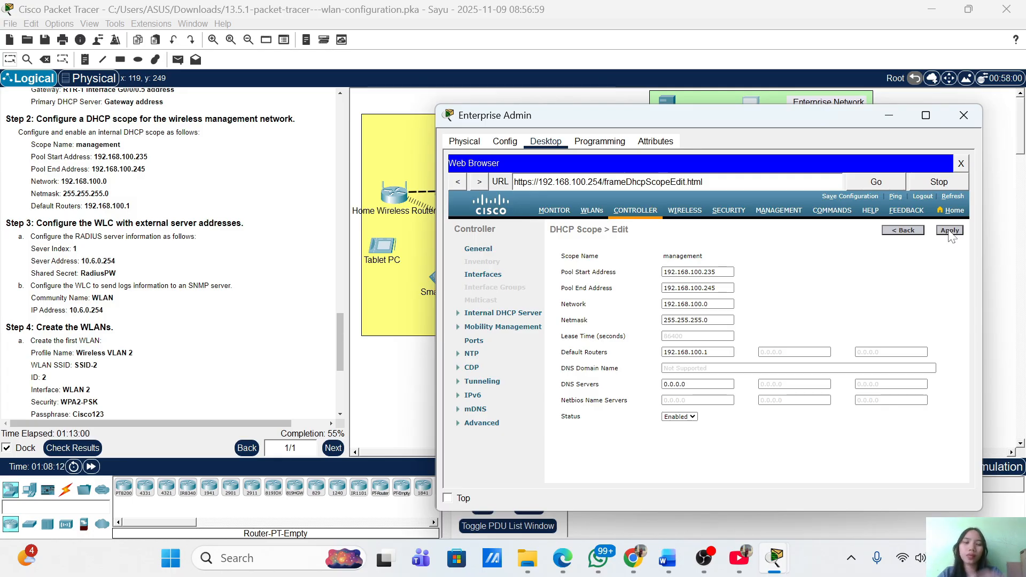
Return to the DHCP Scopes list and verify the management pool 192.168.100.235–192.168.100.245
left_click(951, 231)
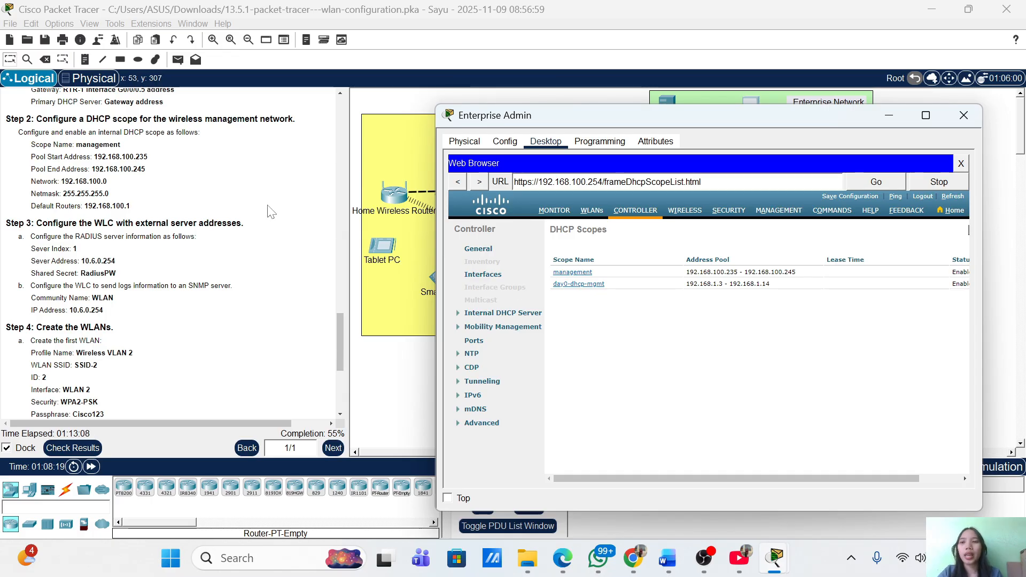
scroll(183, 289, "down", 1)
scroll(184, 288, "down", 2)
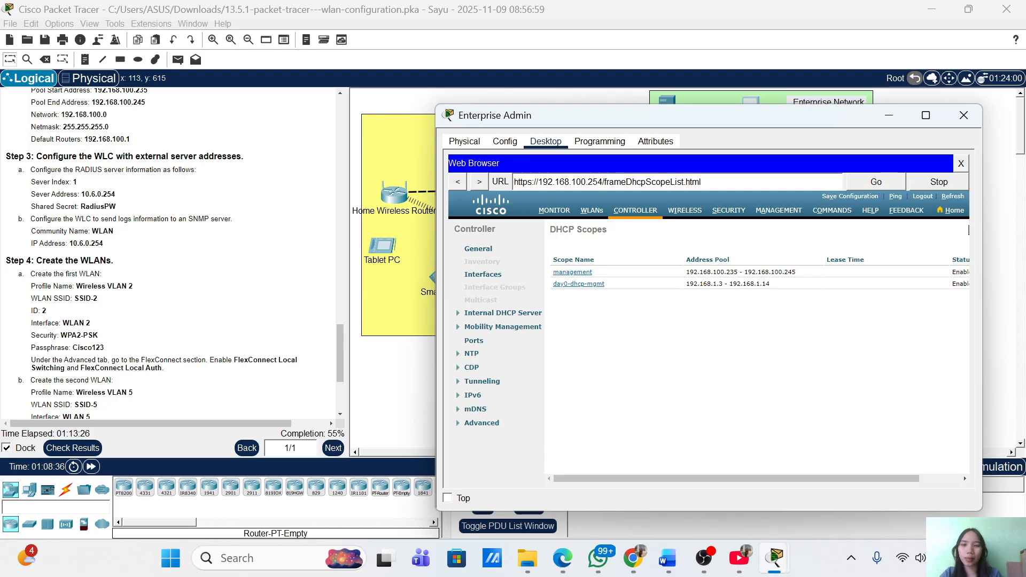
Go to SECURITY and start a new RADIUS authentication server entry
left_click(729, 212)
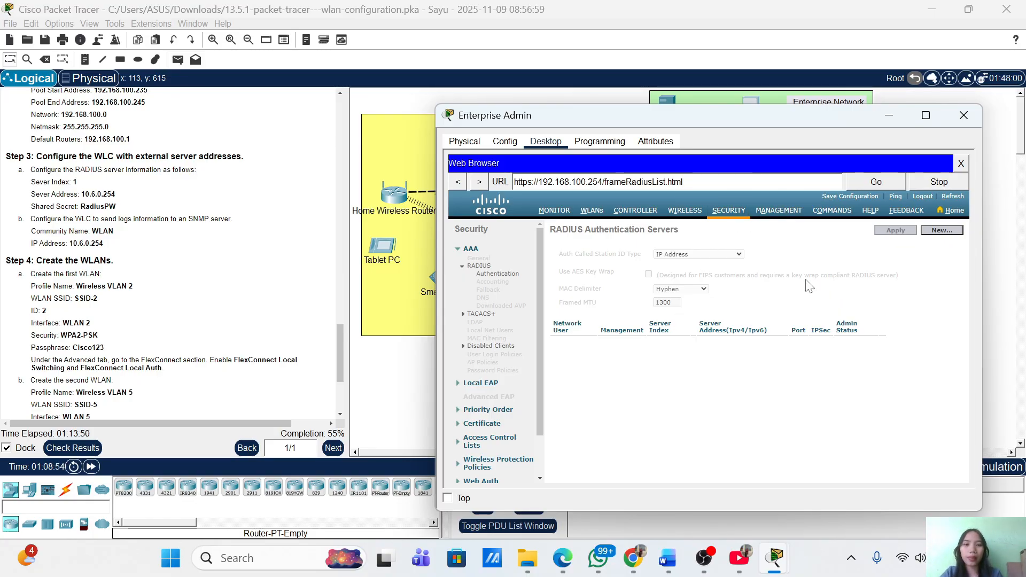
left_click(947, 231)
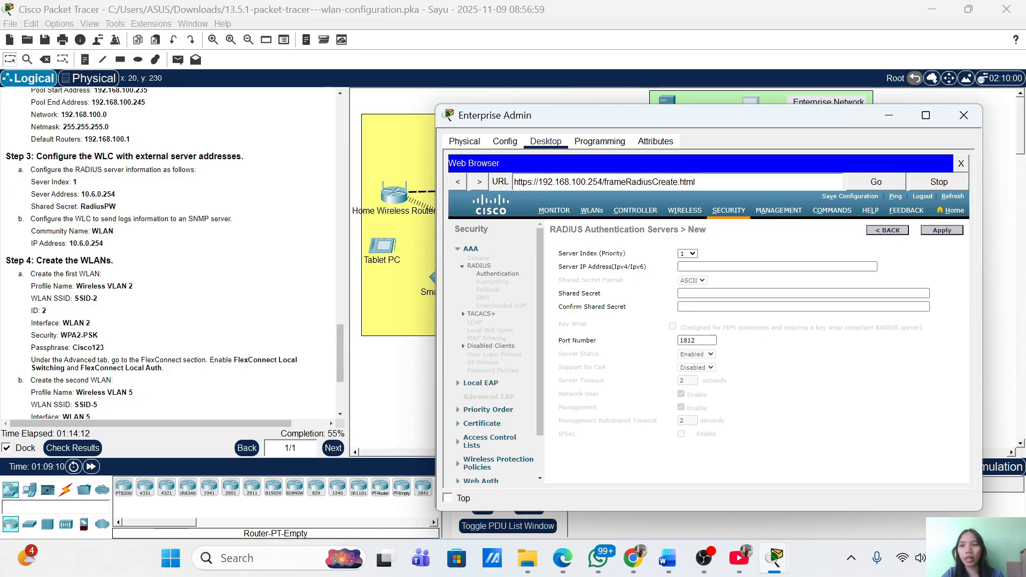
Enter RADIUS server IP 10.6.0.254 and type the shared secret in both secret fields
scroll(171, 253, "down", 2)
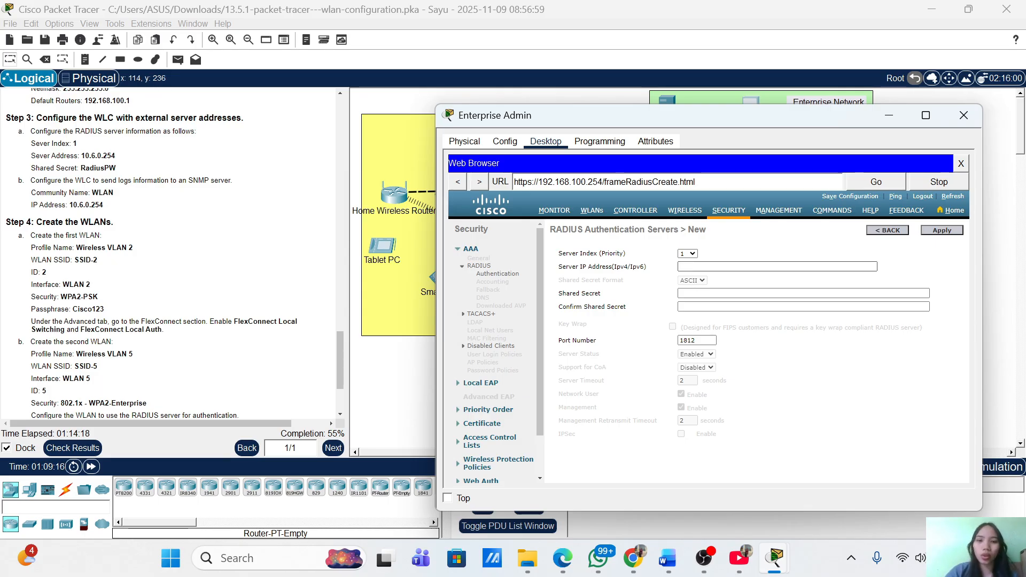
left_click(777, 267)
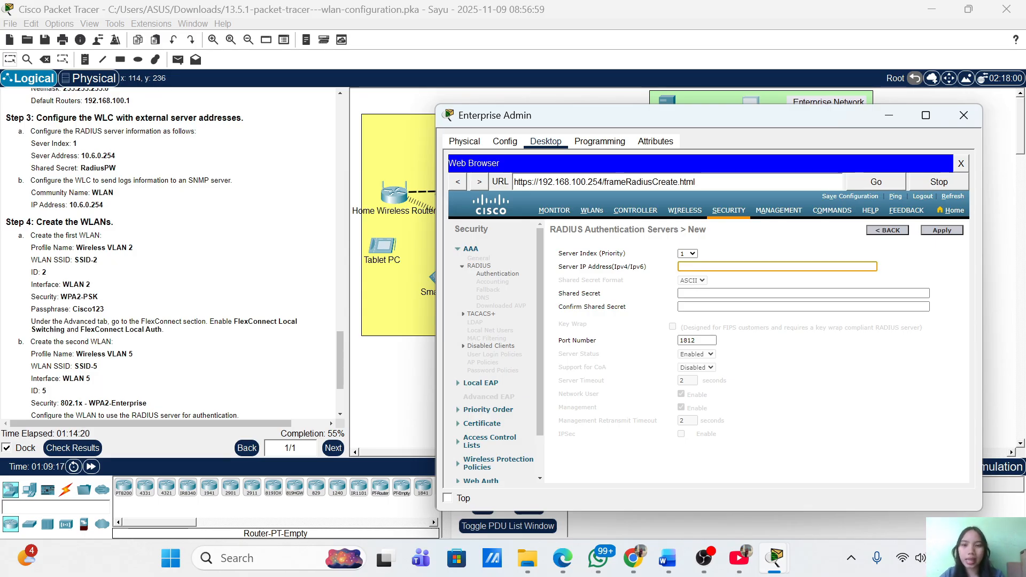
type("10.6")
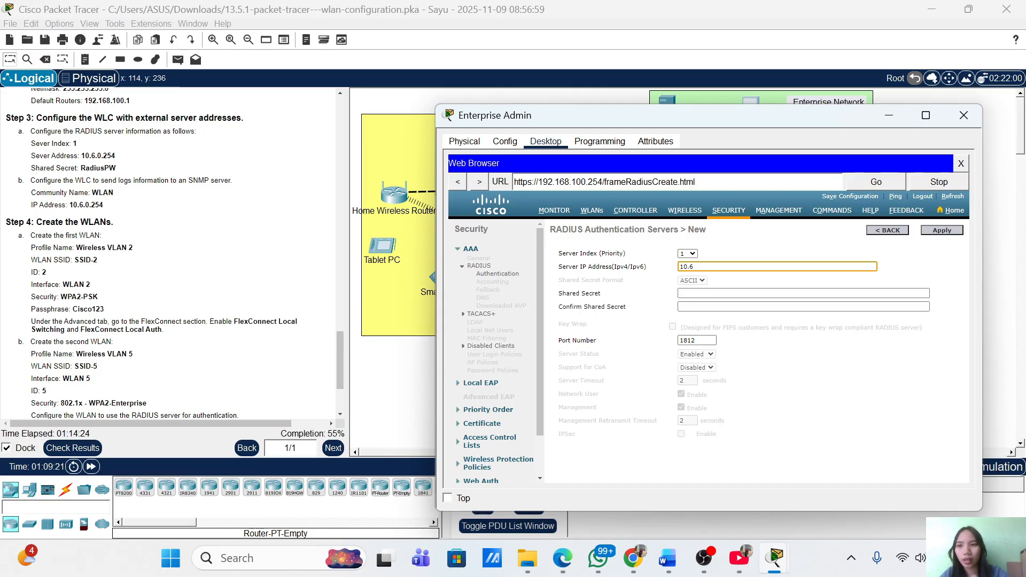
type(".0")
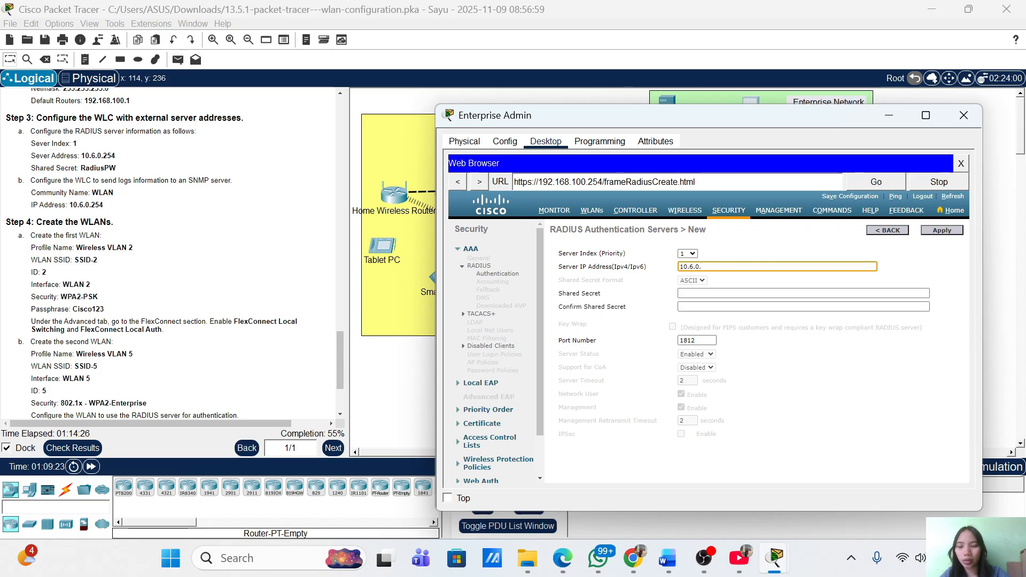
type(".254")
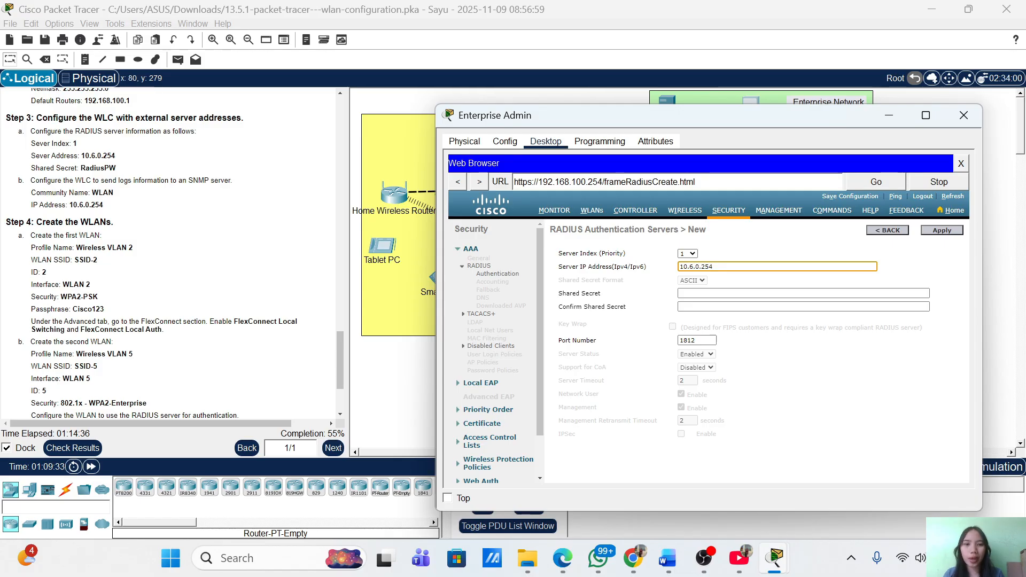
left_click(691, 294)
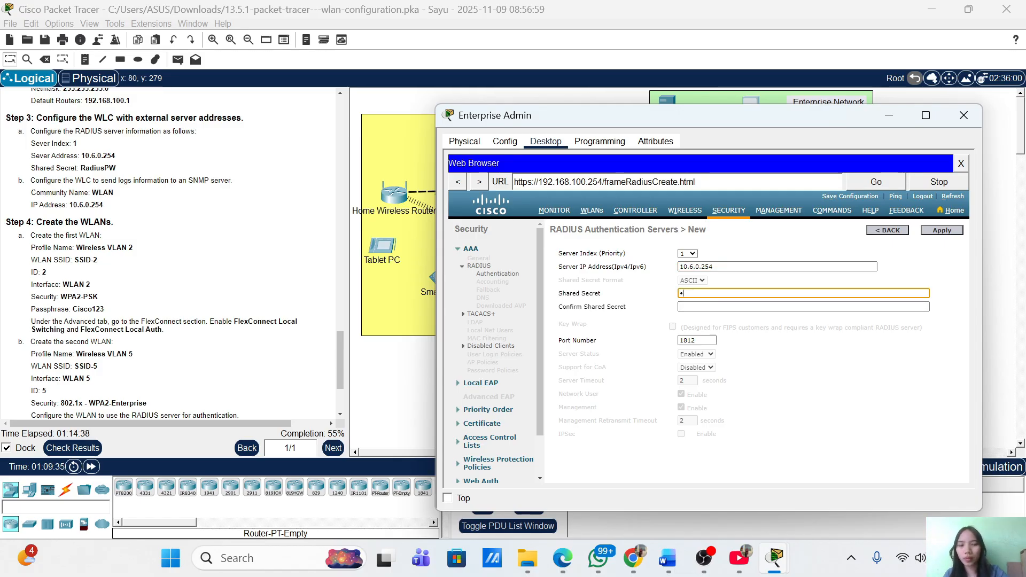
type("Radi")
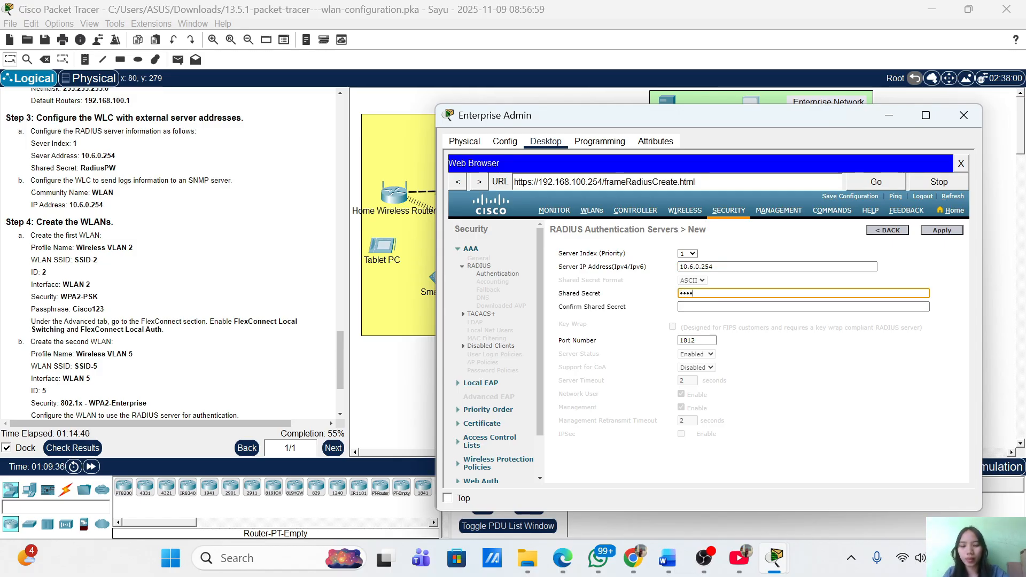
type("usP")
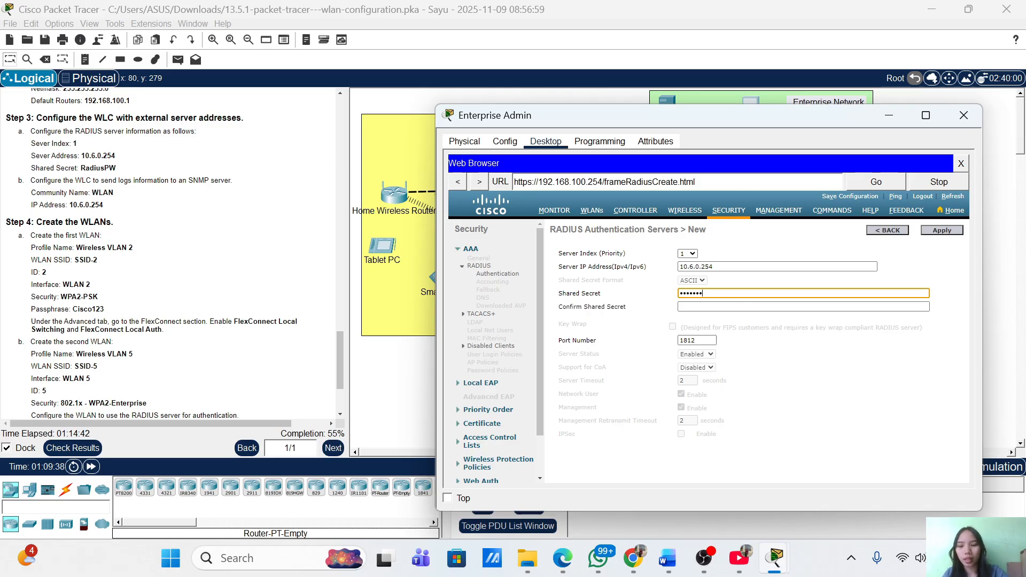
type("W")
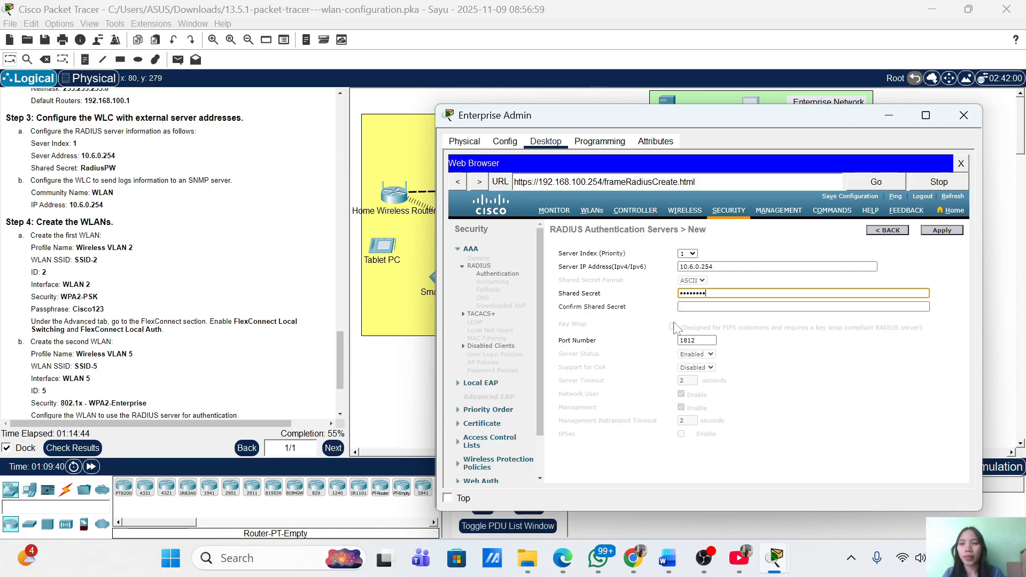
key("Tab")
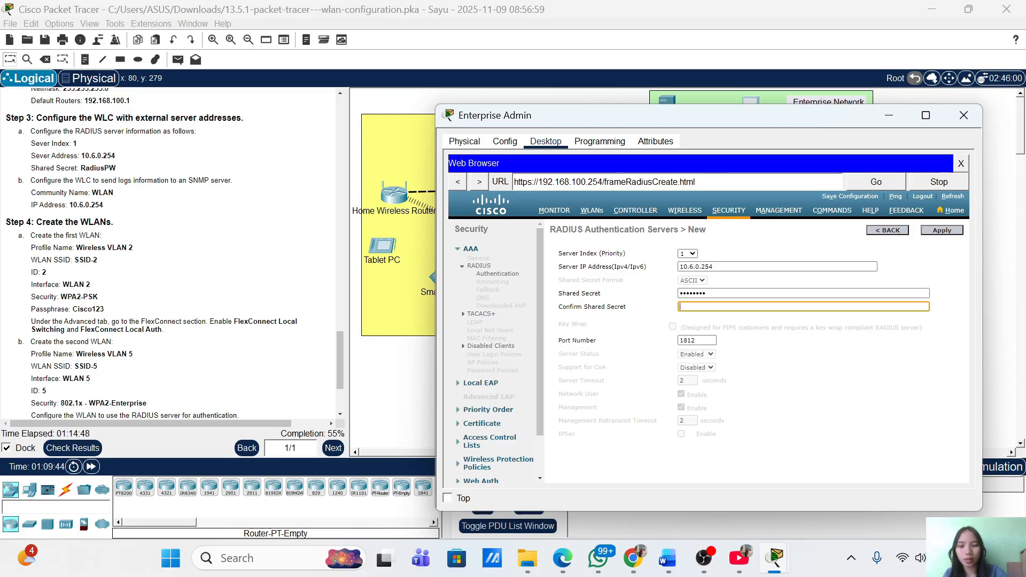
type("RadiusPW")
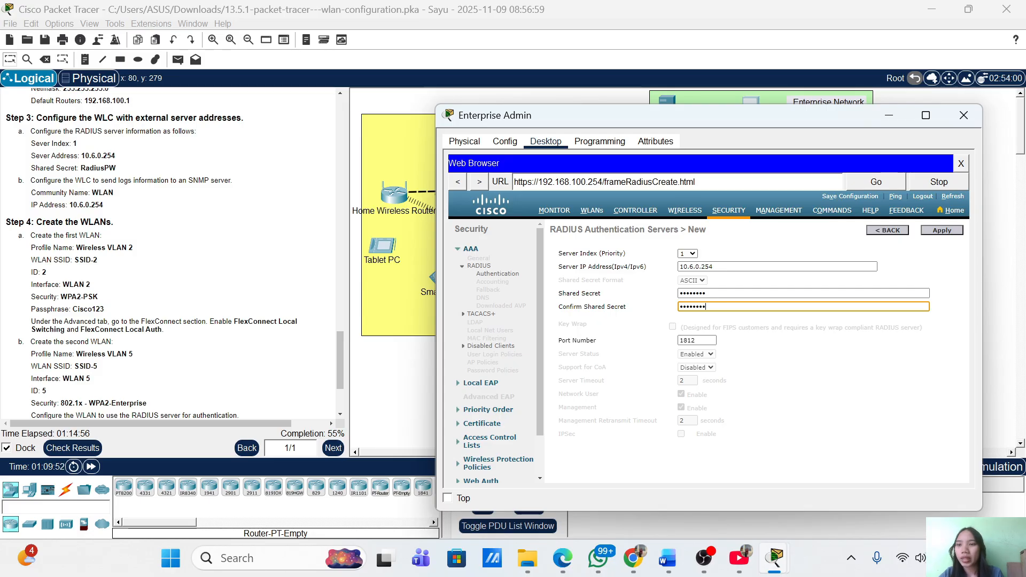
left_click(951, 234)
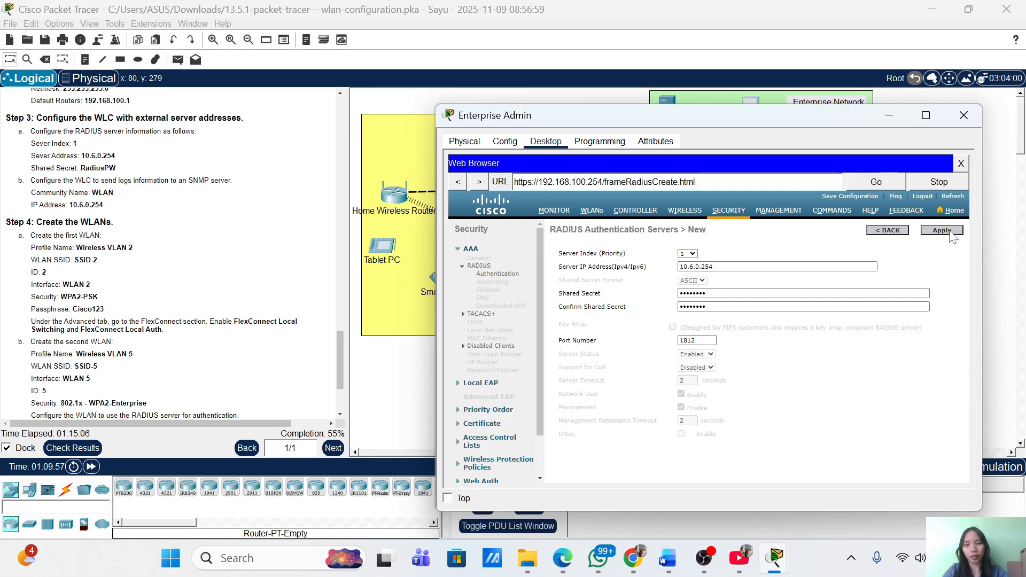
Save RADIUS server 10.6.0.254 on port 1812, then show the Management Summary page
left_click(951, 234)
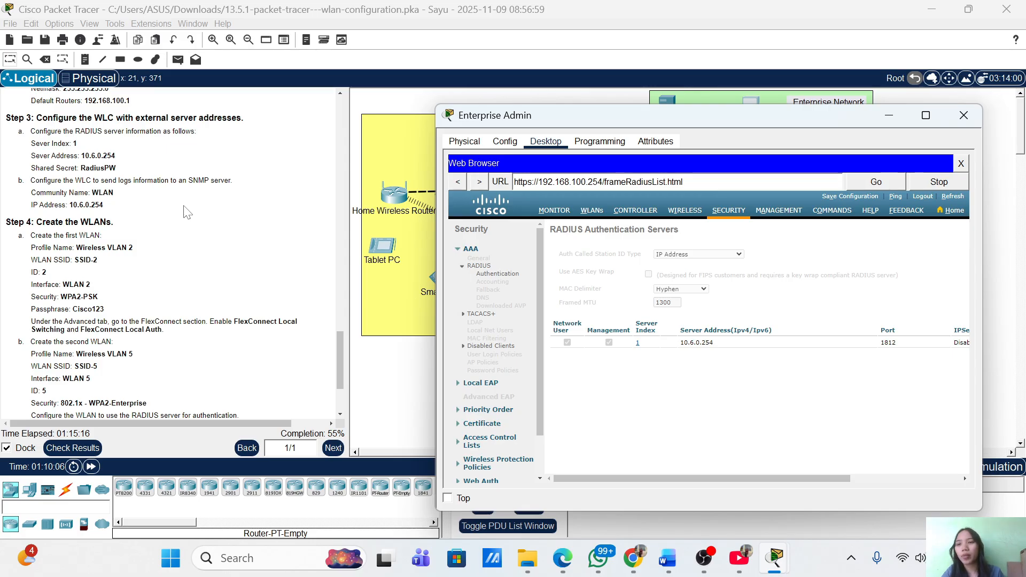
scroll(141, 192, "down", 3)
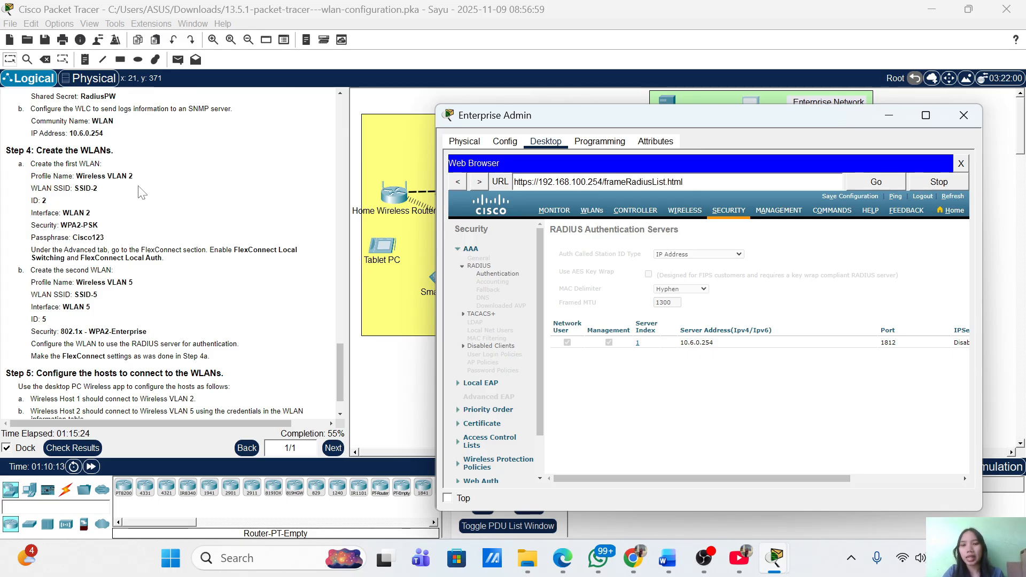
left_click(781, 213)
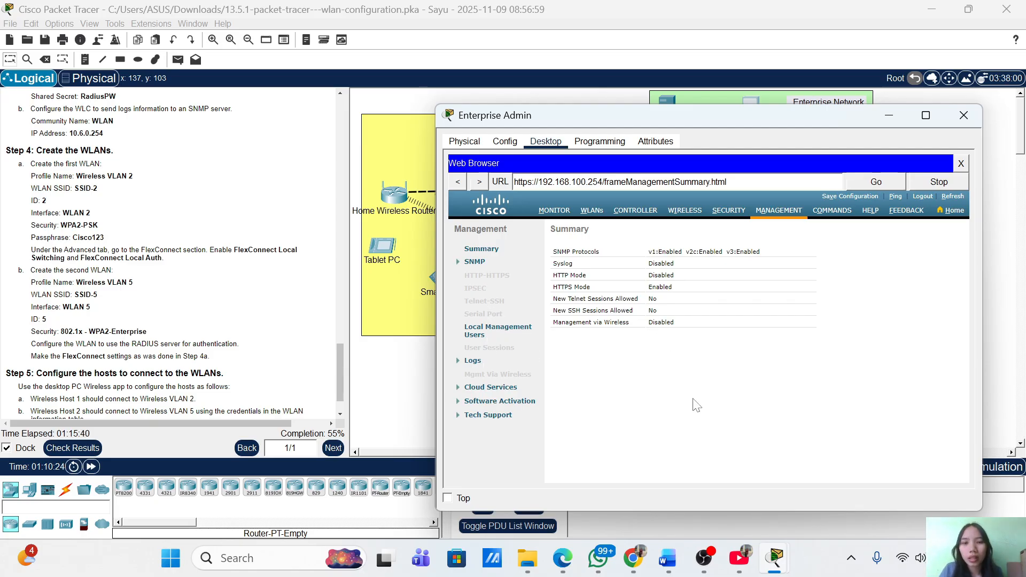
Open a new SNMP trap receiver form under Management > SNMP > Trap Receivers
left_click(476, 263)
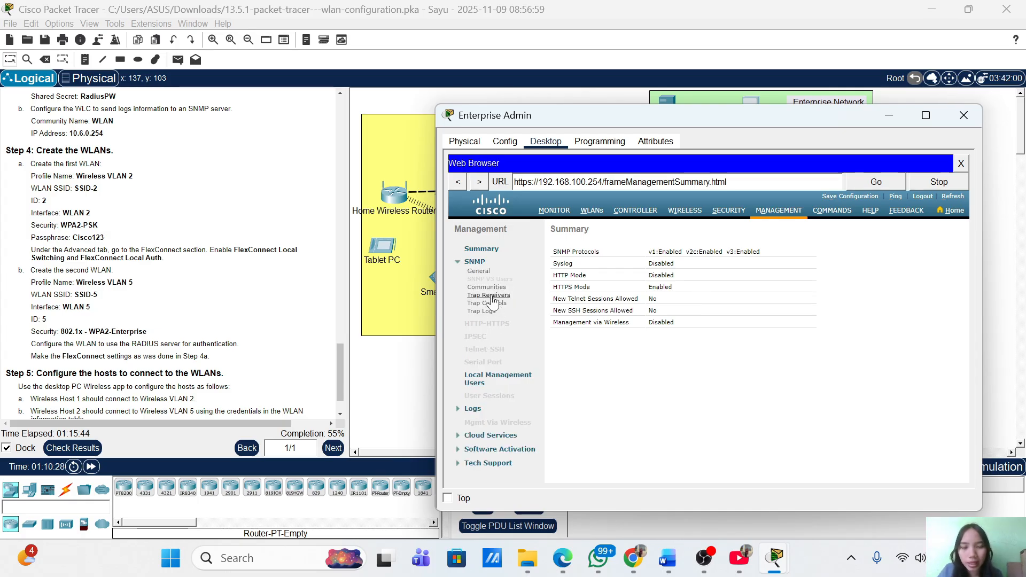
left_click(490, 297)
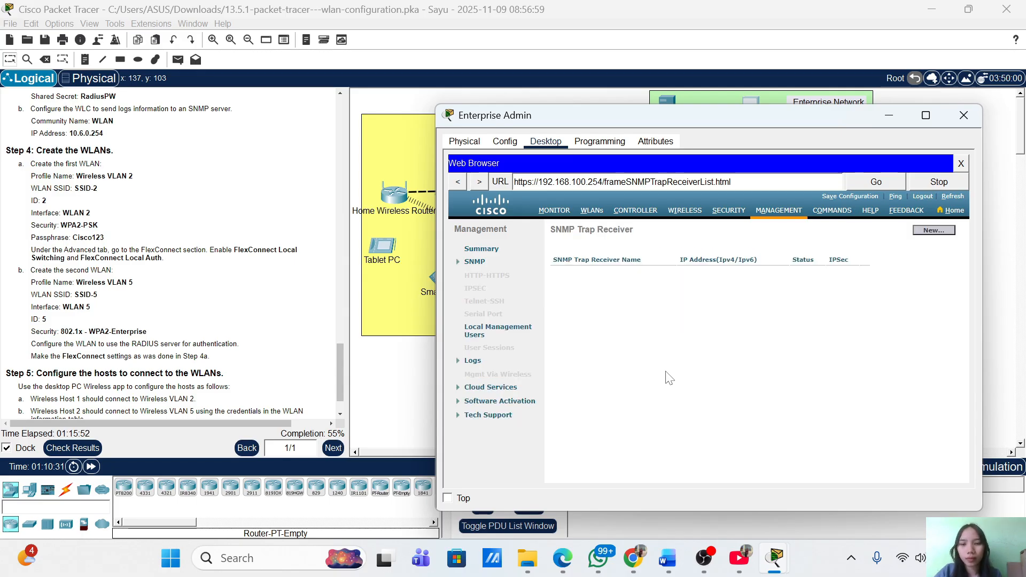
left_click(933, 233)
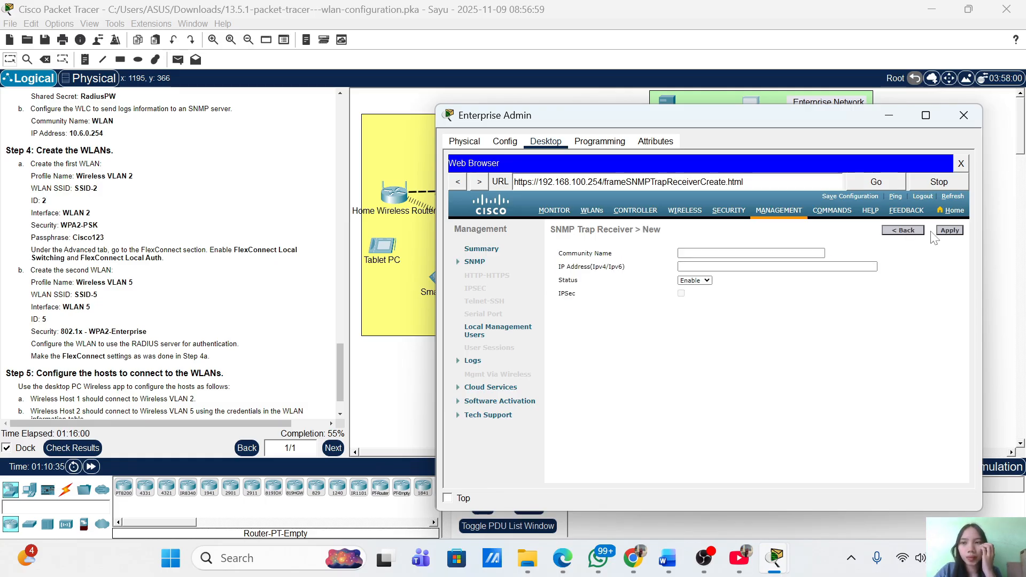
left_click(695, 254)
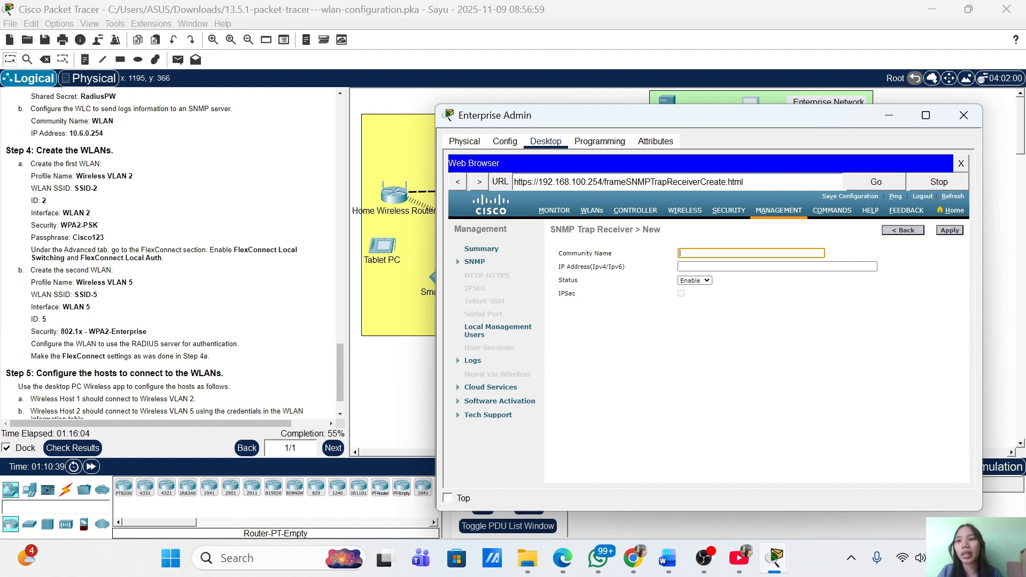
type("W")
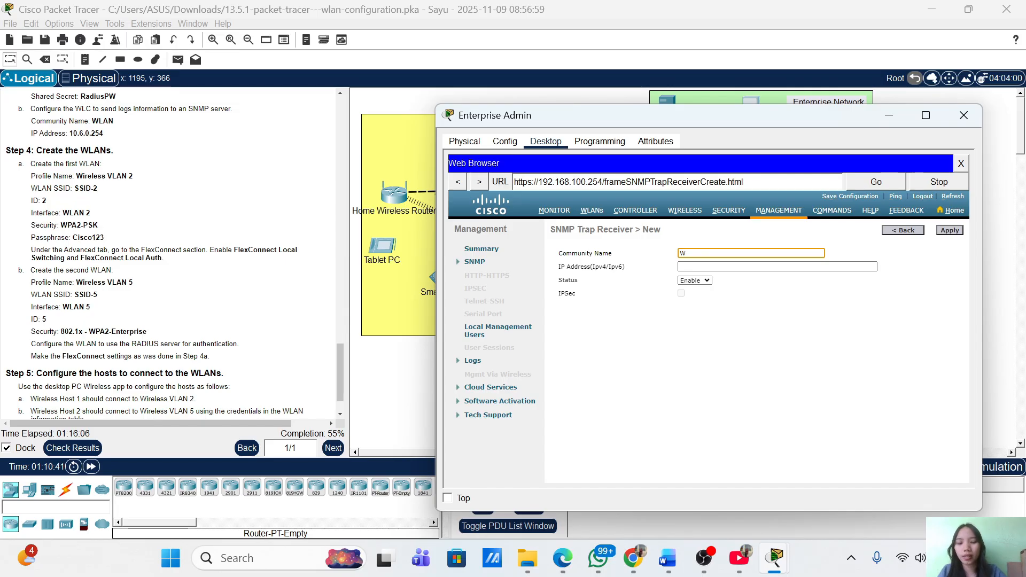
type("LAN")
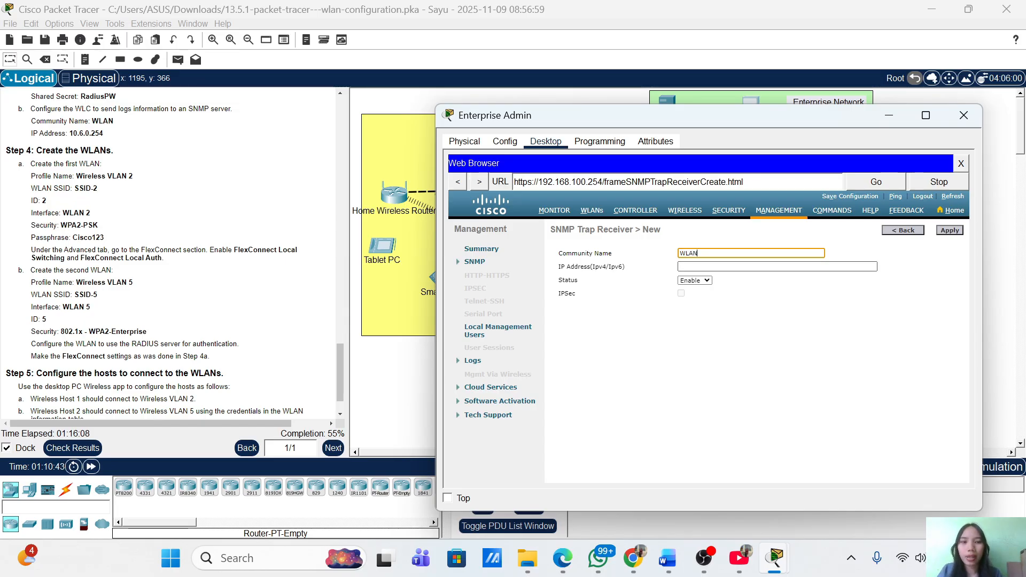
key("Tab")
type("10.")
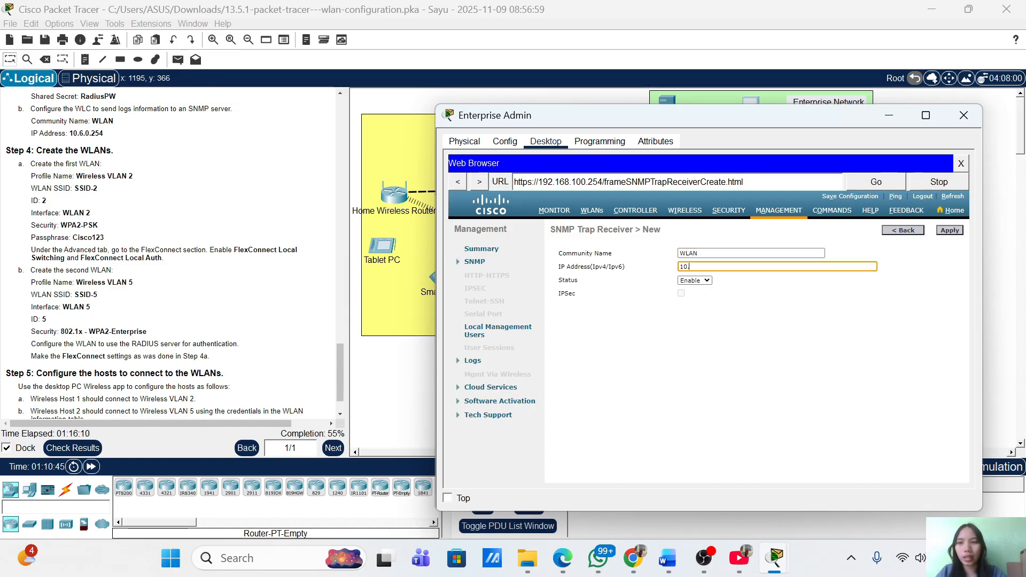
key("BackSpace")
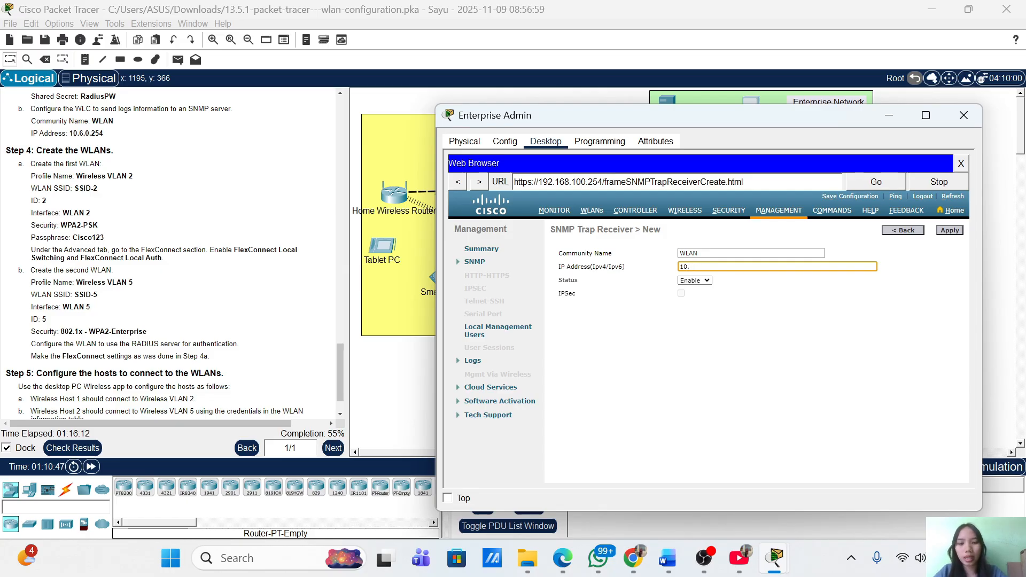
type("6.0.254")
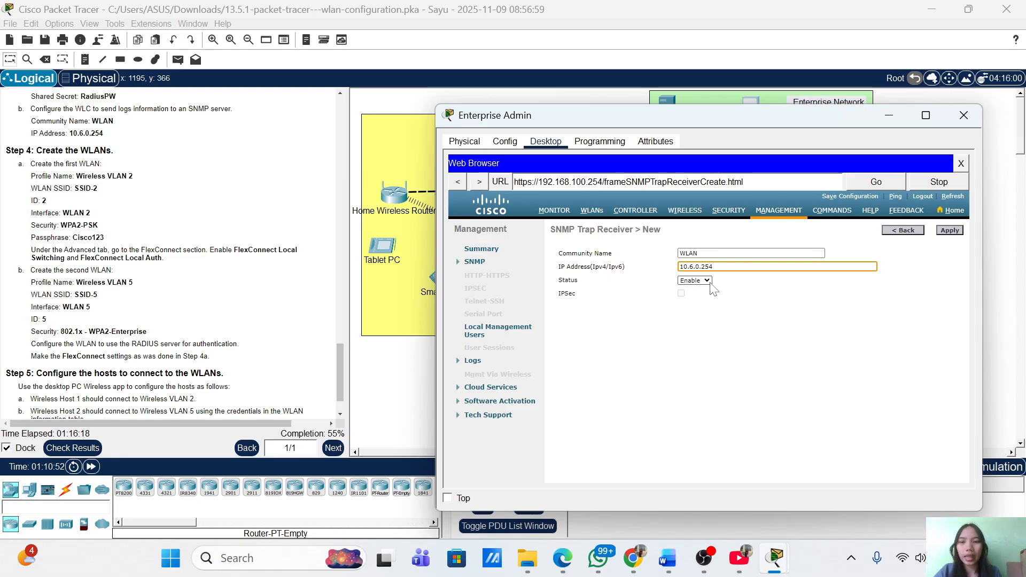
left_click(955, 233)
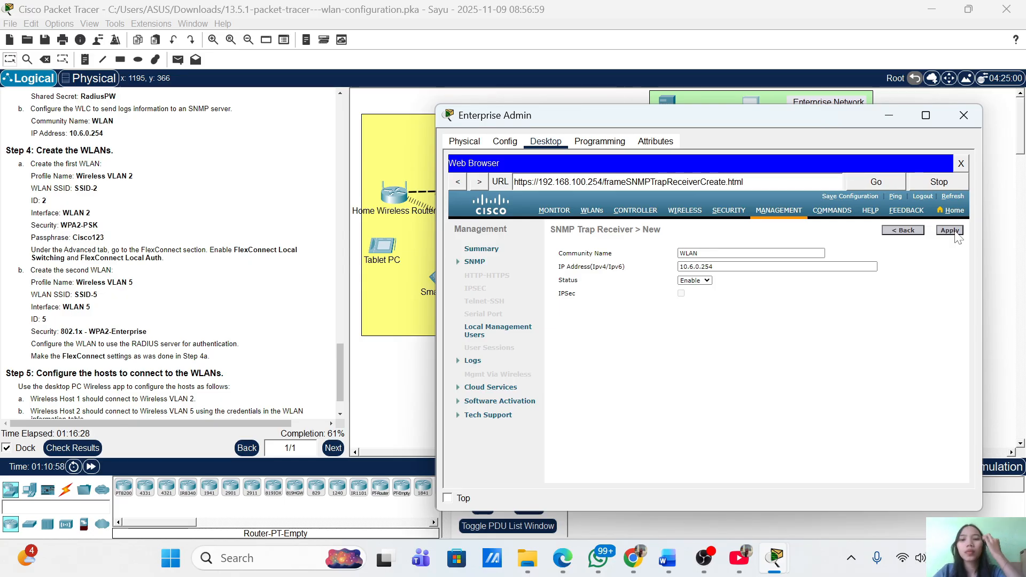
left_click(951, 231)
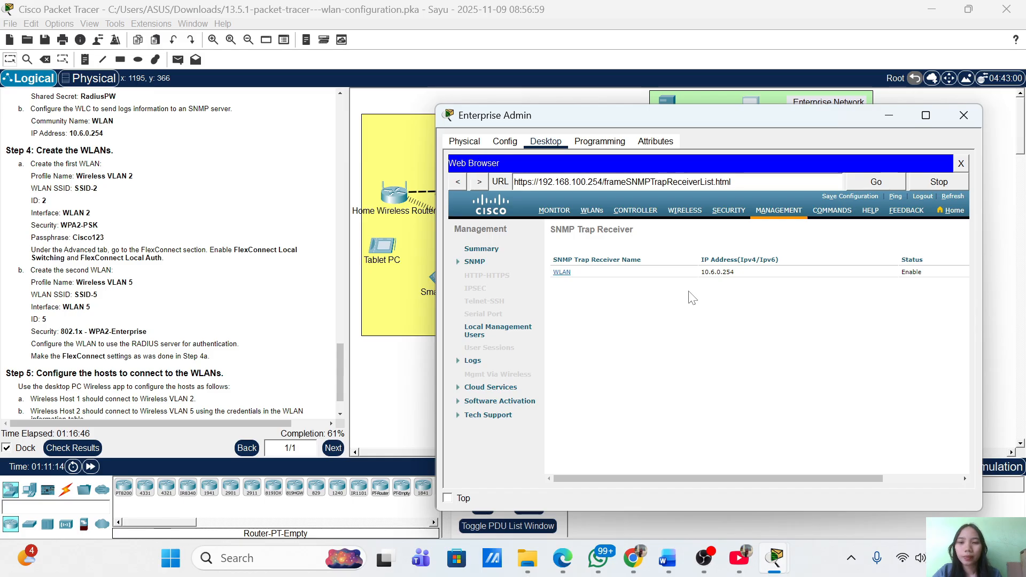
Start a new WLAN with profile name 'Wireless VLAN 2', SSID 'SSID-2' and WLAN ID 2
left_click(592, 211)
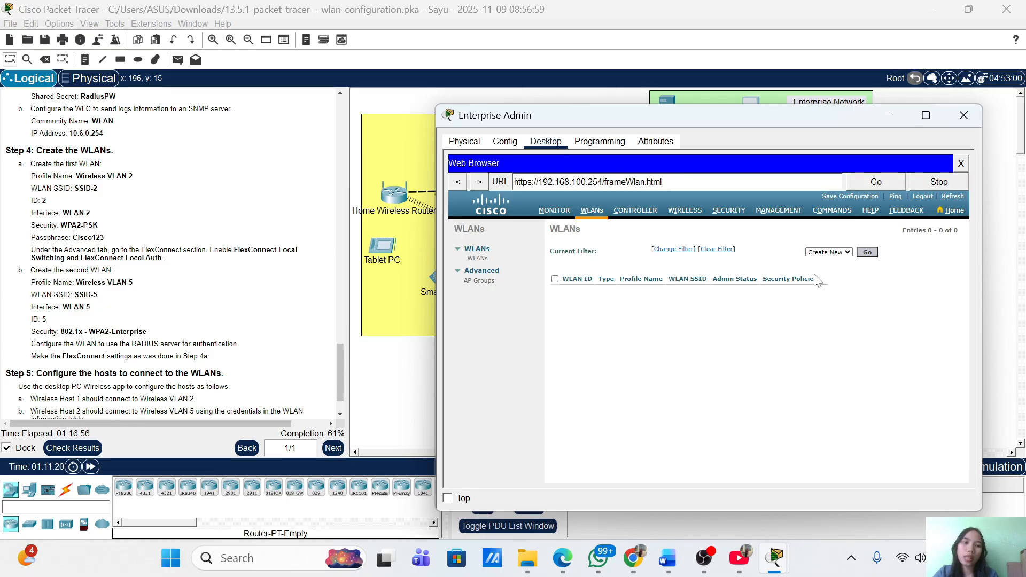
left_click(874, 255)
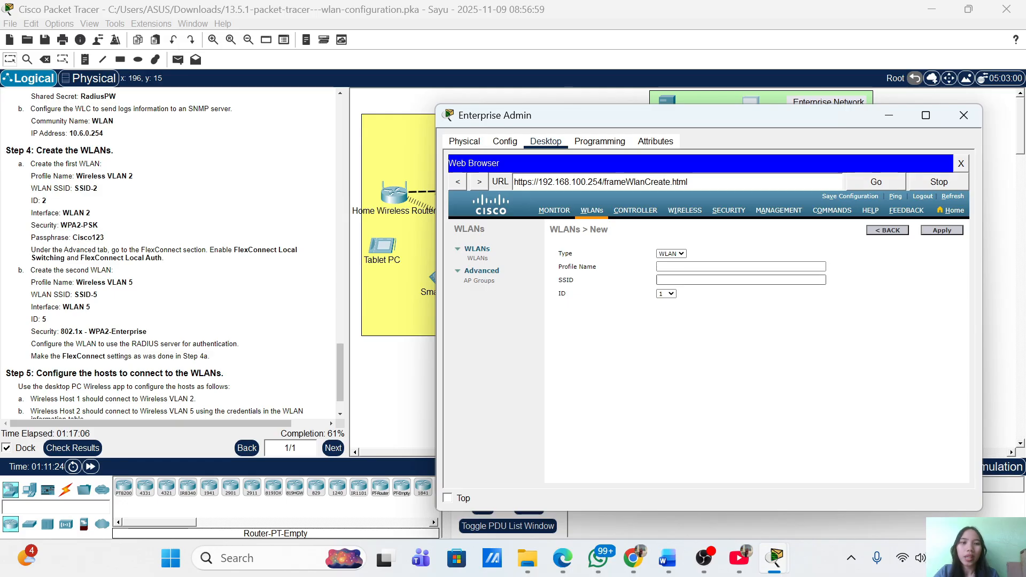
left_click(669, 265)
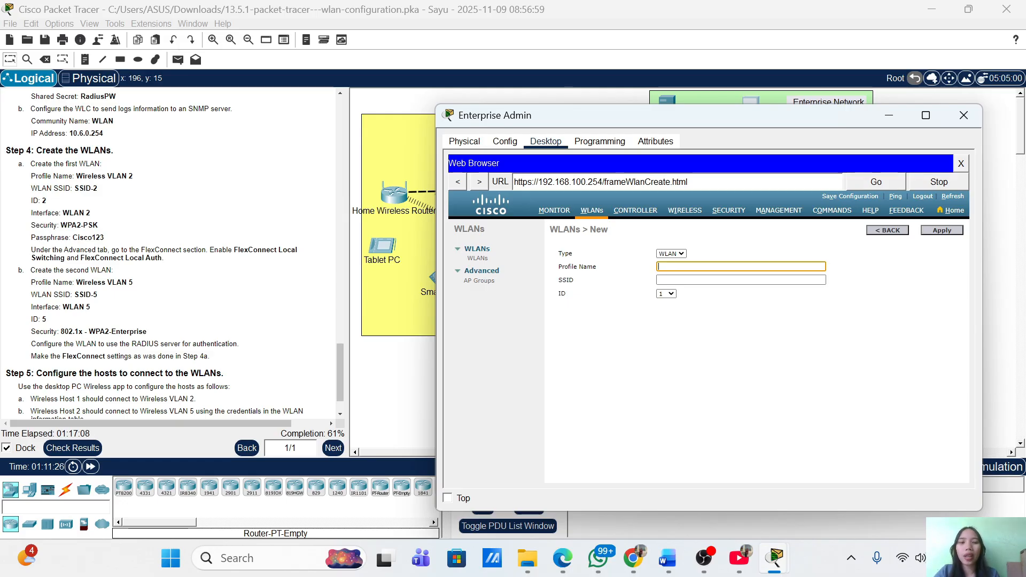
type("Wi")
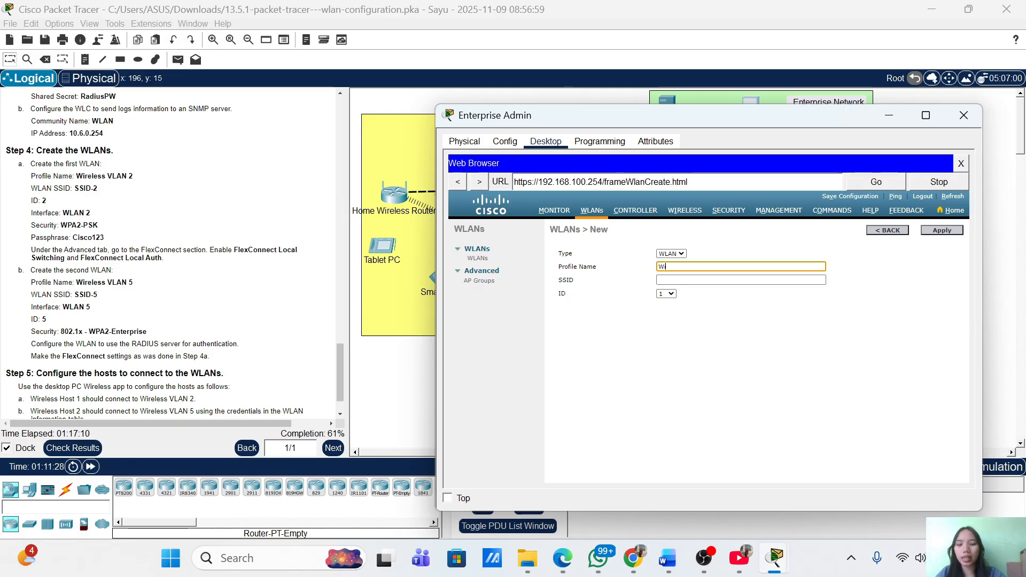
type("reless Vlan")
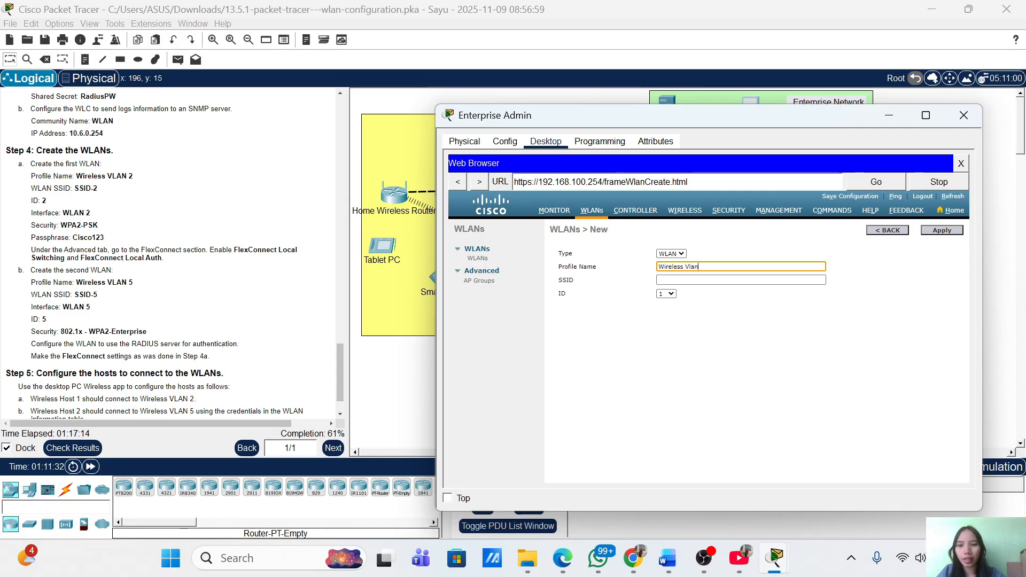
type("LAN 2")
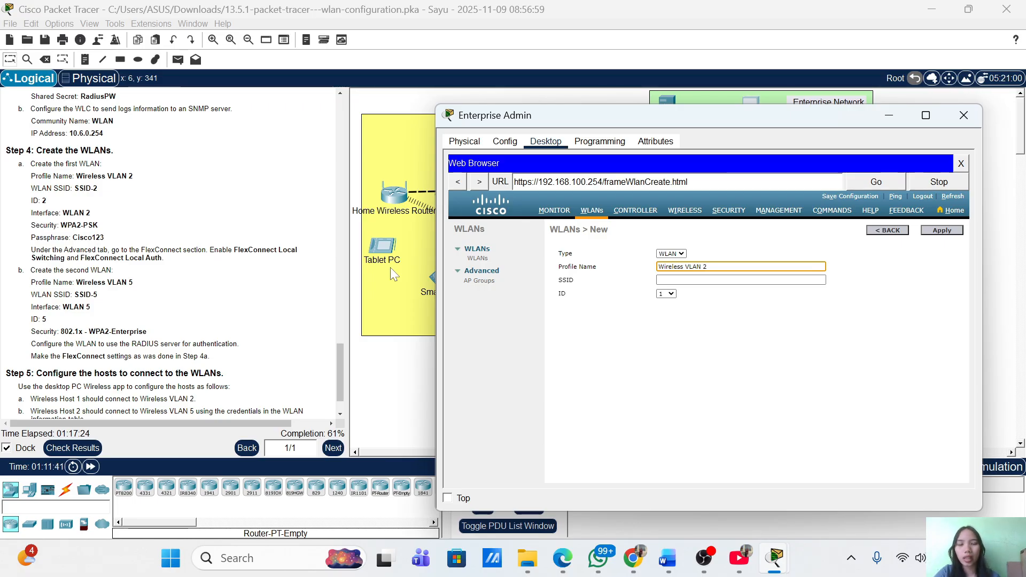
key("Tab")
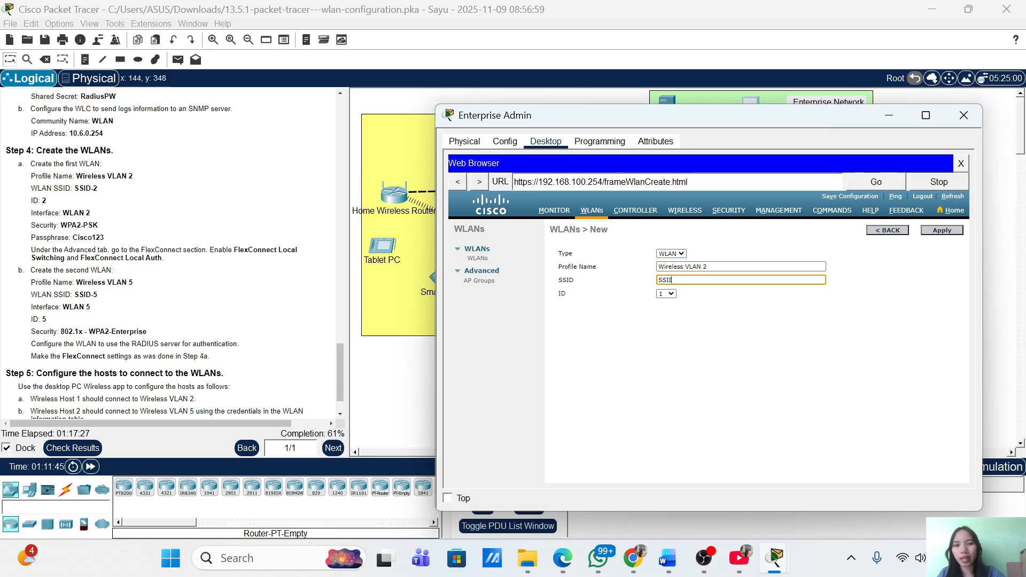
type("SSID-2")
left_click(670, 294)
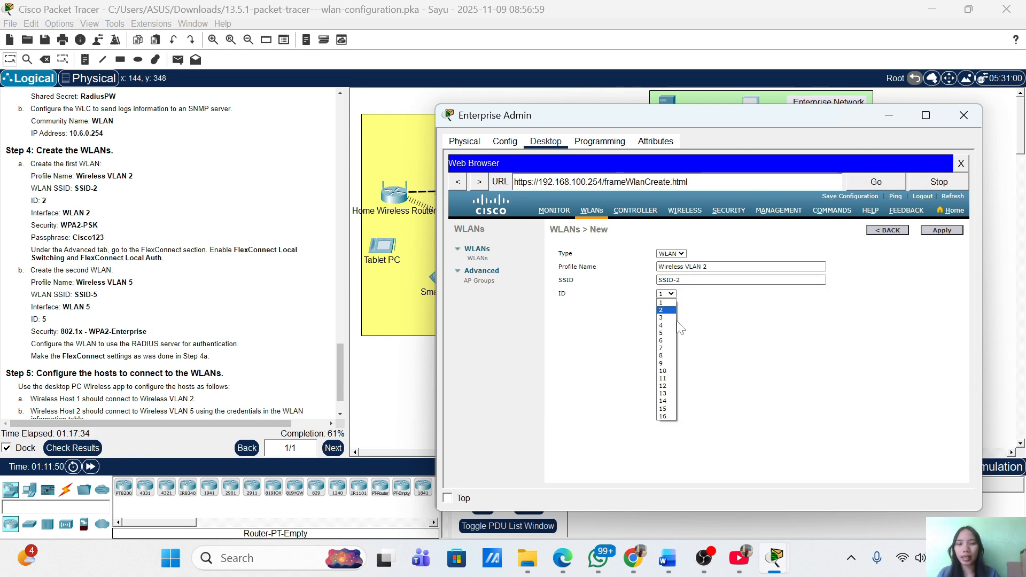
left_click(670, 311)
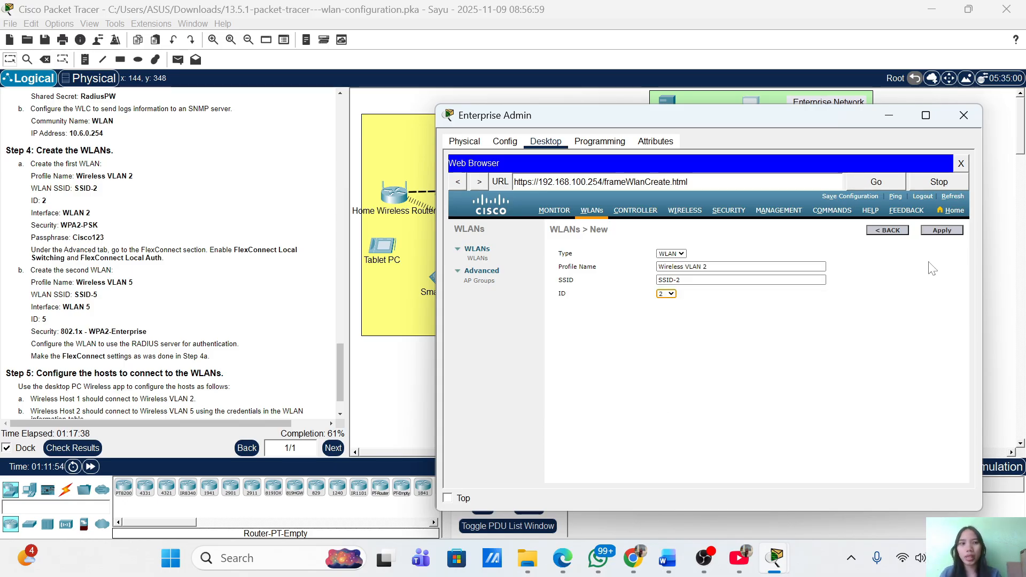
Create the Wireless VLAN 2 WLAN and map it to interface WLAN 2
left_click(945, 229)
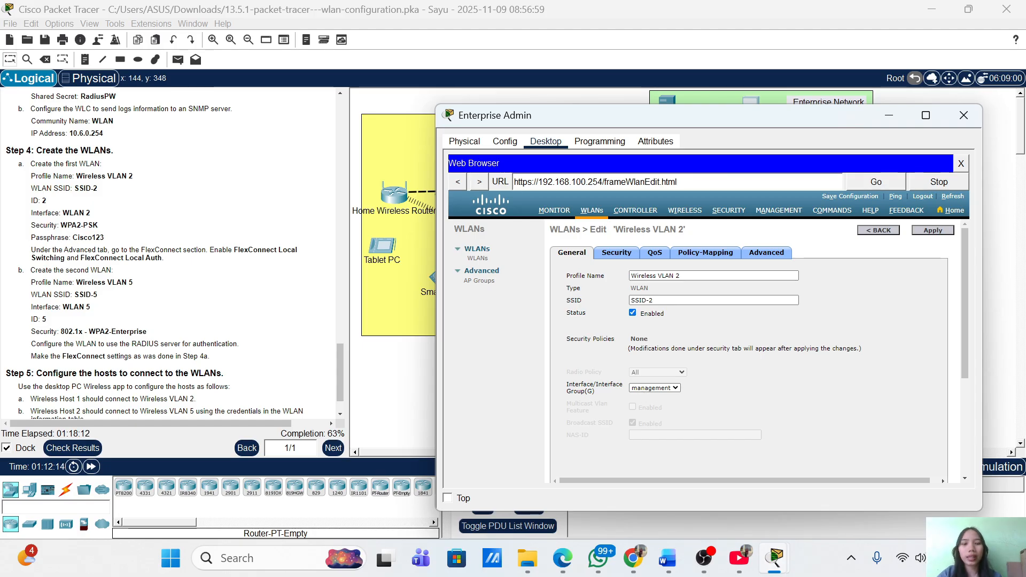
left_click(675, 388)
left_click(660, 397)
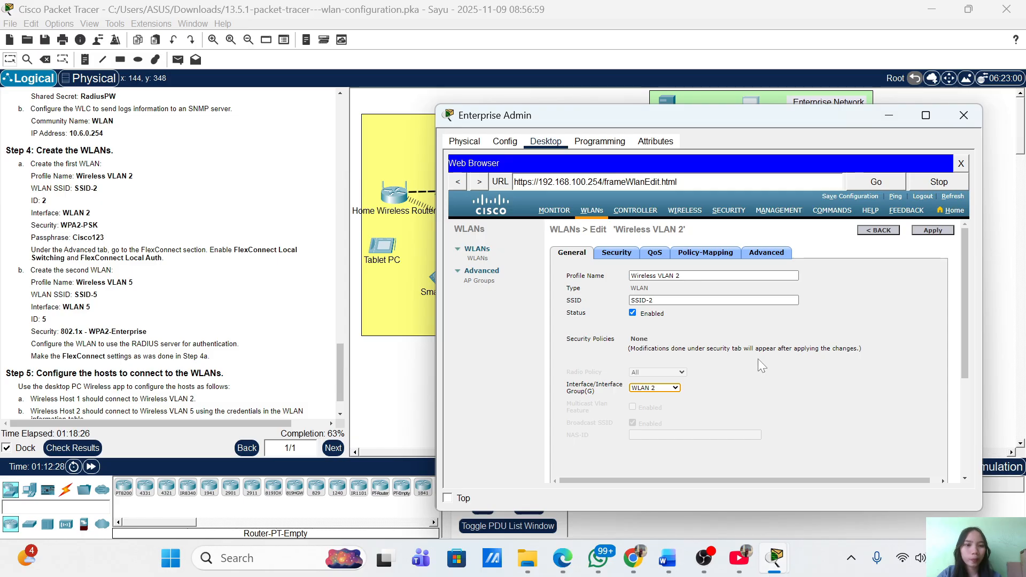
left_click(619, 256)
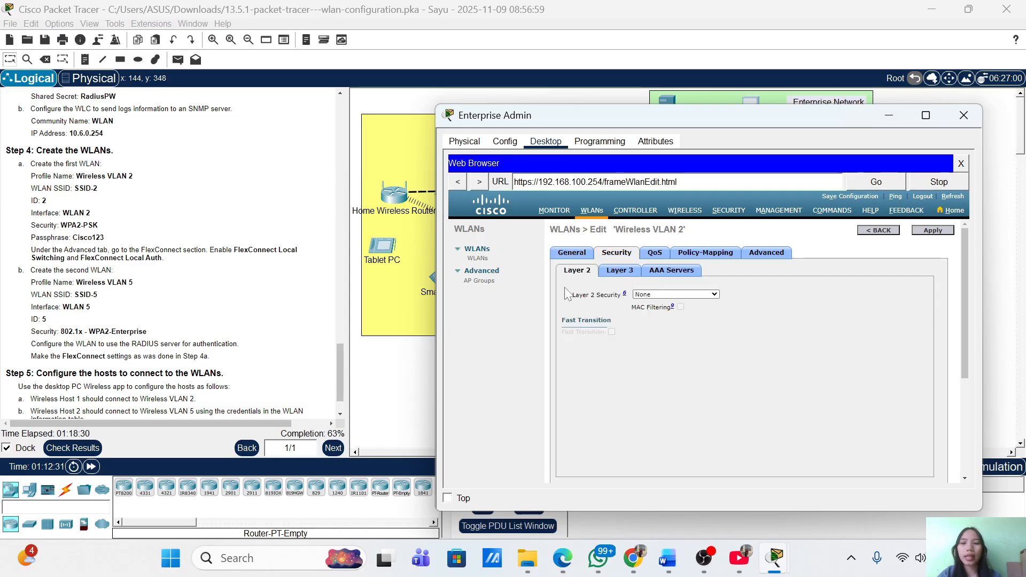
Give Wireless VLAN 2 WPA+WPA2 security with WPA2 policy, PSK key management and the pre-shared key entered
left_click(692, 295)
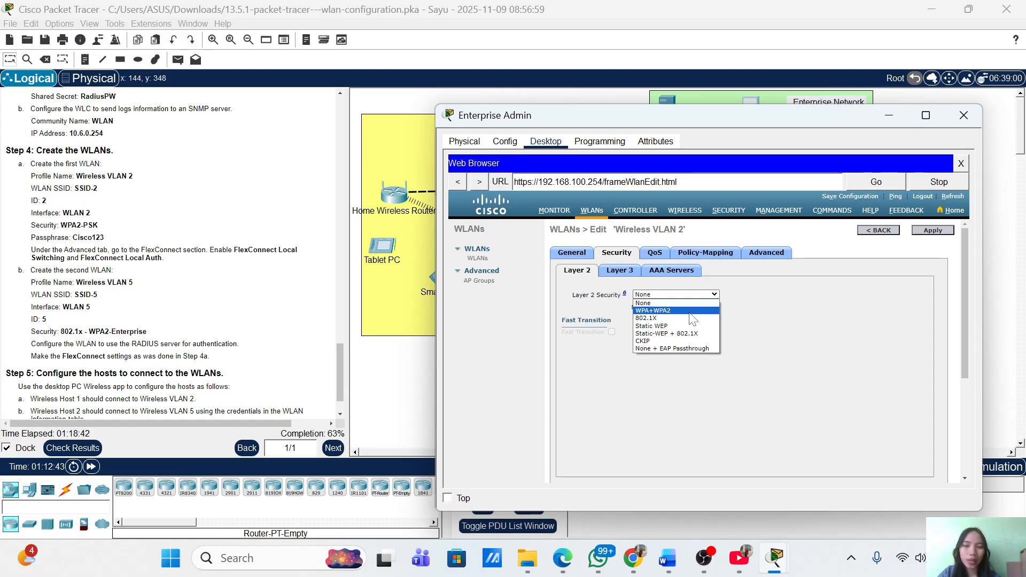
left_click(689, 313)
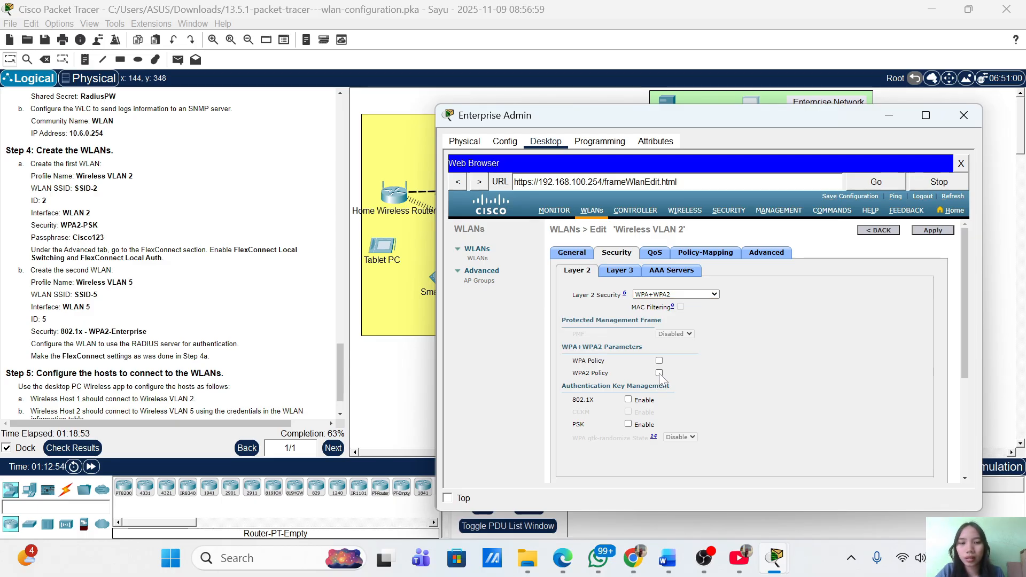
left_click(659, 373)
scroll(713, 393, "down", 1)
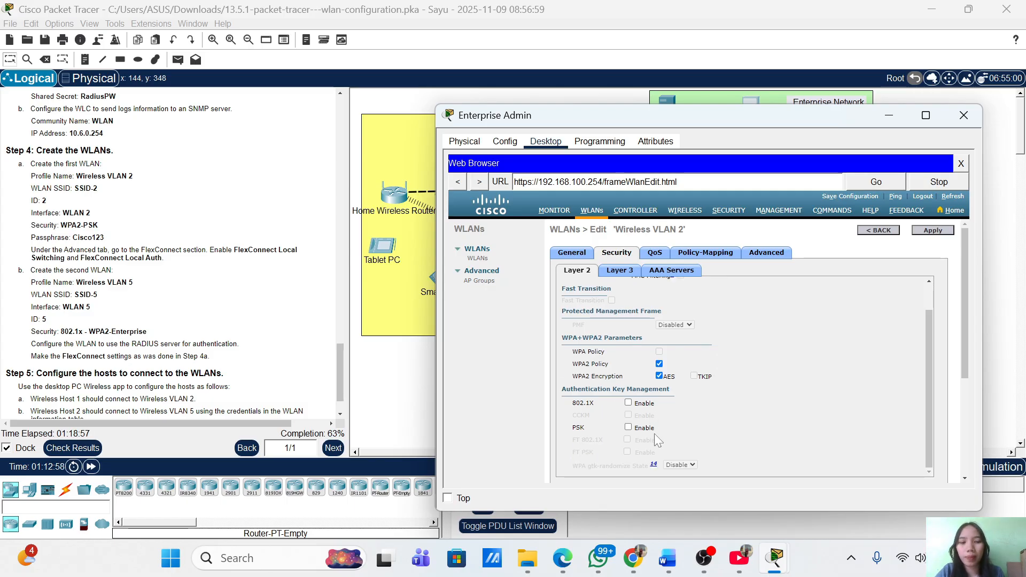
left_click(629, 428)
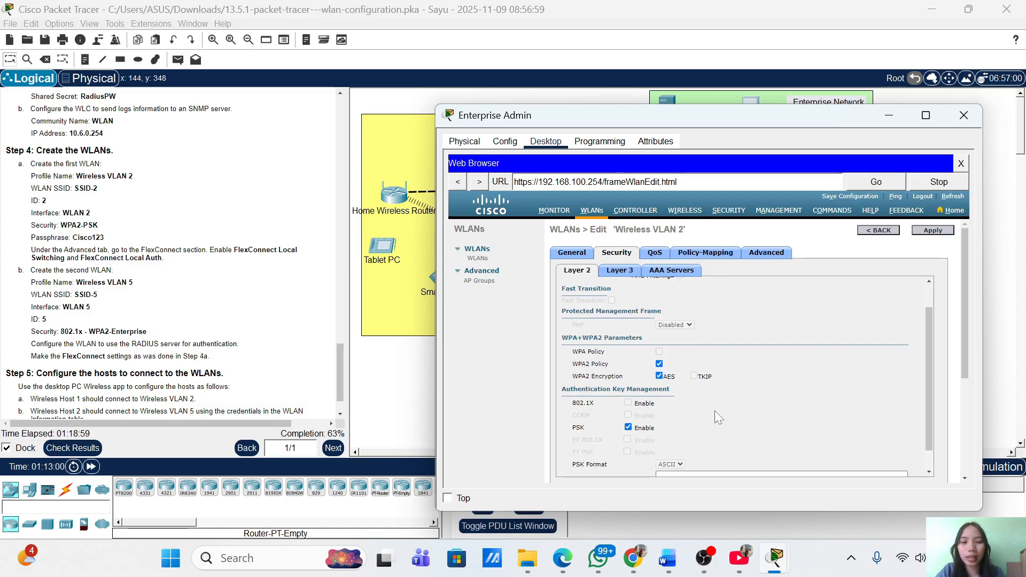
scroll(726, 410, "down", 1)
left_click(688, 453)
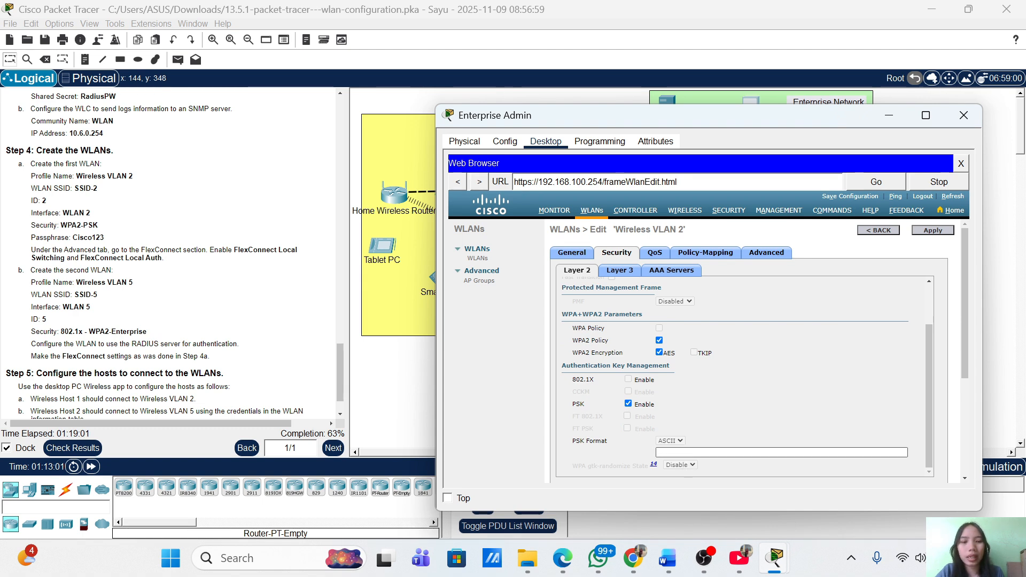
type("Ci")
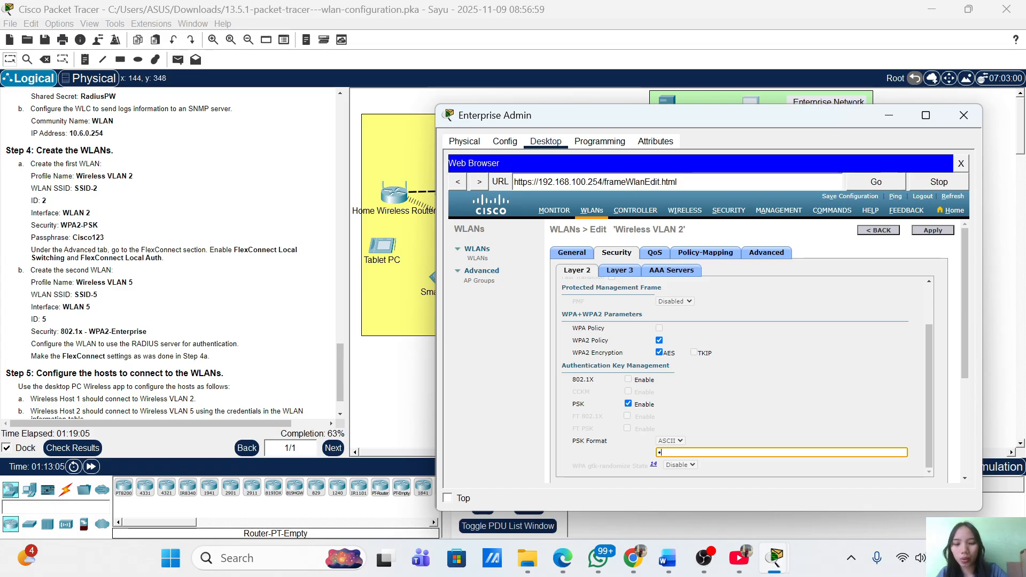
type("Cisco123")
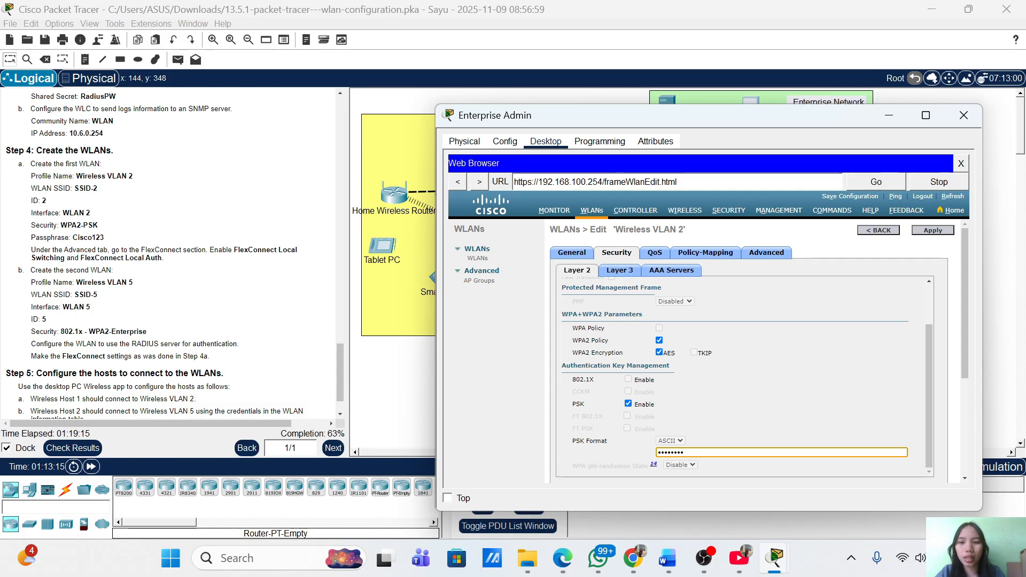
scroll(762, 406, "down", 2)
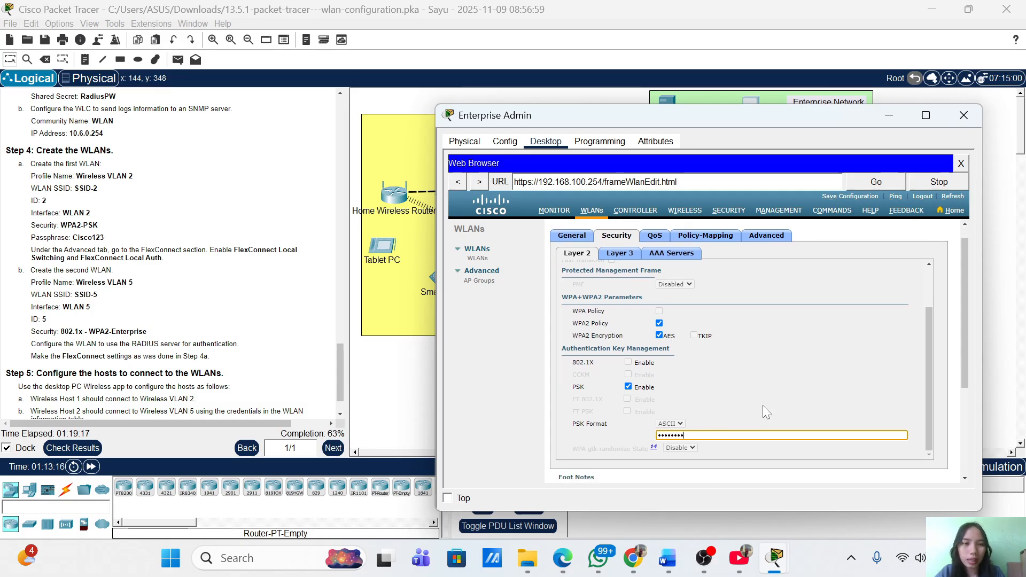
Enable FlexConnect Local Switching and FlexConnect Local Auth on Wireless VLAN 2 and apply
left_click(770, 234)
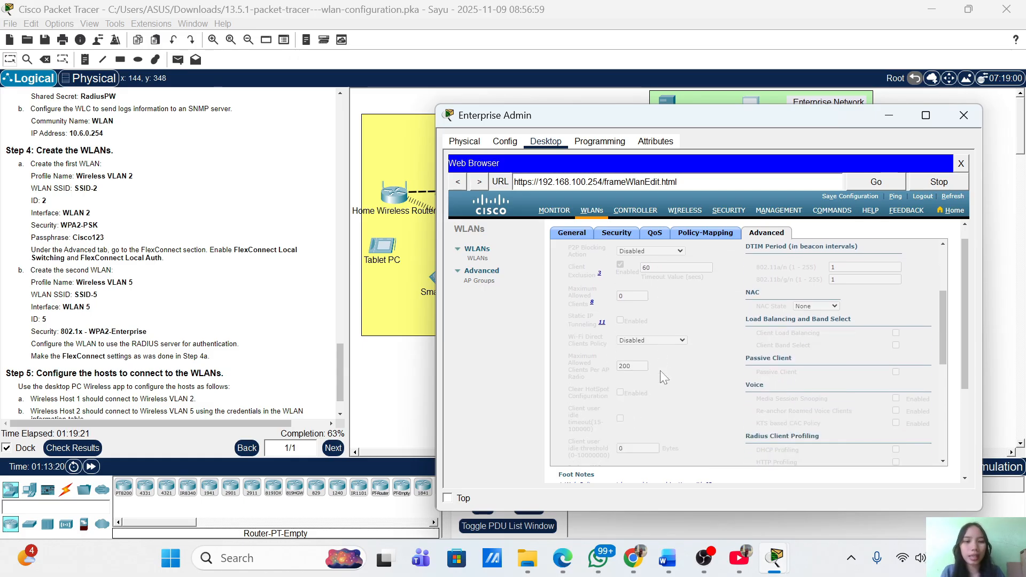
scroll(660, 370, "down", 5)
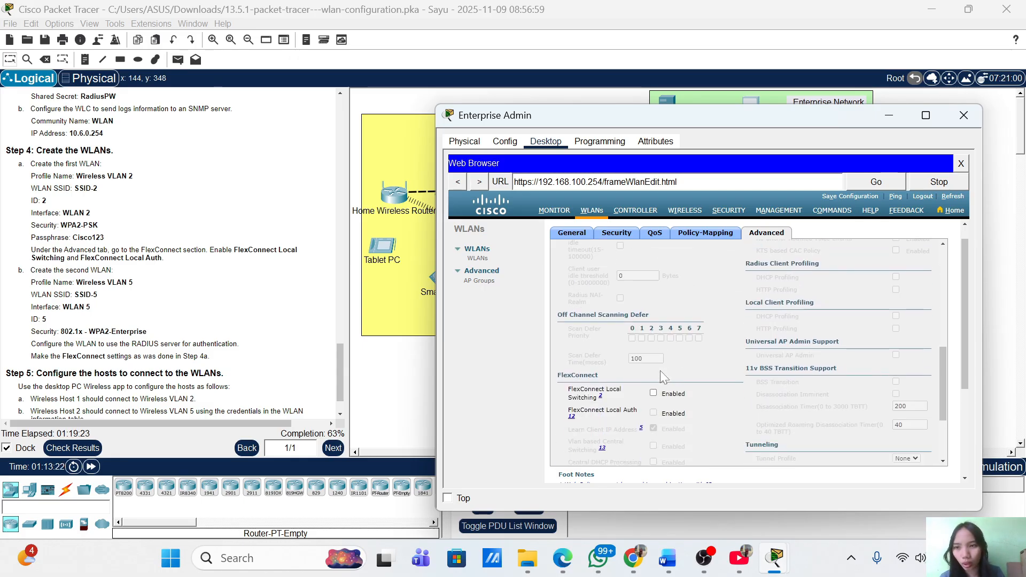
scroll(185, 358, "down", 1)
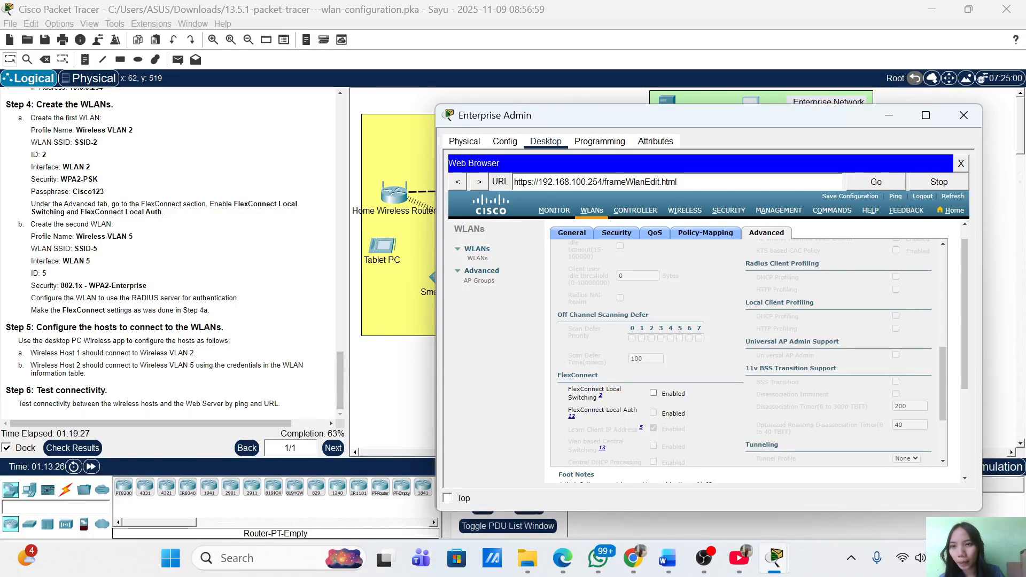
left_click(654, 394)
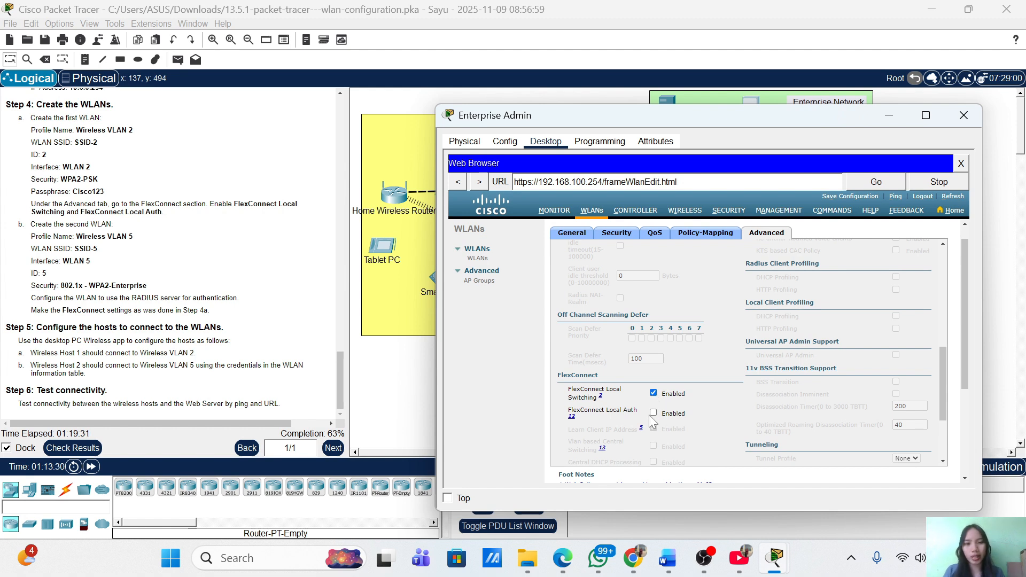
left_click(654, 414)
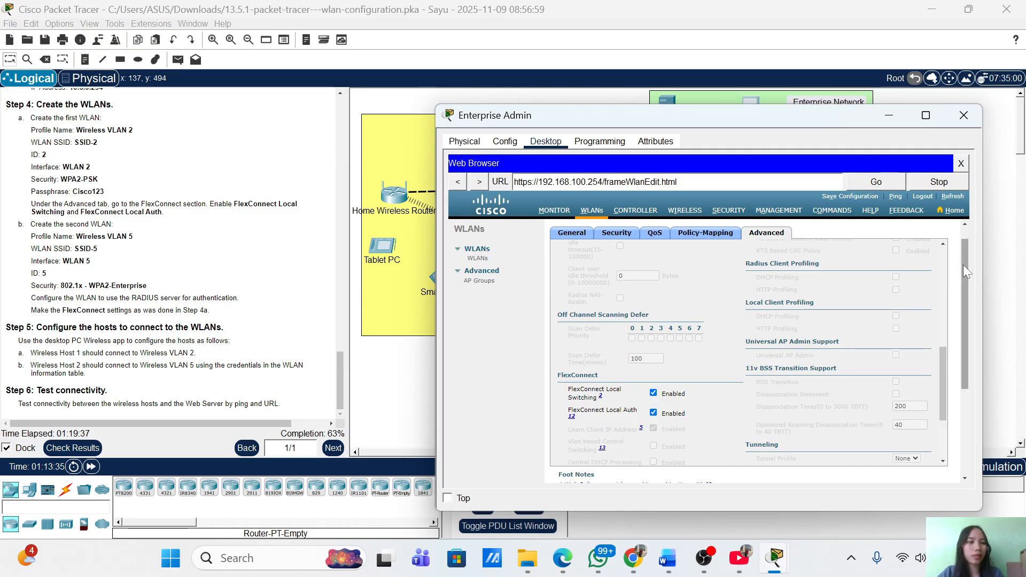
left_click_drag(964, 265, 969, 220)
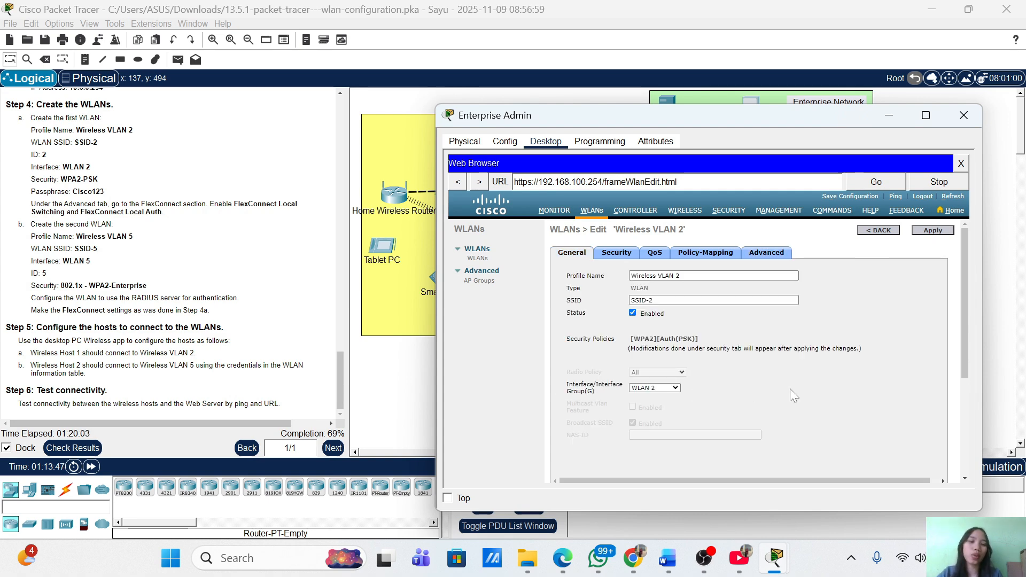
Return to the WLANs list and begin creating another new WLAN
left_click(786, 300)
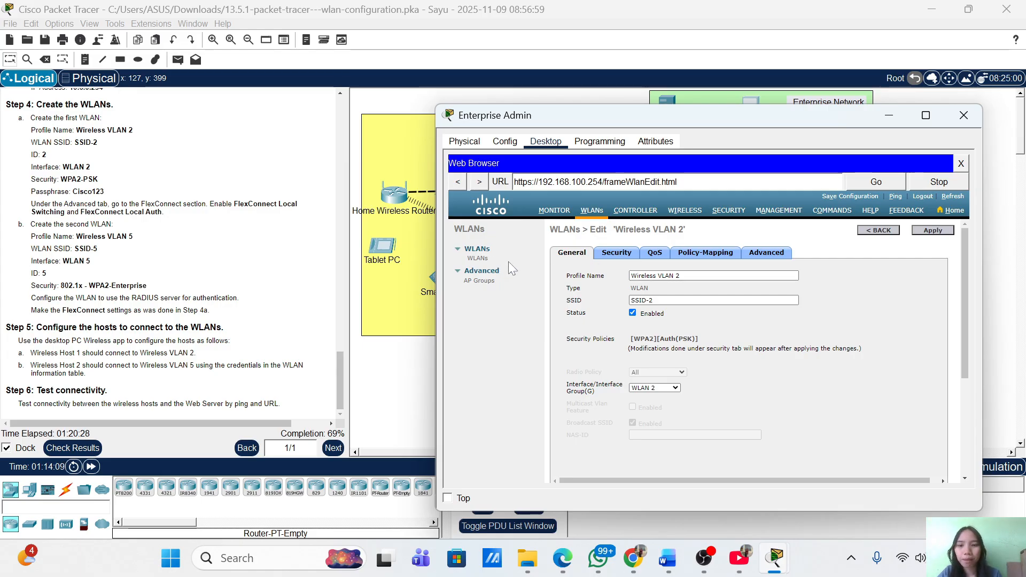
left_click(887, 232)
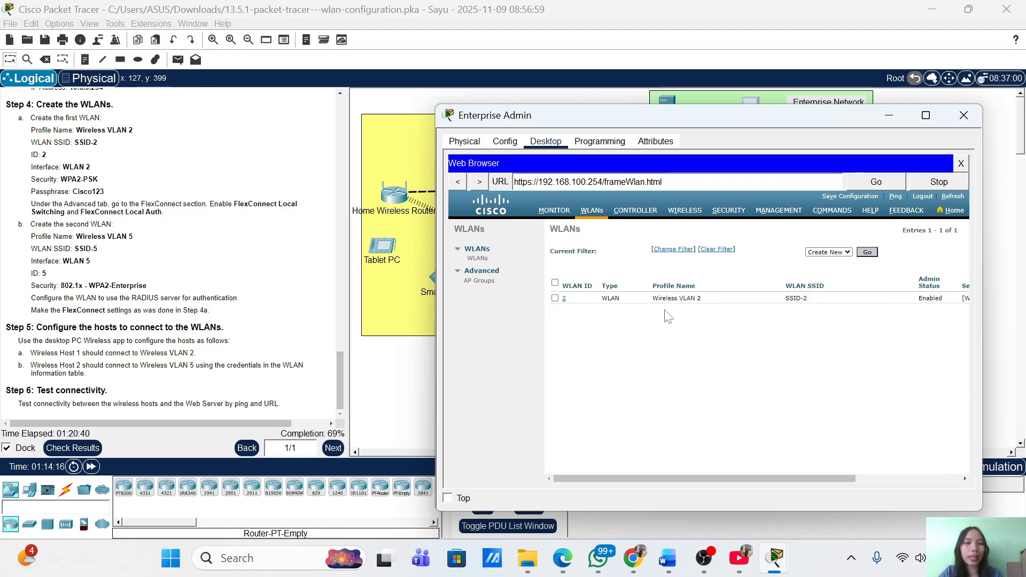
left_click(868, 253)
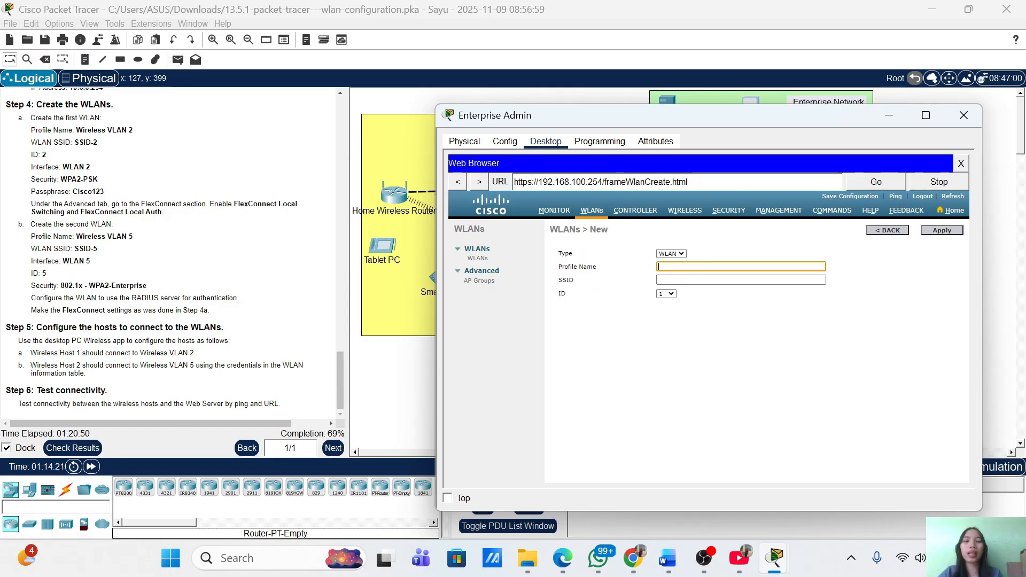
Create WLAN 'Wireless VLAN 5' with SSID 'SSID-5' and WLAN ID 5
type("Wi")
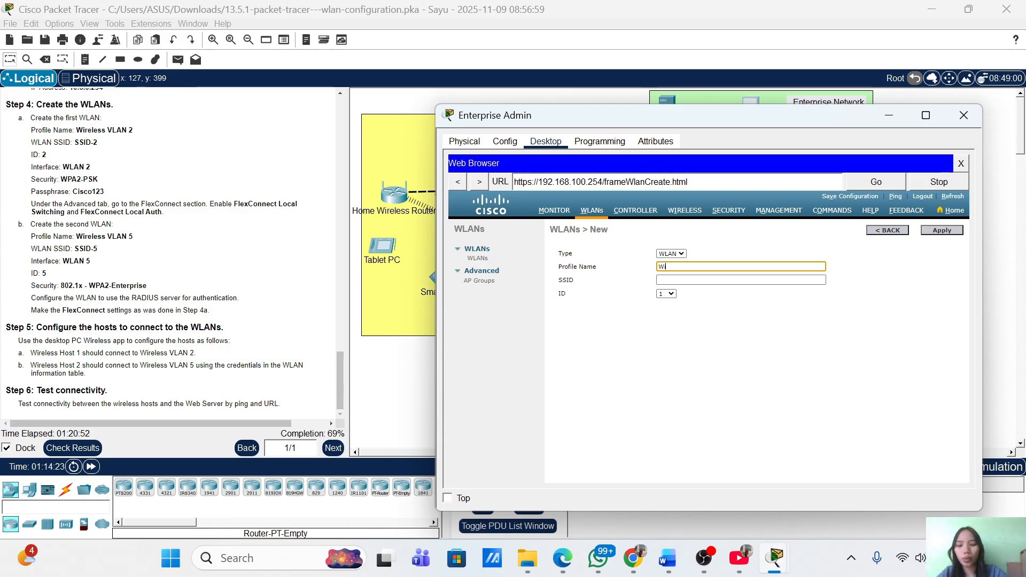
type("rele")
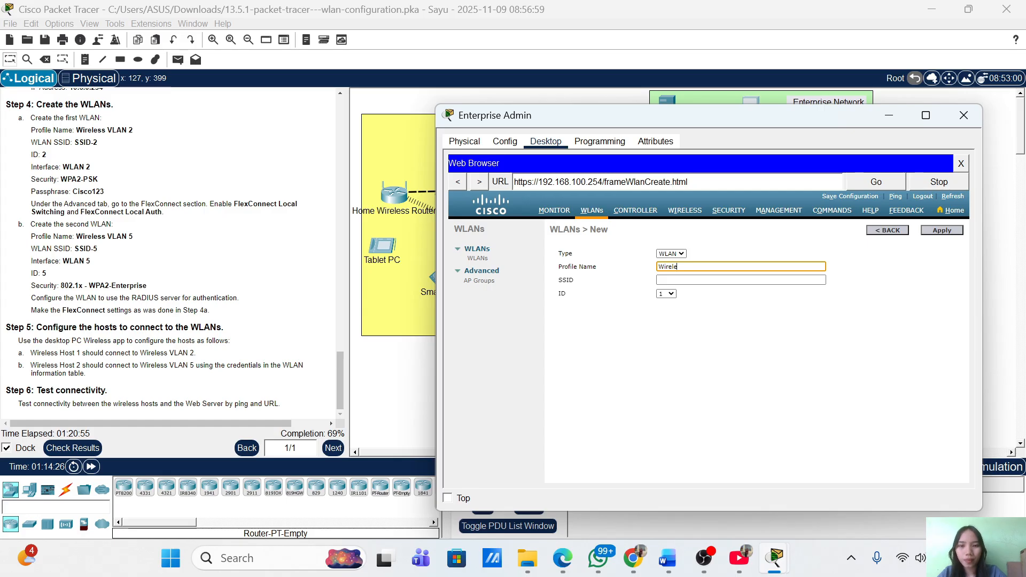
type("ssss")
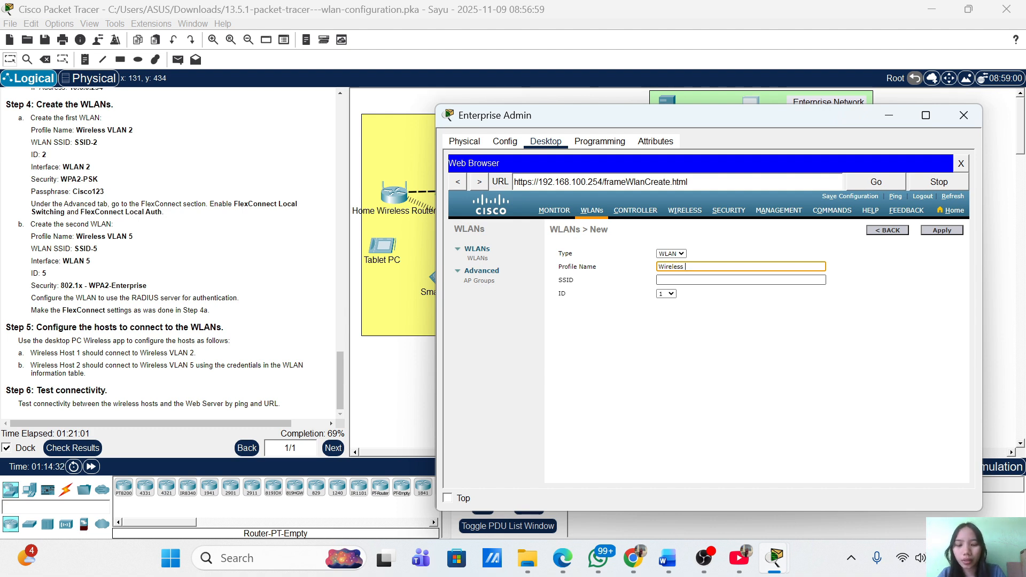
type("VLAN 5")
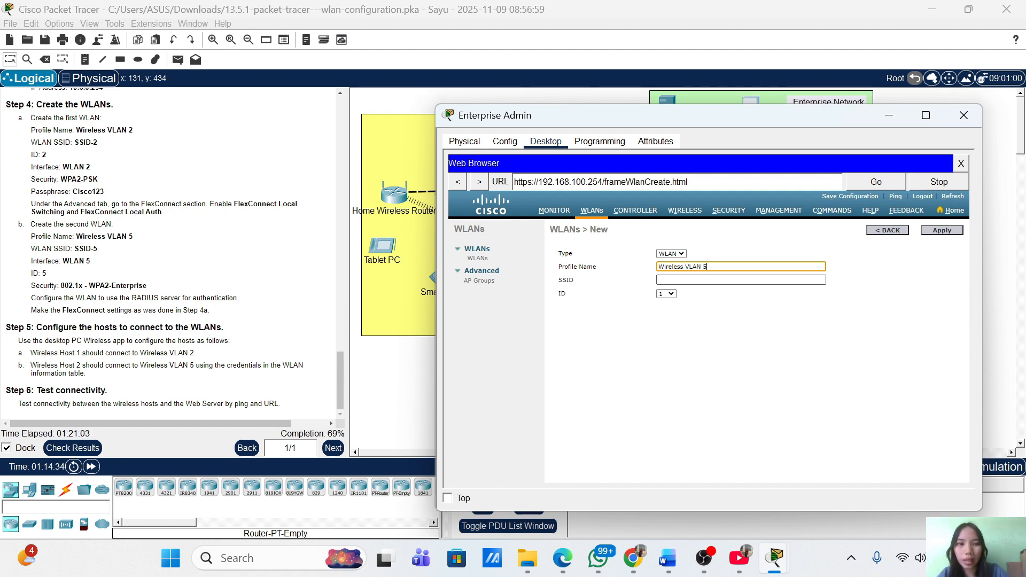
left_click(661, 280)
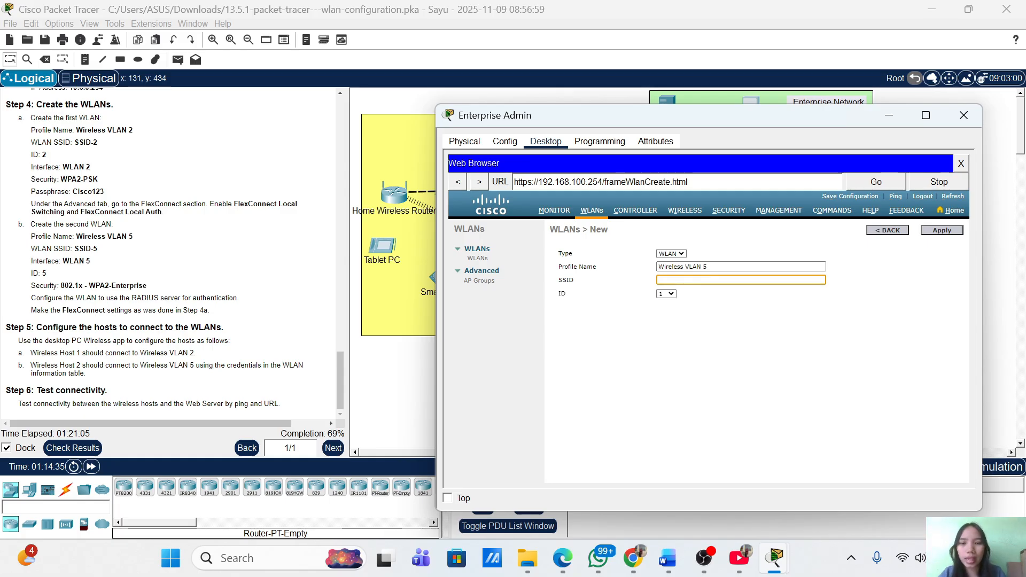
type("SSI")
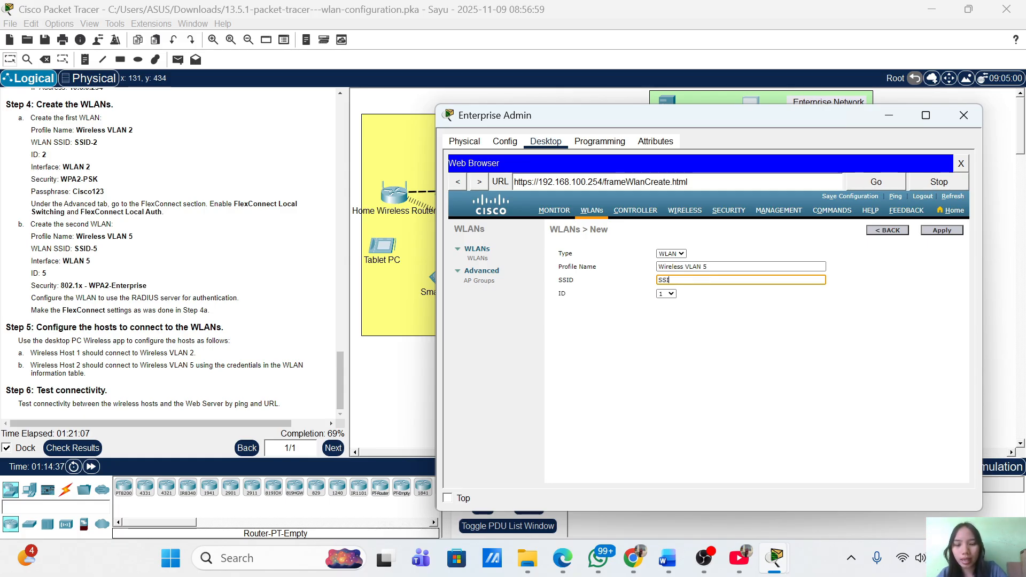
type("D-5")
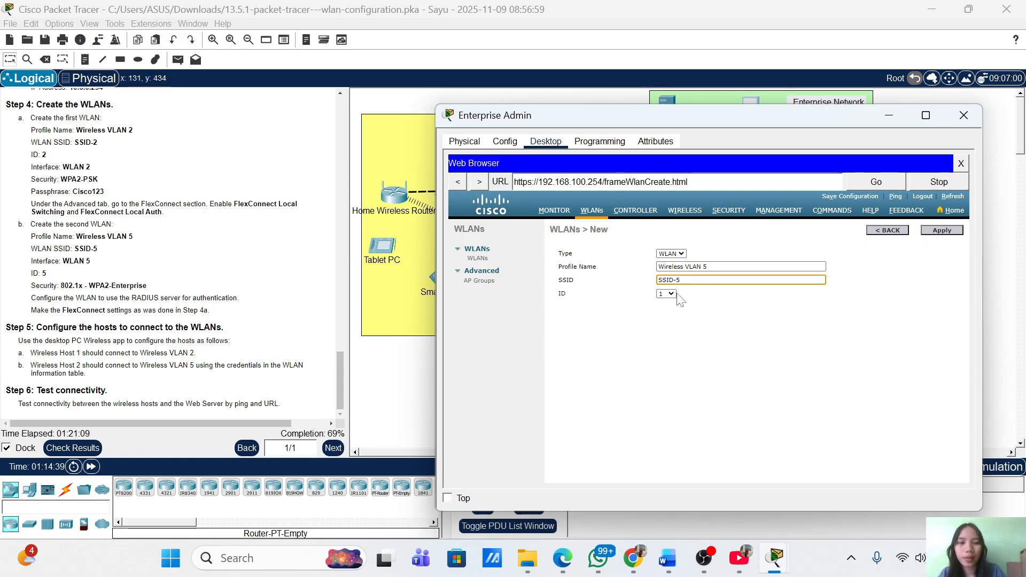
left_click(668, 294)
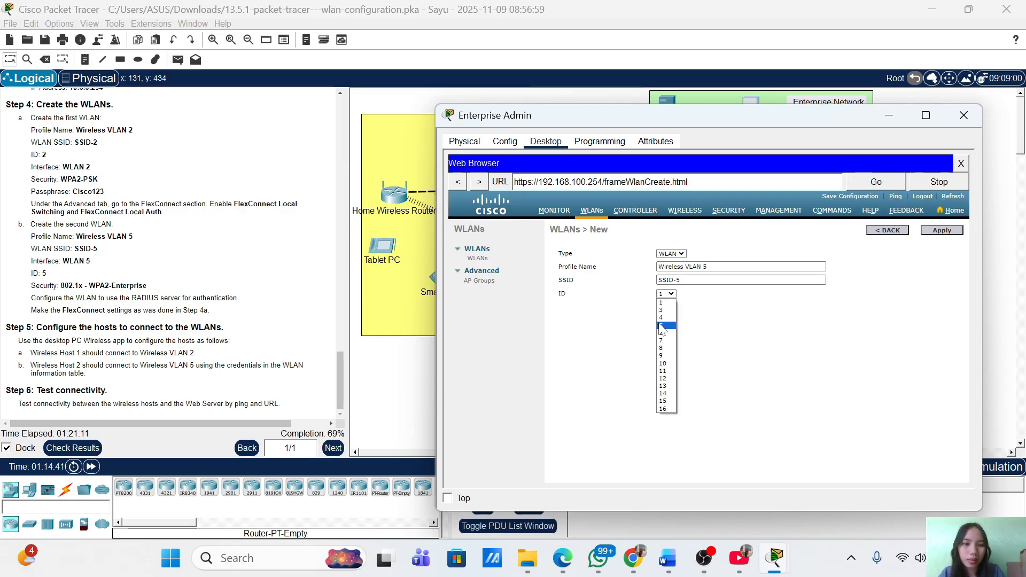
left_click(663, 325)
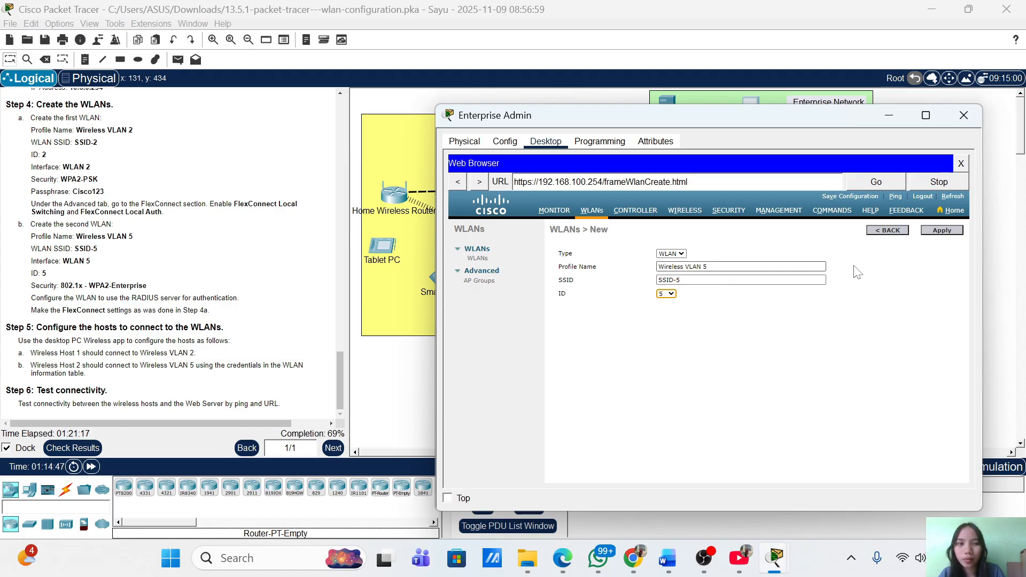
left_click(942, 231)
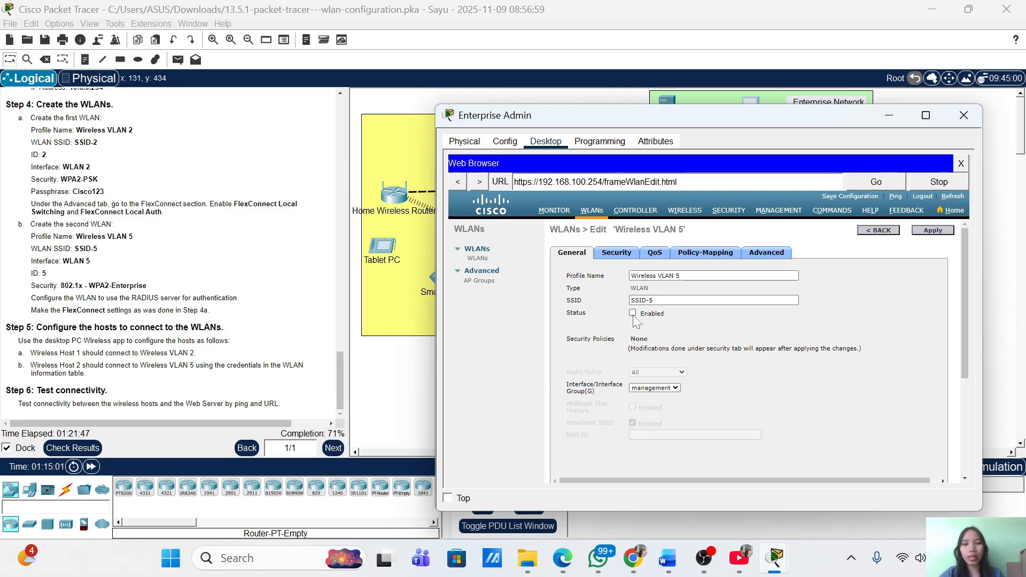
Assign Wireless VLAN 5 to the WLAN 5 interface instead of management
left_click(678, 390)
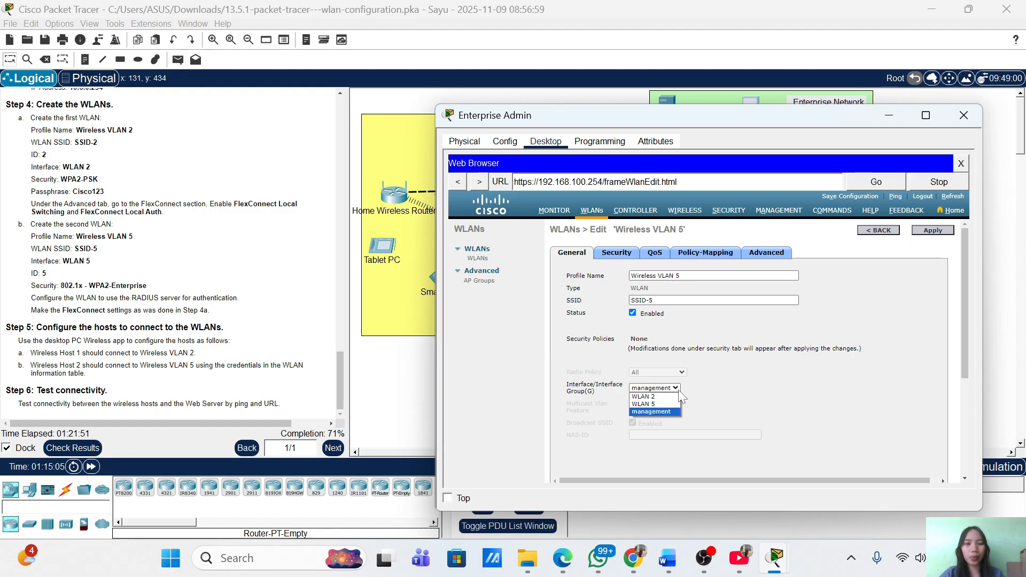
left_click(670, 405)
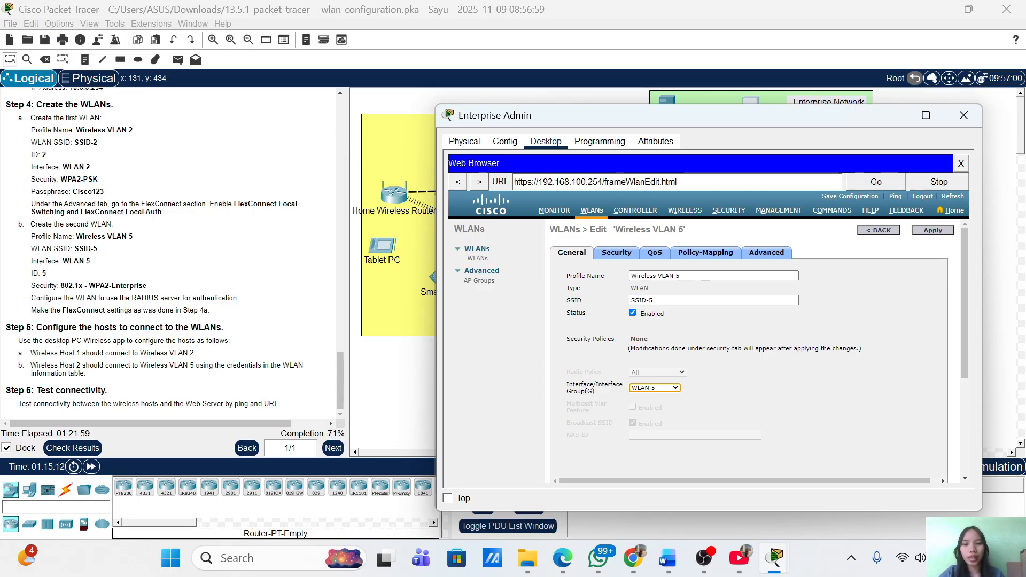
Set Wireless VLAN 5 to WPA+WPA2 with WPA2 policy, AES and 802.1X key management, PSK left off
left_click(617, 252)
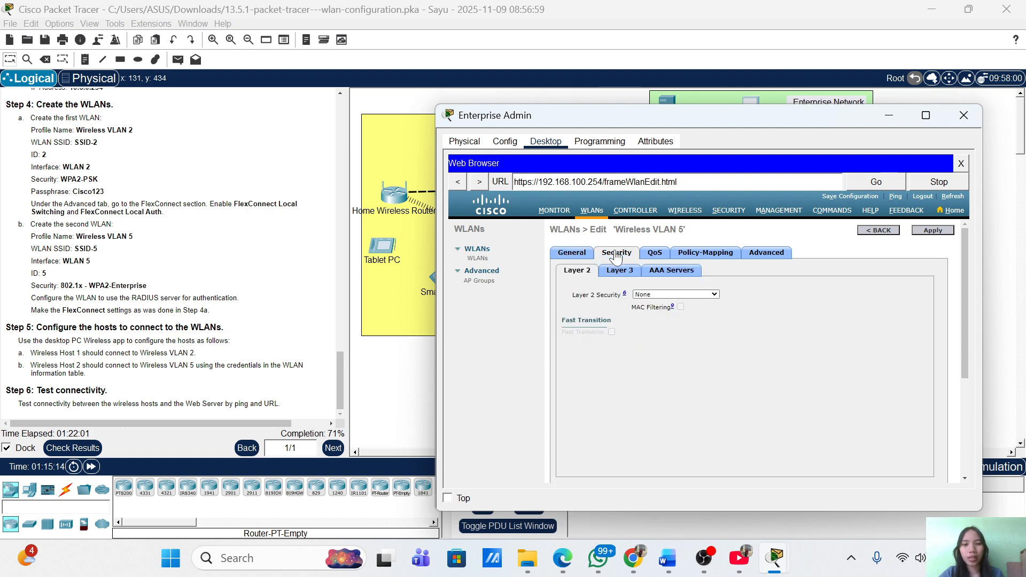
left_click(684, 296)
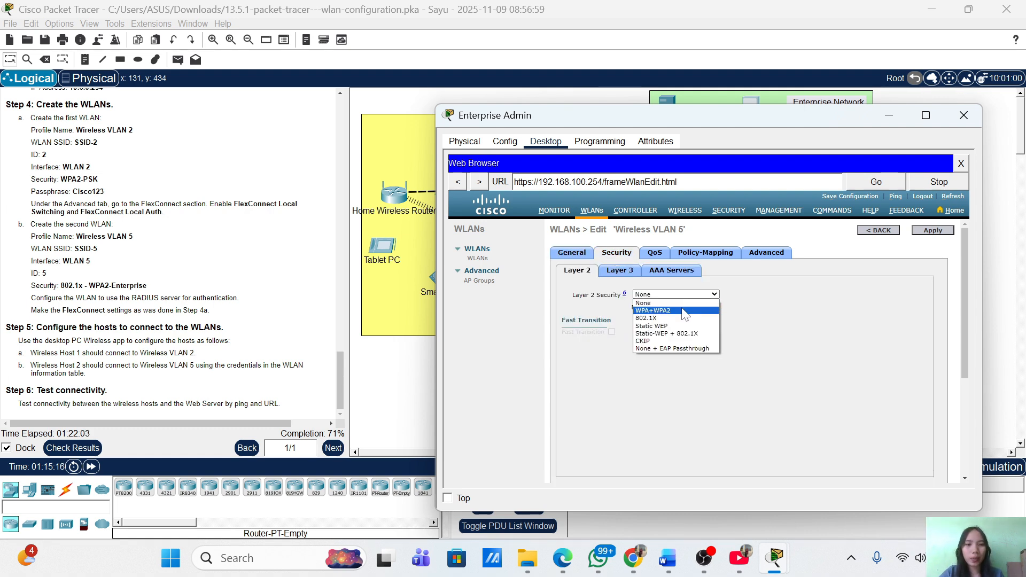
left_click(682, 310)
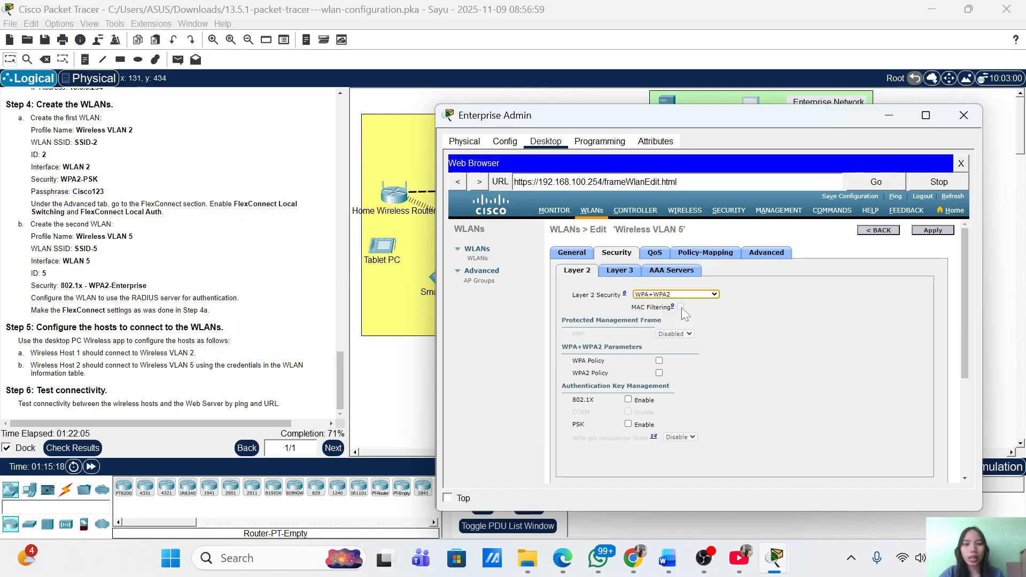
left_click(659, 373)
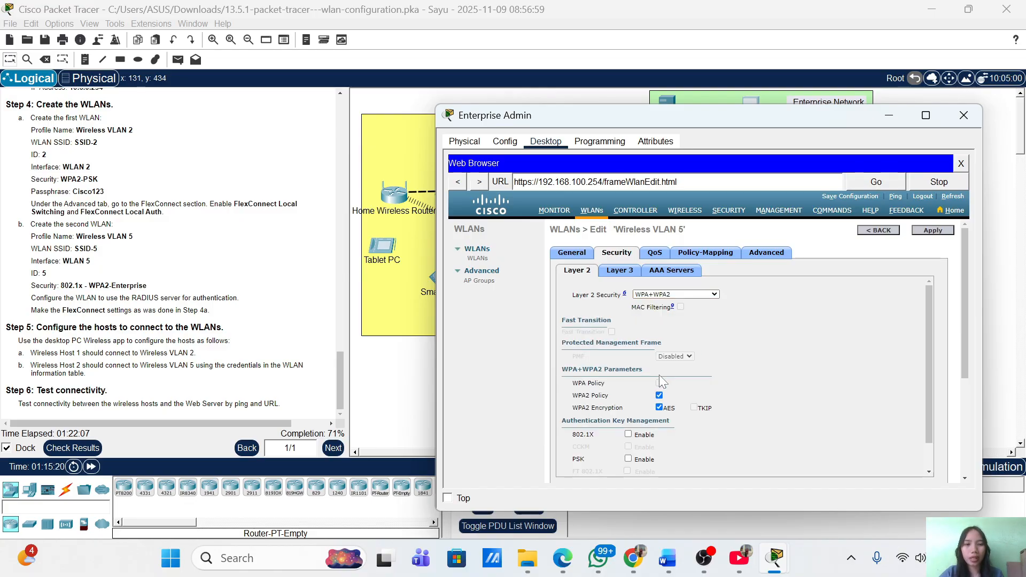
scroll(817, 416, "down", 1)
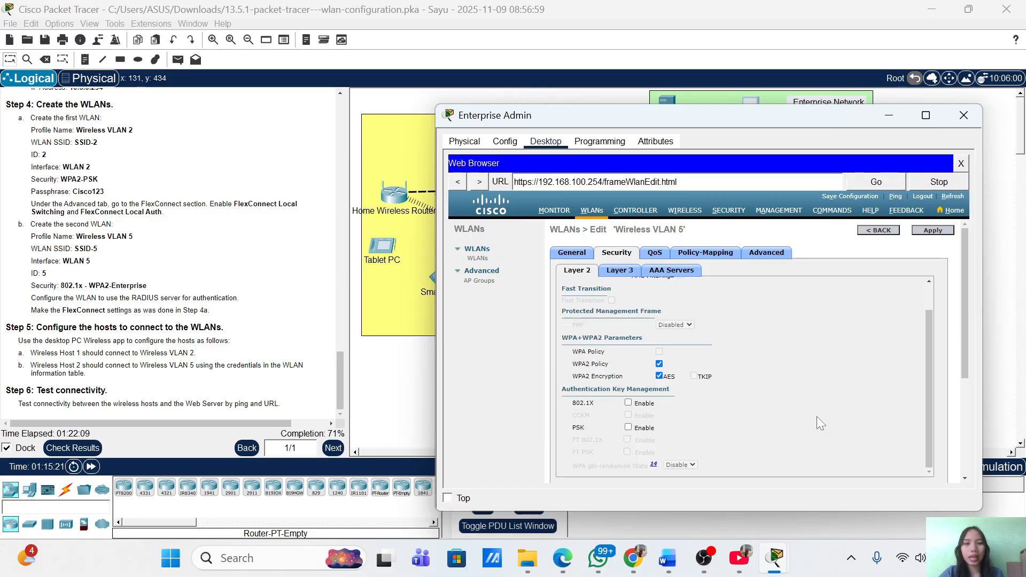
left_click(628, 429)
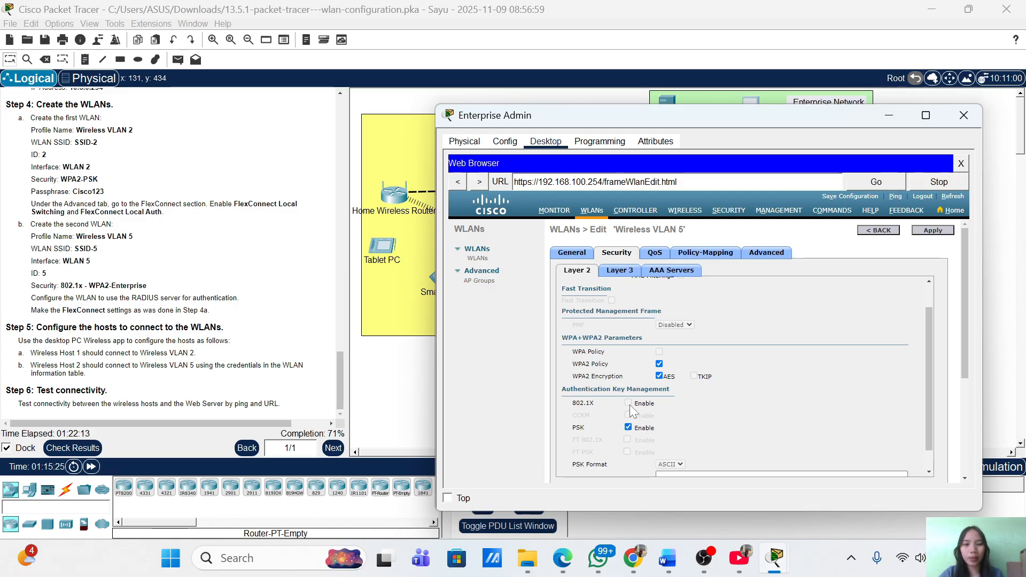
left_click(628, 428)
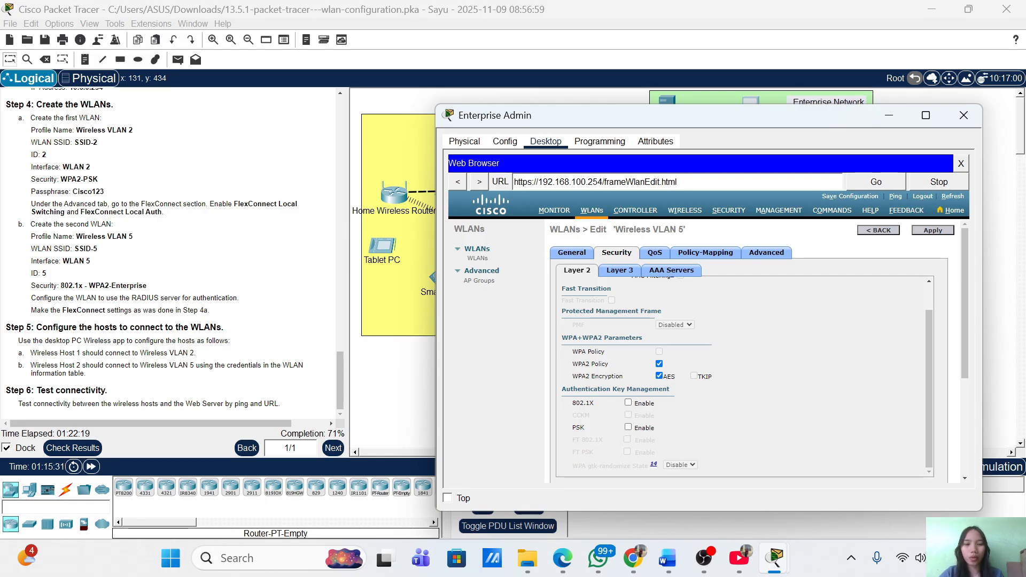
left_click(629, 404)
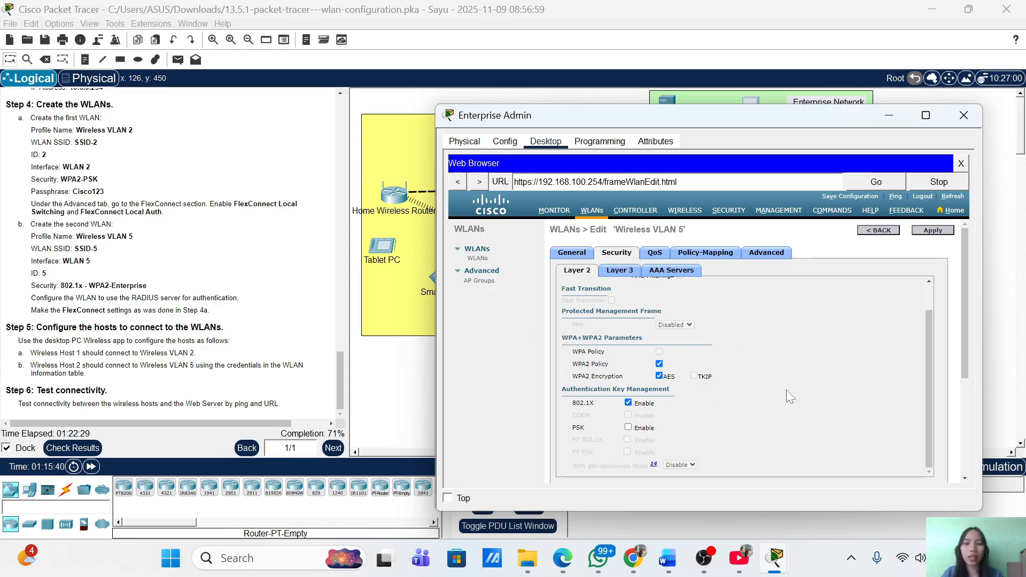
scroll(787, 389, "down", 3)
scroll(787, 389, "down", 3)
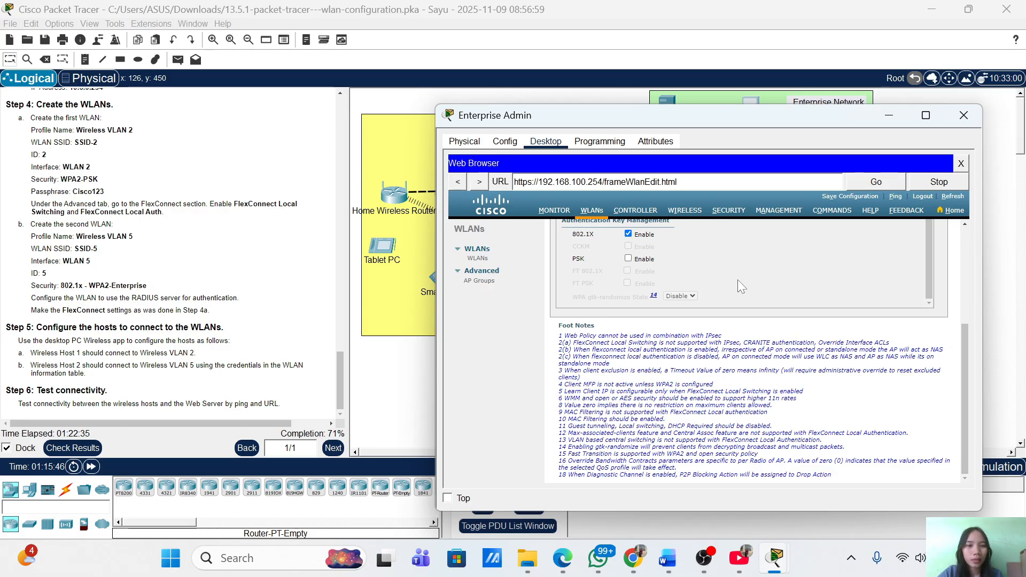
scroll(738, 280, "up", 1)
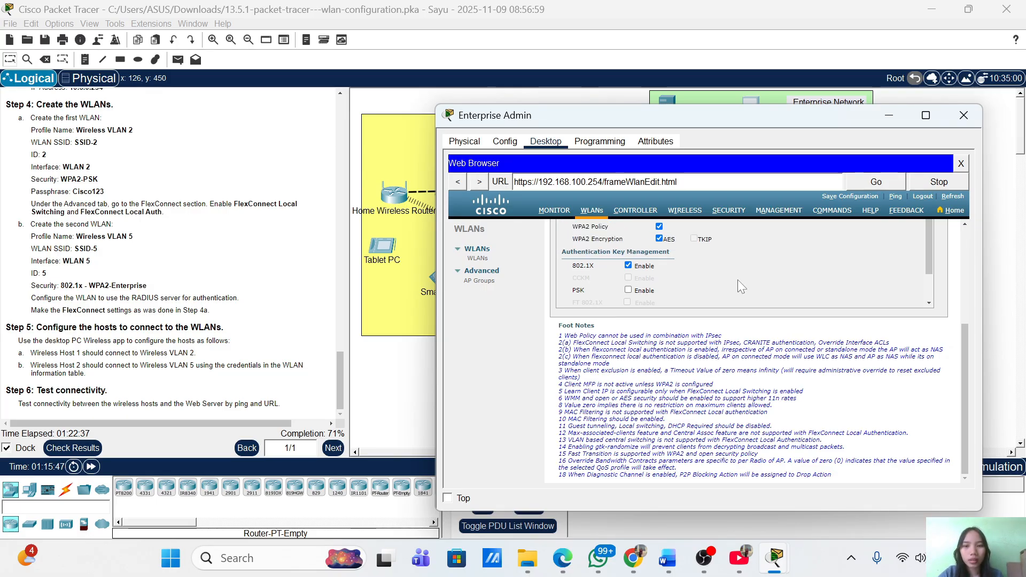
scroll(738, 280, "up", 5)
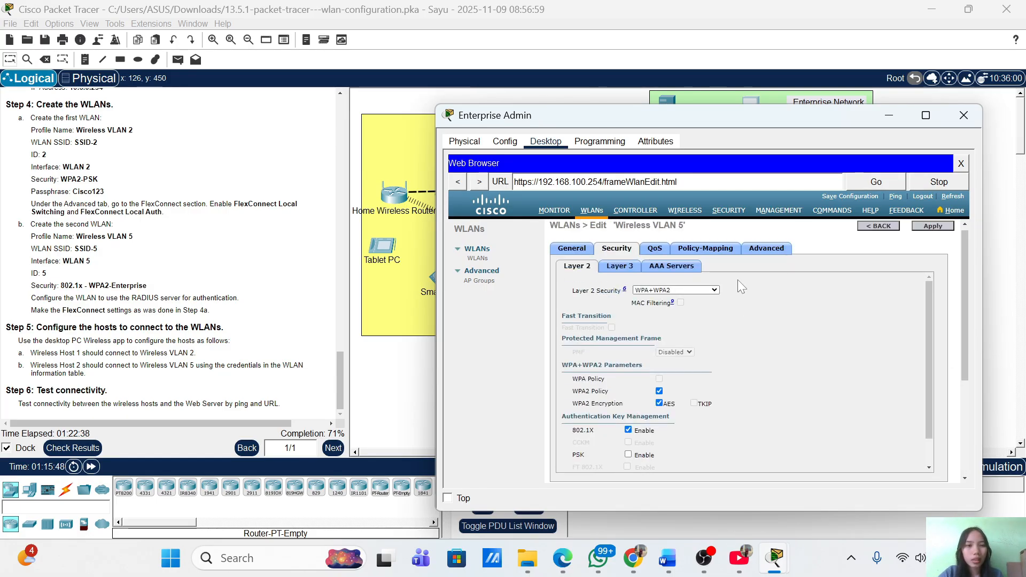
Point Wireless VLAN 5 at RADIUS server 10.6.0.254 on port 1812 and apply
left_click(675, 269)
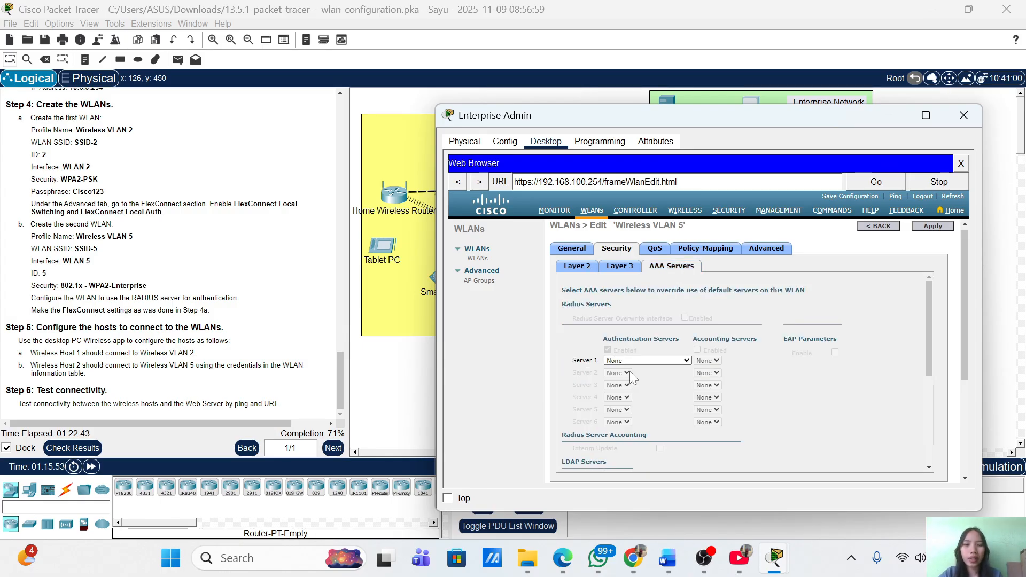
left_click(668, 362)
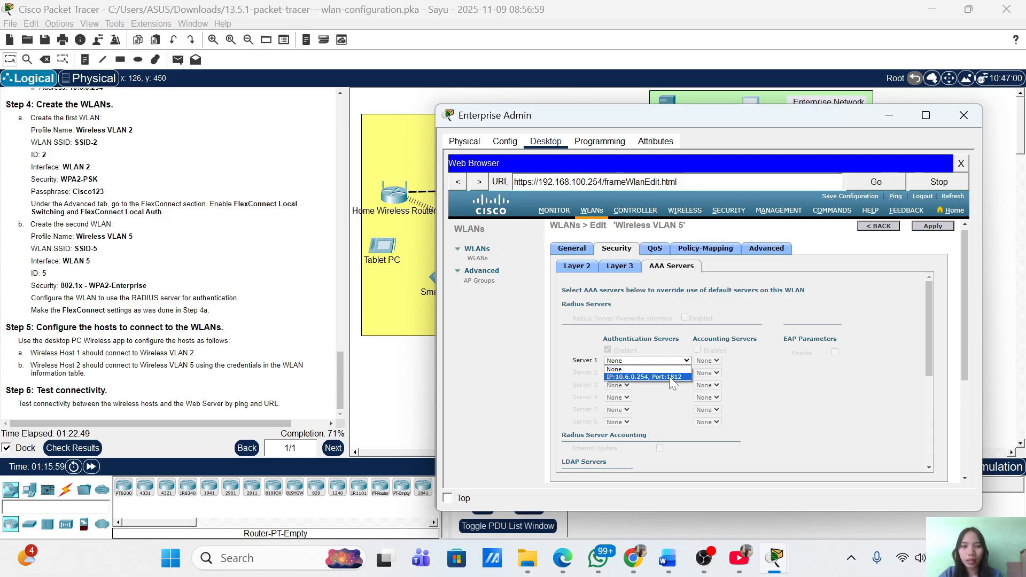
left_click(637, 377)
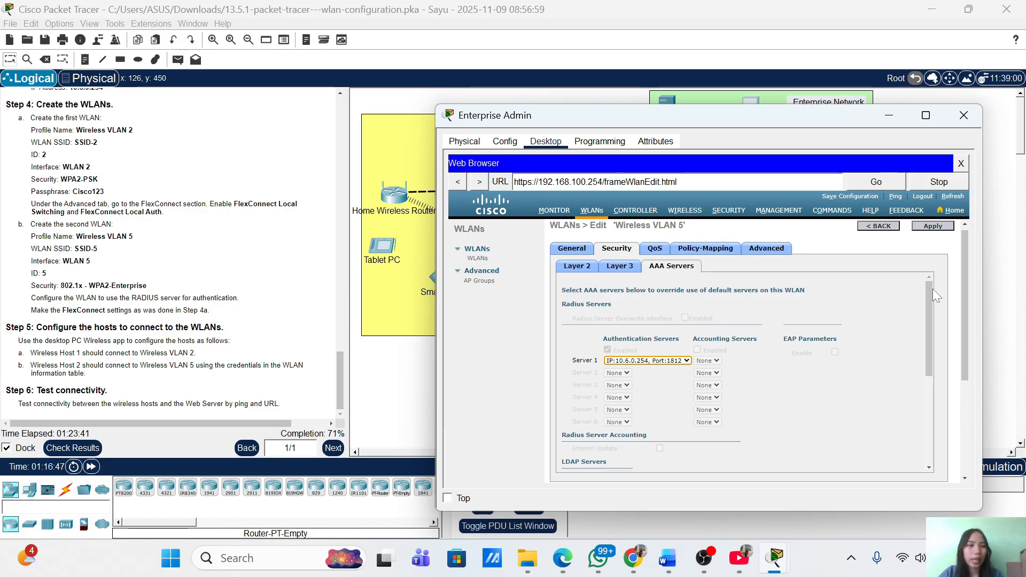
left_click(942, 227)
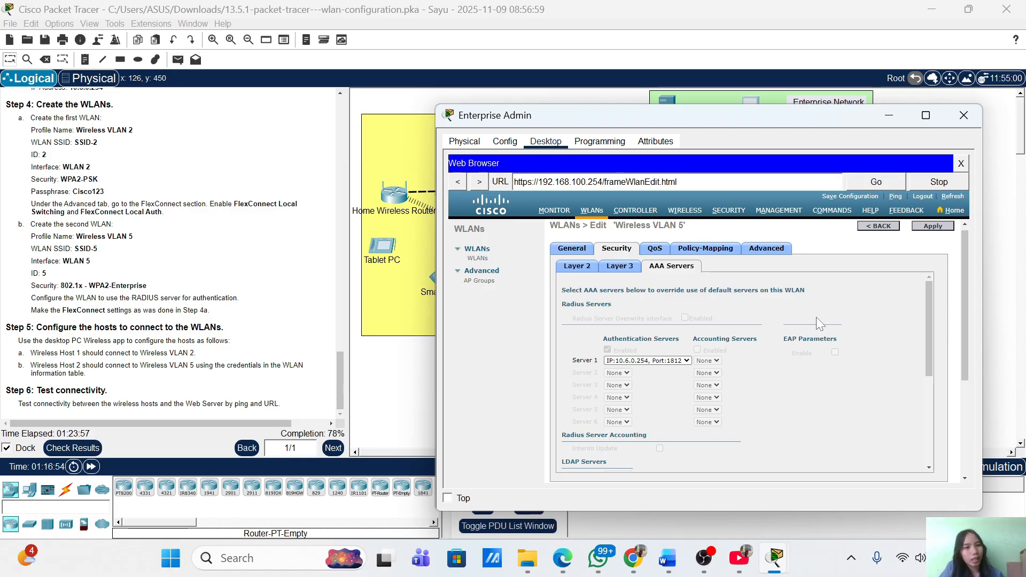
Enable FlexConnect Local Switching and Local Auth on Wireless VLAN 5's advanced settings and apply
left_click(761, 254)
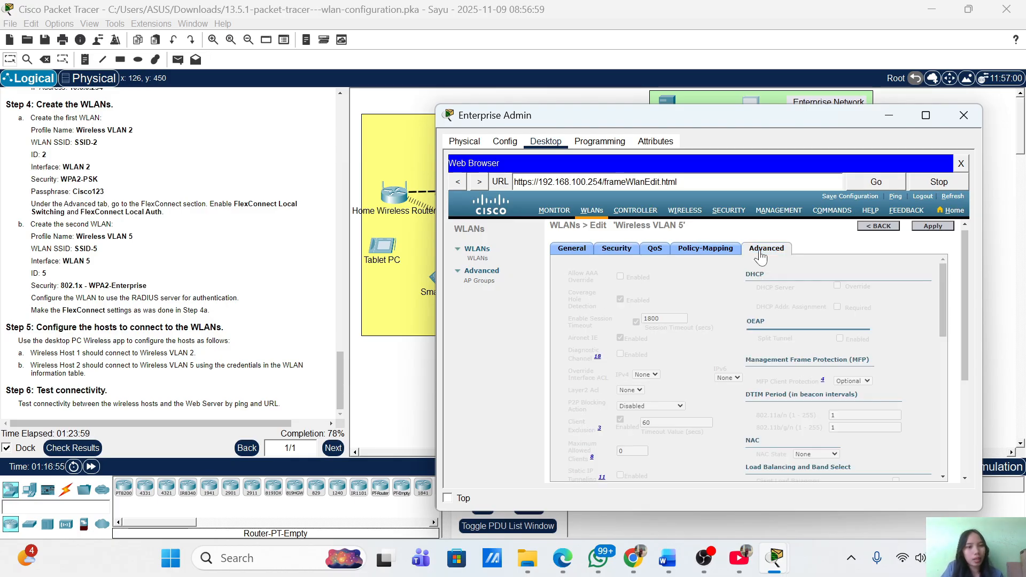
scroll(686, 389, "down", 5)
scroll(675, 397, "down", 5)
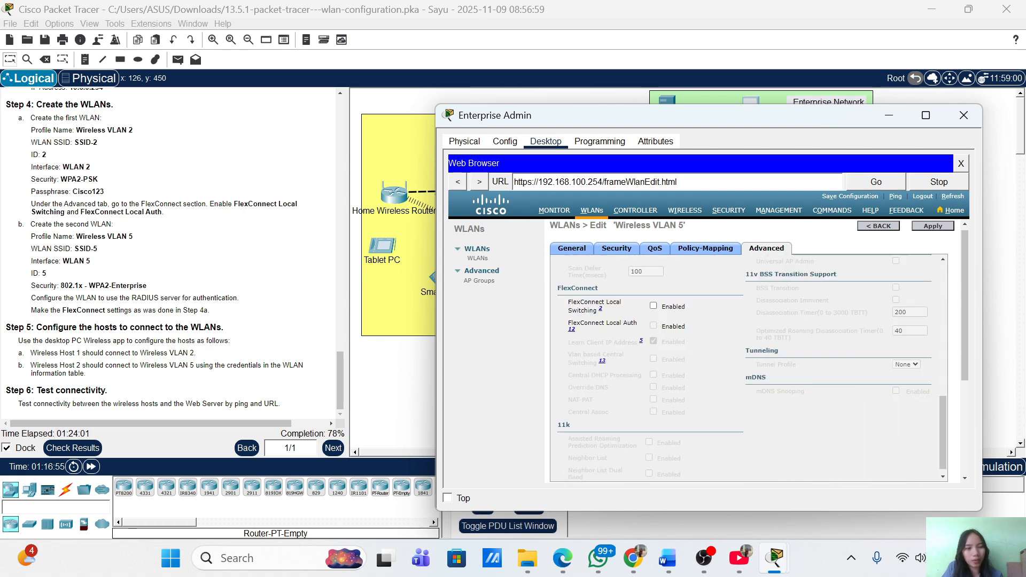
left_click(654, 298)
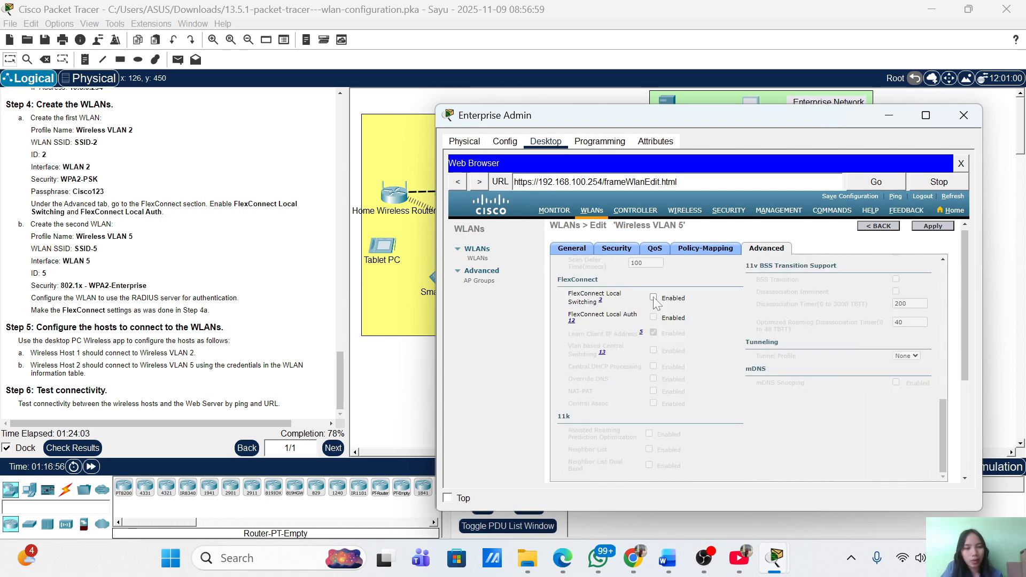
left_click(653, 317)
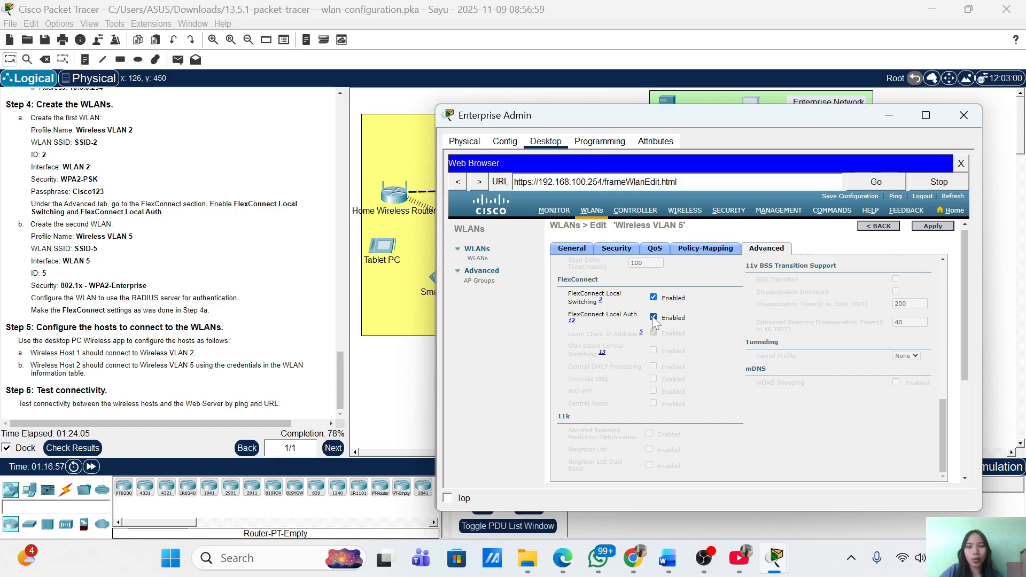
left_click(924, 227)
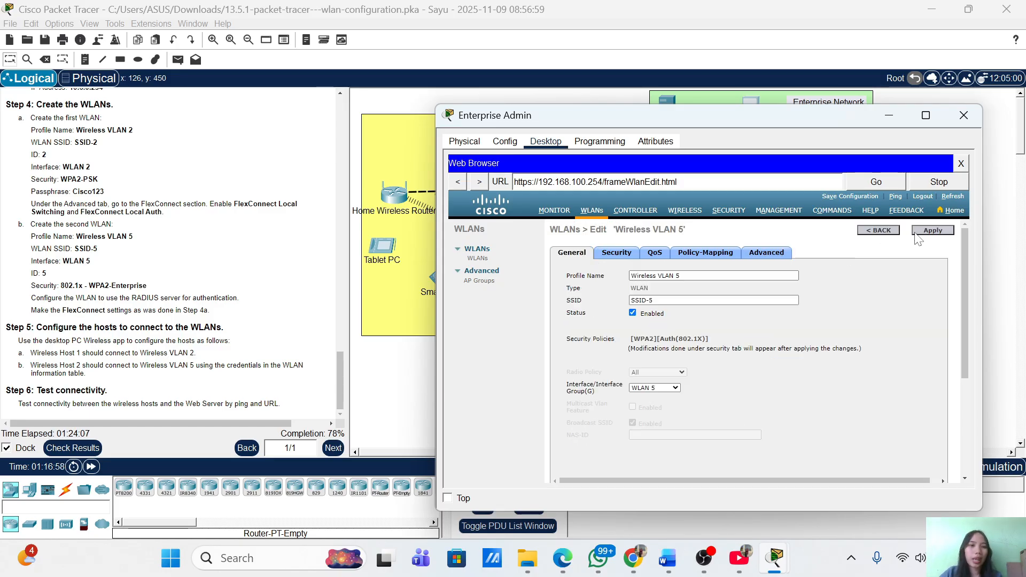
Re-check Local Switching and Local Auth, confirm the apply, and set Enterprise Admin aside
left_click(760, 256)
scroll(676, 396, "down", 10)
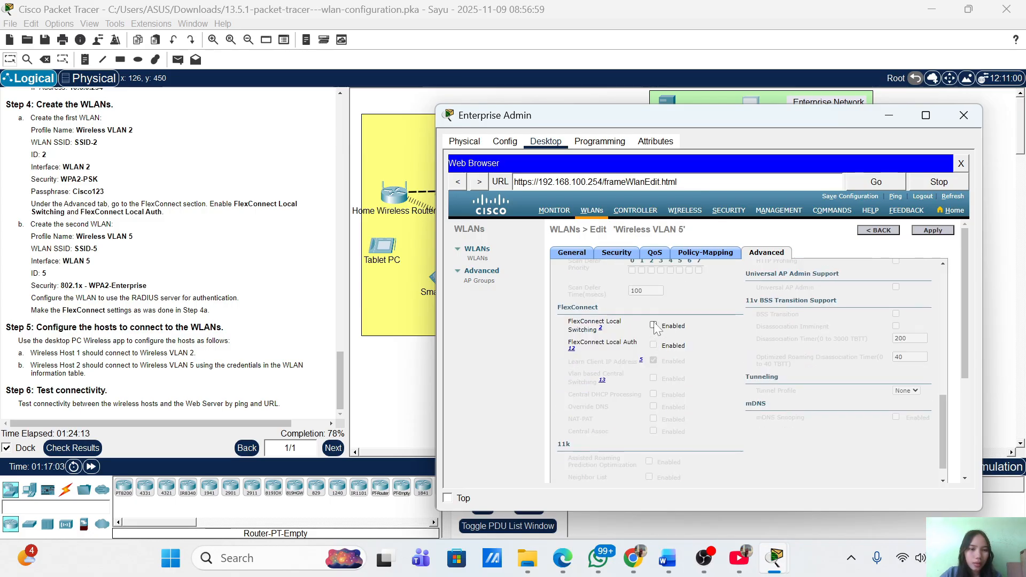
left_click(654, 325)
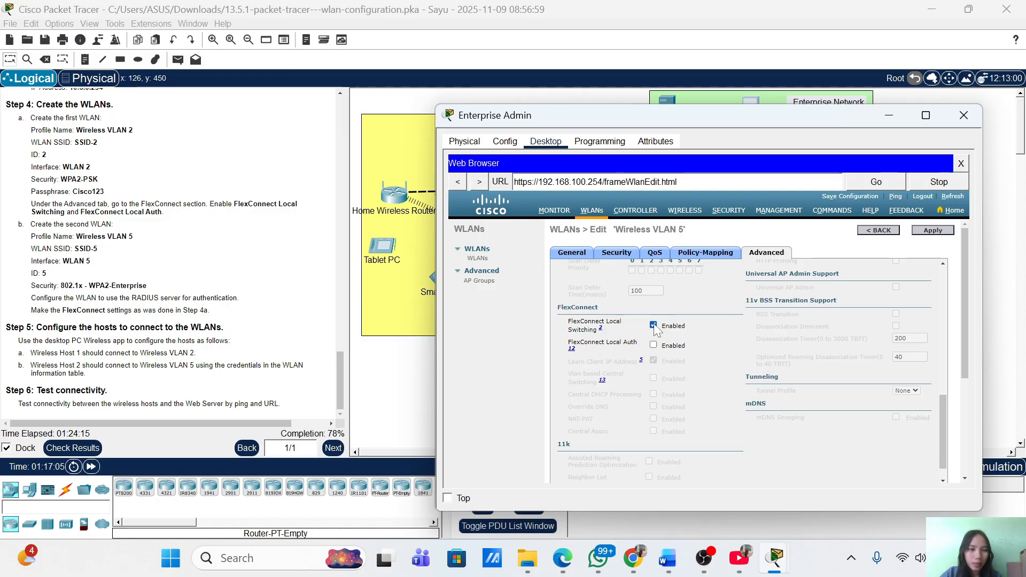
left_click(653, 345)
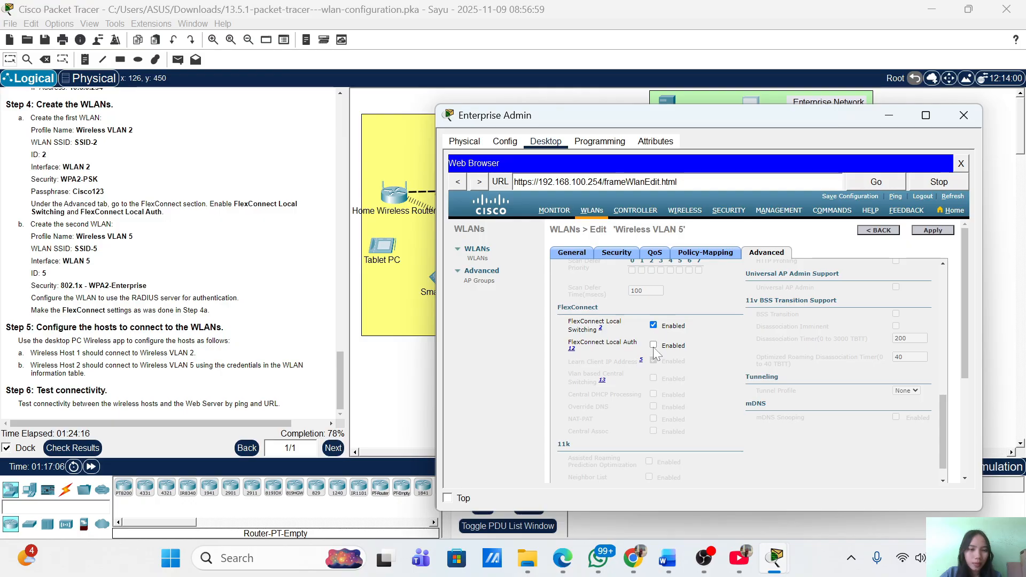
left_click(933, 231)
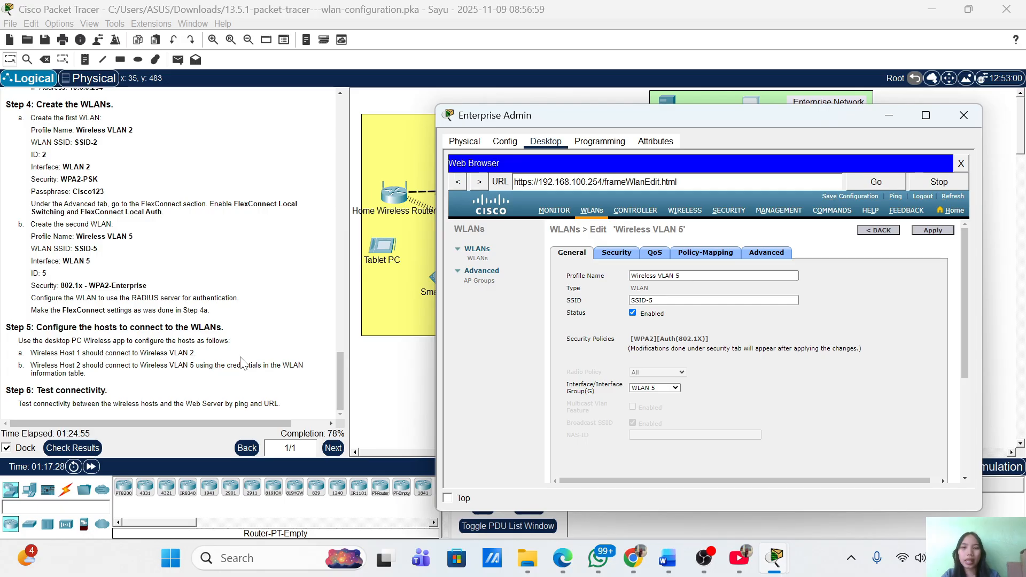
left_click(902, 123)
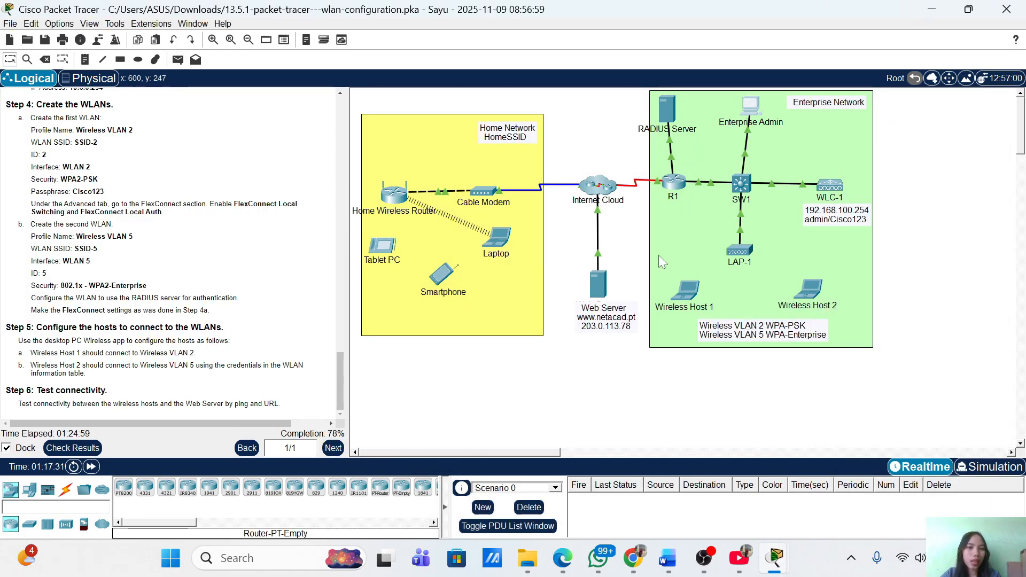
Launch PC Wireless on Wireless Host 1 and rescan the available wireless networks
left_click(686, 292)
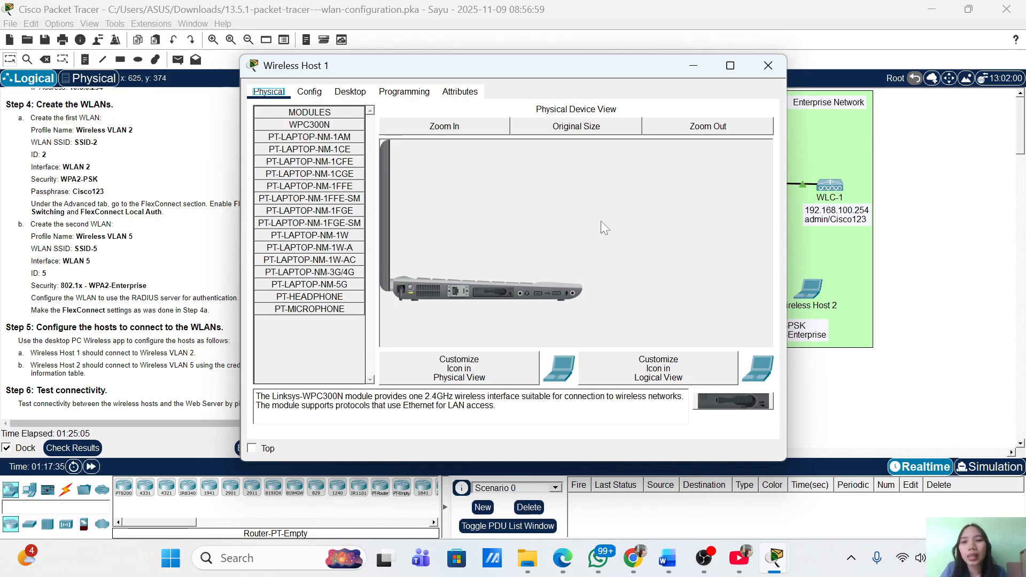
left_click(352, 92)
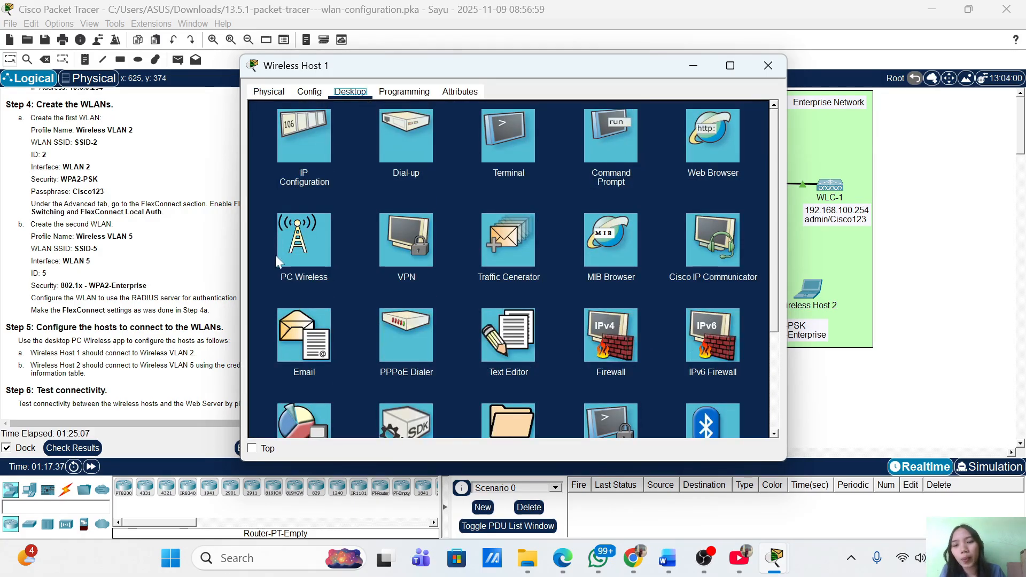
left_click(297, 259)
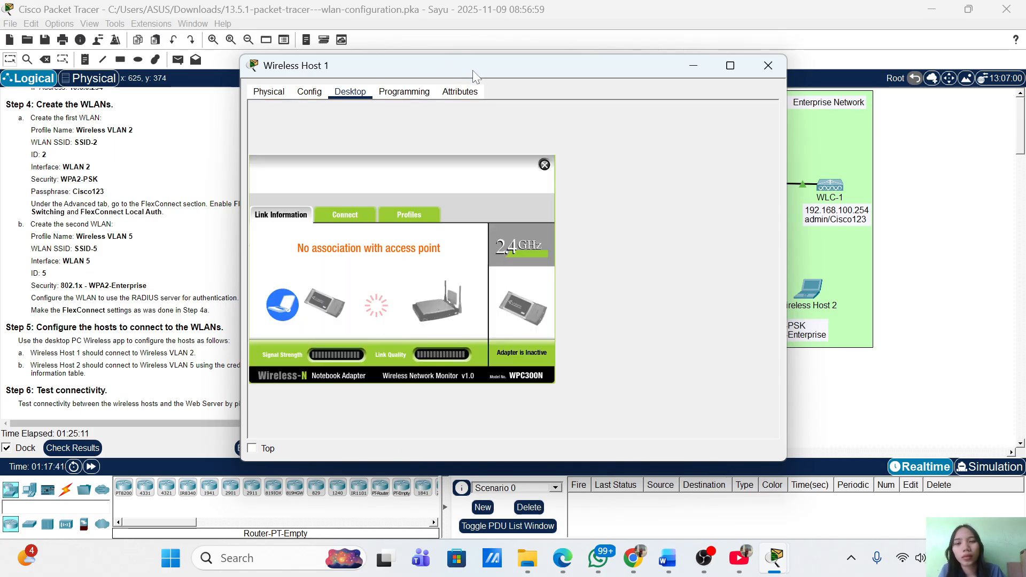
left_click_drag(474, 76, 770, 86)
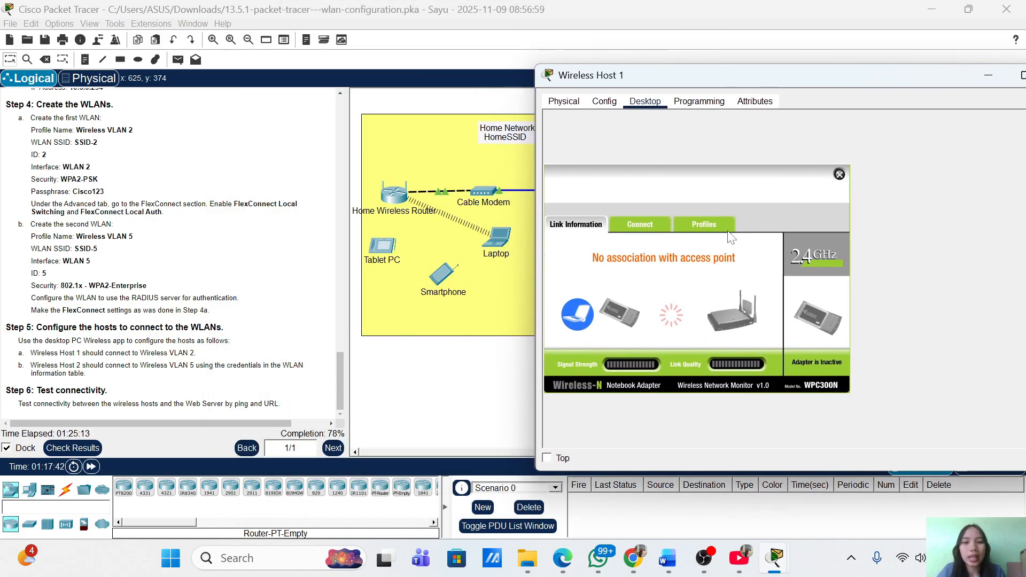
left_click(649, 225)
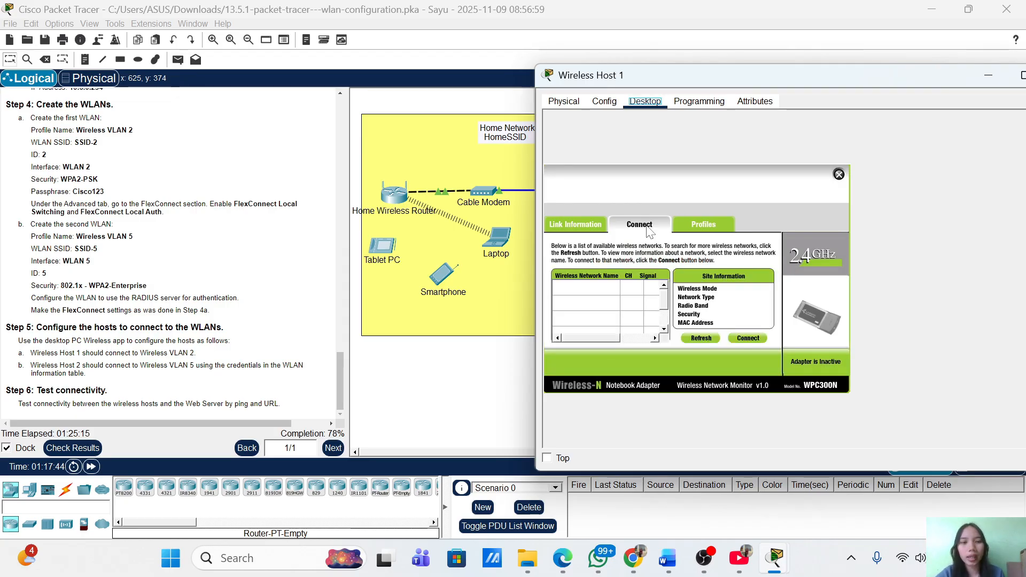
left_click(701, 339)
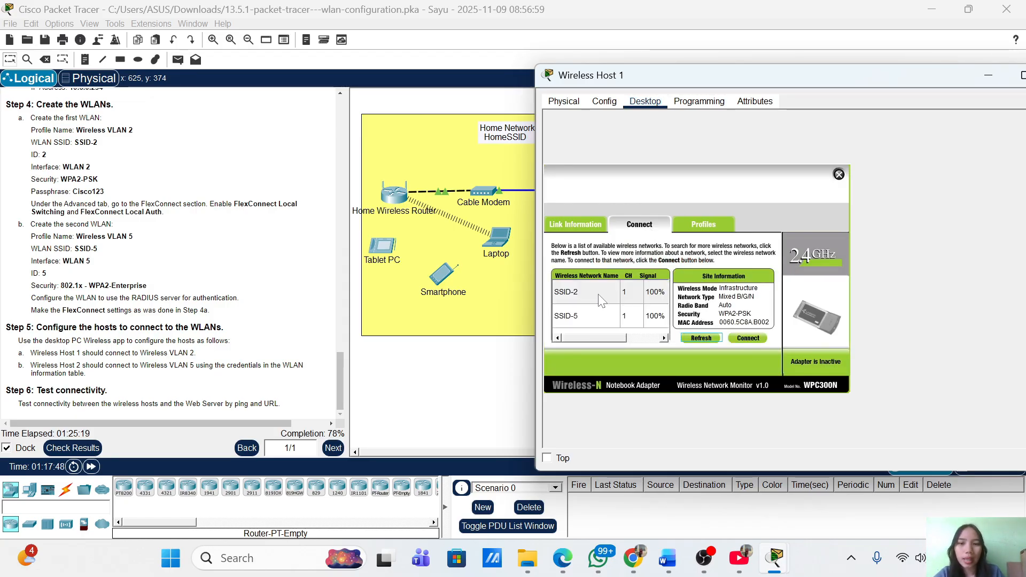
Join Wireless Host 1 to SSID-2 using its pre-shared key, then put the window away
left_click(593, 301)
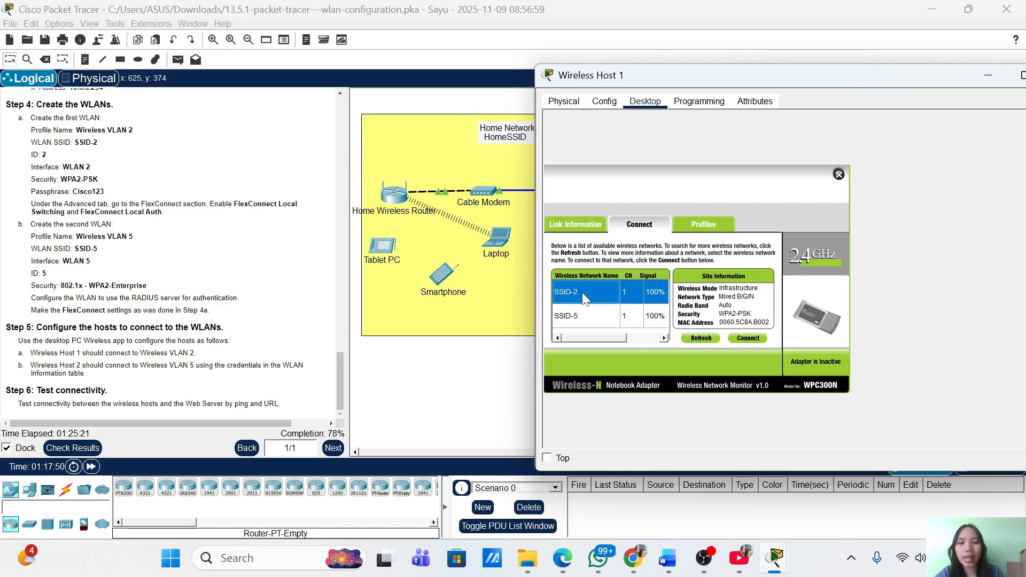
left_click(760, 339)
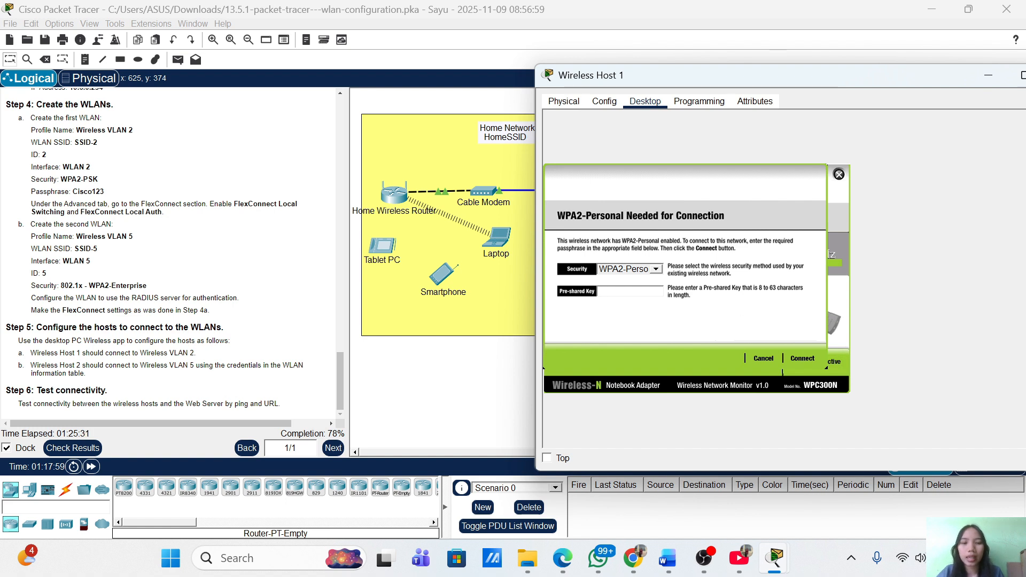
type("C")
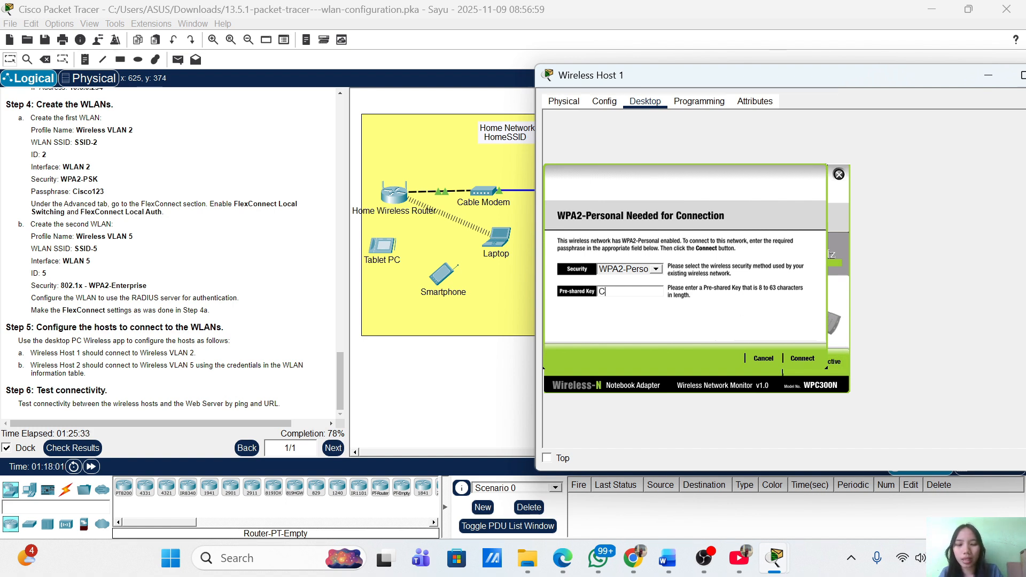
type("isco123")
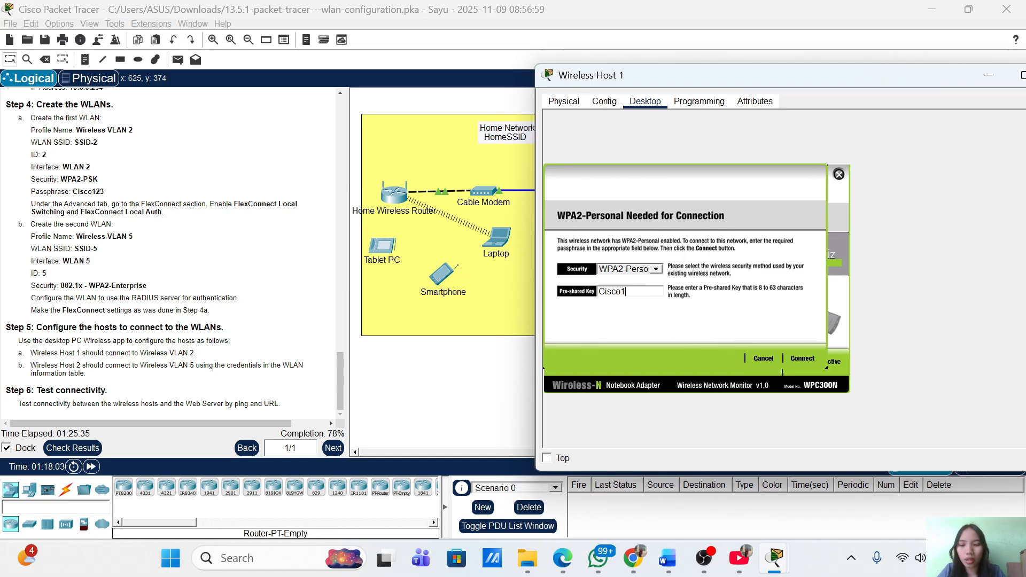
left_click(810, 361)
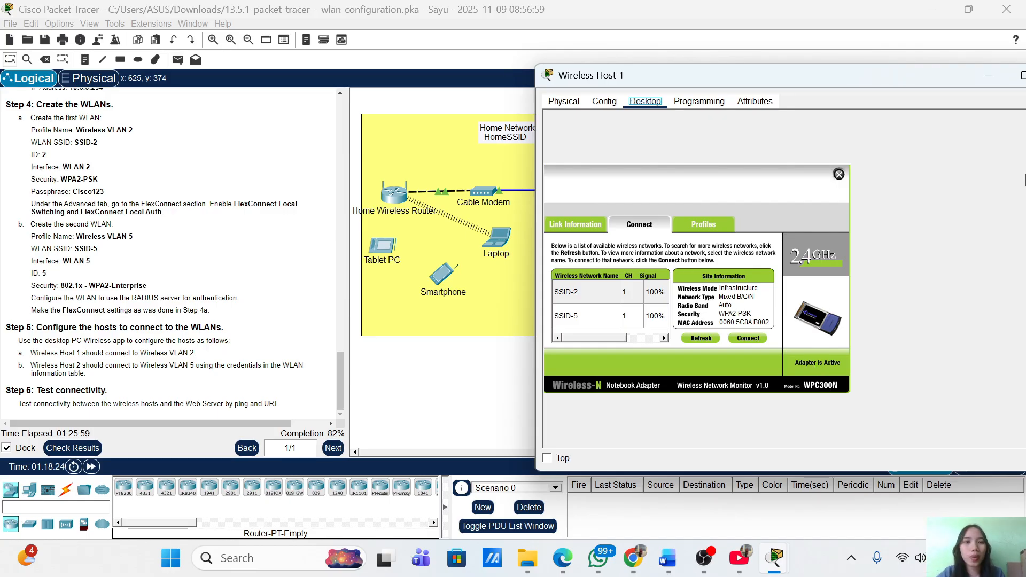
left_click(988, 76)
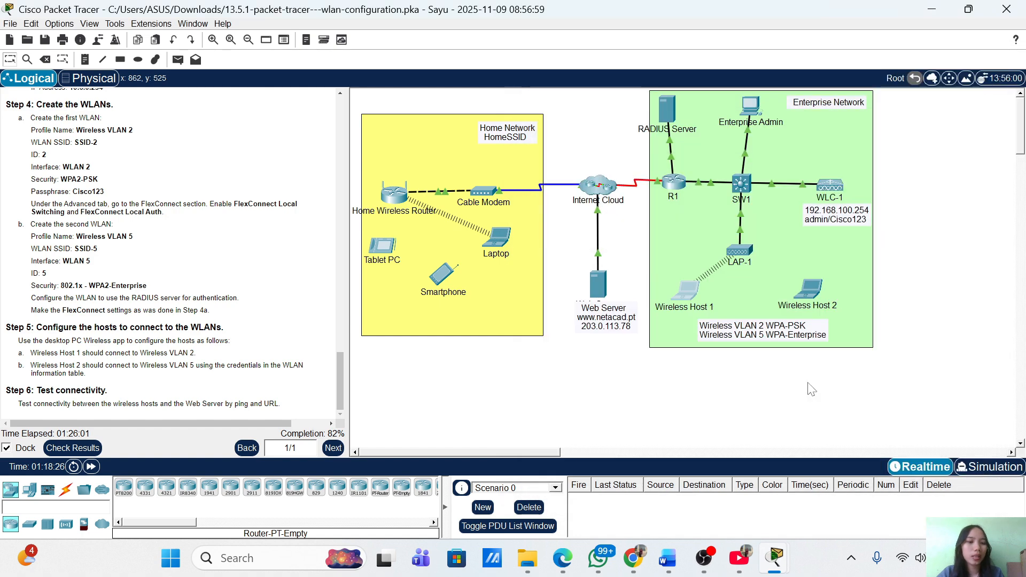
Launch PC Wireless on Wireless Host 2 and start a new wireless profile
left_click(810, 289)
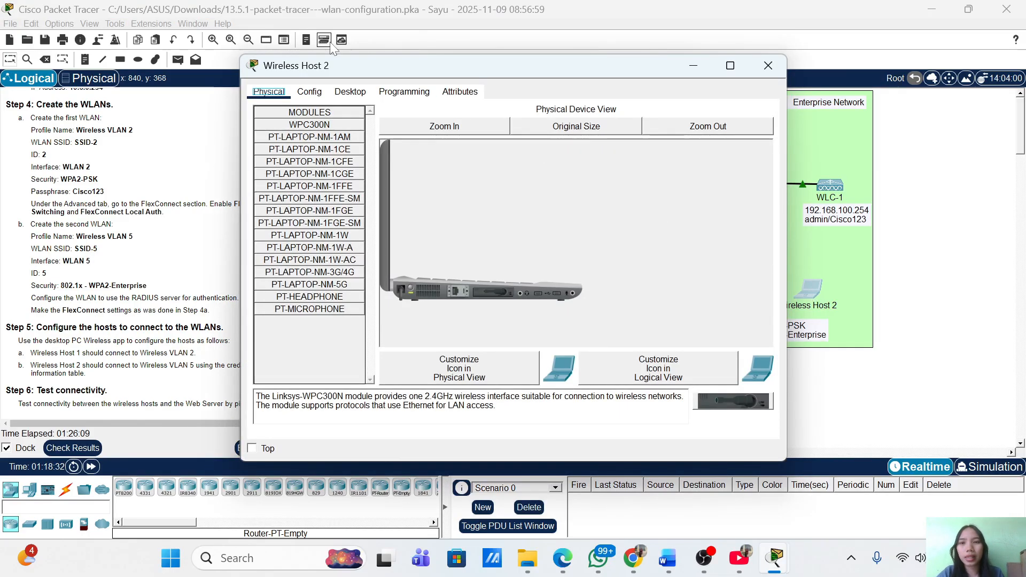
left_click(349, 94)
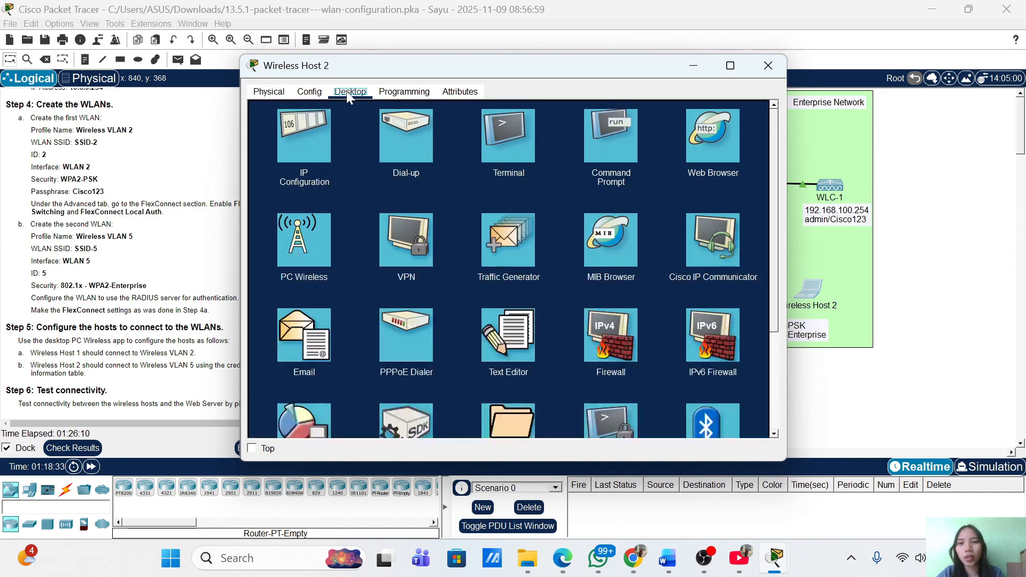
left_click(297, 255)
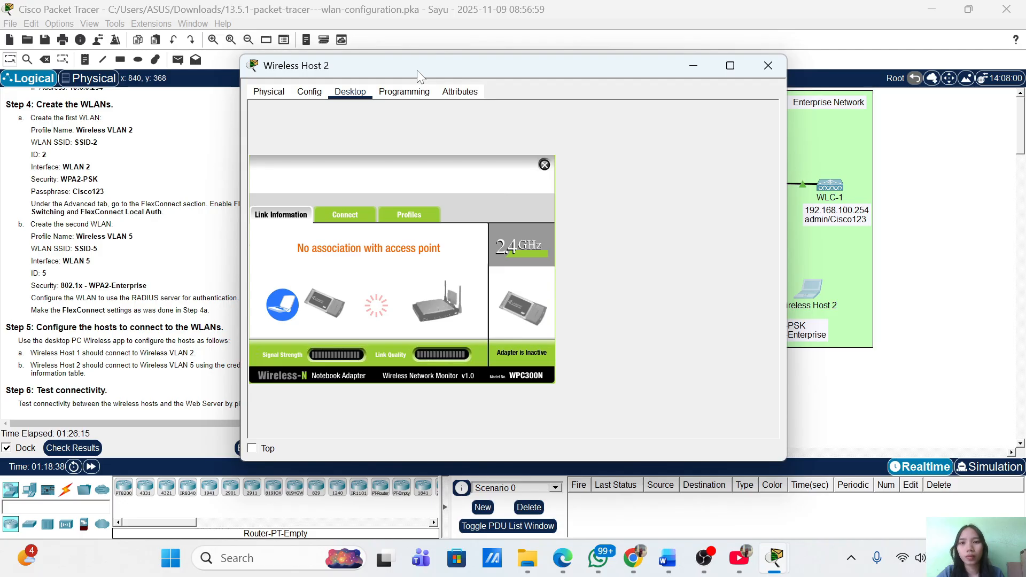
left_click_drag(418, 73, 642, 68)
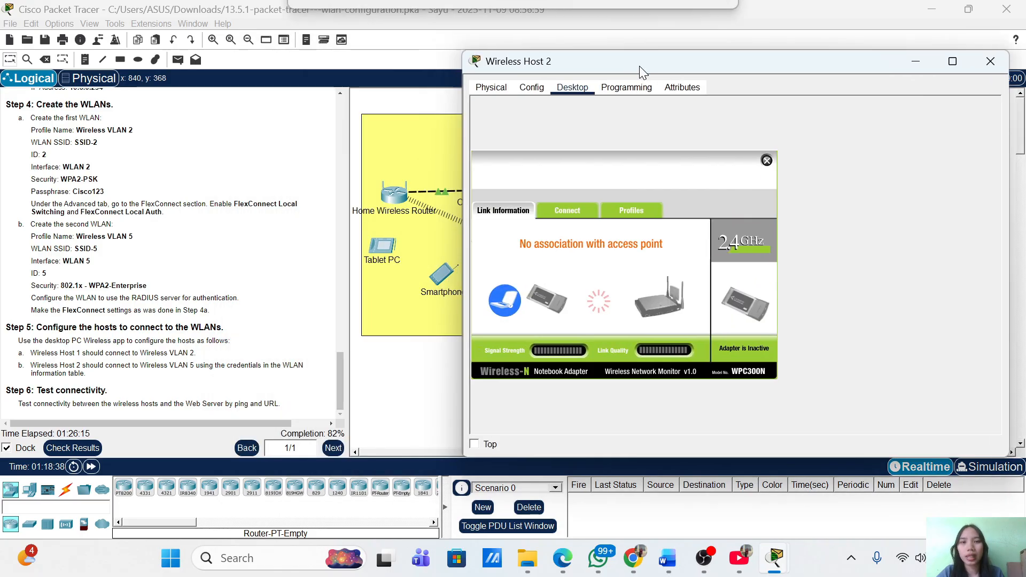
left_click(646, 211)
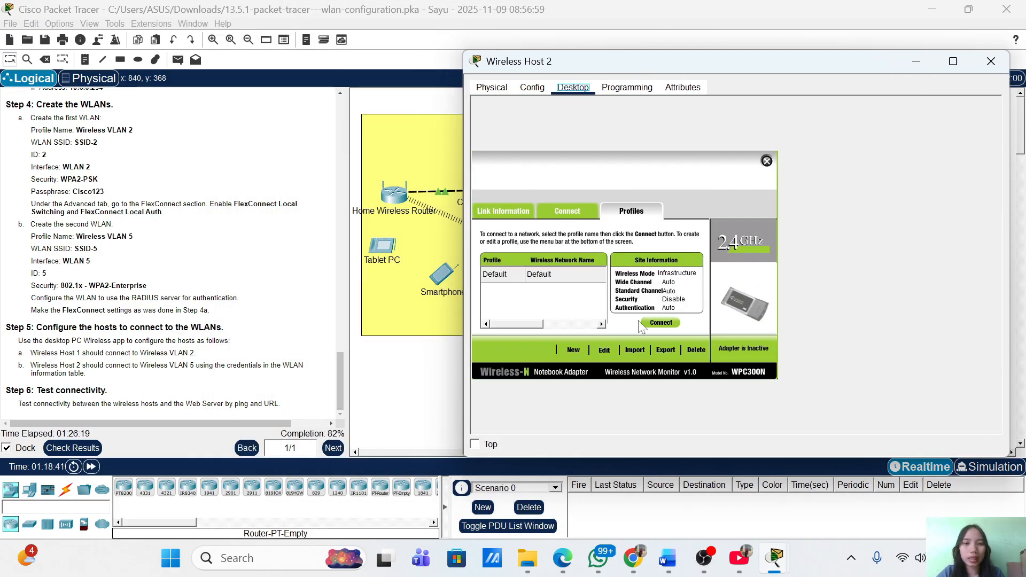
left_click(610, 345)
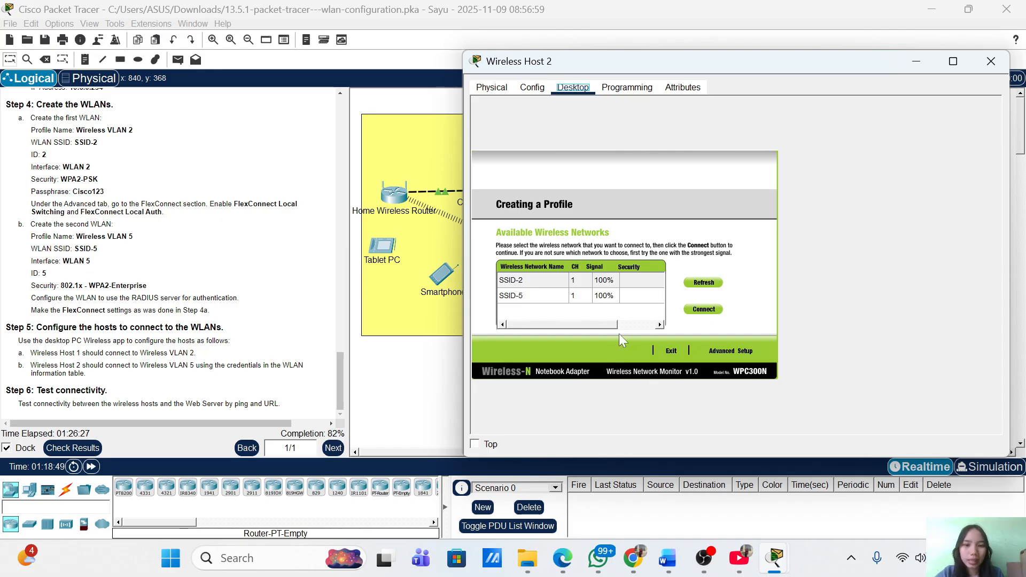
Set the profile to SSID-5, infrastructure mode, DHCP, and WPA-Enterprise security
left_click(542, 301)
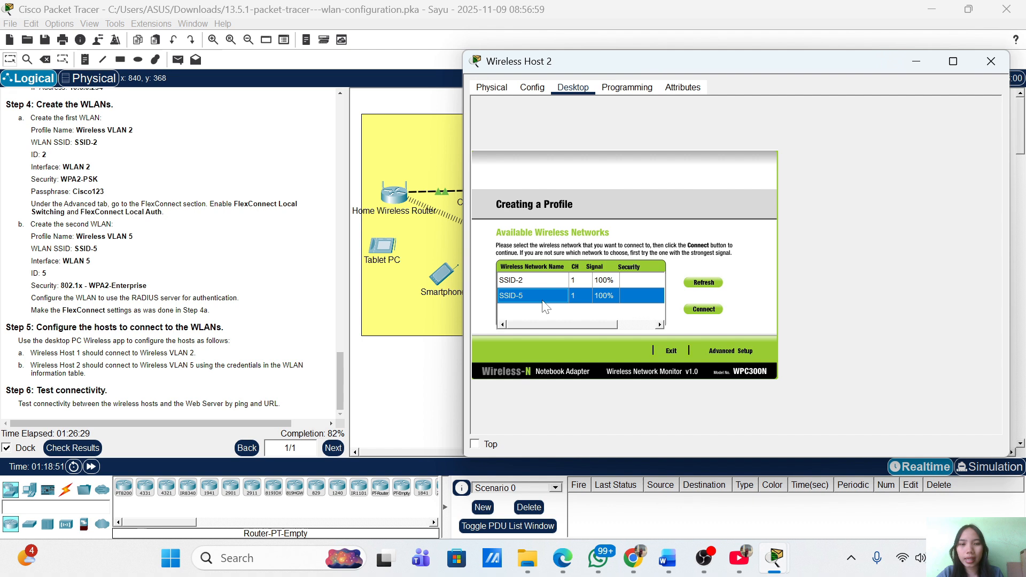
left_click(732, 349)
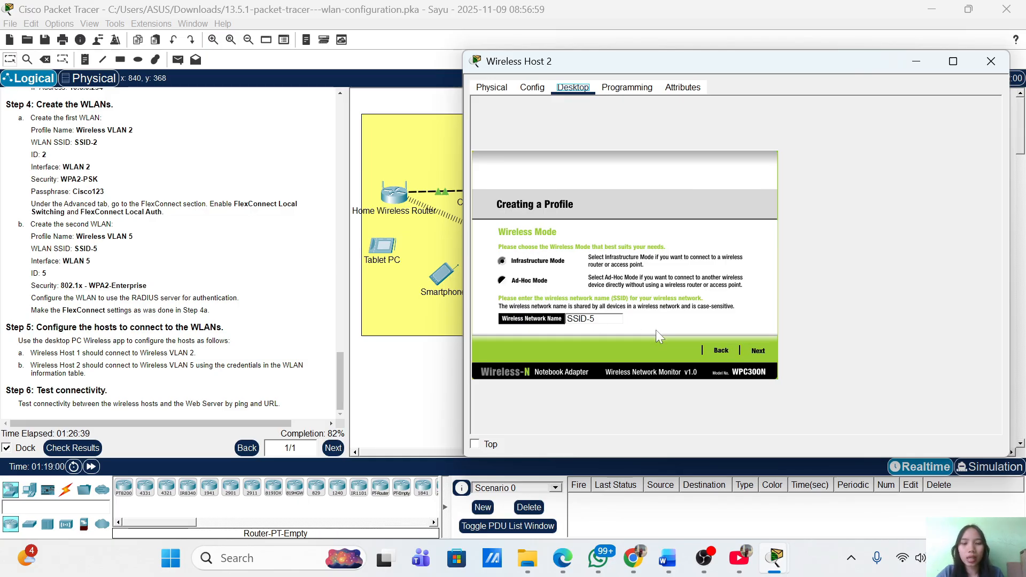
left_click(759, 350)
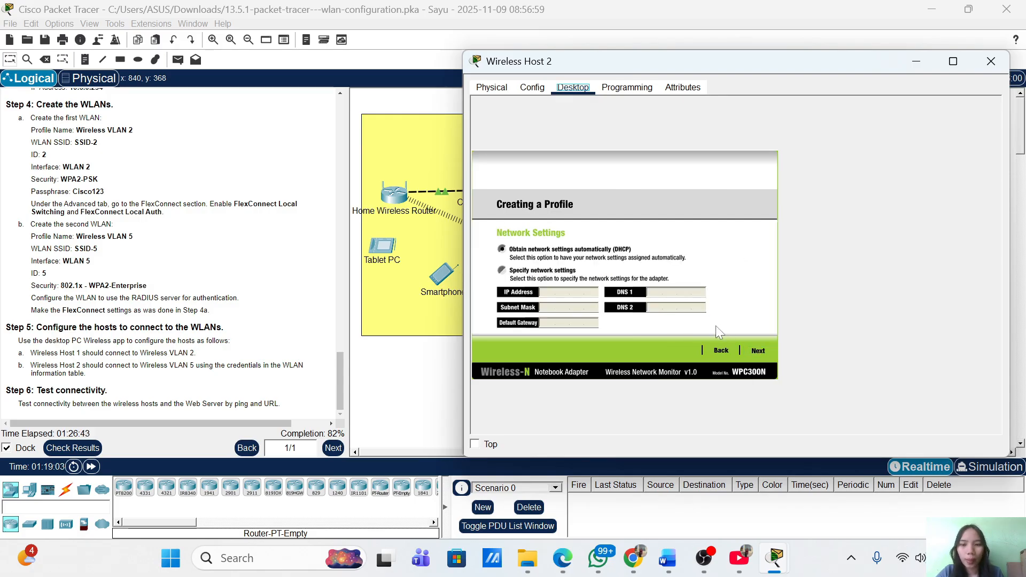
left_click(762, 351)
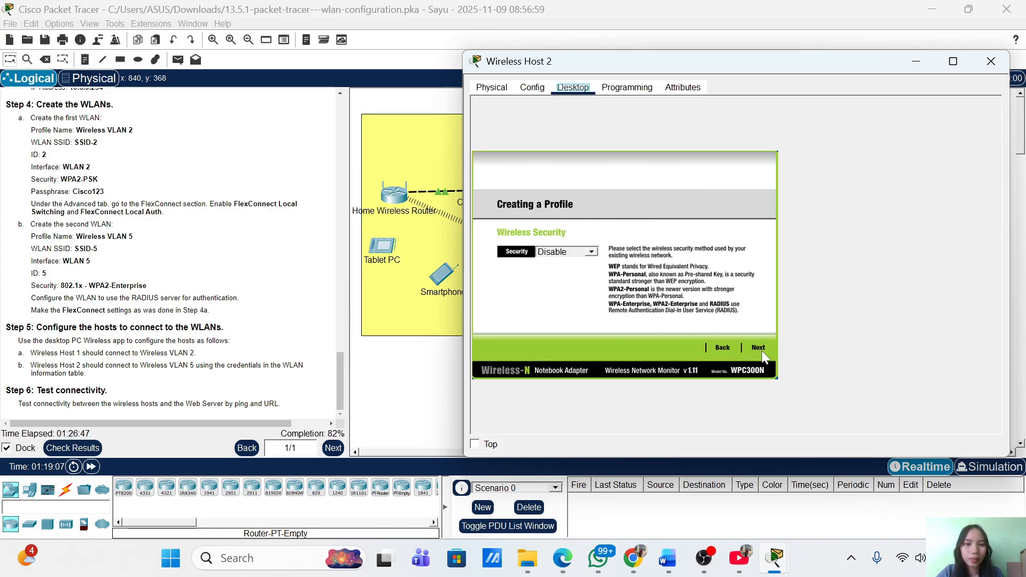
left_click(592, 253)
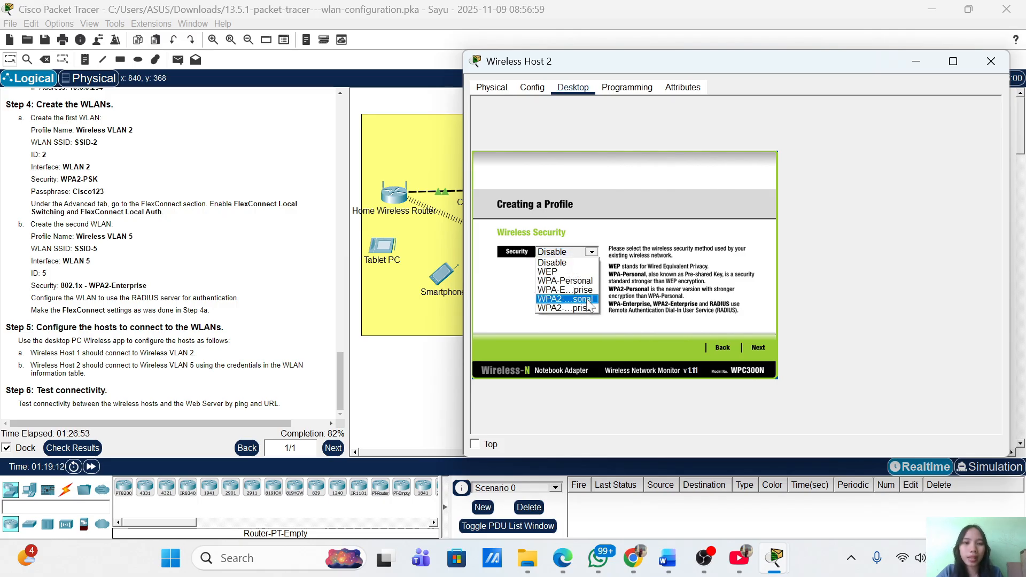
left_click(585, 291)
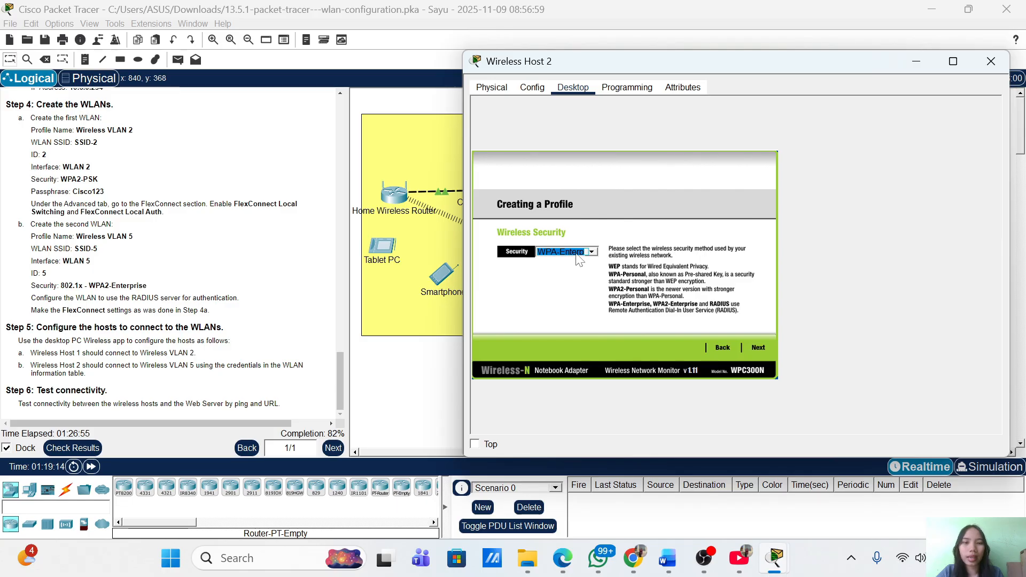
left_click(757, 346)
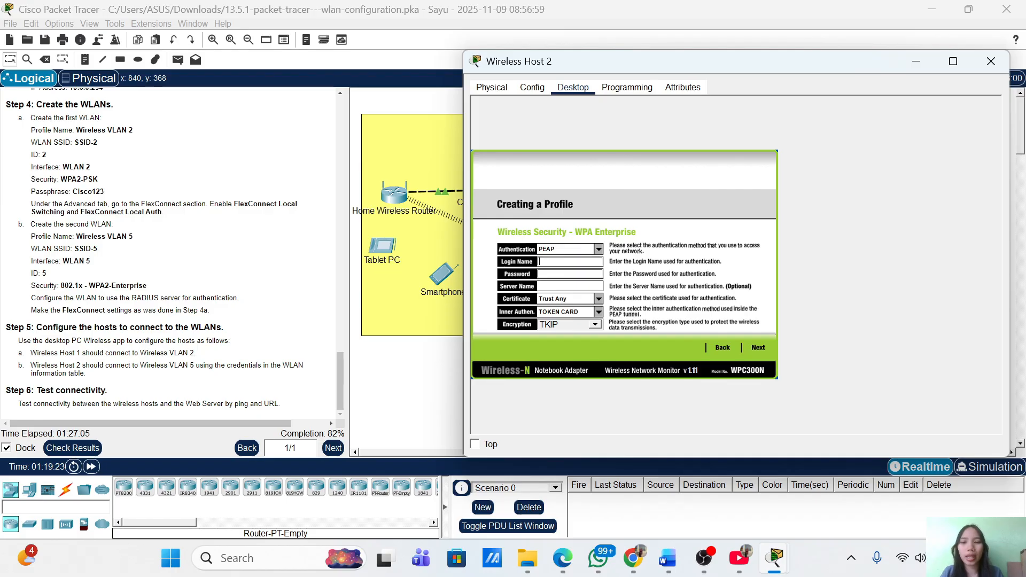
Enter the WLAN 5 user login name and password in the enterprise login settings
type("use")
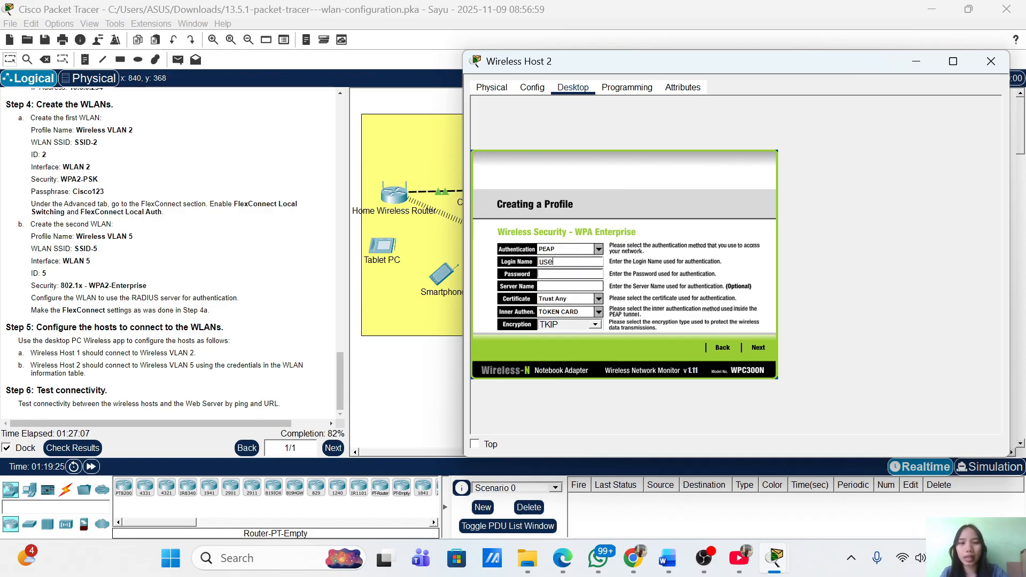
type("r")
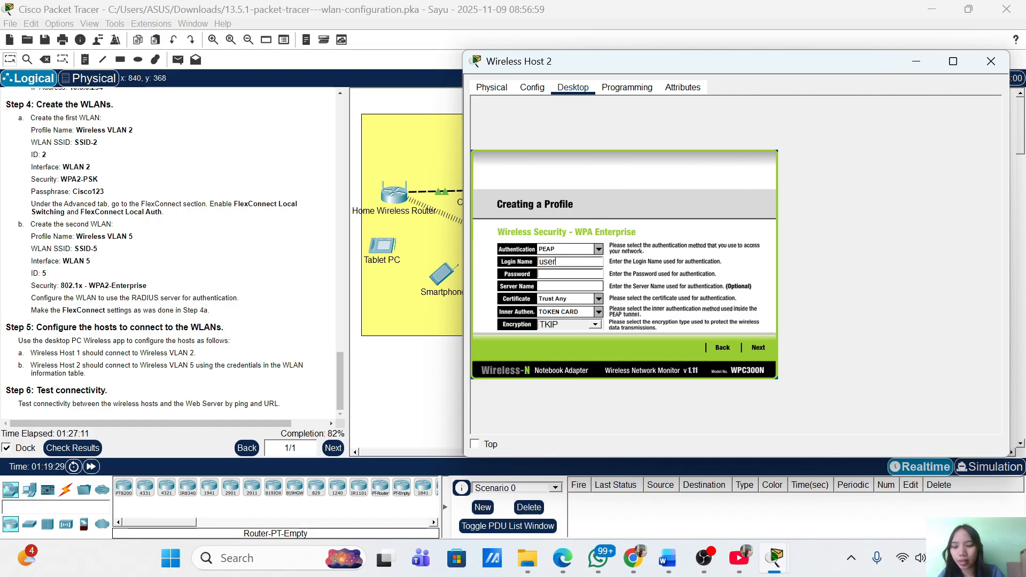
type("WLAN5")
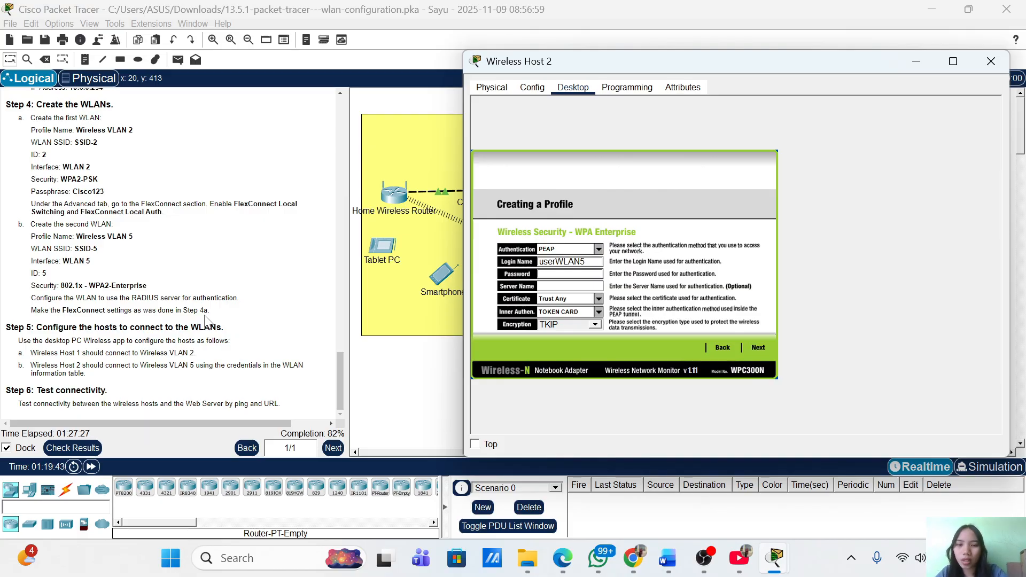
scroll(206, 320, "up", 20)
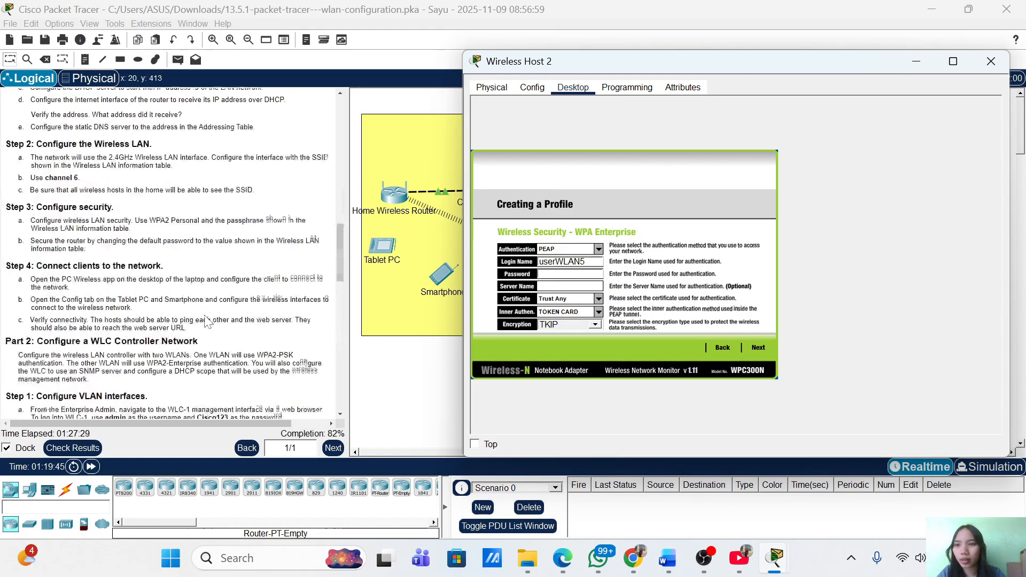
scroll(251, 218, "down", 3)
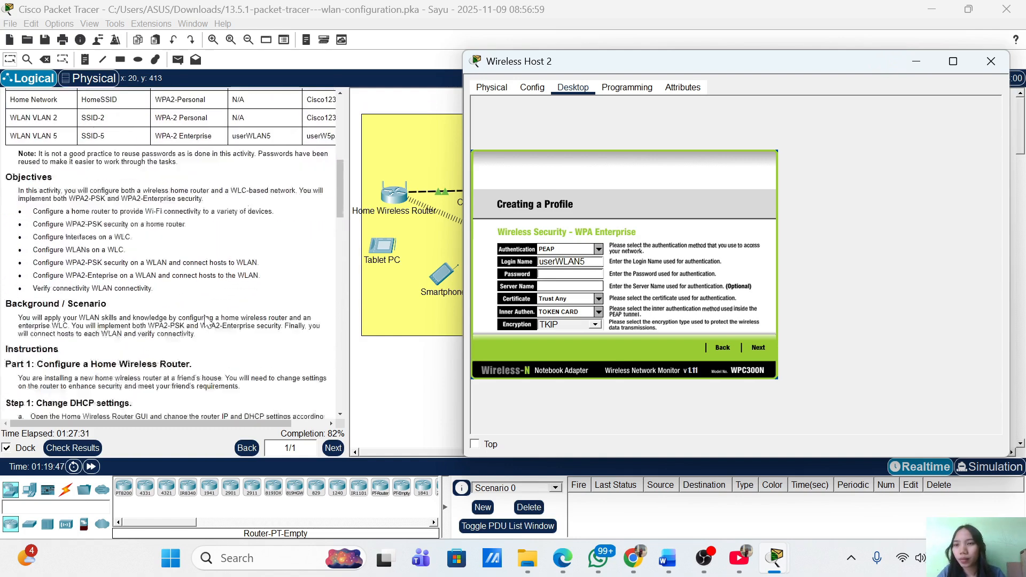
scroll(284, 115, "right", 3)
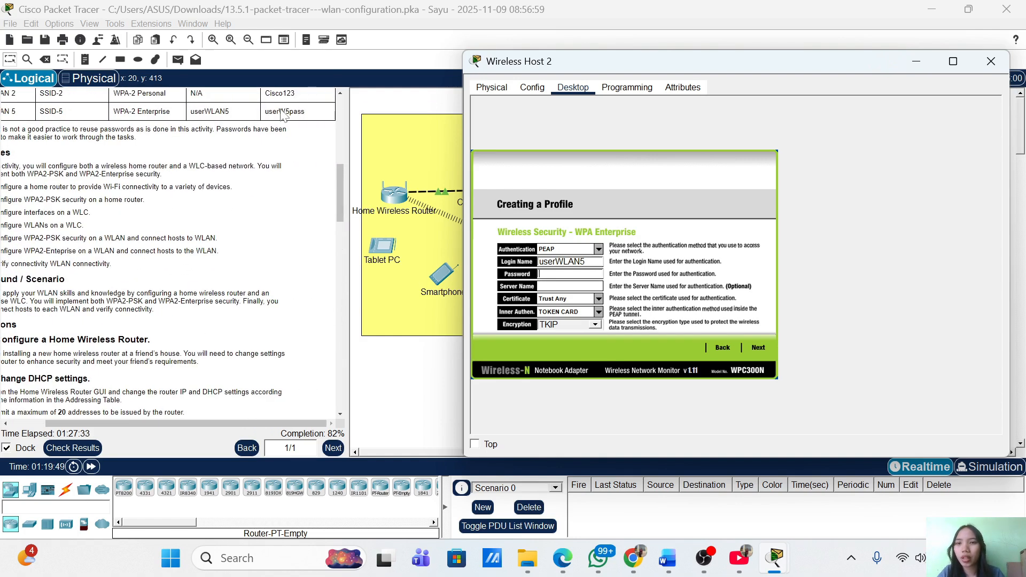
scroll(283, 112, "left", 3)
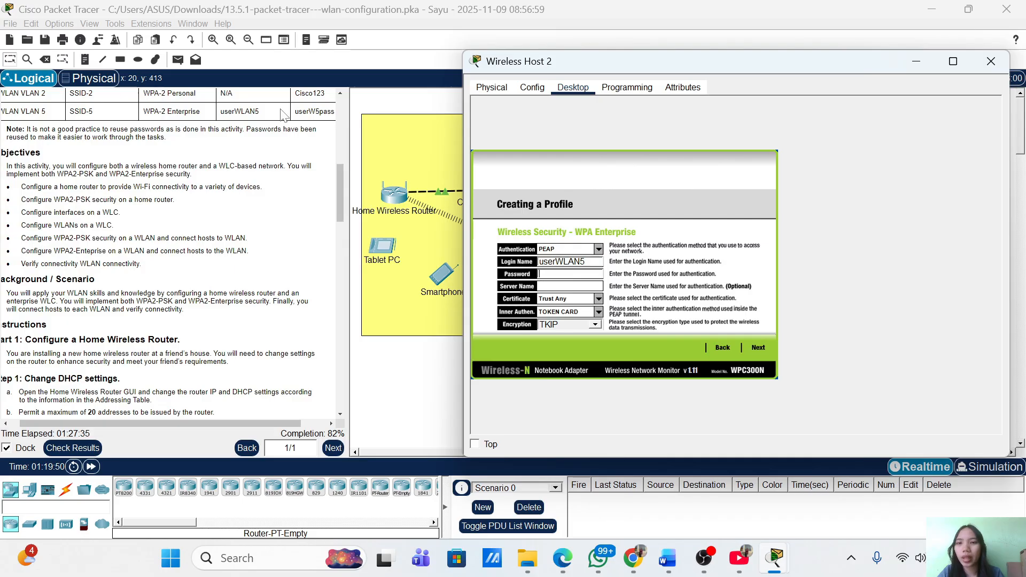
scroll(281, 110, "up", 3)
scroll(280, 109, "down", 1)
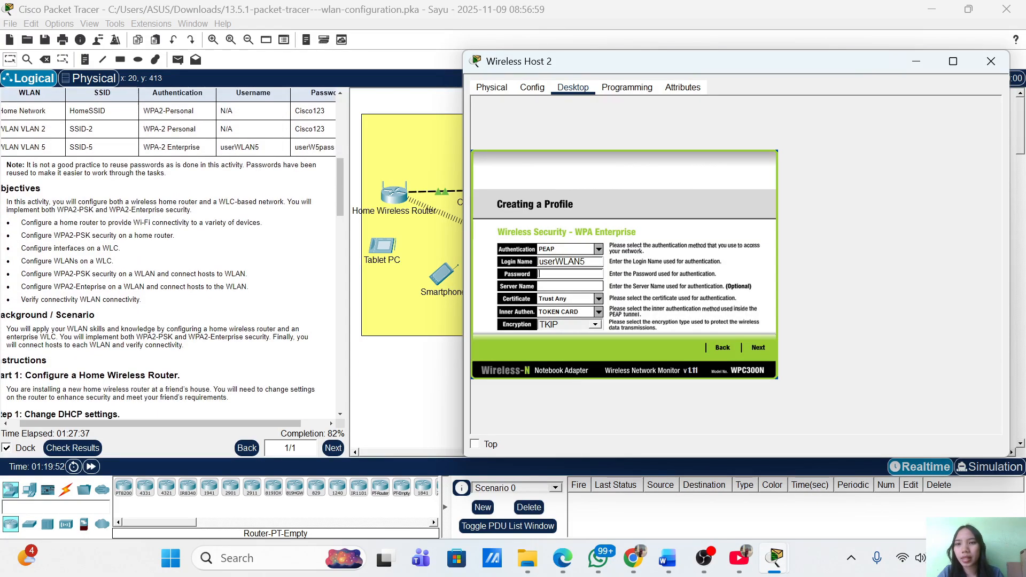
scroll(169, 256, "right", 3)
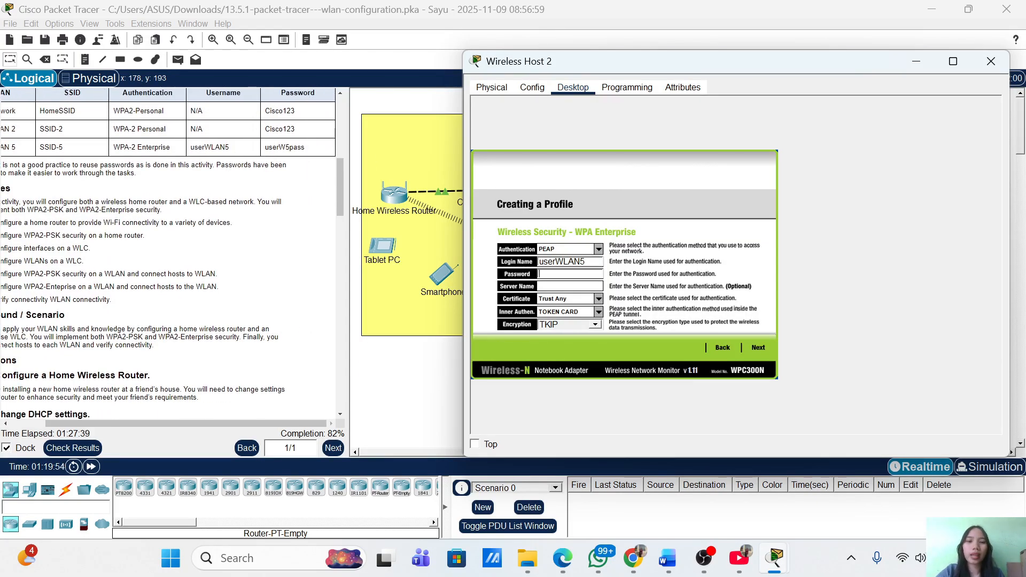
type("se")
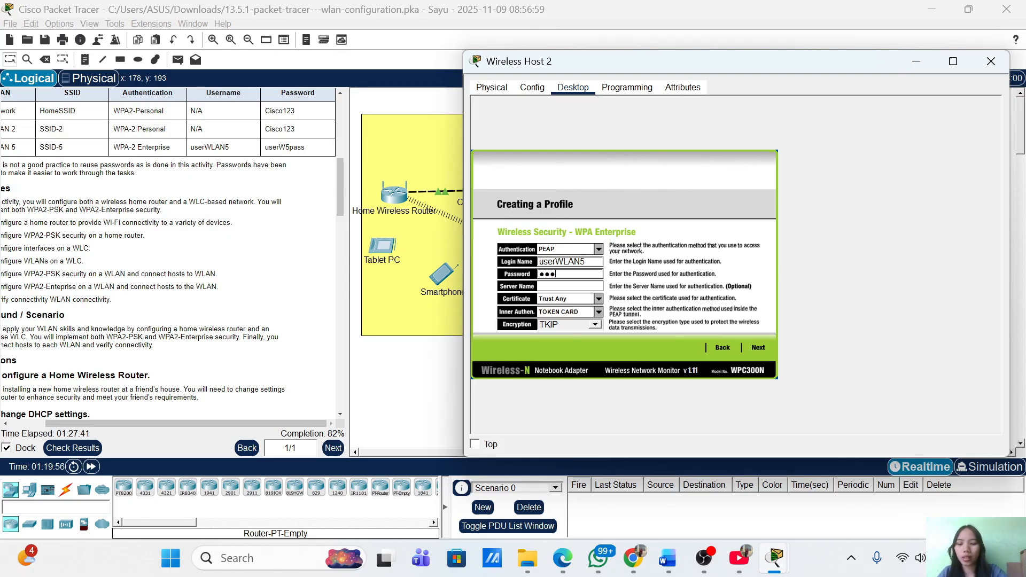
type("r")
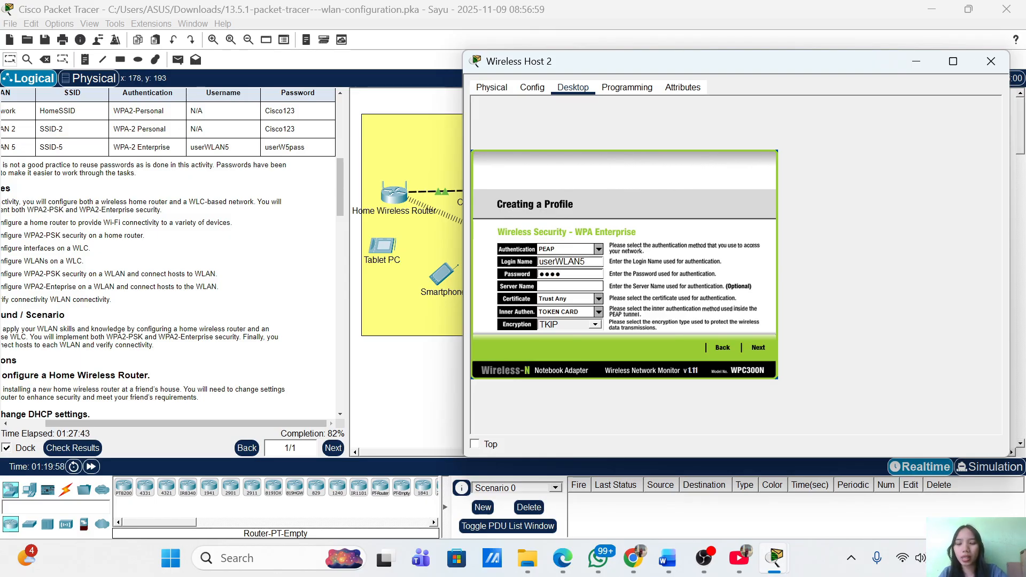
type("W5")
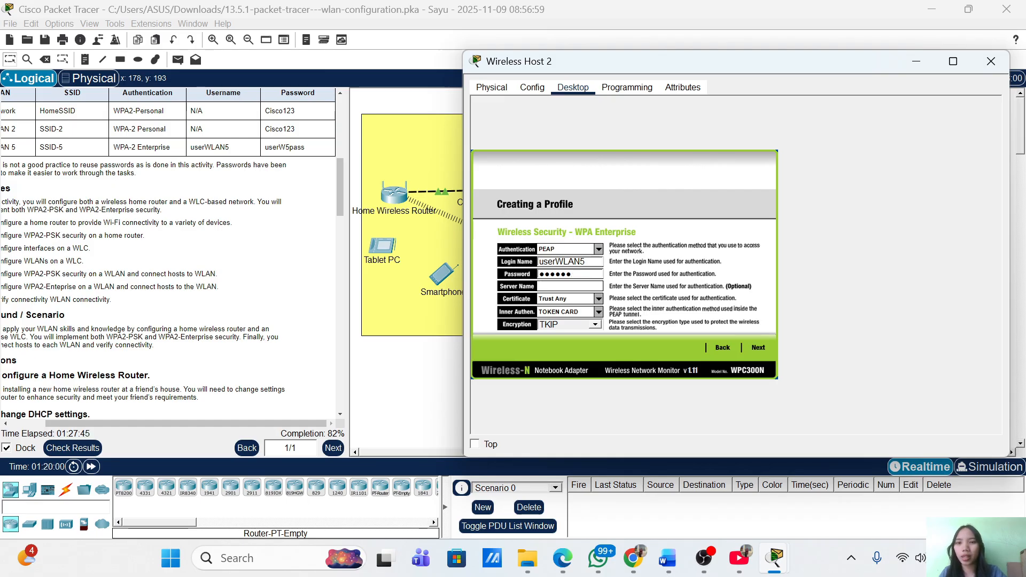
type("pass")
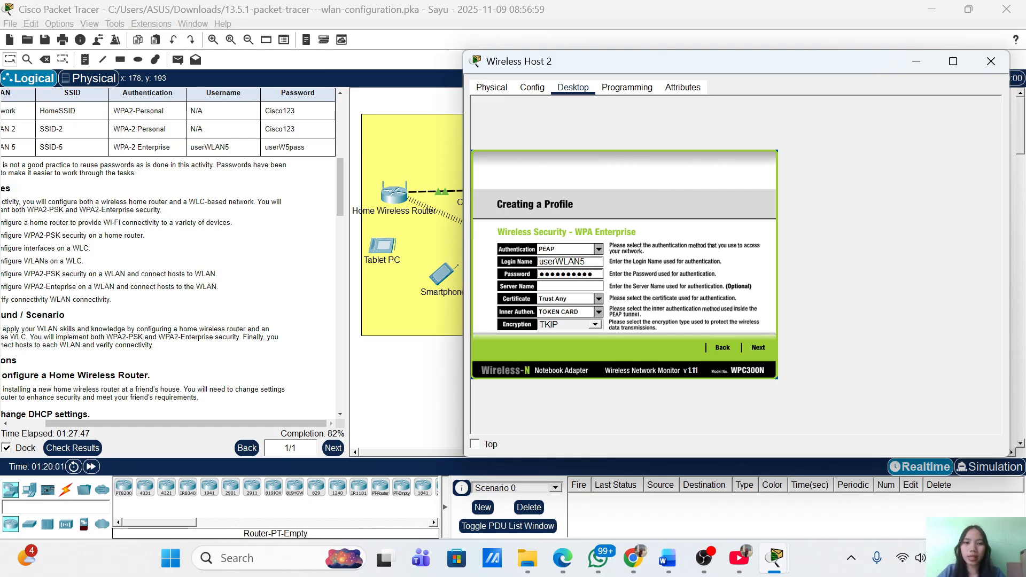
scroll(234, 289, "down", 20)
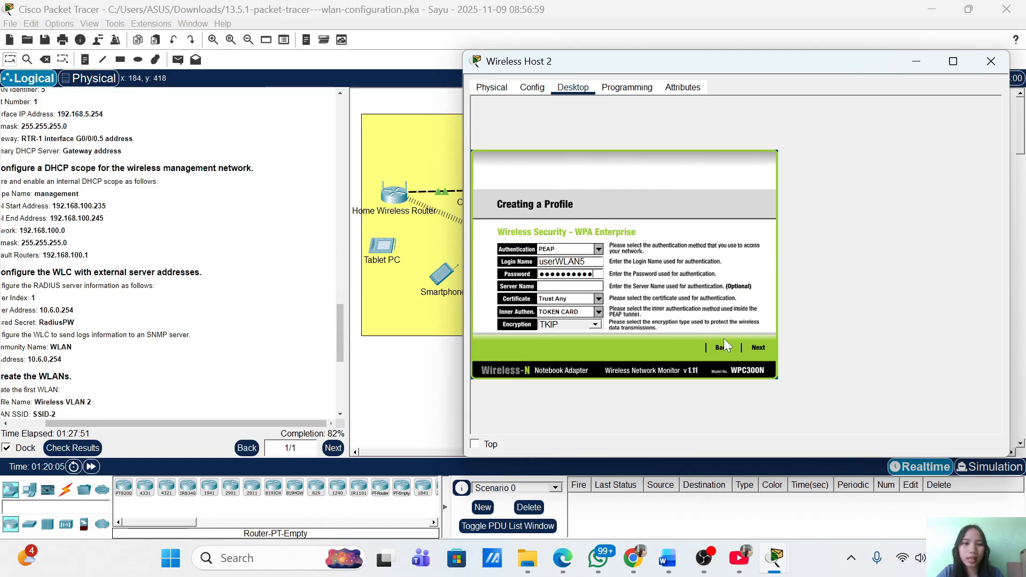
Save the SSID-5 enterprise profile and connect Wireless Host 2 with it
left_click(759, 349)
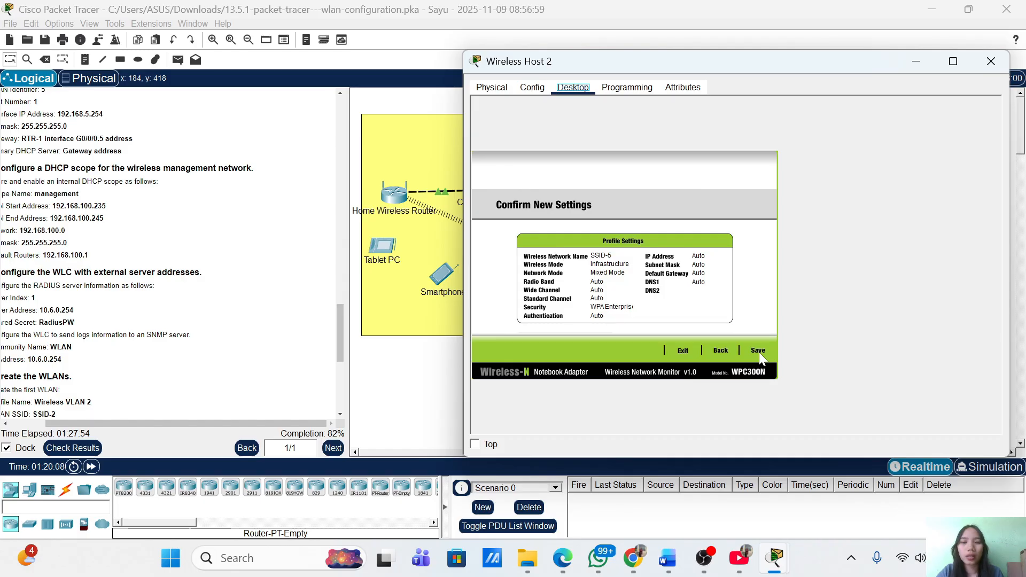
left_click(759, 351)
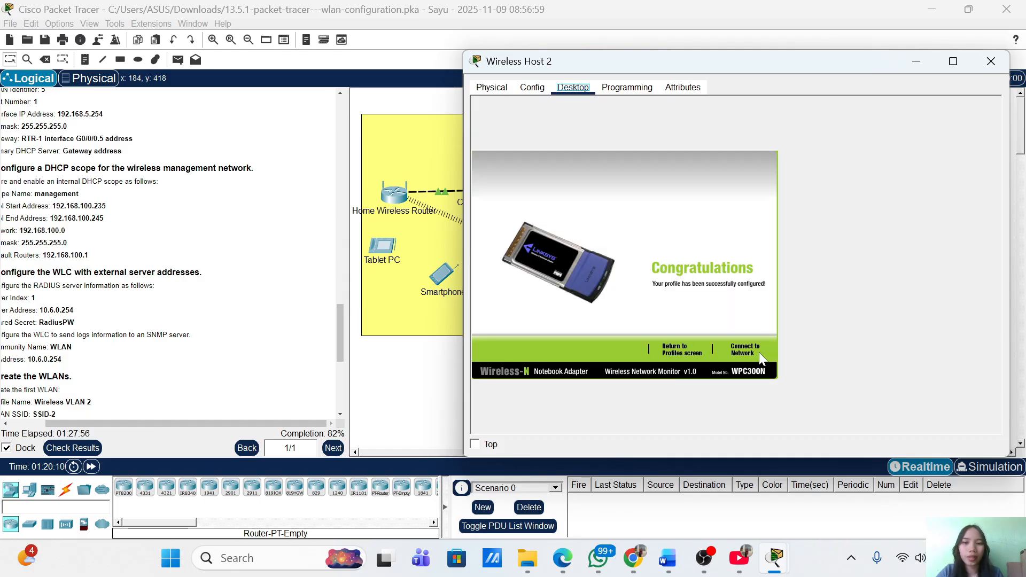
left_click(749, 348)
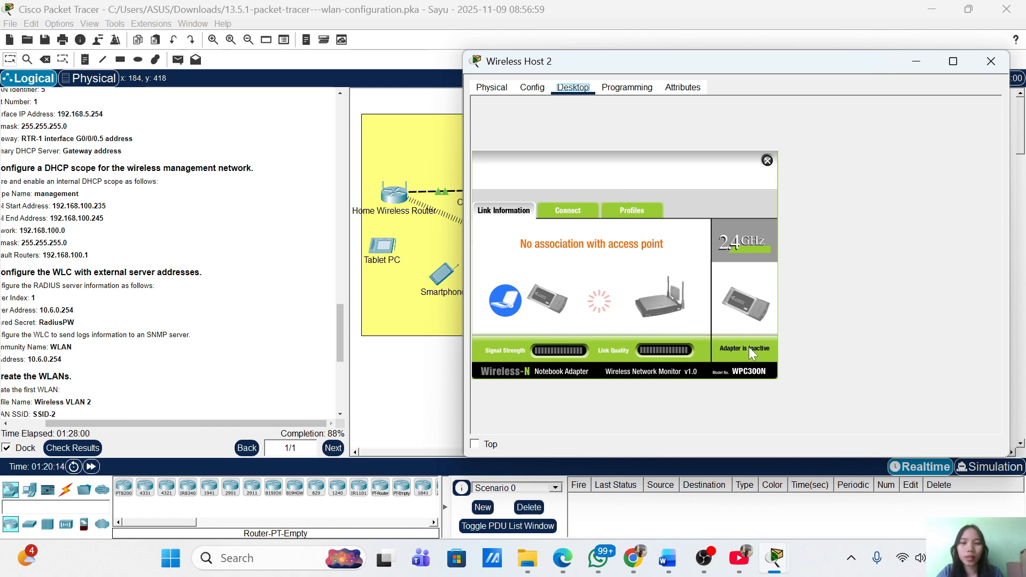
Fast-forward simulation time, then reopen Wireless Host 2 on its desktop tools
left_click(914, 62)
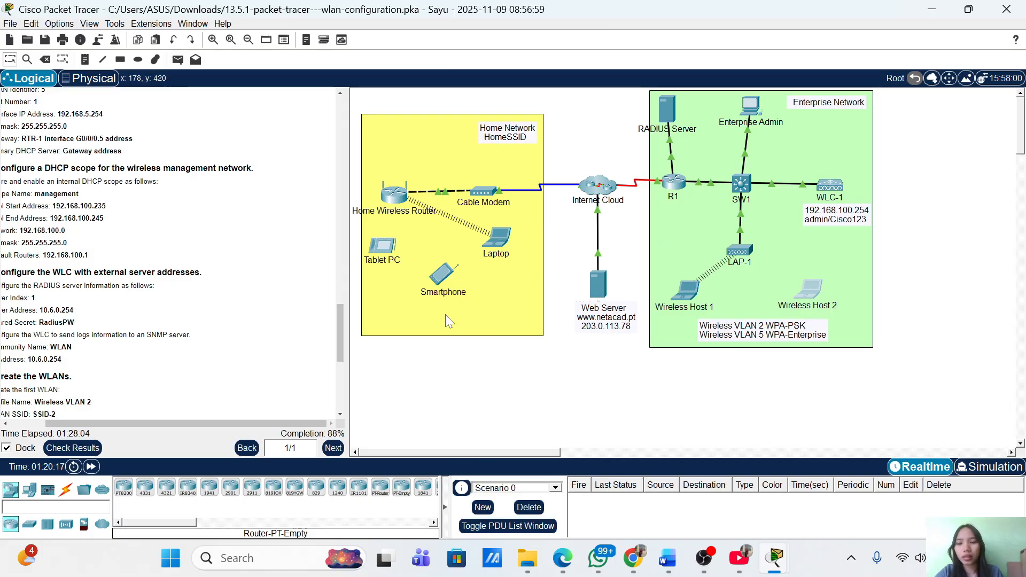
left_click(92, 467)
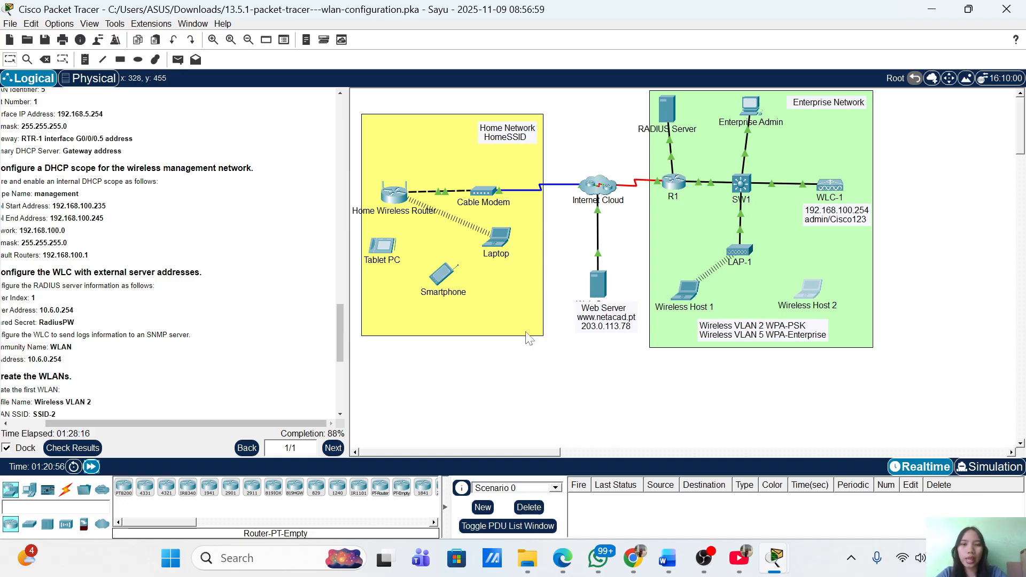
left_click(810, 297)
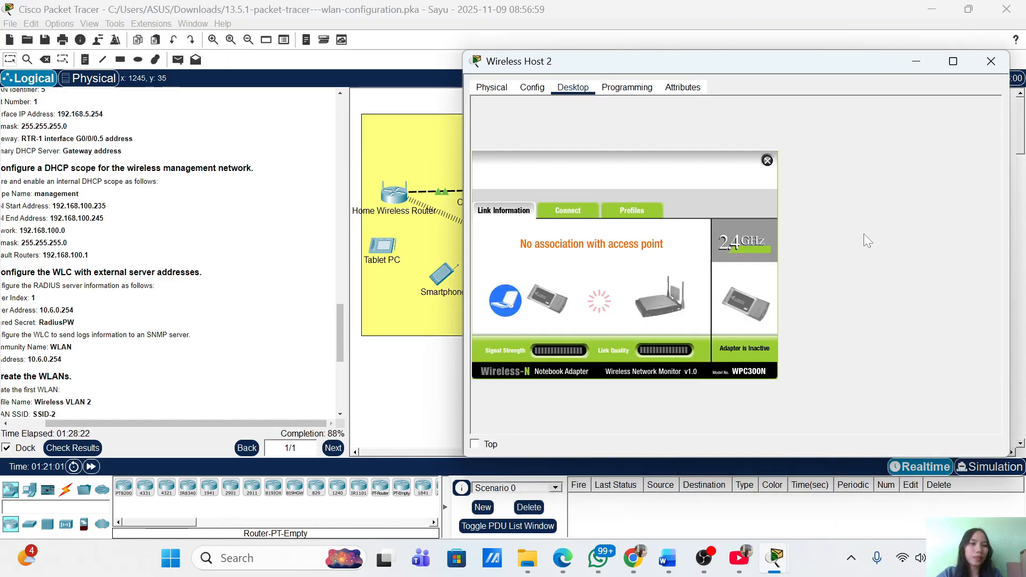
left_click(992, 62)
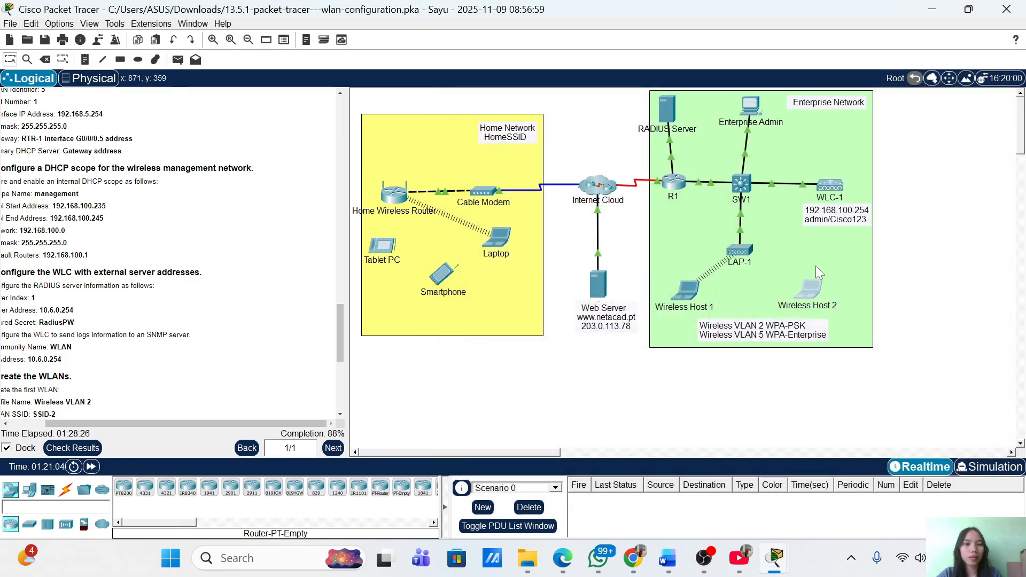
left_click(813, 290)
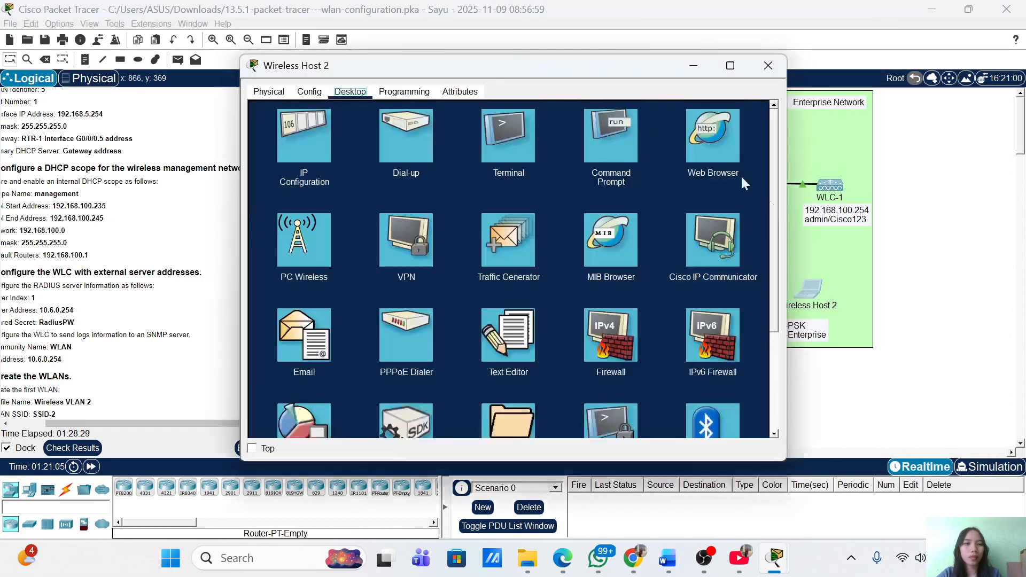
left_click(606, 132)
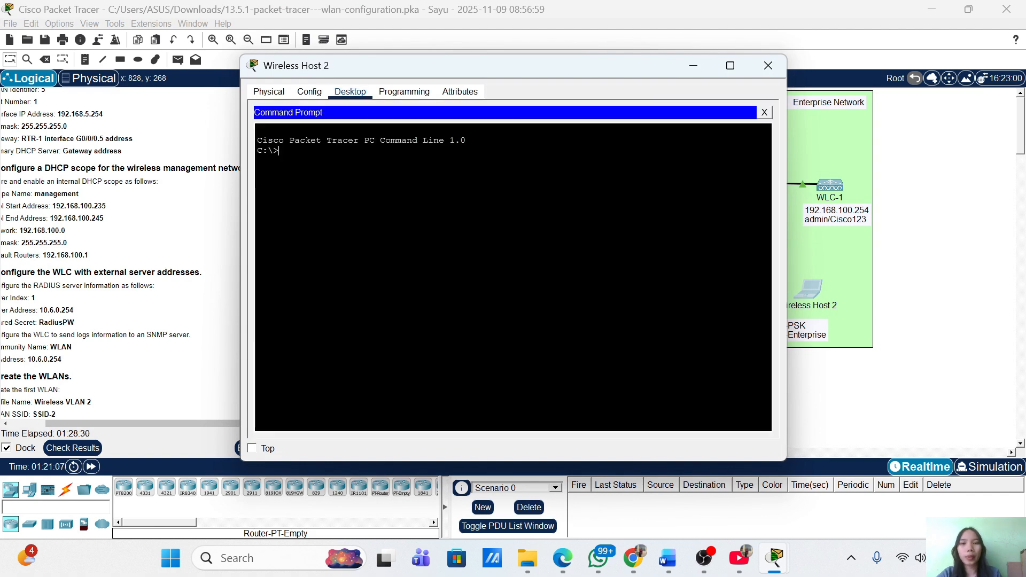
left_click_drag(506, 60, 690, 84)
type("pi")
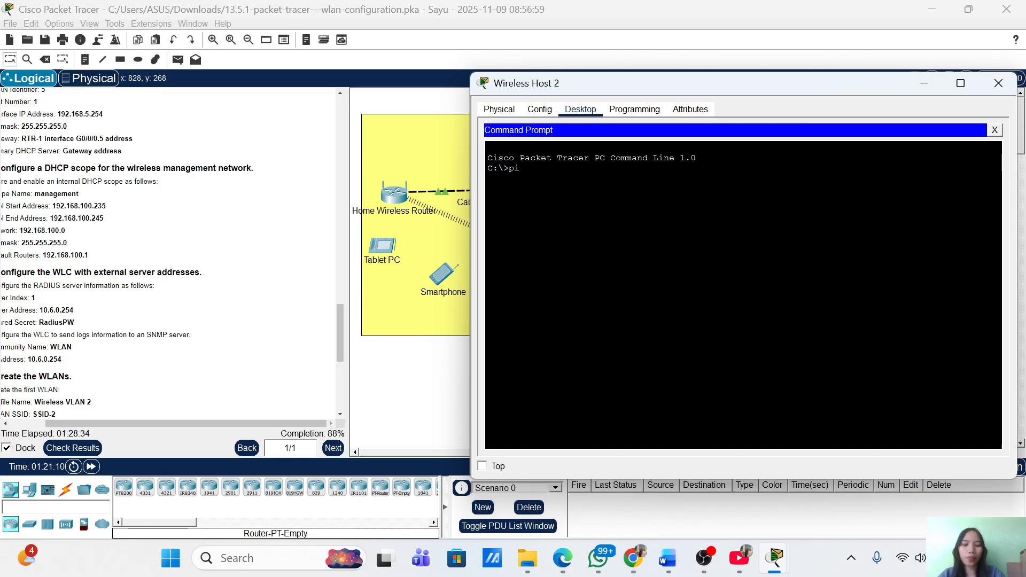
type("ng www")
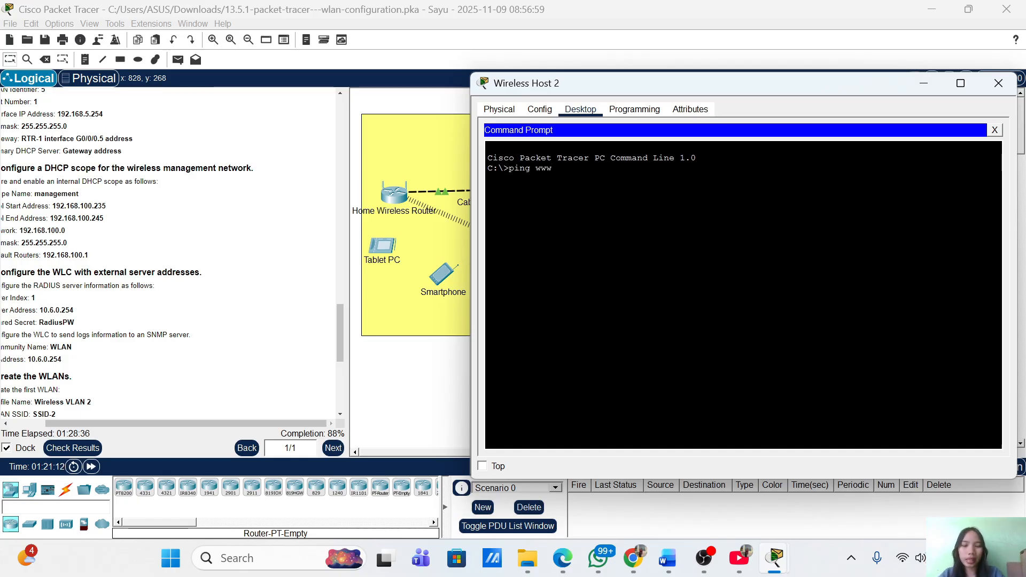
type(".neta")
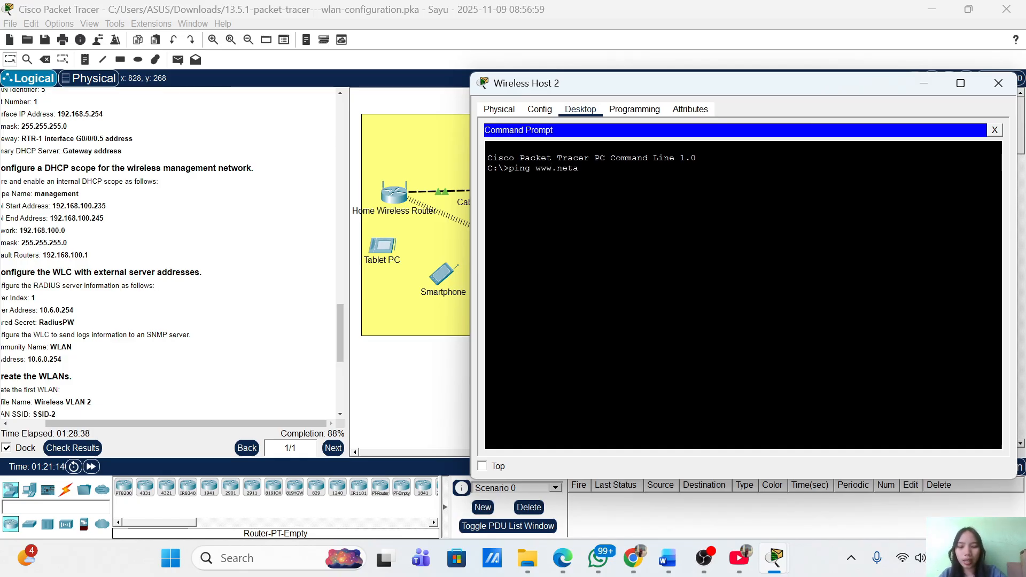
type("cad")
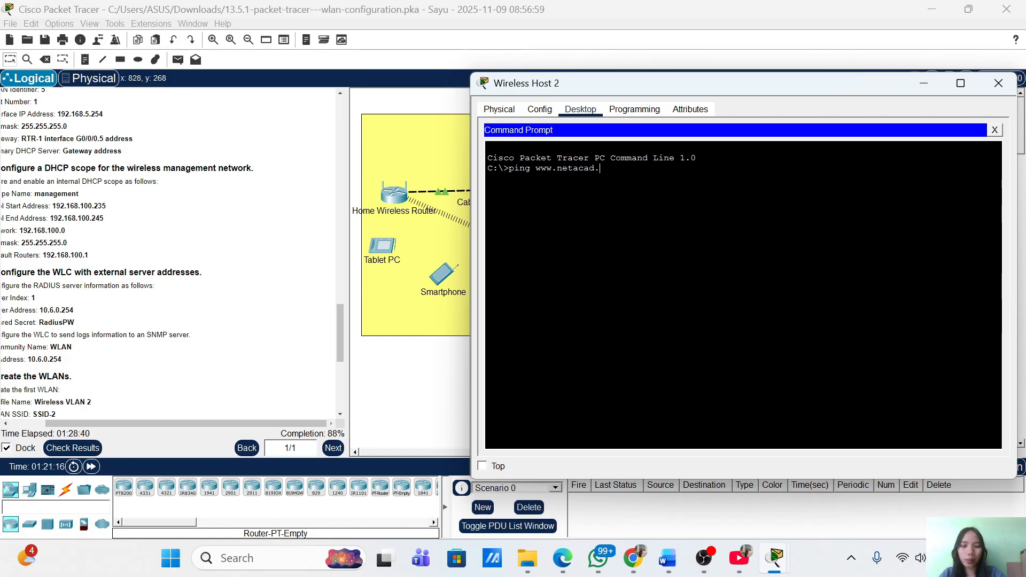
type(".pt")
key("Return")
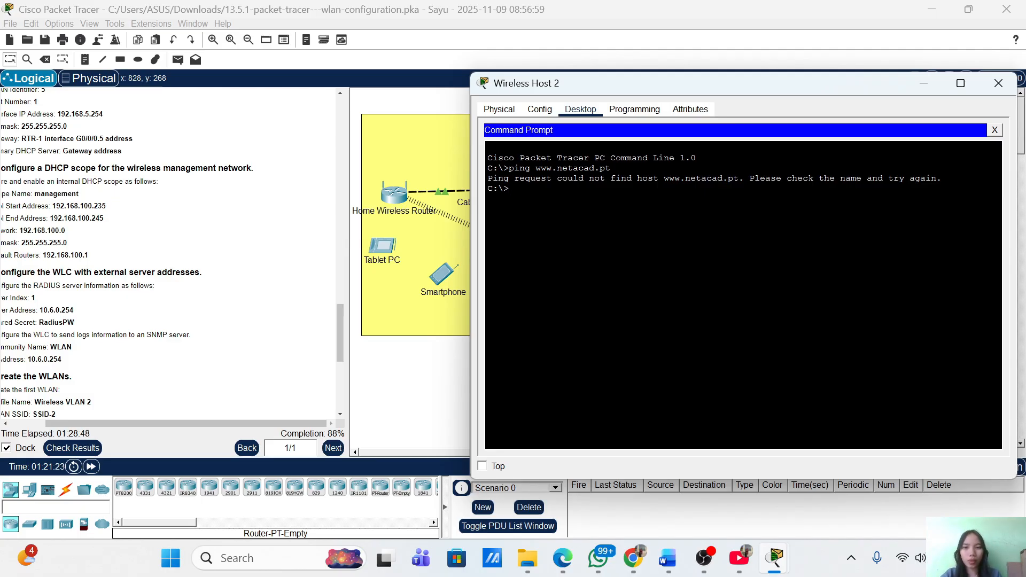
left_click(933, 88)
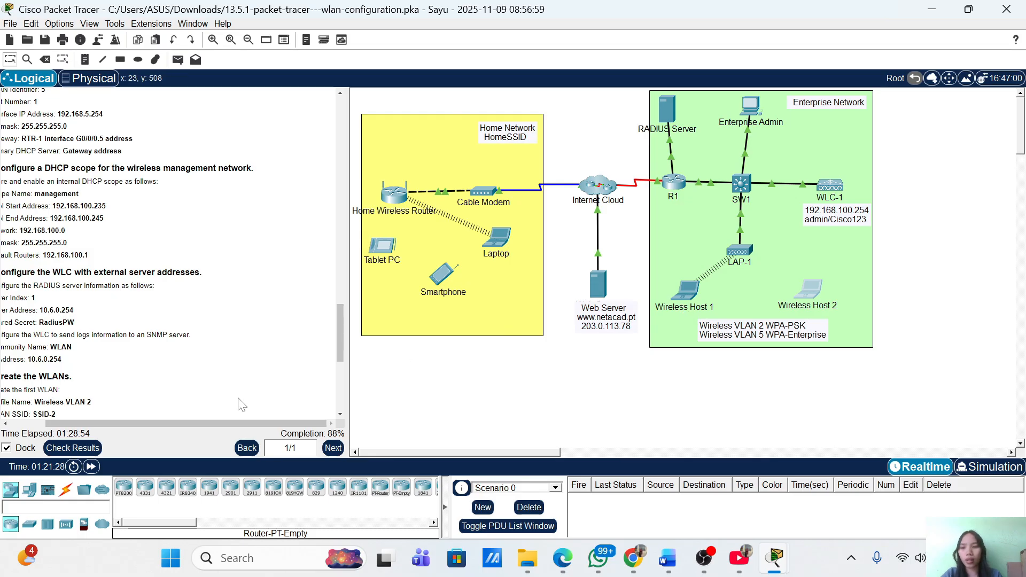
left_click(73, 448)
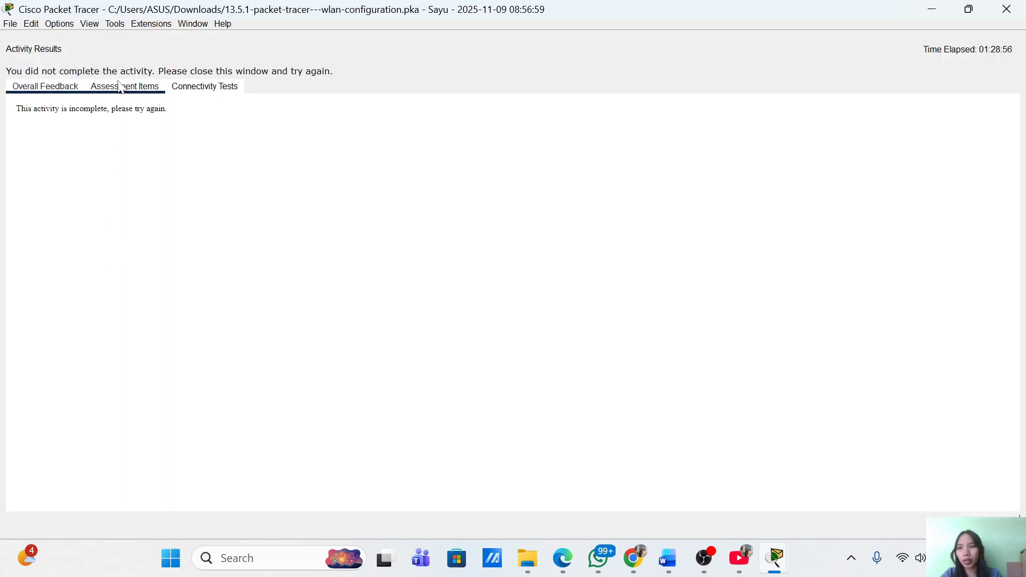
left_click(125, 87)
scroll(130, 319, "up", 1)
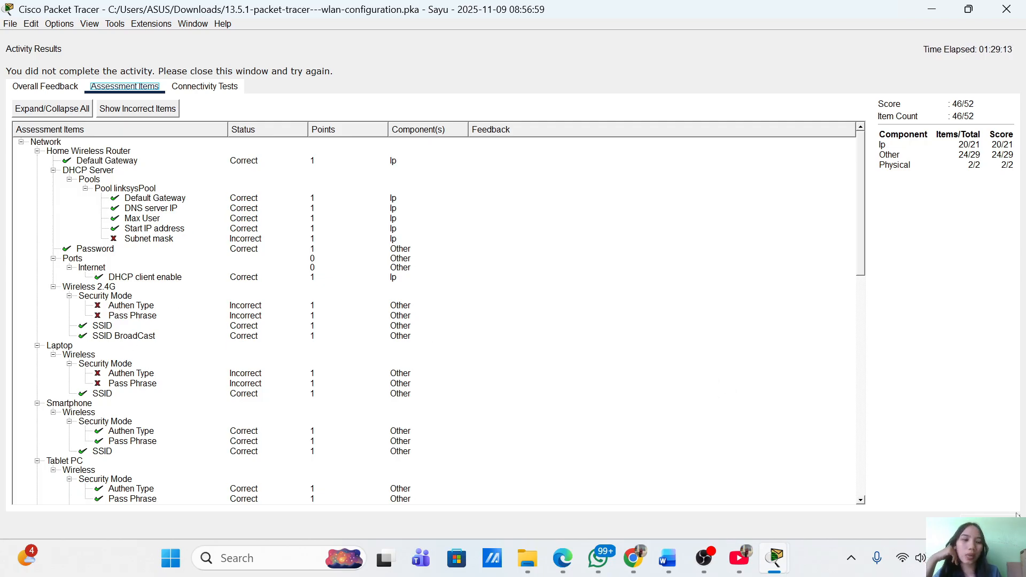
scroll(291, 400, "down", 15)
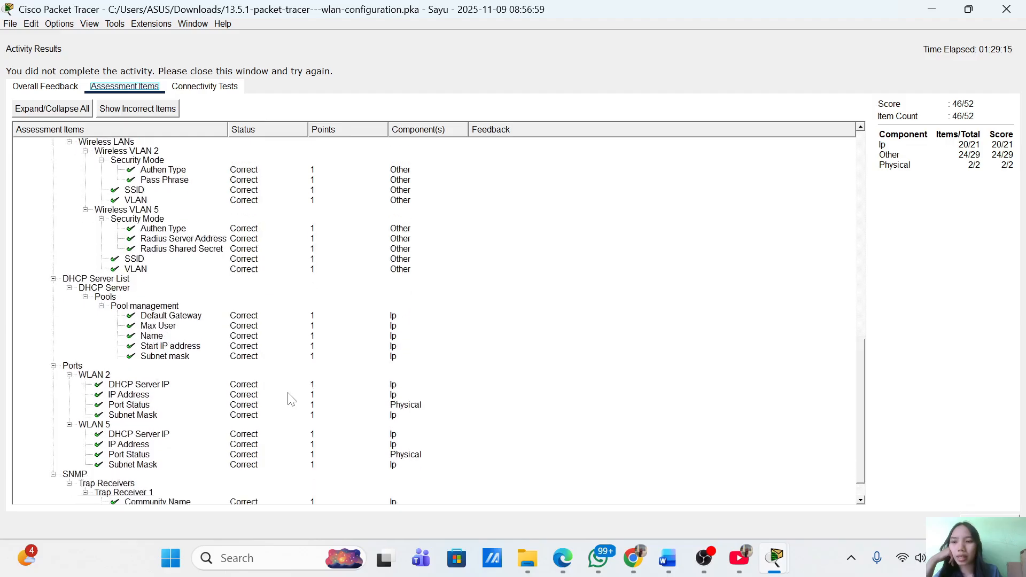
scroll(290, 400, "up", 8)
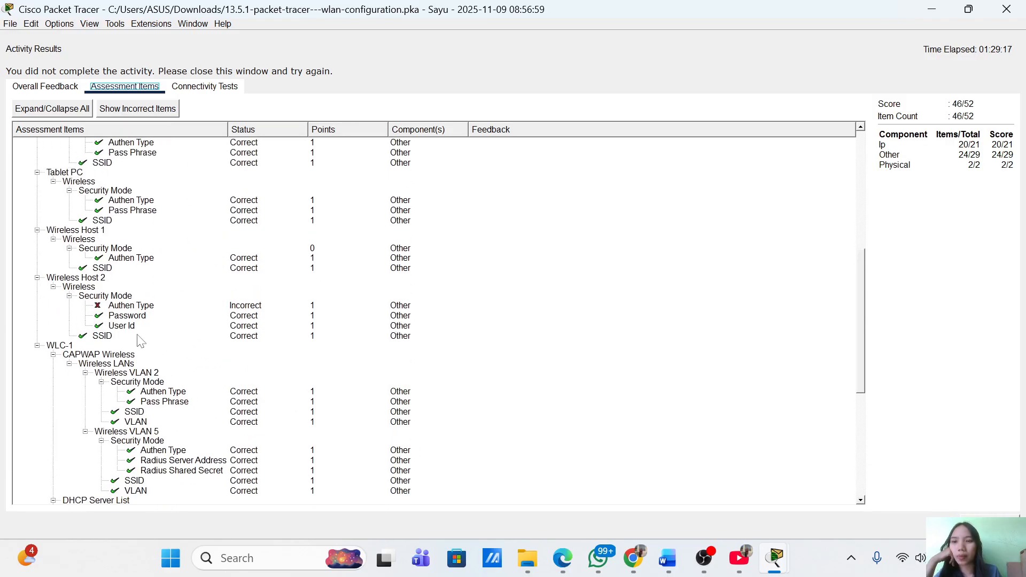
scroll(104, 210, "up", 10)
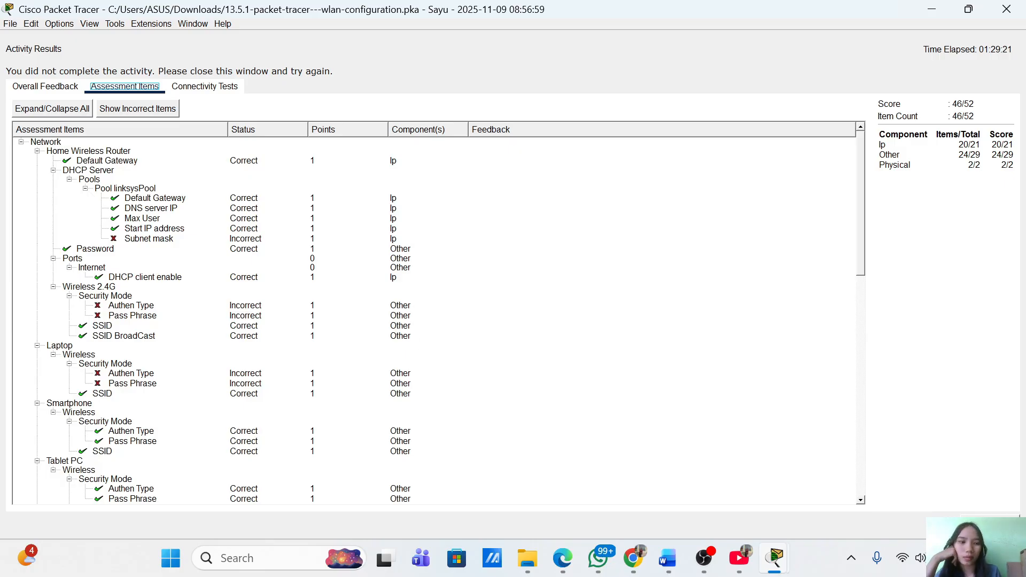
left_click(990, 525)
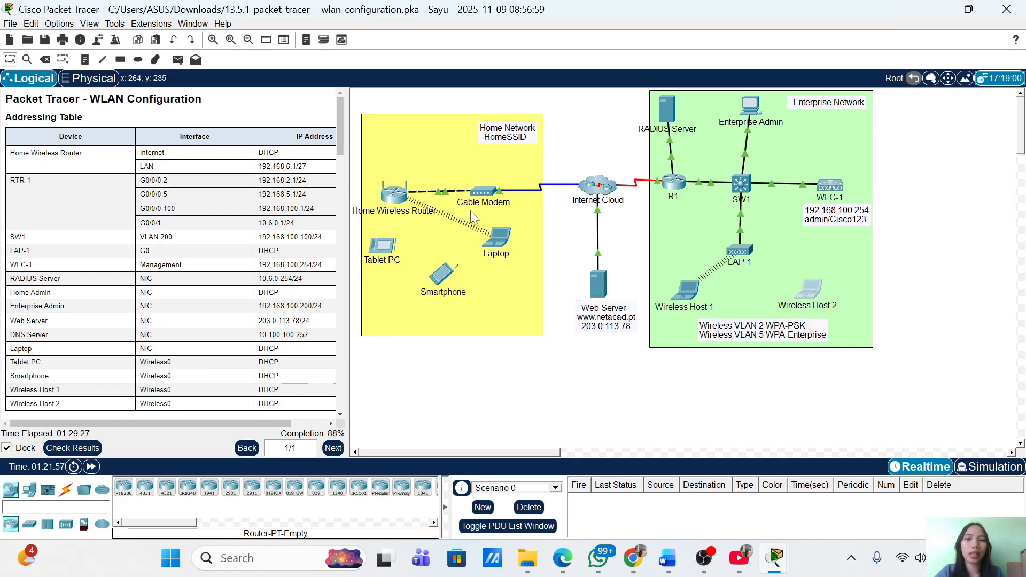
Open and close the Home Wireless Router configuration, then show the 46/52 activity results
left_click(406, 198)
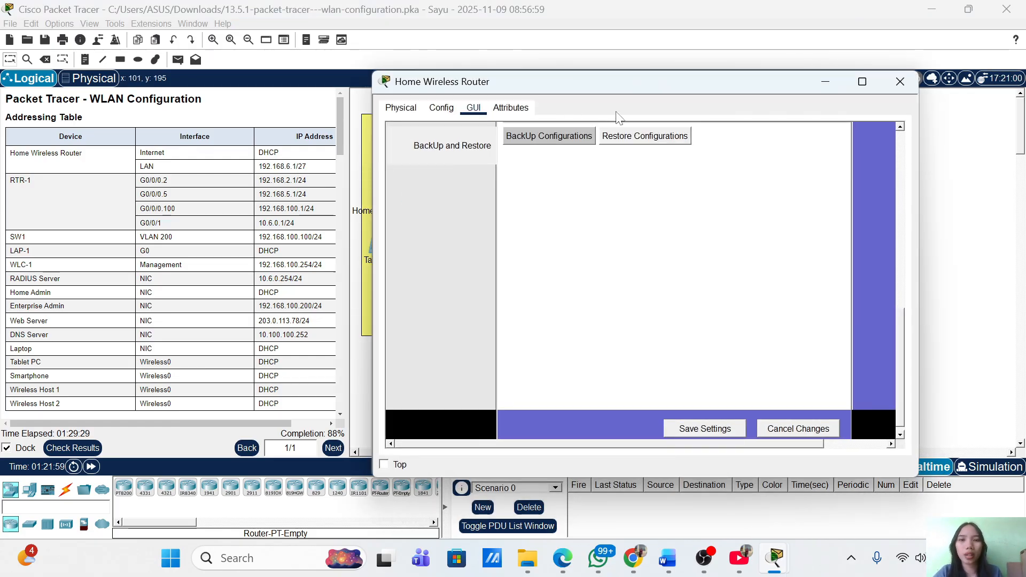
scroll(703, 216, "up", 10)
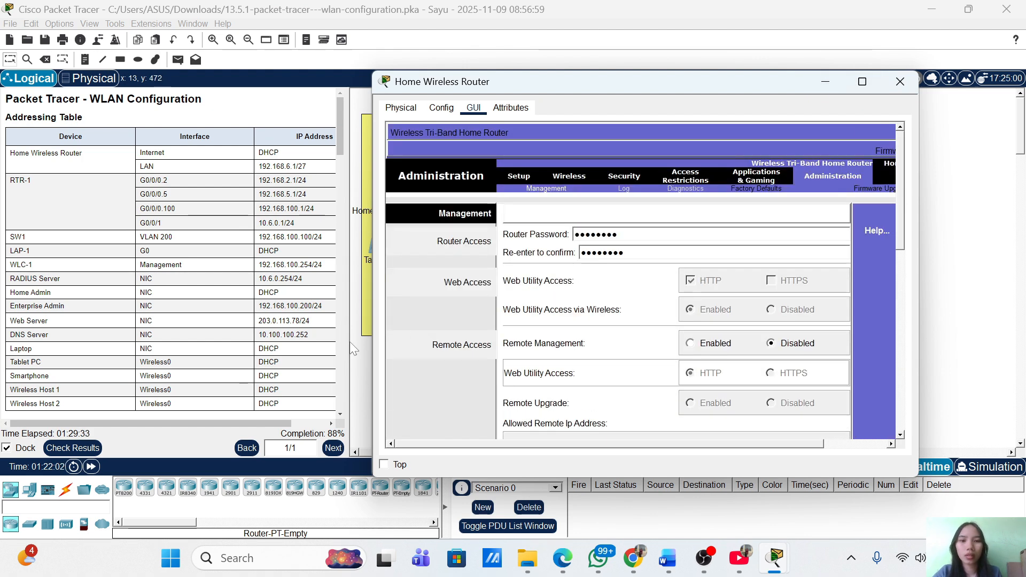
left_click(94, 449)
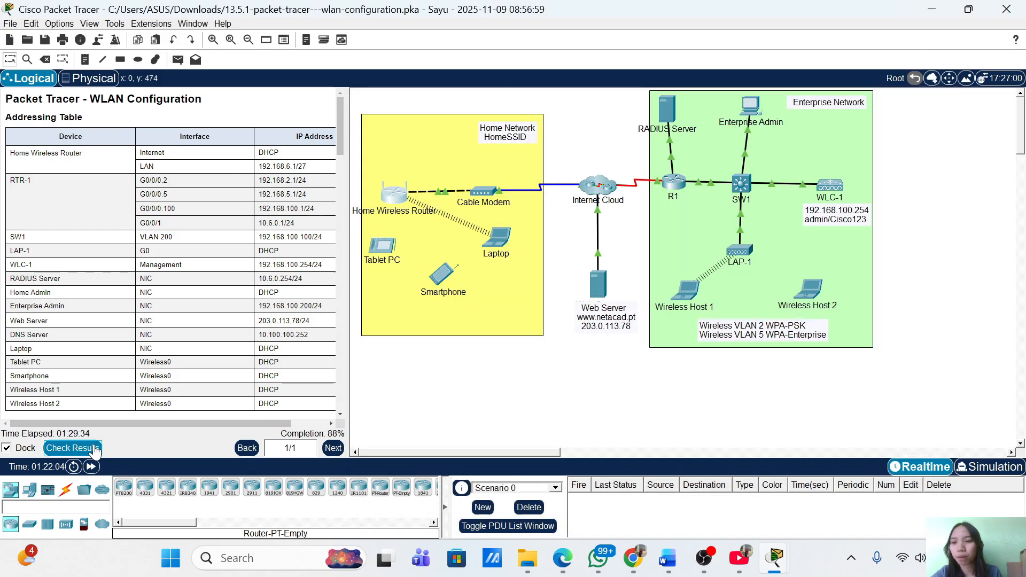
left_click(120, 87)
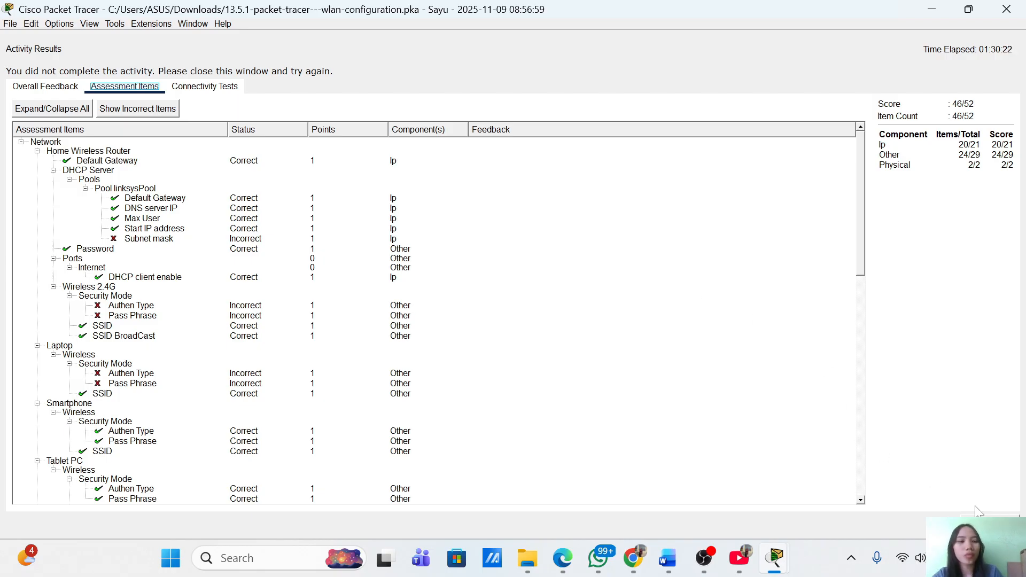
Recheck the activity results via the Home Wireless Router, review Assessment Items, then close them
left_click(991, 524)
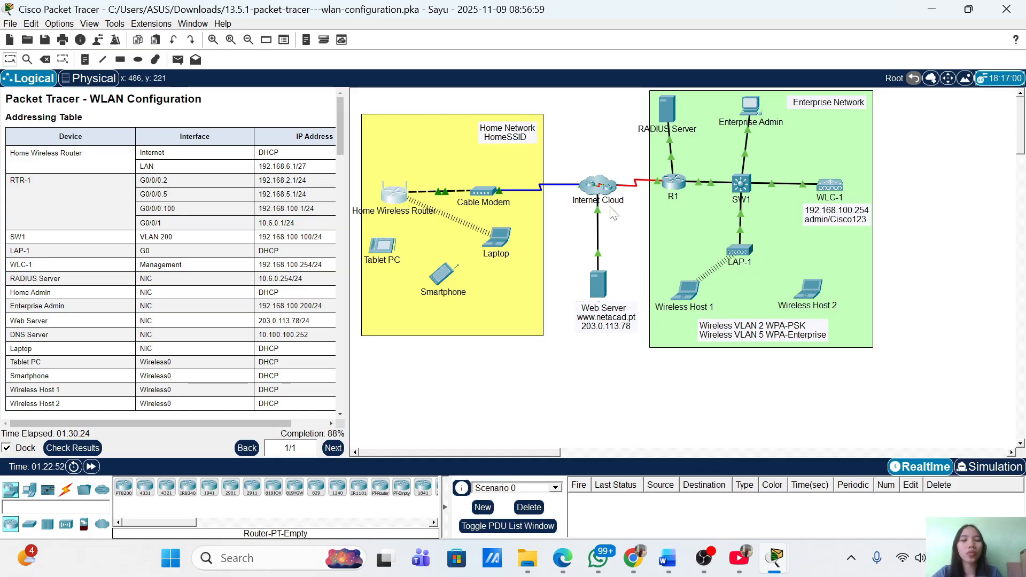
left_click(394, 202)
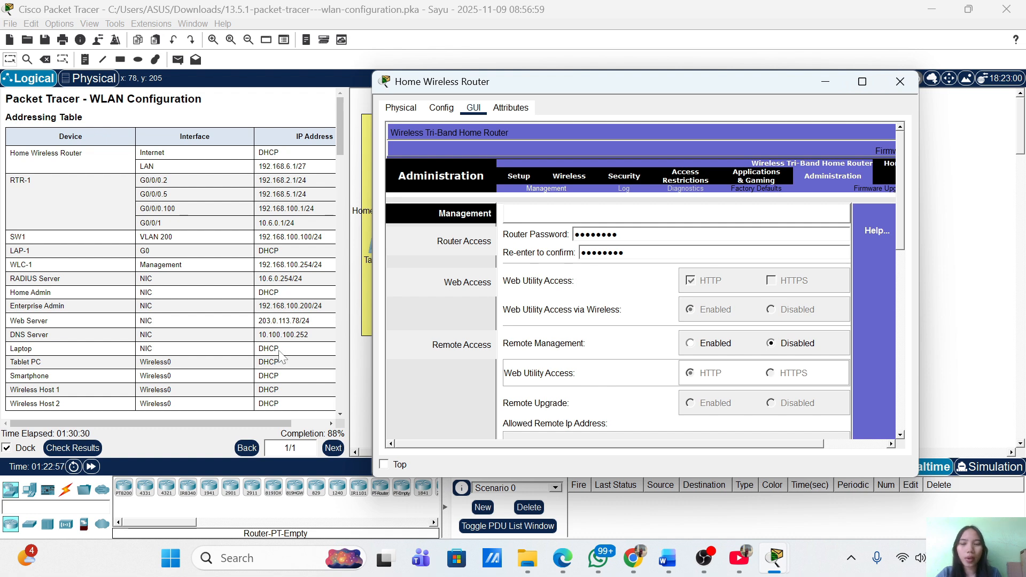
left_click(73, 448)
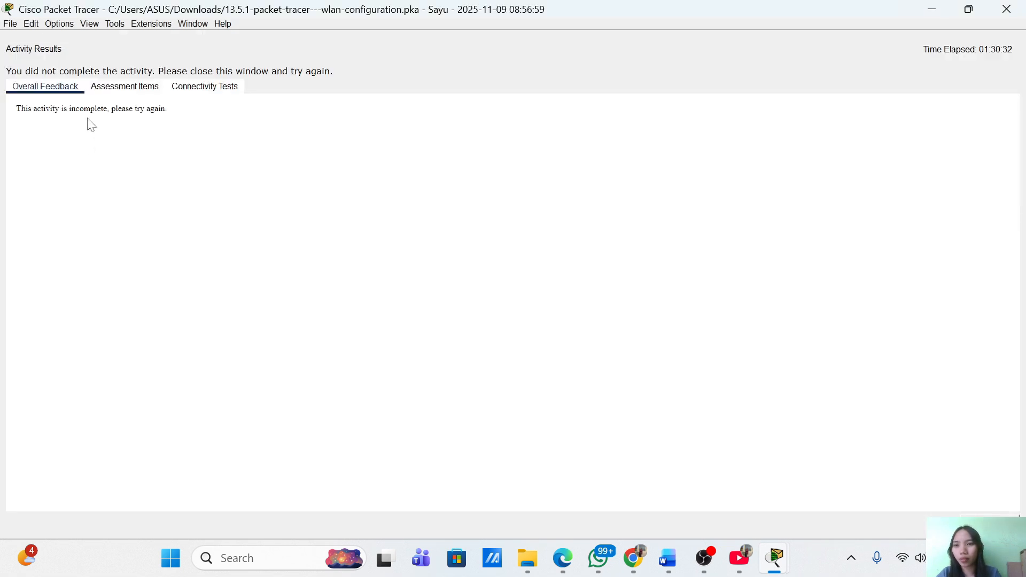
left_click(105, 88)
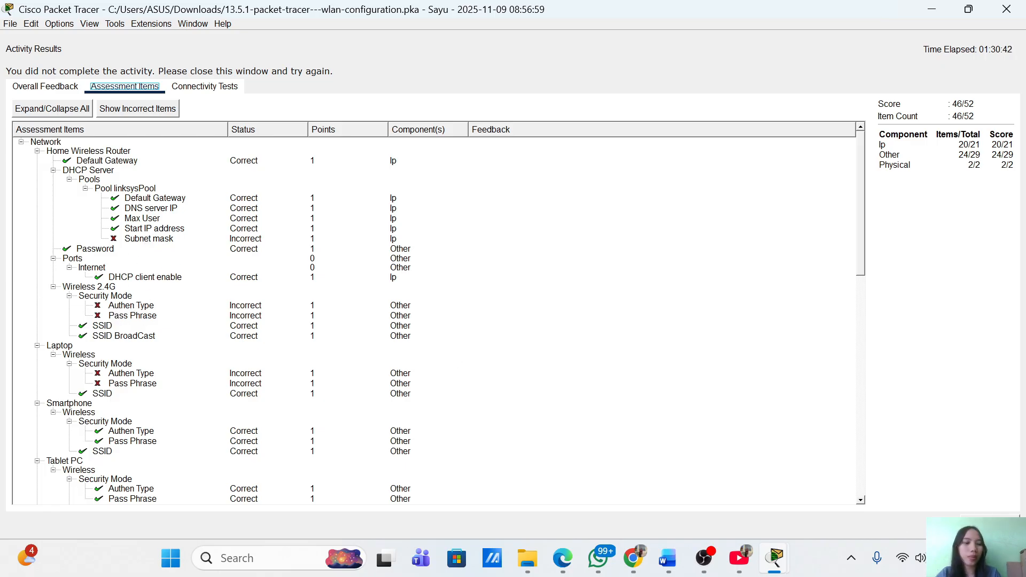
left_click(991, 525)
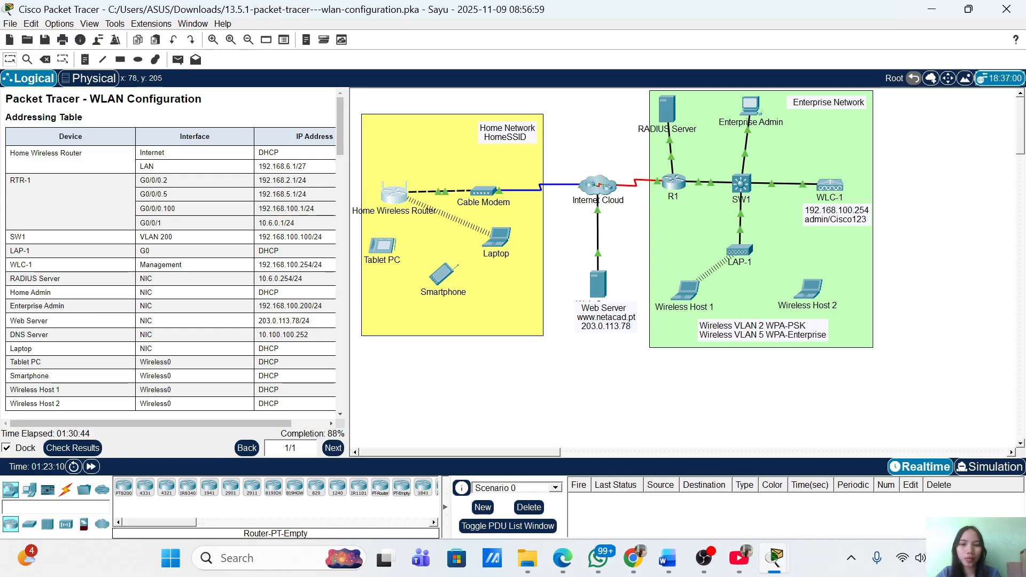
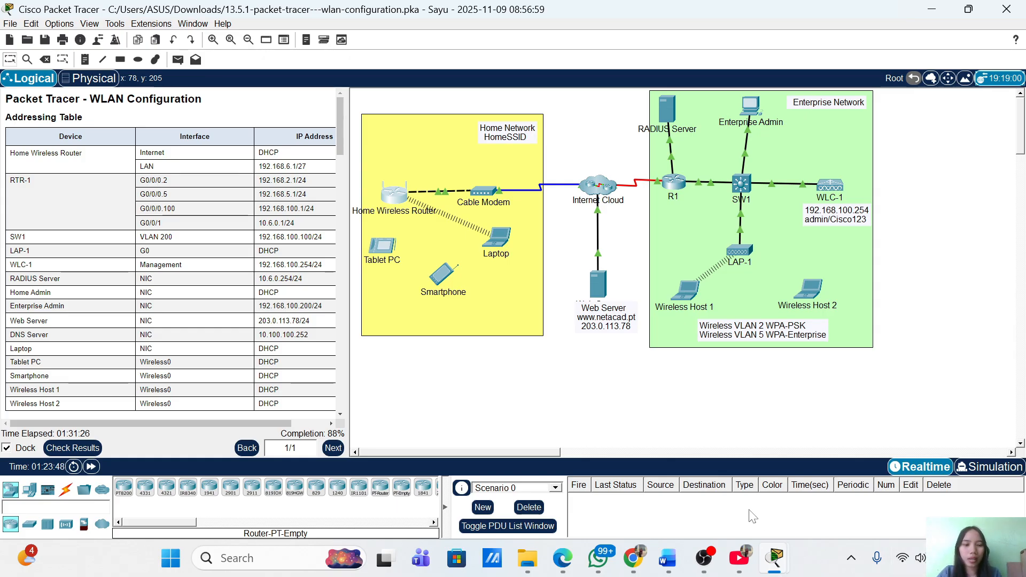
Return to the main Packet Tracer window and open the Home Wireless Router's configuration
mouse_move(780, 556)
mouse_move(968, 477)
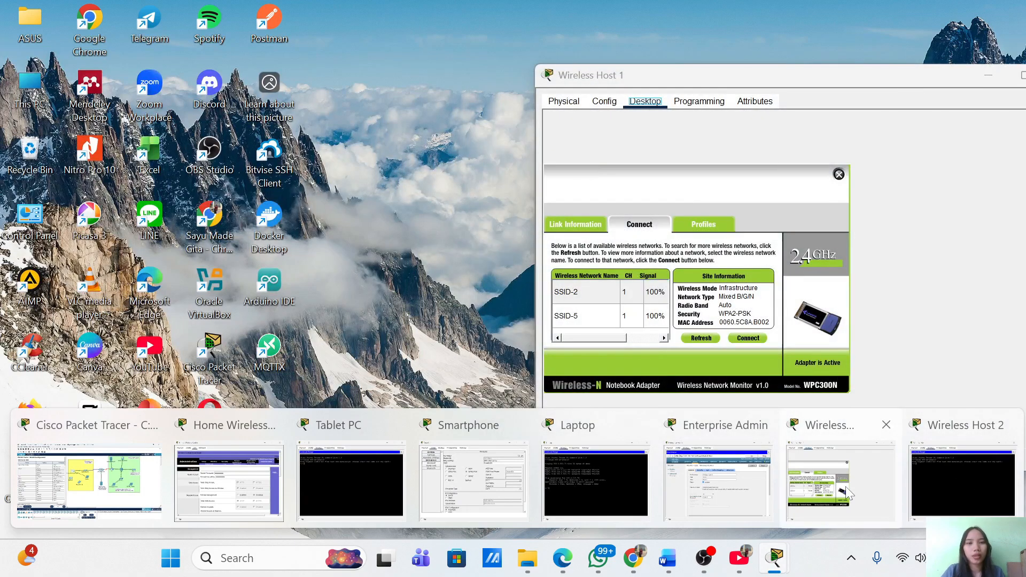
mouse_move(749, 489)
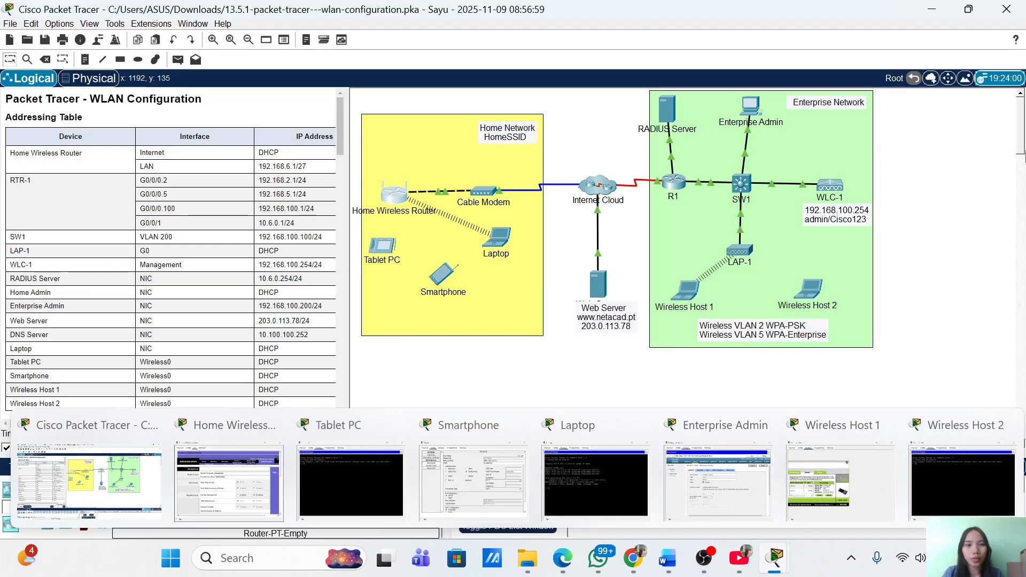
left_click(88, 479)
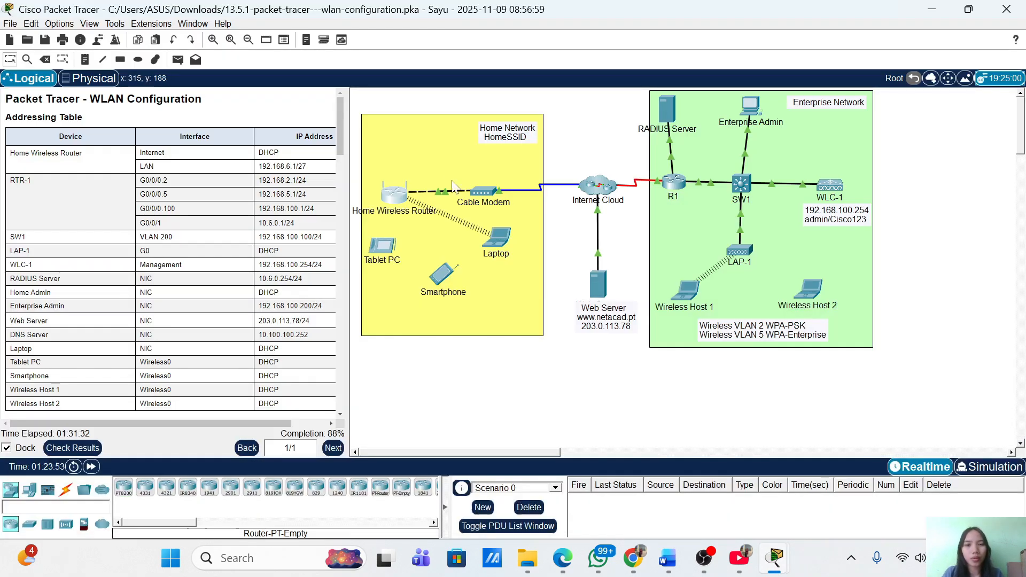
left_click(398, 199)
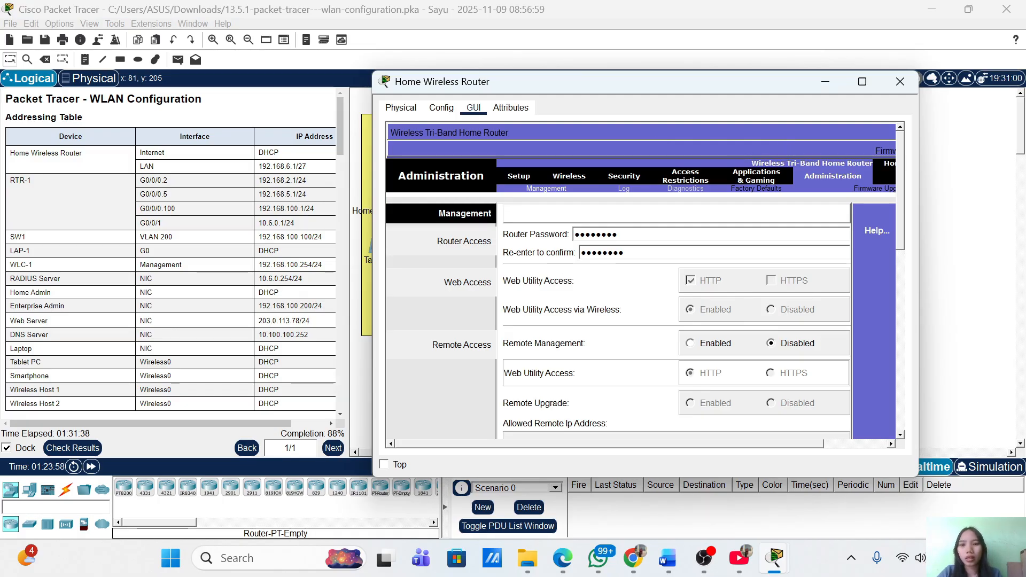
Review the DHCP settings on the router's basic Setup page
left_click(519, 179)
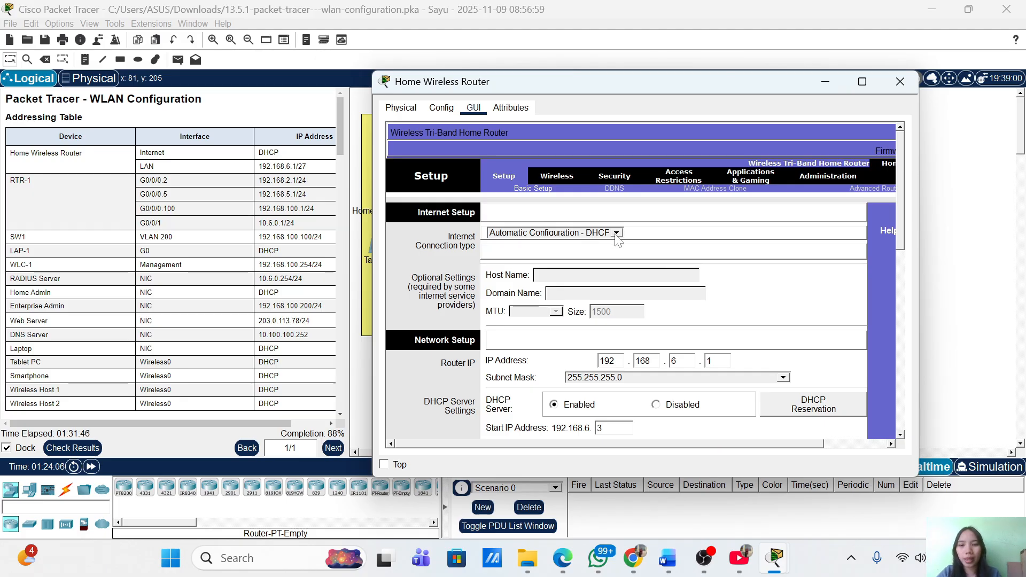
scroll(760, 303, "down", 3)
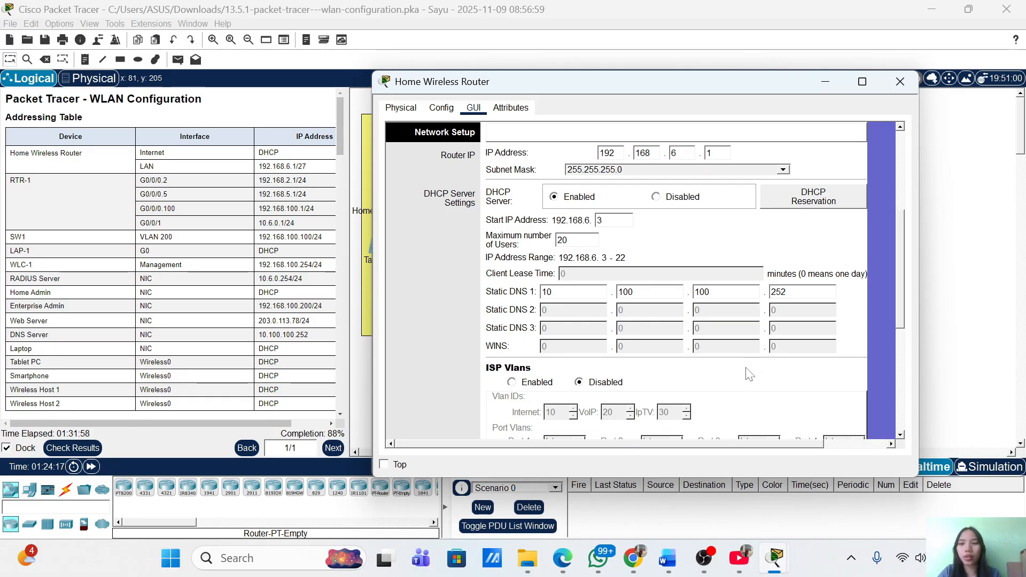
scroll(123, 287, "down", 10)
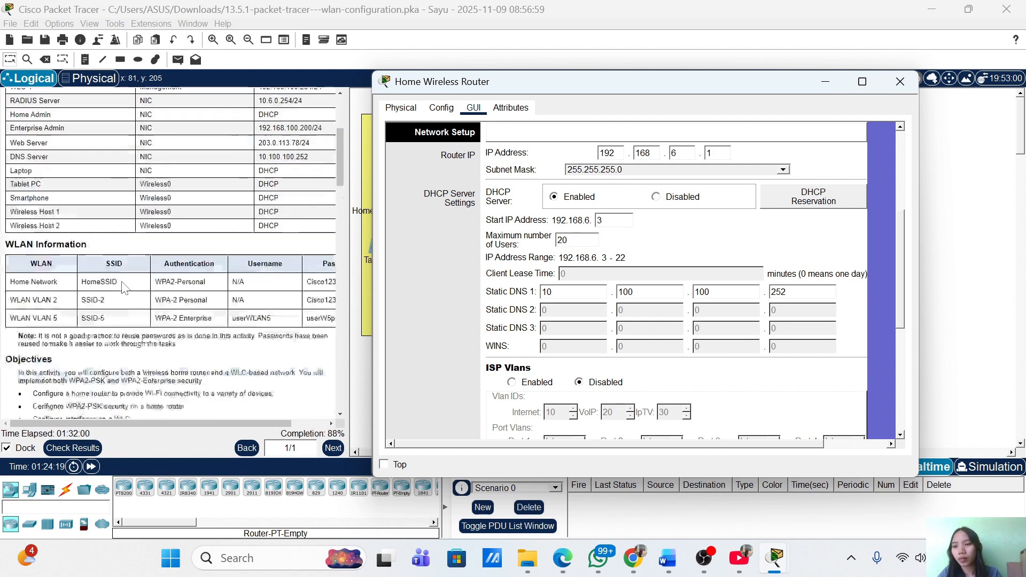
scroll(123, 287, "down", 5)
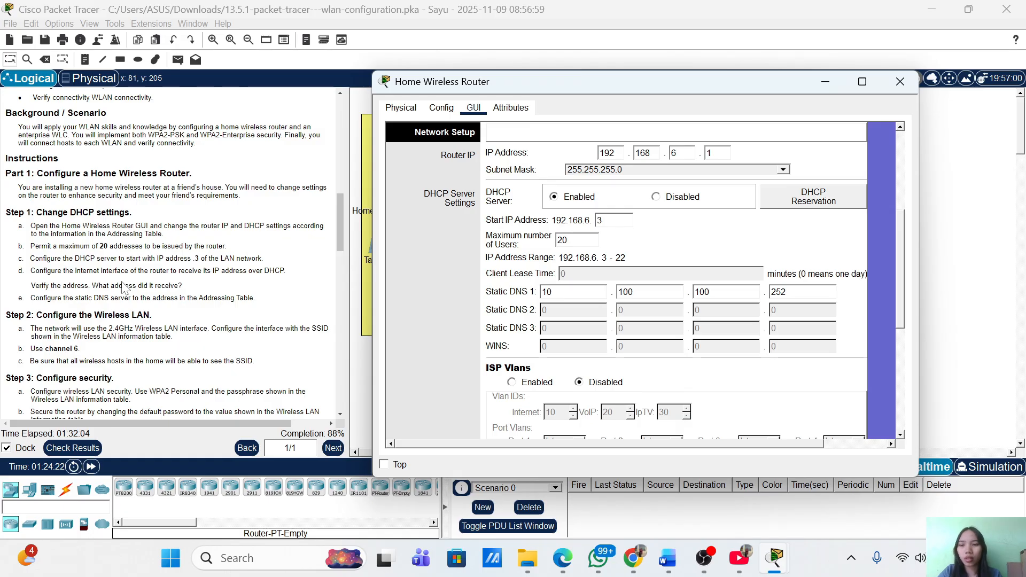
scroll(123, 287, "up", 1)
scroll(123, 287, "up", 1)
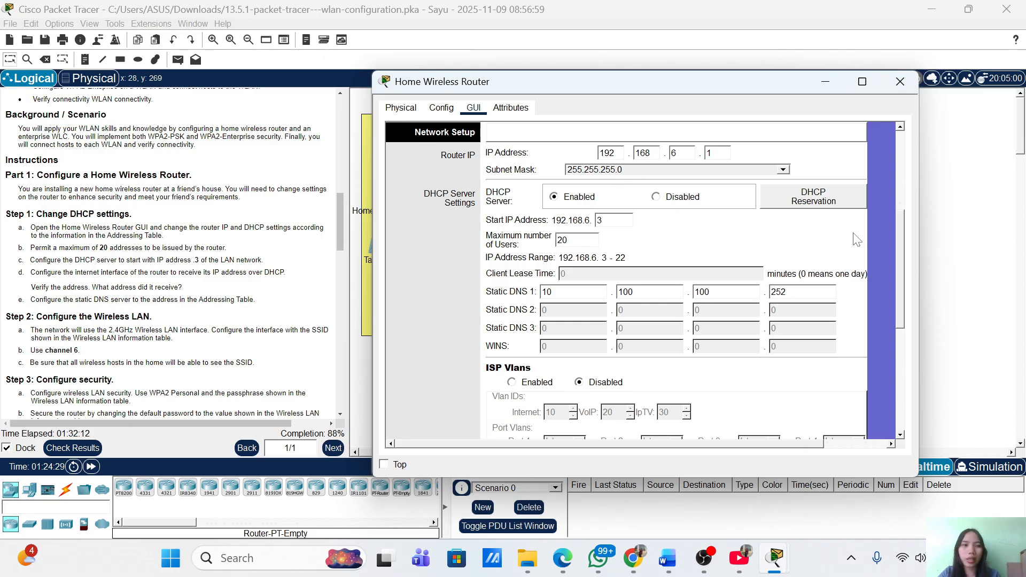
scroll(857, 240, "up", 5)
Review the router's Wireless settings, then put the router window away
left_click(556, 154)
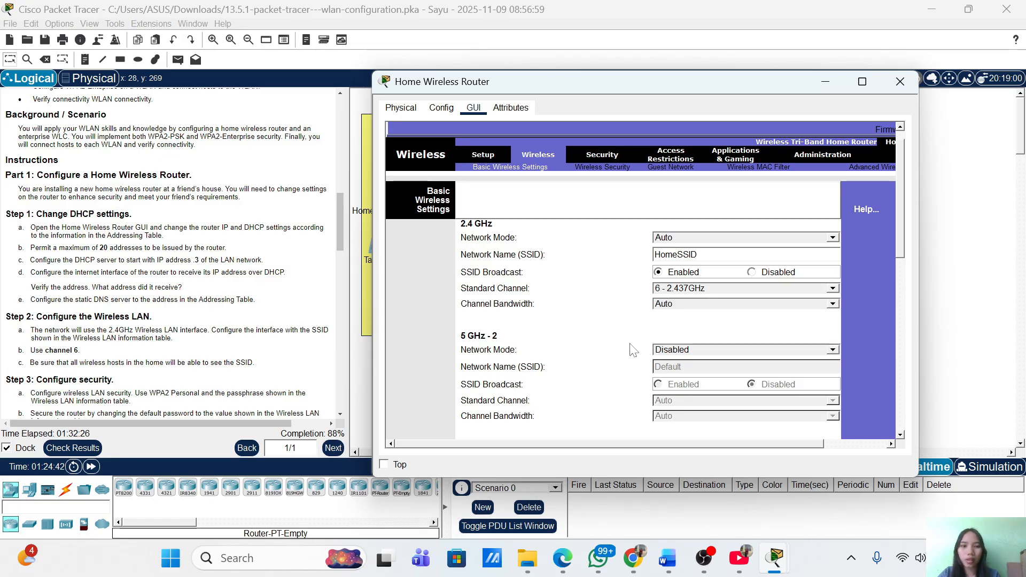
scroll(586, 346, "down", 5)
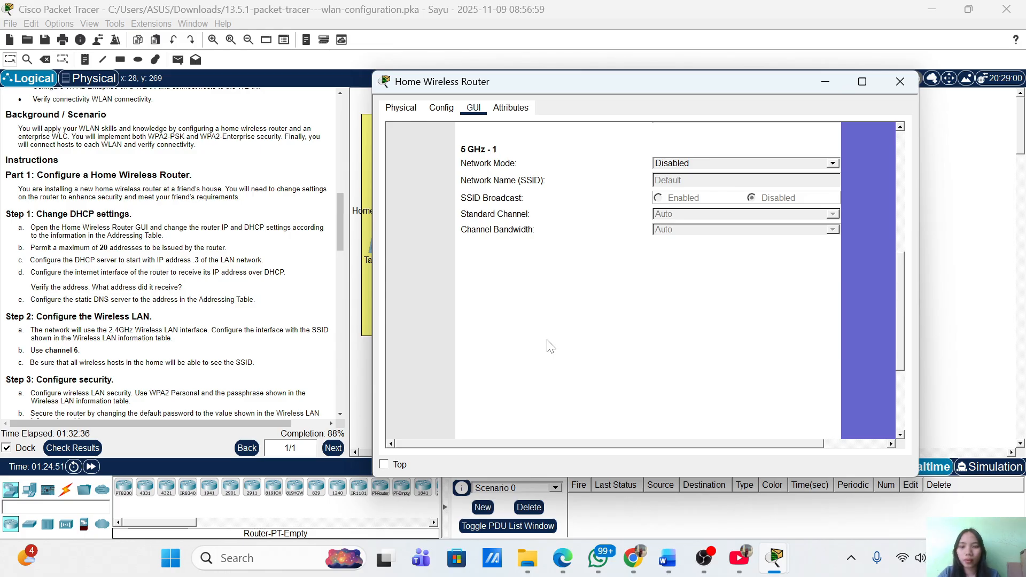
left_click(820, 84)
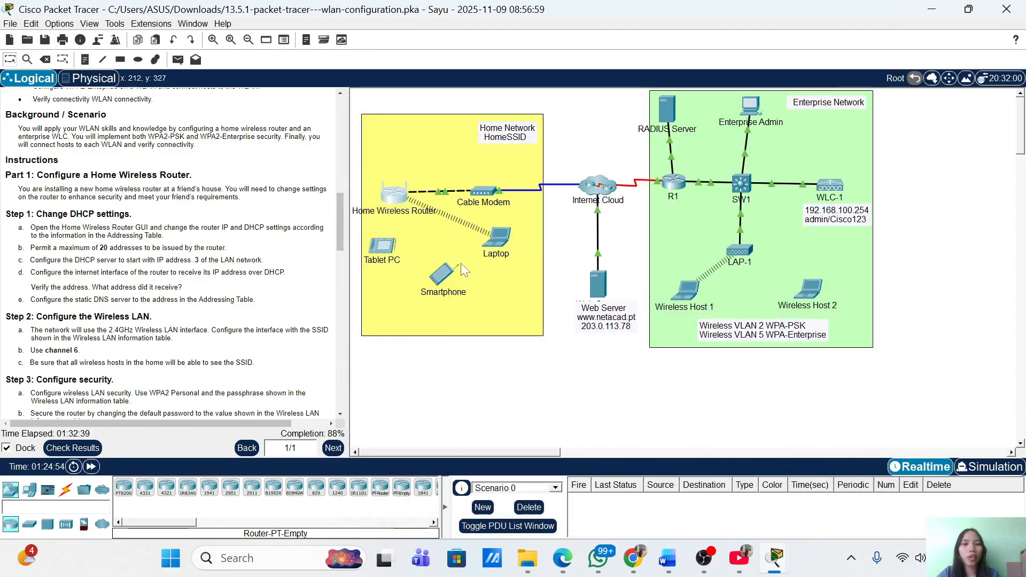
left_click(499, 237)
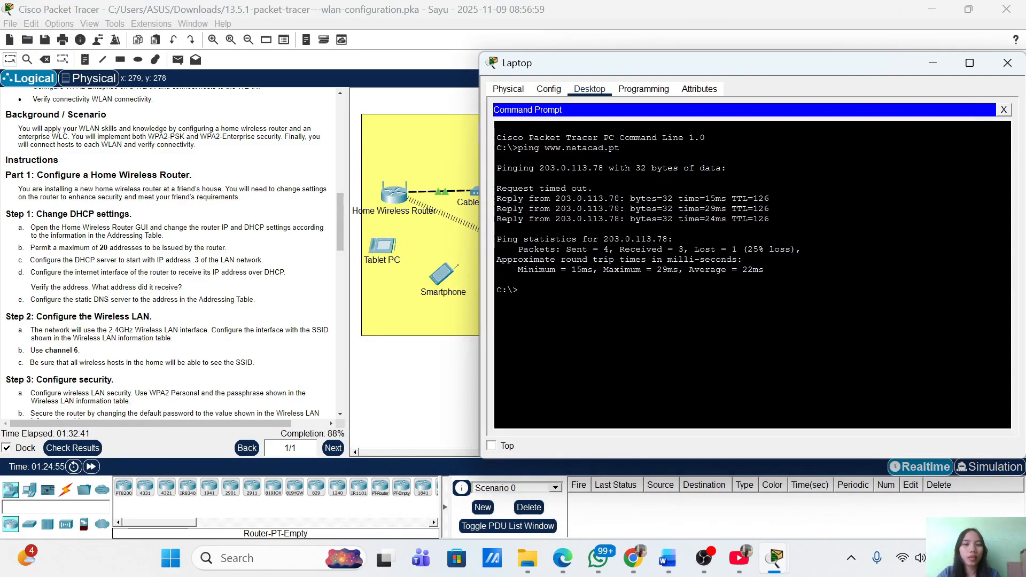
left_click(1005, 110)
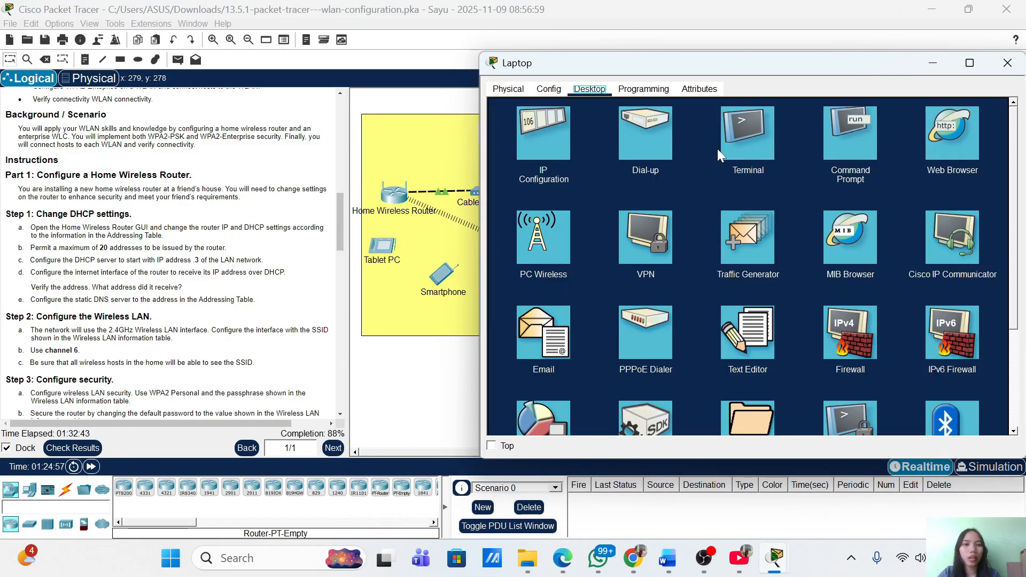
left_click(555, 227)
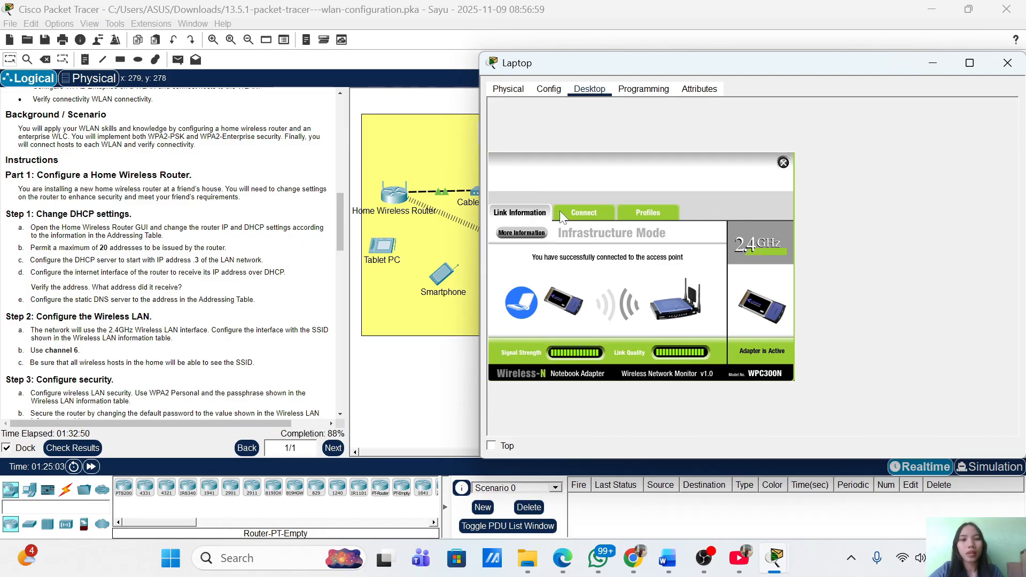
left_click(587, 216)
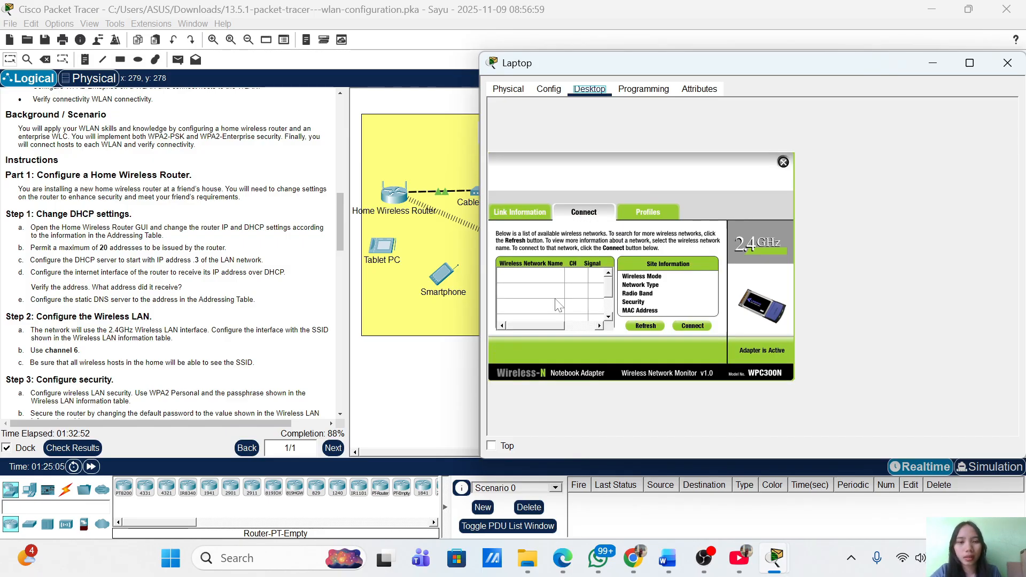
left_click(650, 327)
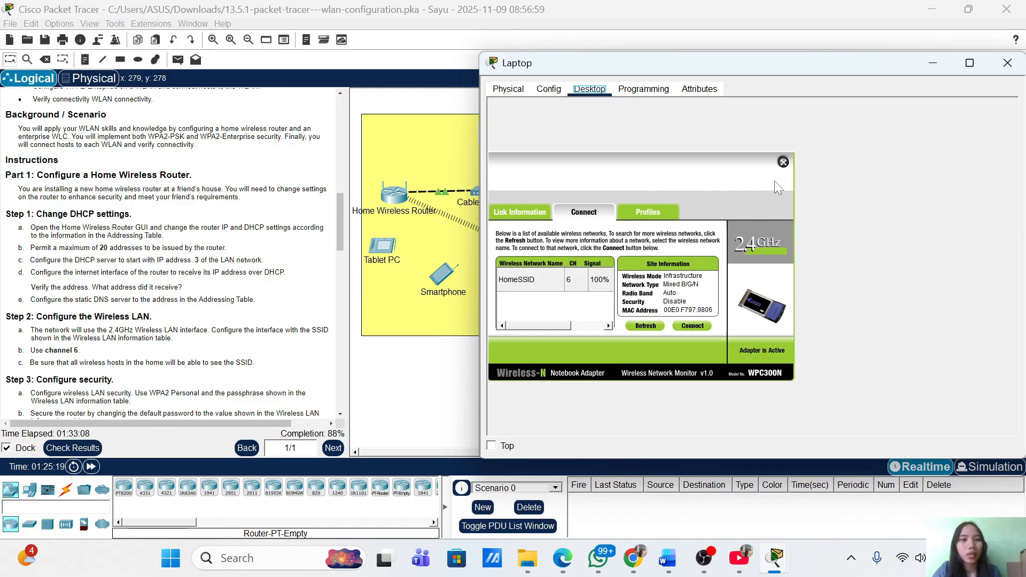
Set the router's 2.4 GHz security to WPA2 Personal with the lab passphrase and save
left_click(937, 59)
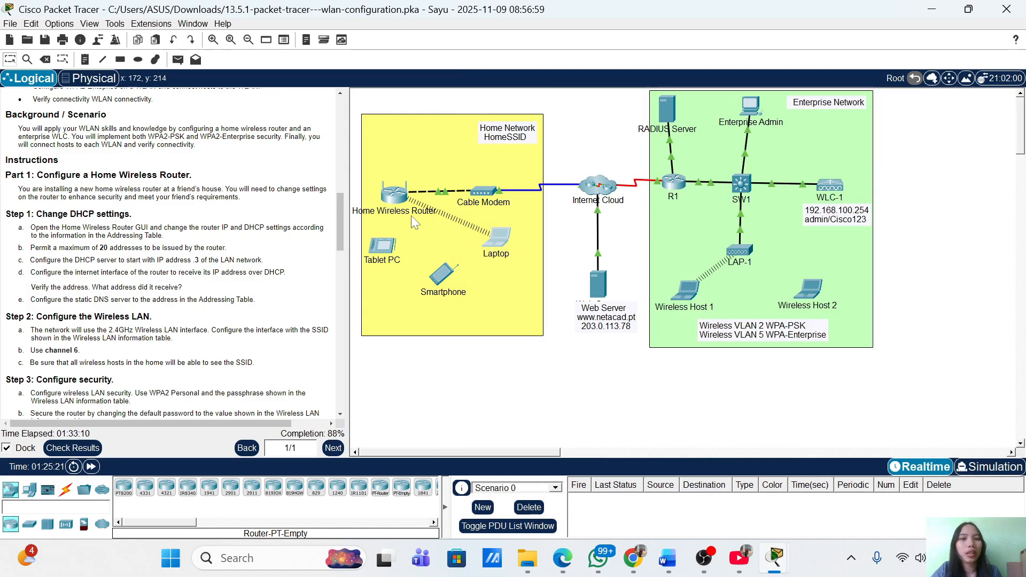
left_click(394, 195)
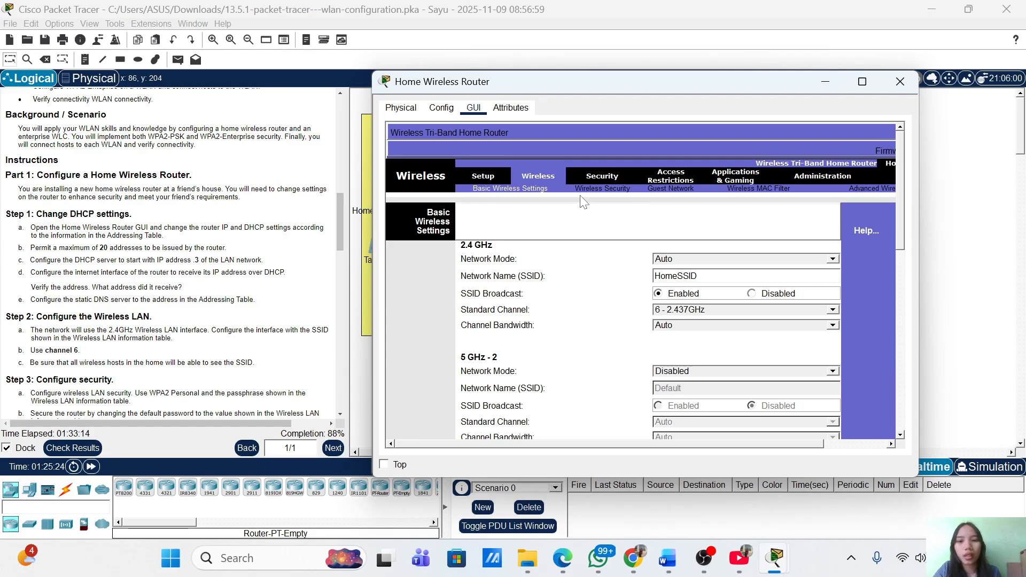
left_click(611, 193)
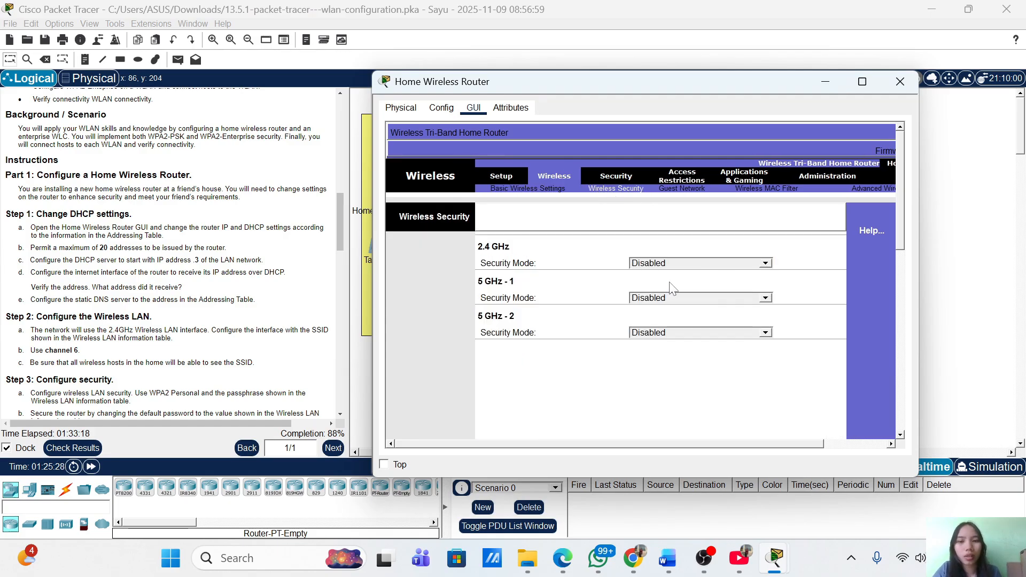
left_click(675, 264)
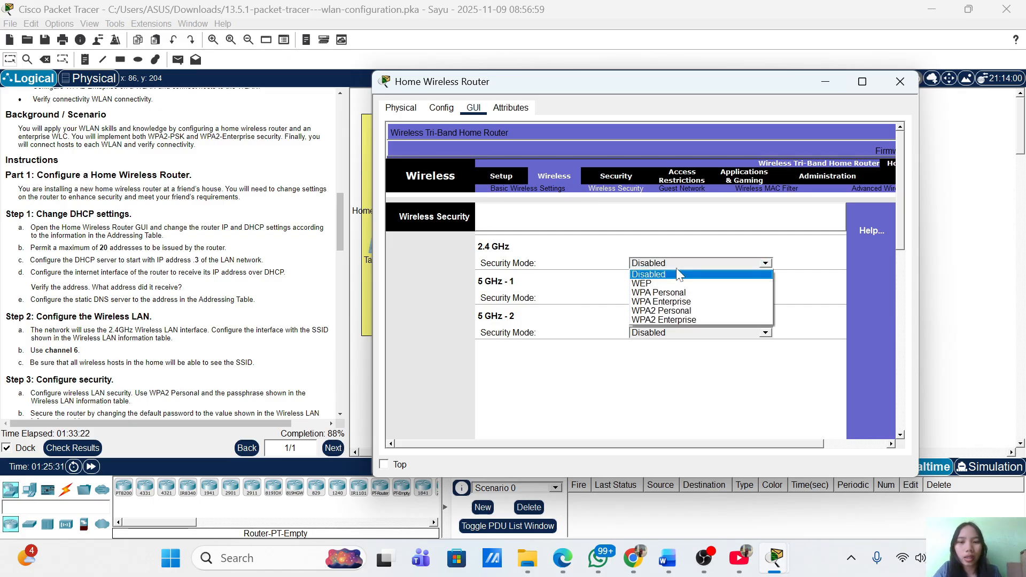
left_click(685, 309)
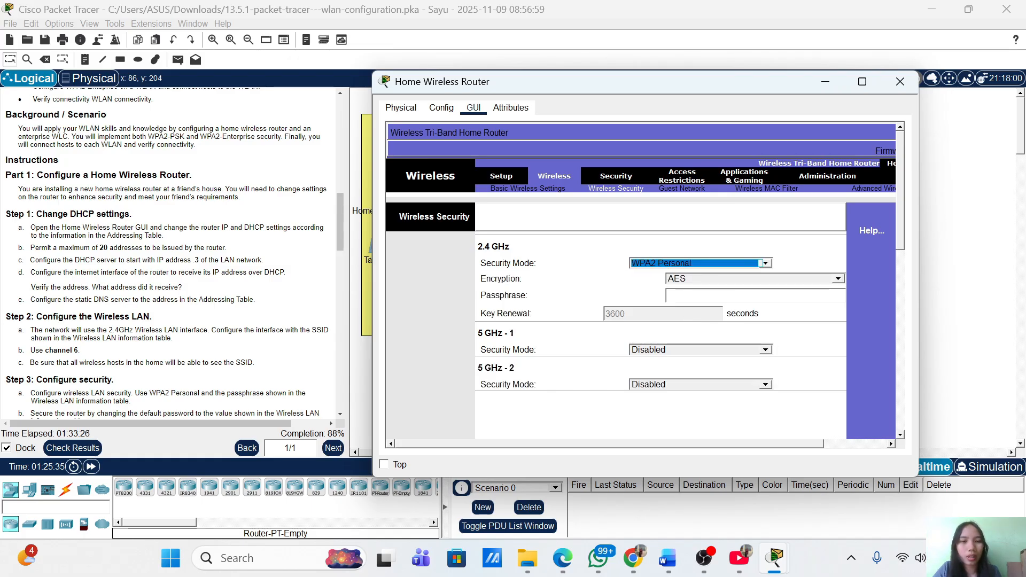
left_click(695, 295)
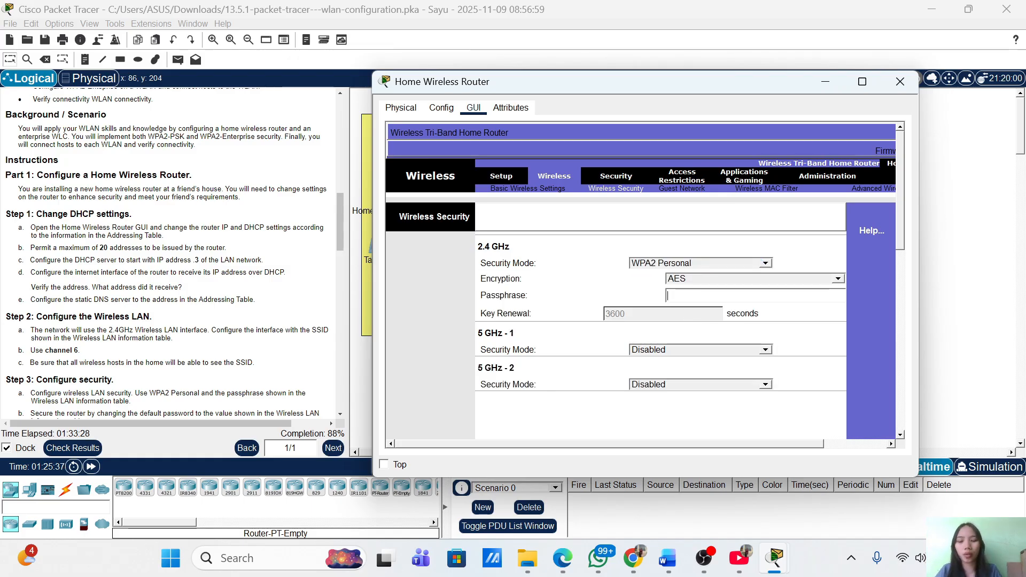
type("Cisco")
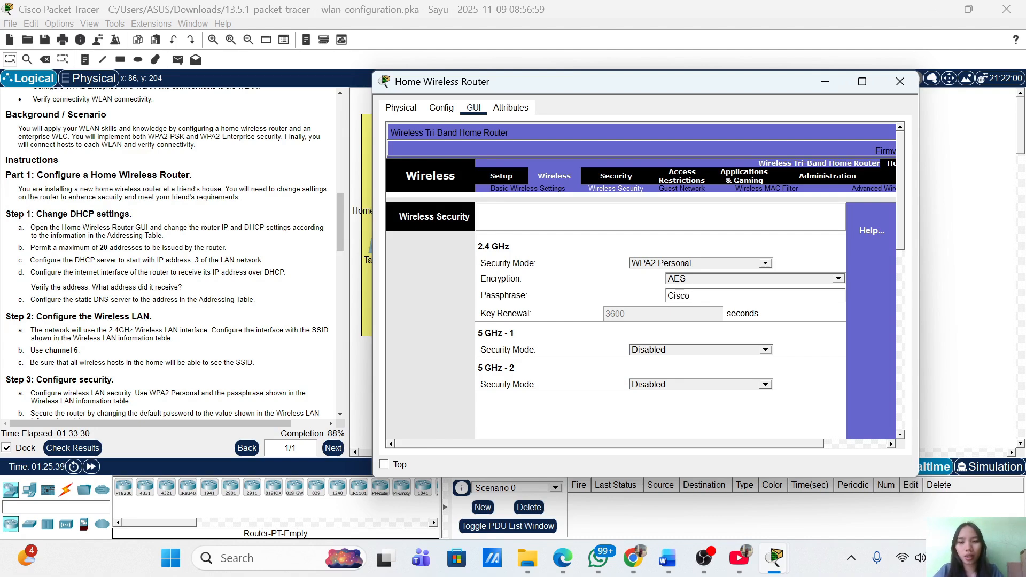
type("123")
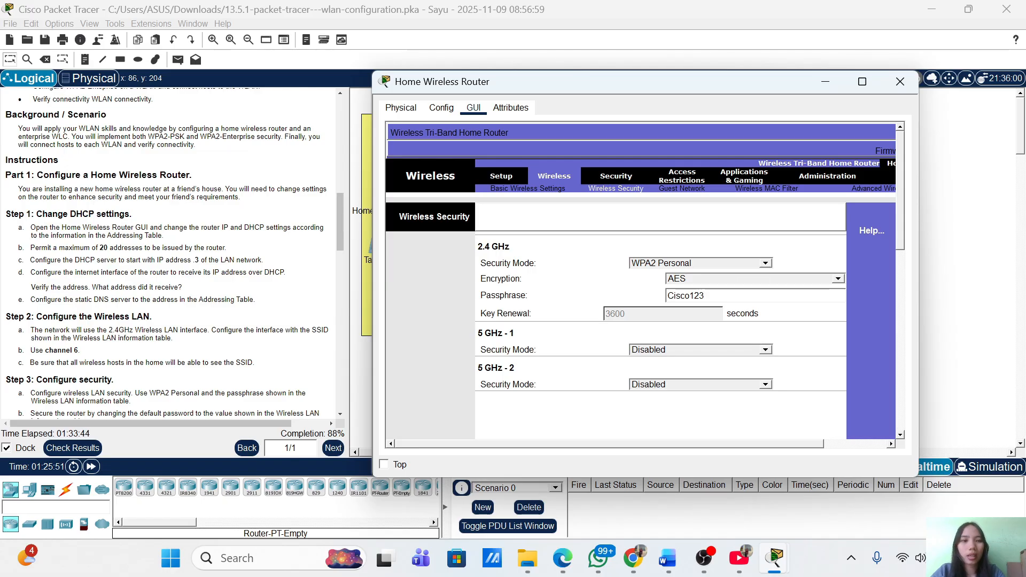
scroll(880, 329, "down", 10)
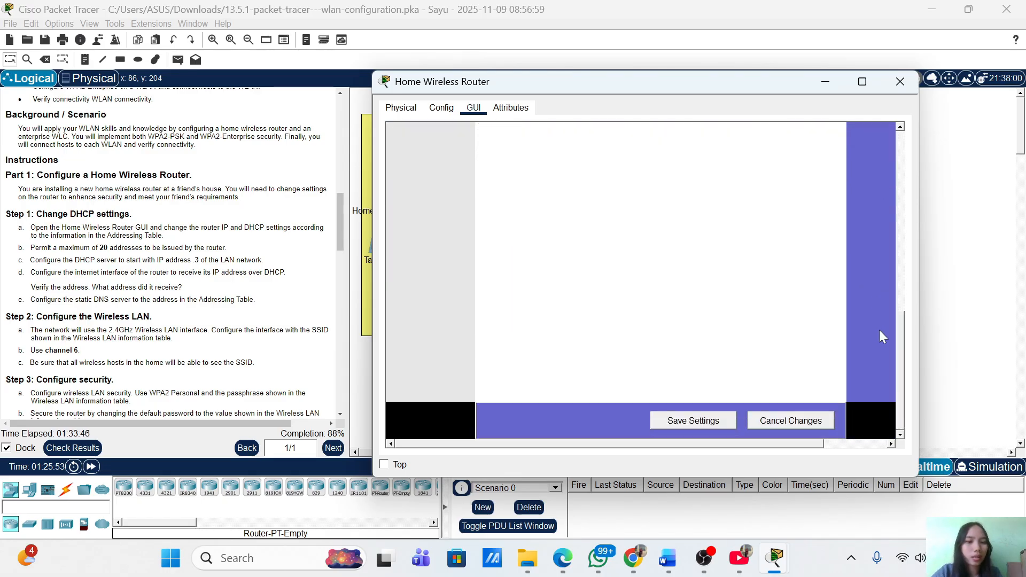
left_click(694, 421)
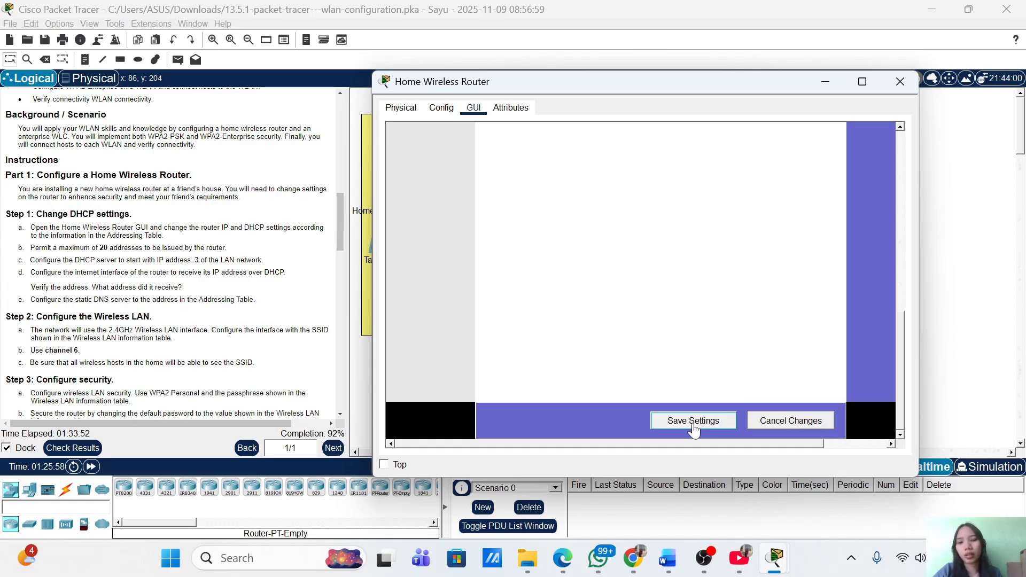
Check the results: 48/52, with the router subnet mask and Laptop security wrong
left_click(87, 452)
left_click(135, 86)
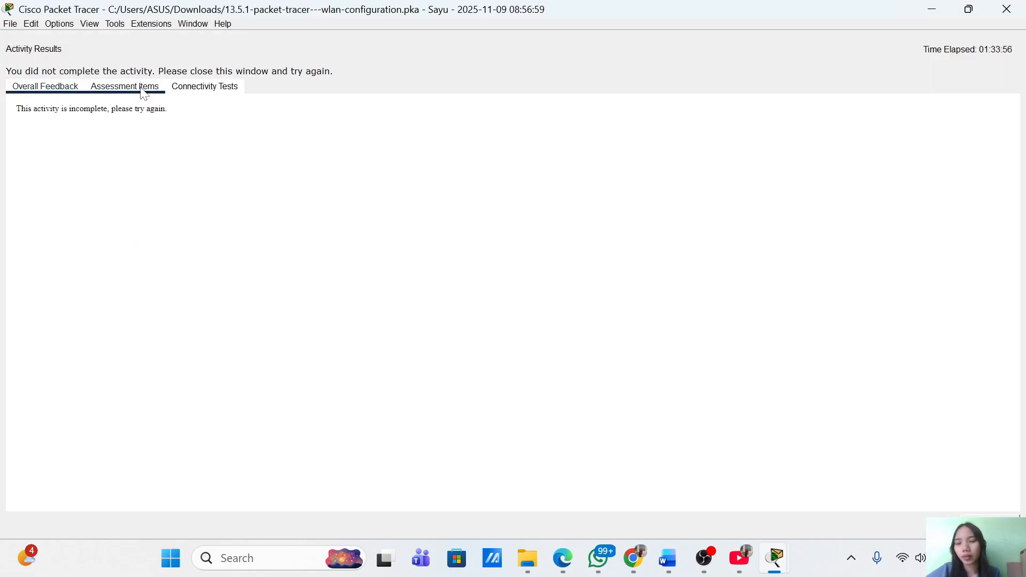
scroll(149, 310, "down", 1)
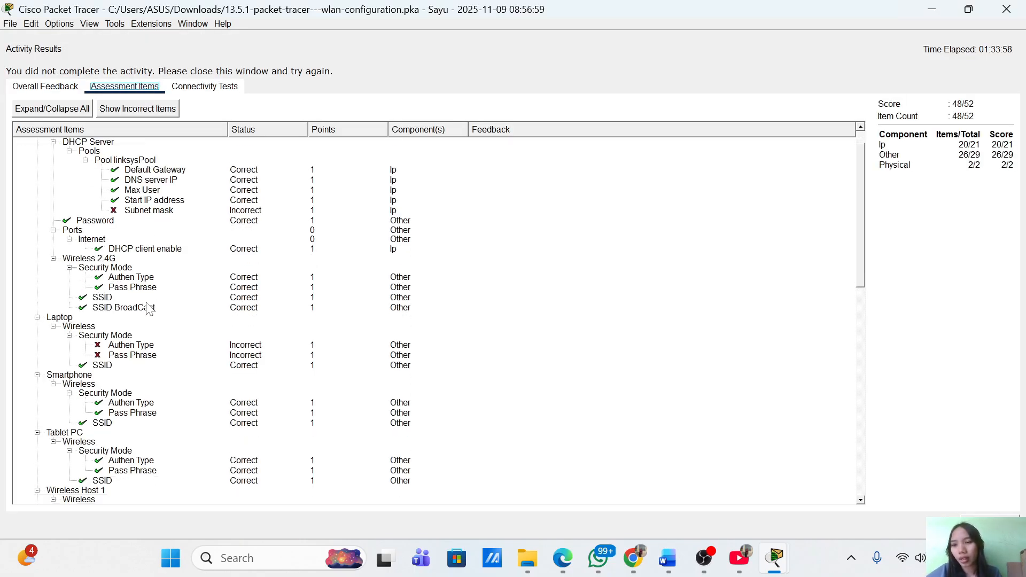
scroll(160, 287, "up", 1)
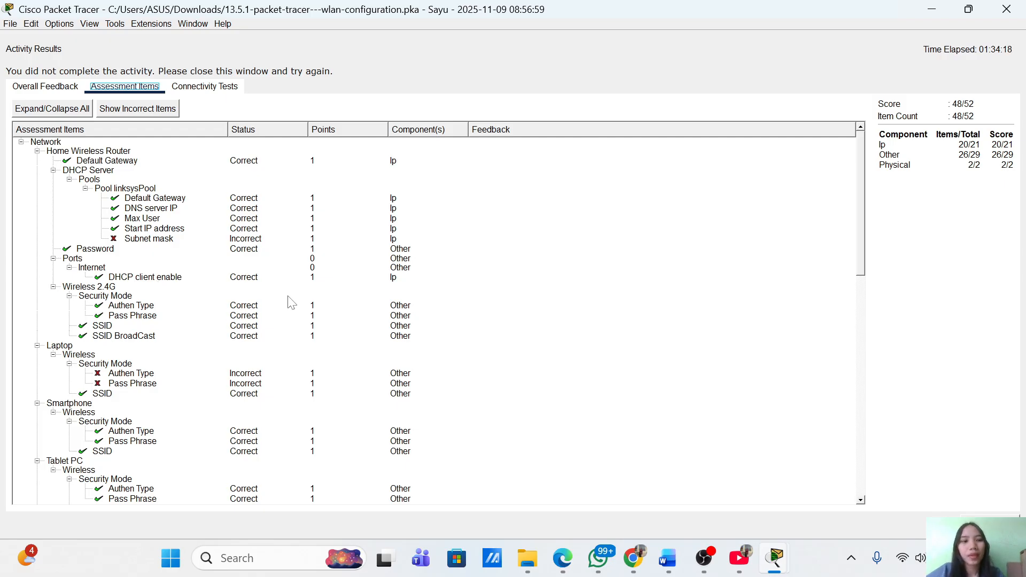
left_click(990, 525)
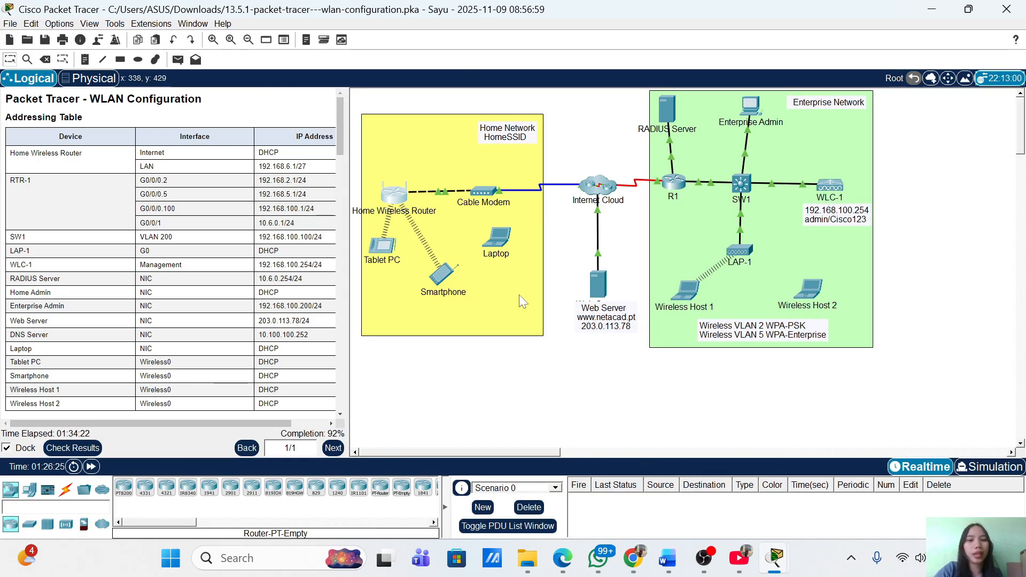
Inspect the router's Internet (DHCP) config, then return to its WPA2 Personal/AES security page
left_click(396, 191)
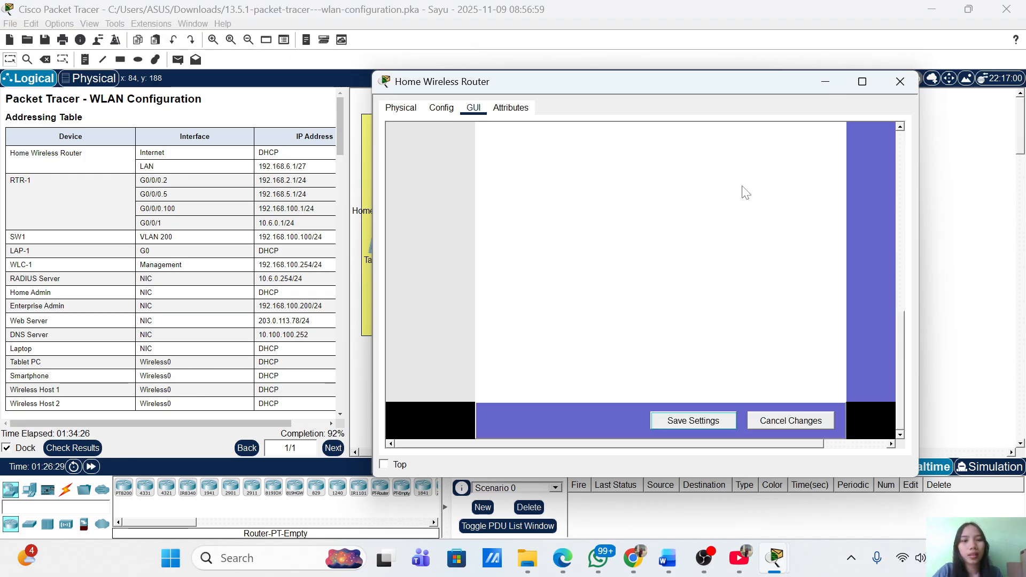
scroll(713, 341, "up", 1)
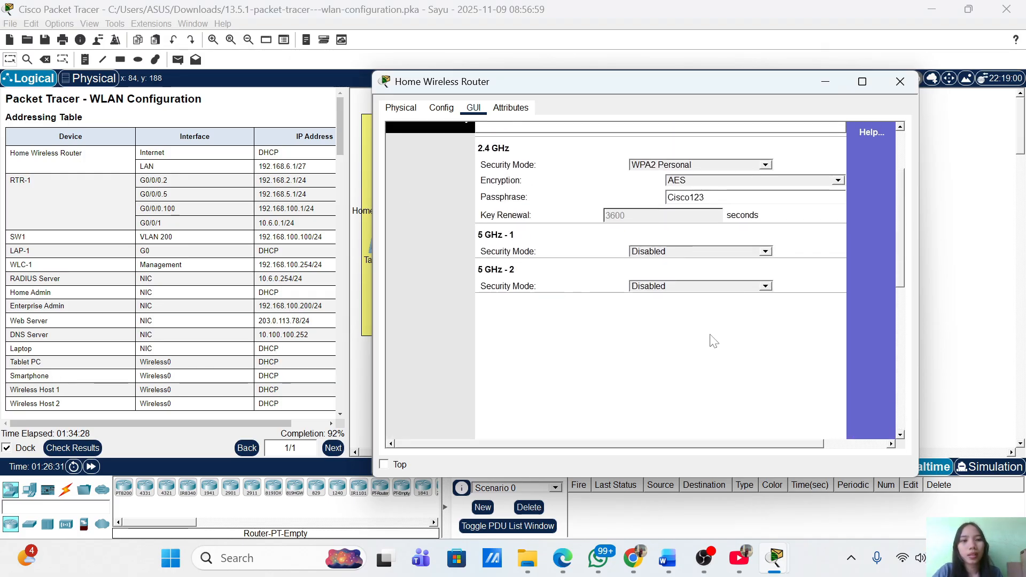
scroll(620, 364, "up", 2)
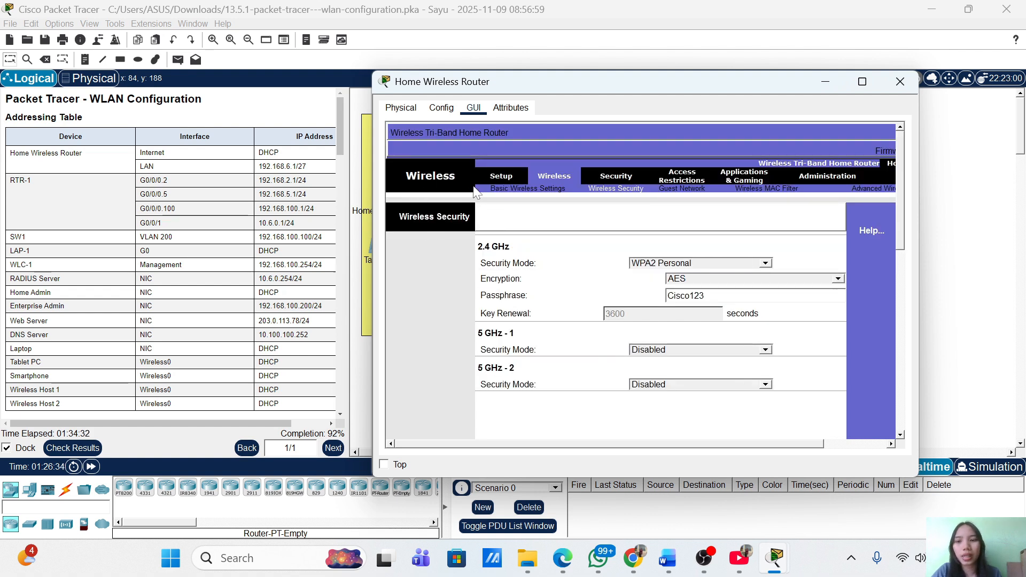
left_click(441, 109)
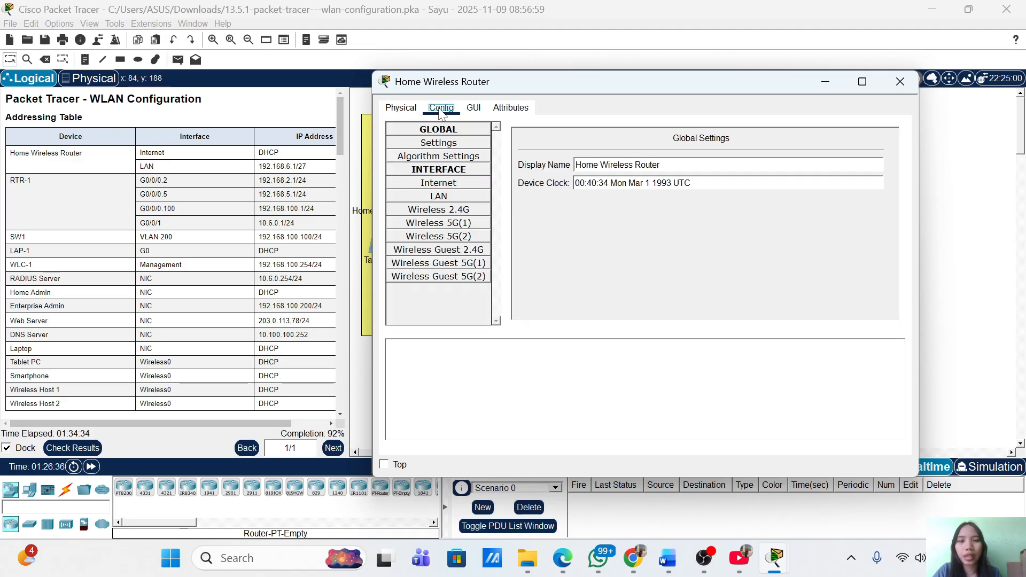
left_click(435, 186)
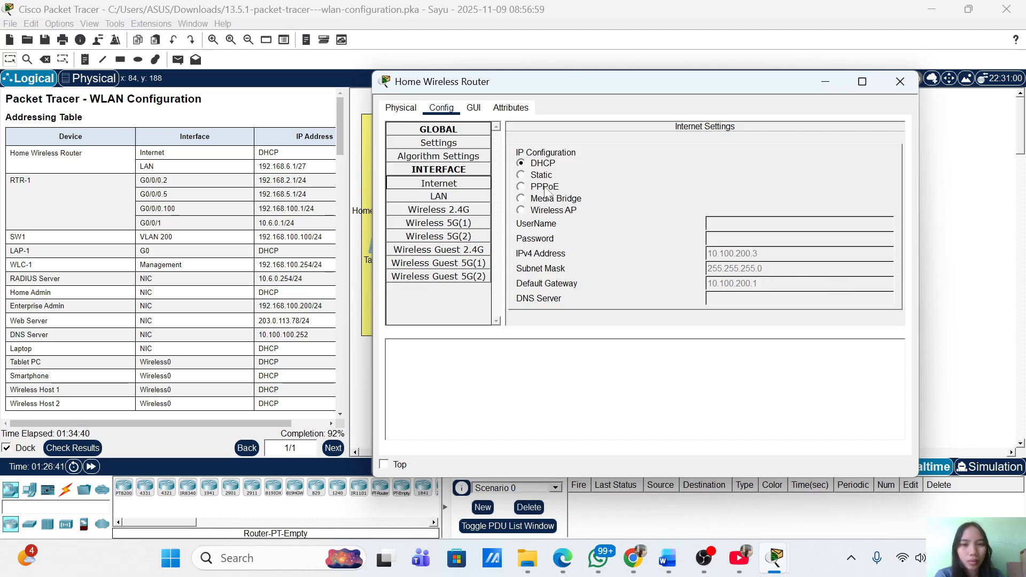
left_click(473, 109)
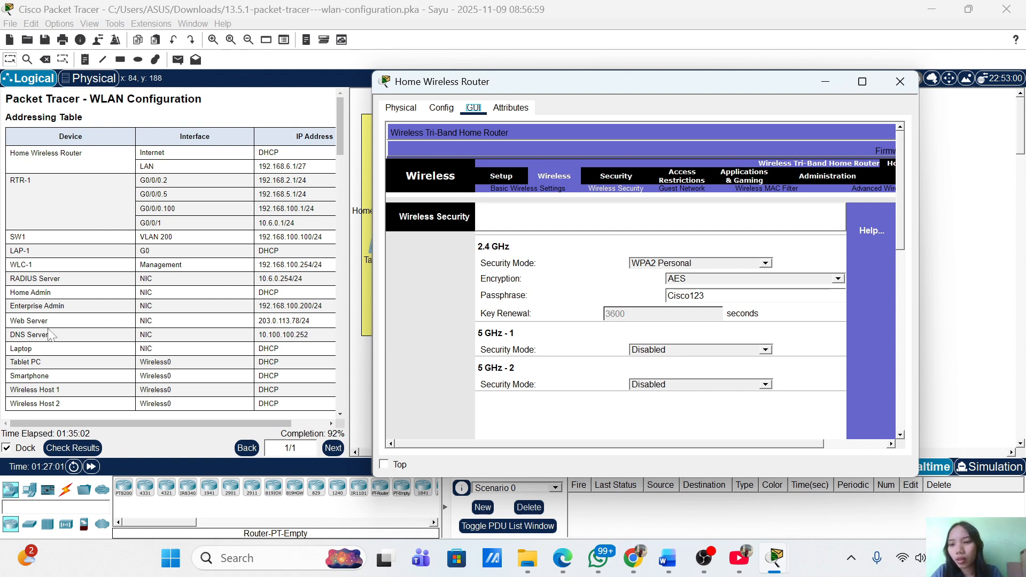
Review instruction Steps 1–4 and check results, which report the activity incomplete
scroll(50, 334, "down", 10)
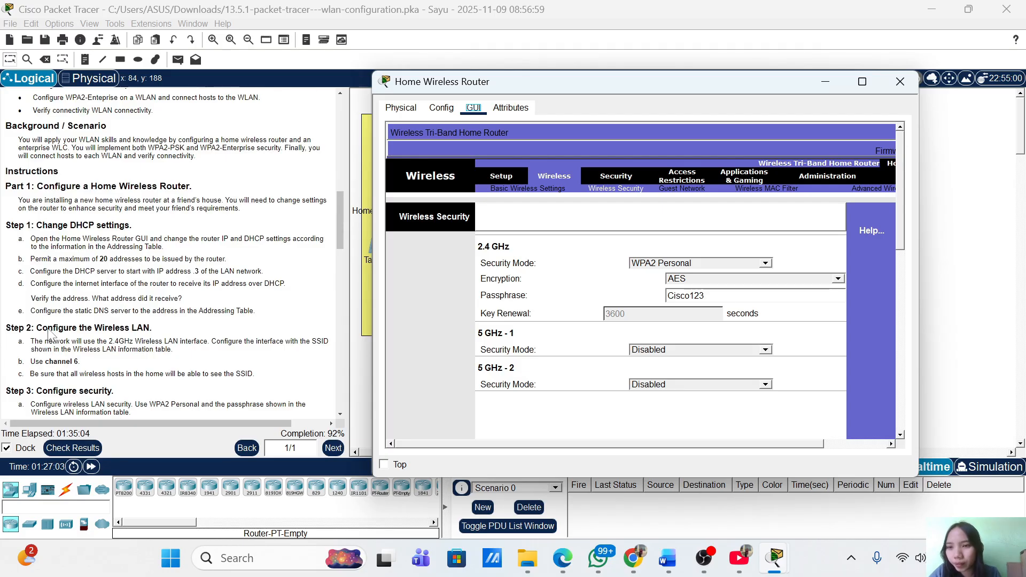
scroll(48, 334, "down", 2)
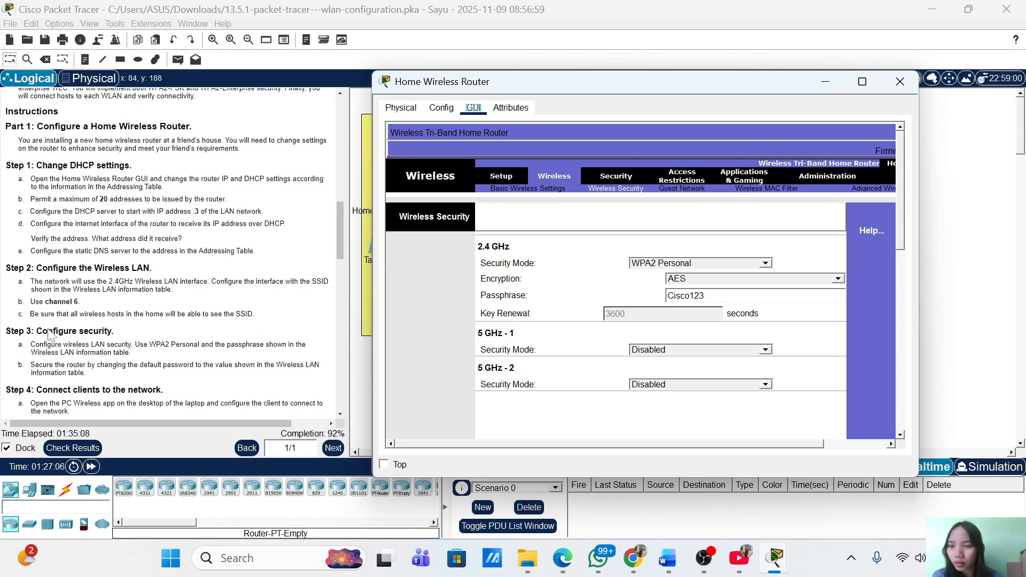
scroll(48, 334, "down", 2)
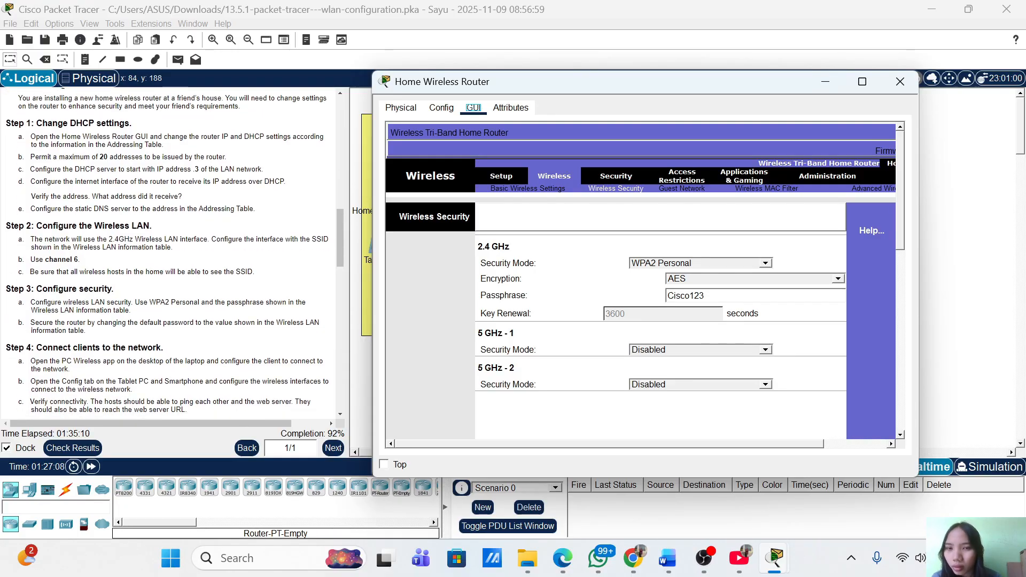
scroll(167, 256, "down", 2)
scroll(167, 255, "up", 3)
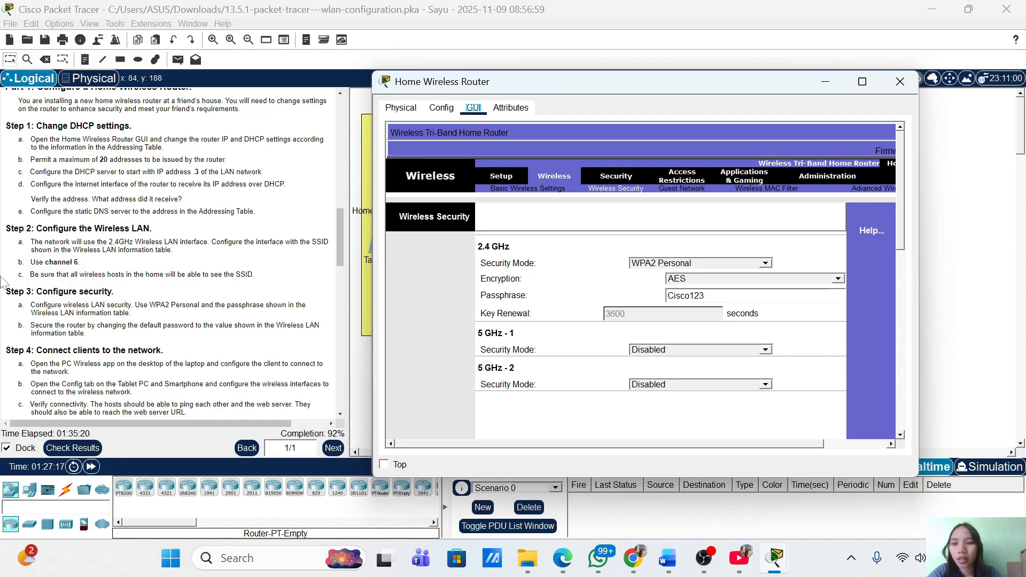
left_click(80, 448)
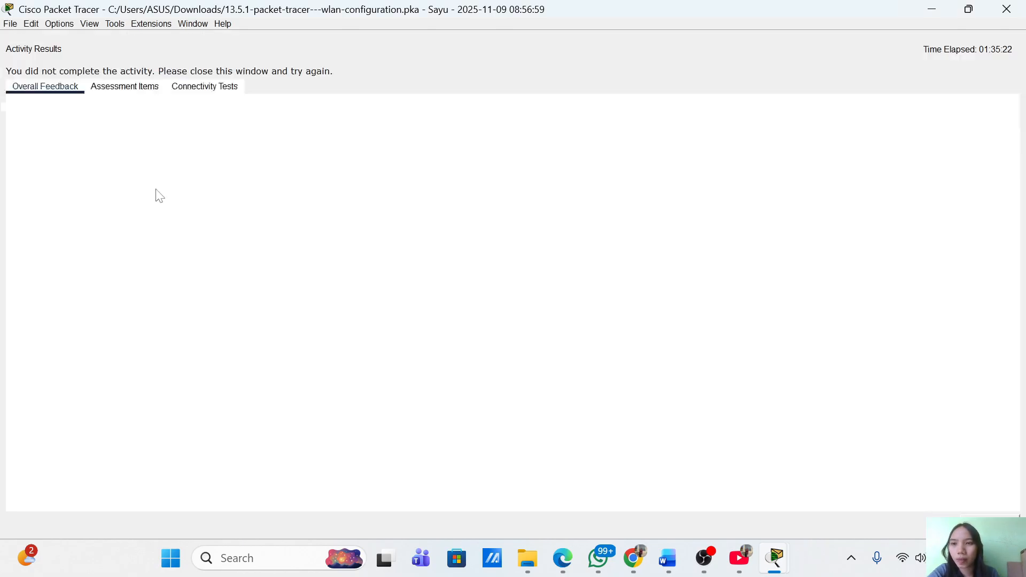
Recheck the assessment items: 48/52, Laptop and Wireless Host 2 authentication still incorrect
left_click(124, 87)
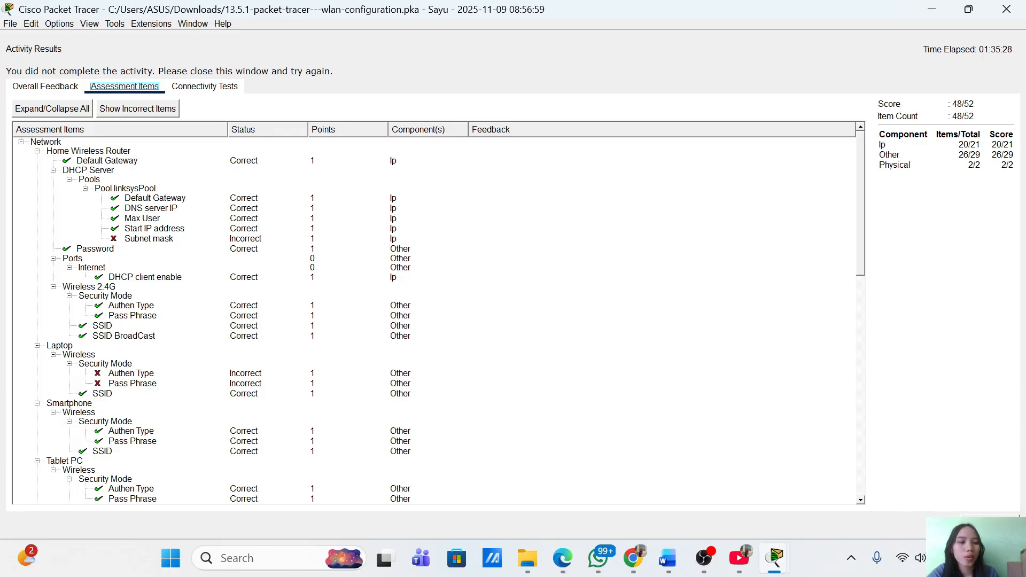
left_click(990, 525)
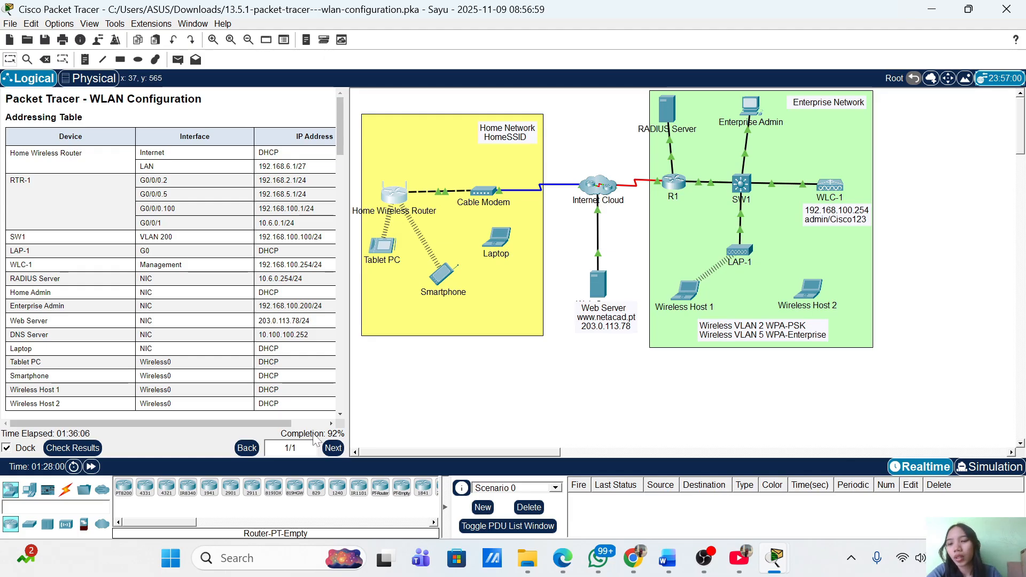
left_click(75, 448)
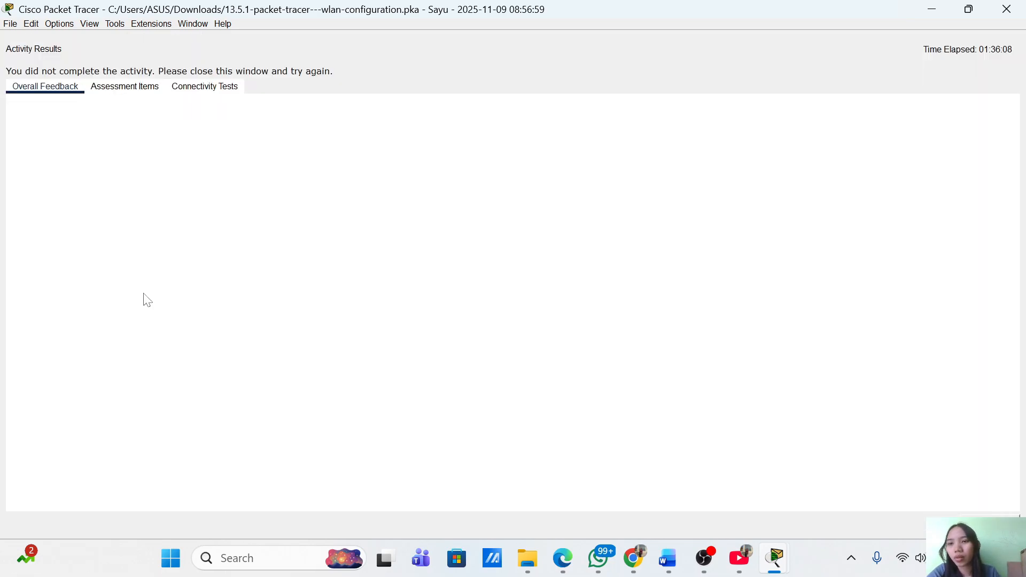
left_click(123, 88)
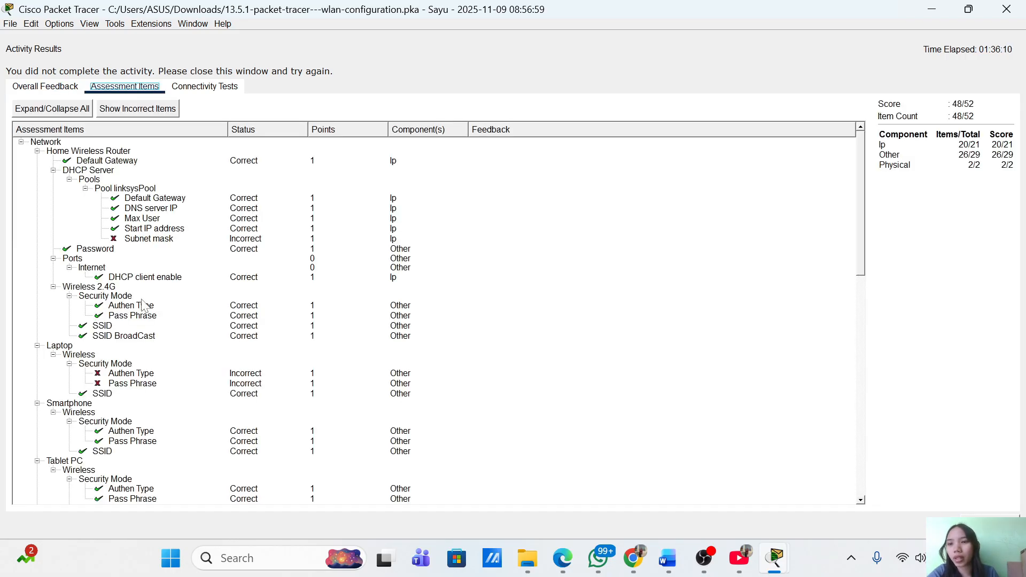
scroll(143, 306, "down", 5)
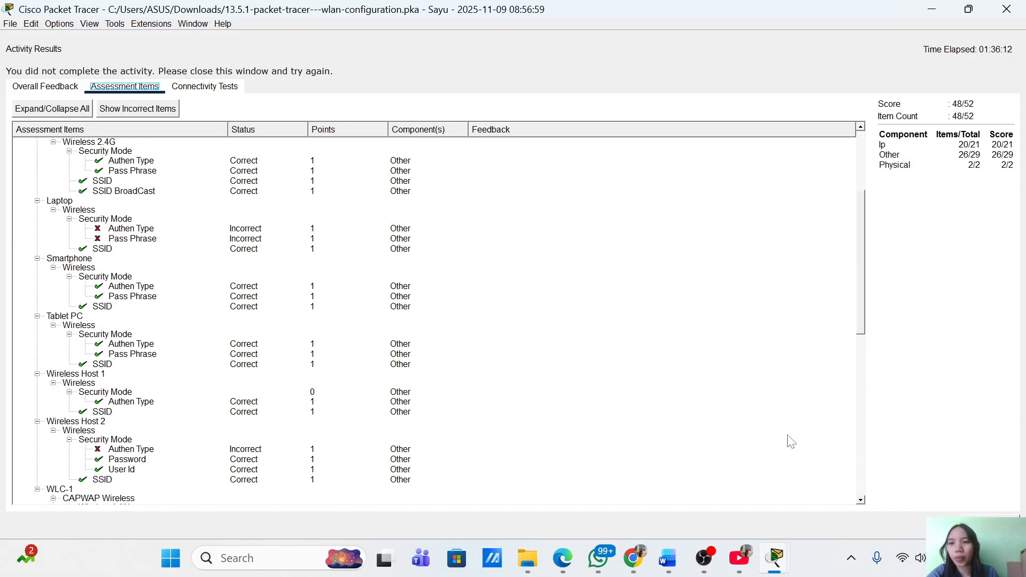
left_click(990, 525)
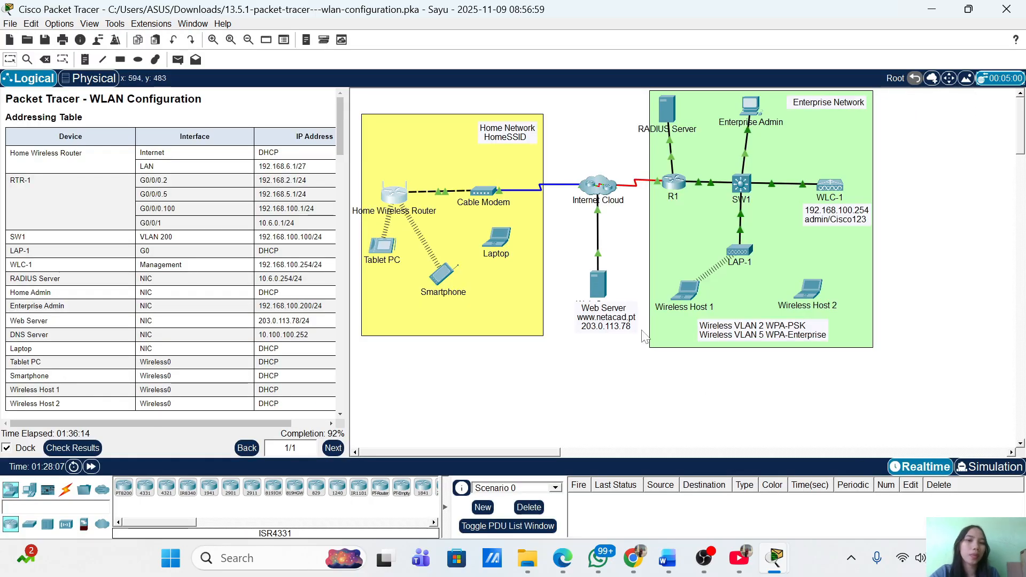
left_click(502, 237)
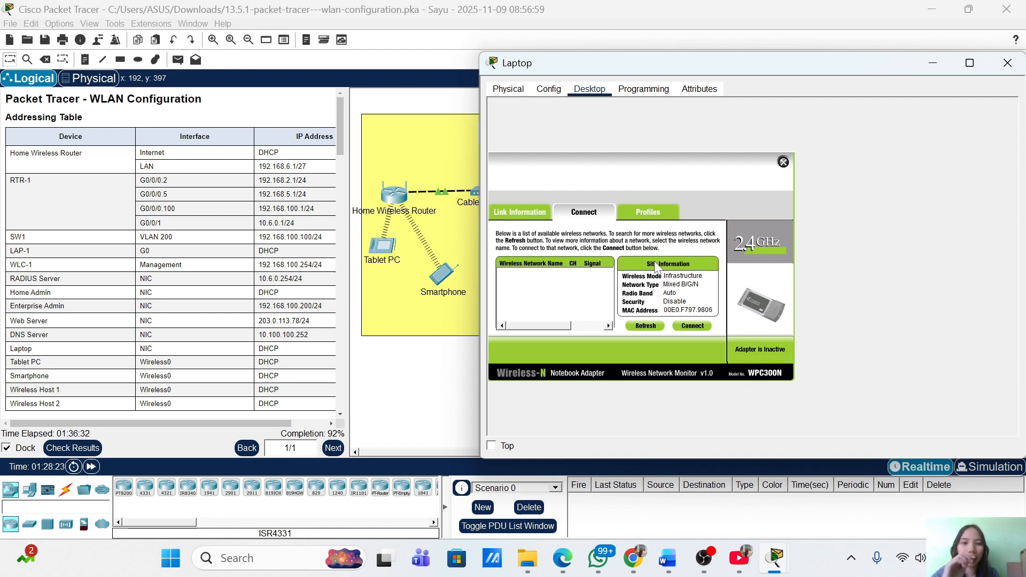
left_click(685, 328)
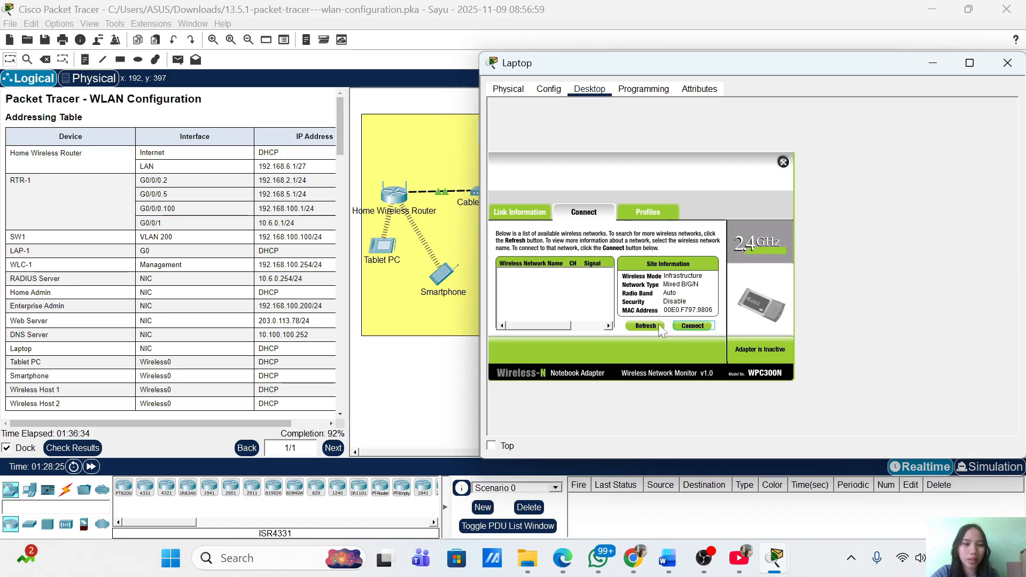
left_click(693, 325)
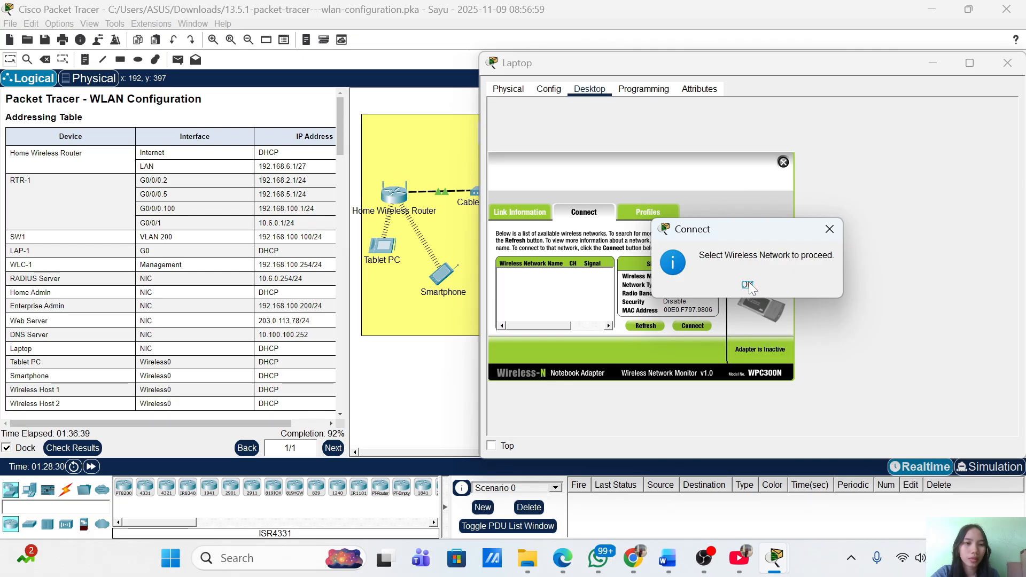
left_click(829, 230)
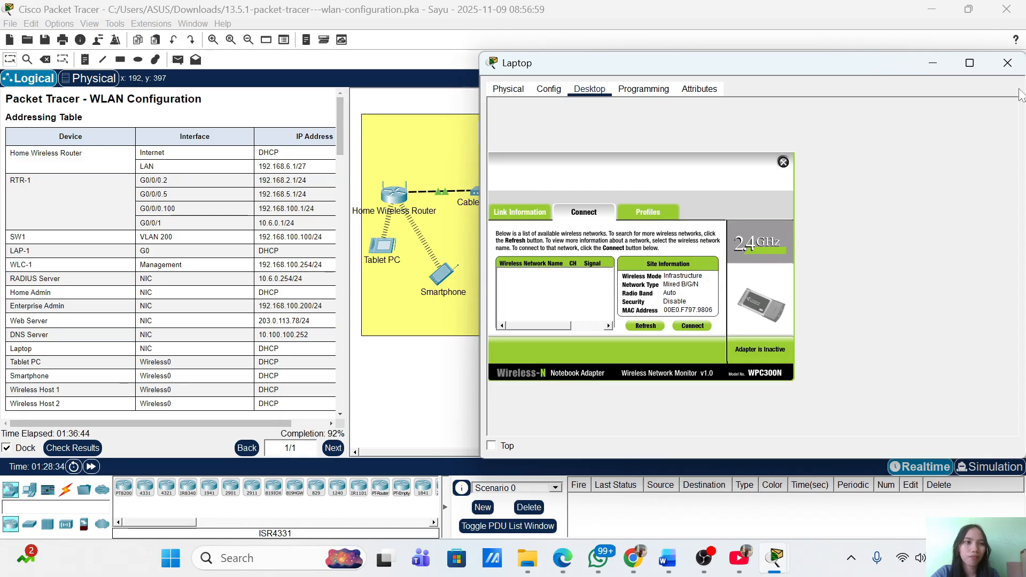
left_click(1009, 63)
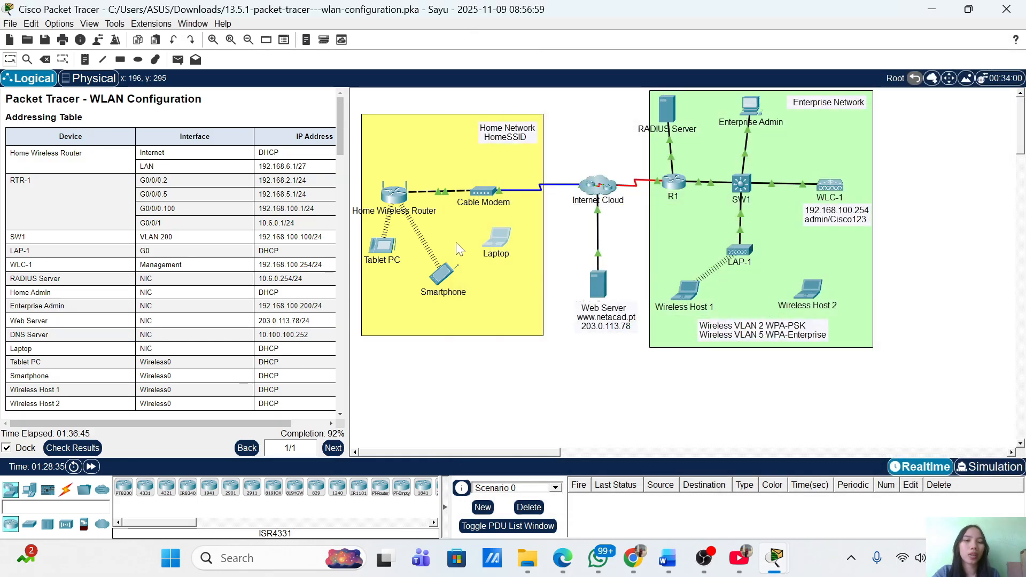
left_click(498, 240)
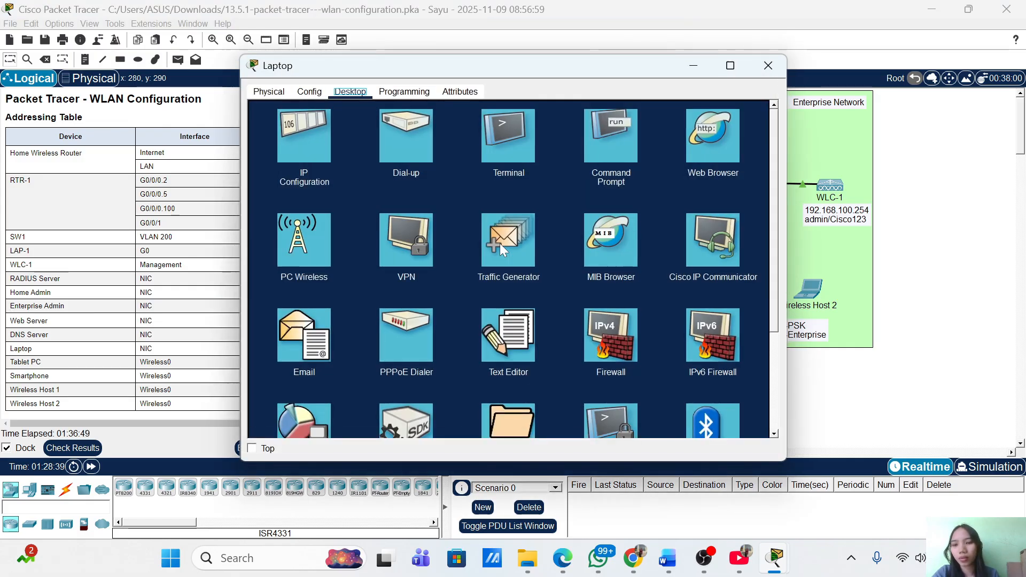
left_click_drag(474, 69, 677, 78)
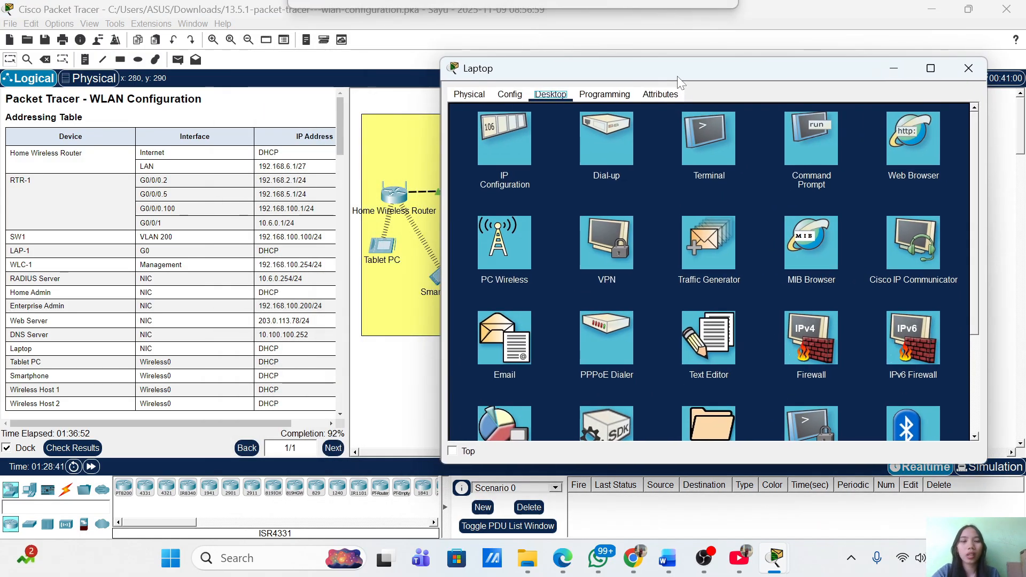
left_click(521, 242)
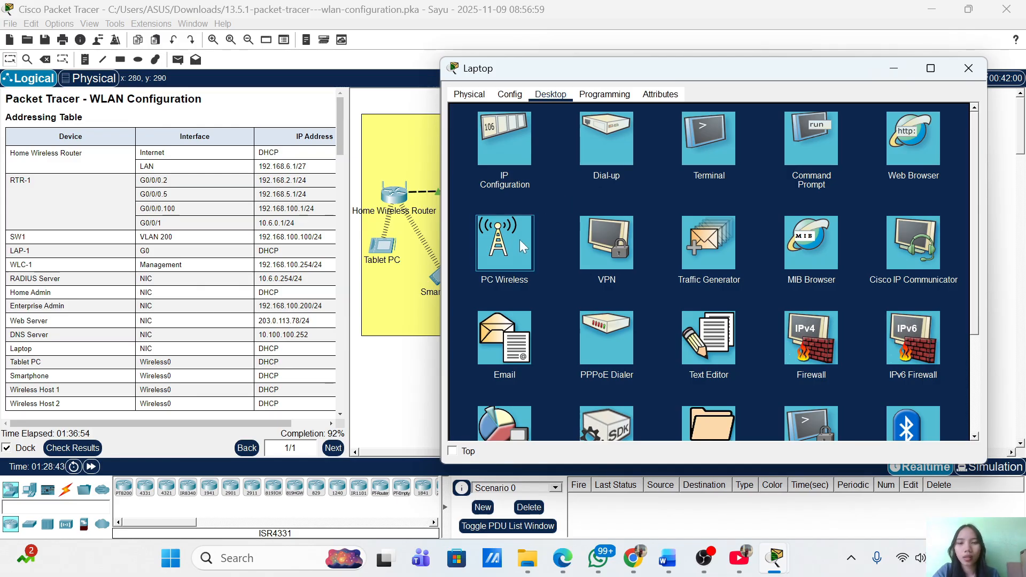
left_click(520, 241)
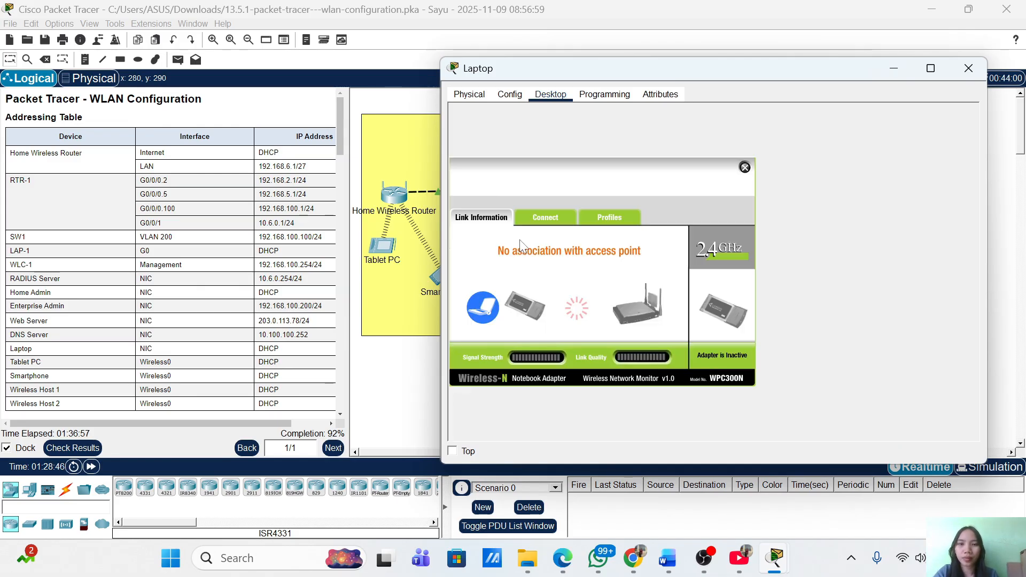
left_click(567, 216)
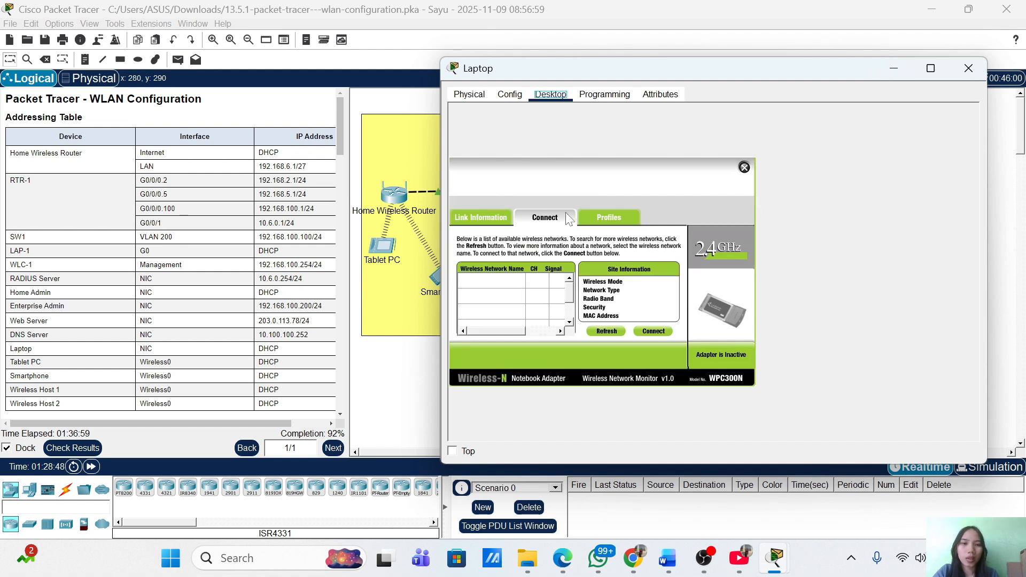
left_click_drag(612, 69, 709, 78)
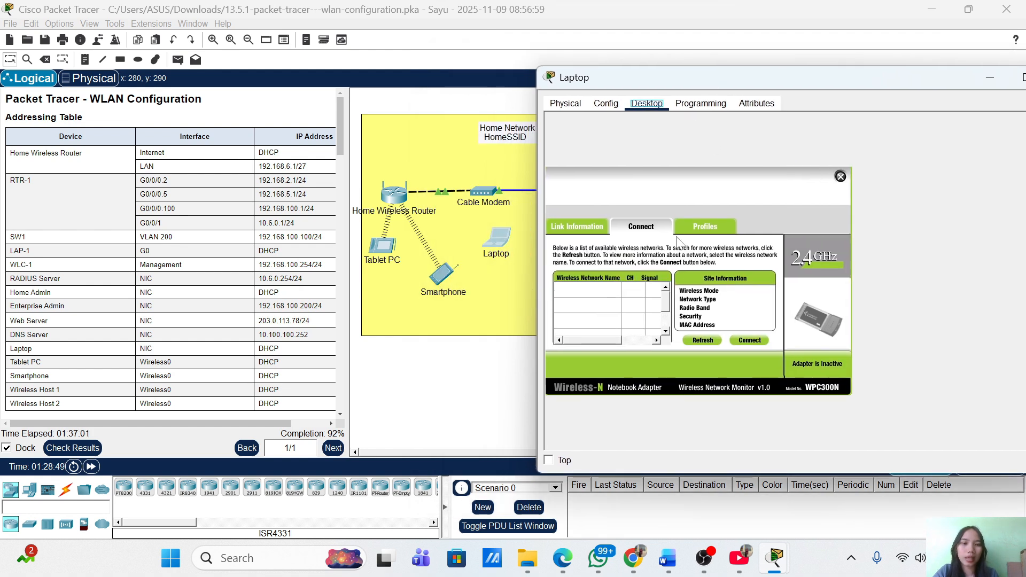
left_click(706, 343)
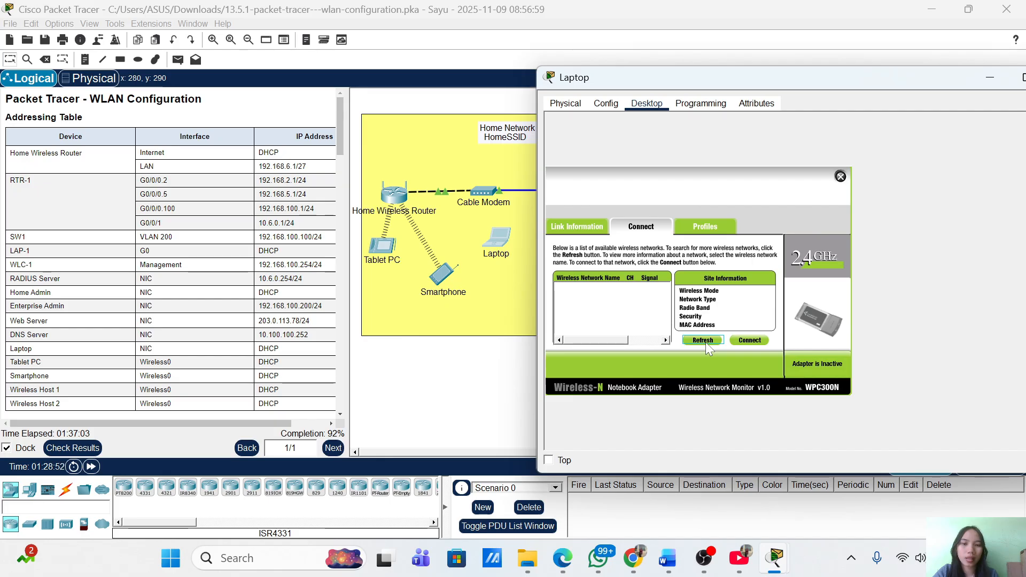
left_click(703, 340)
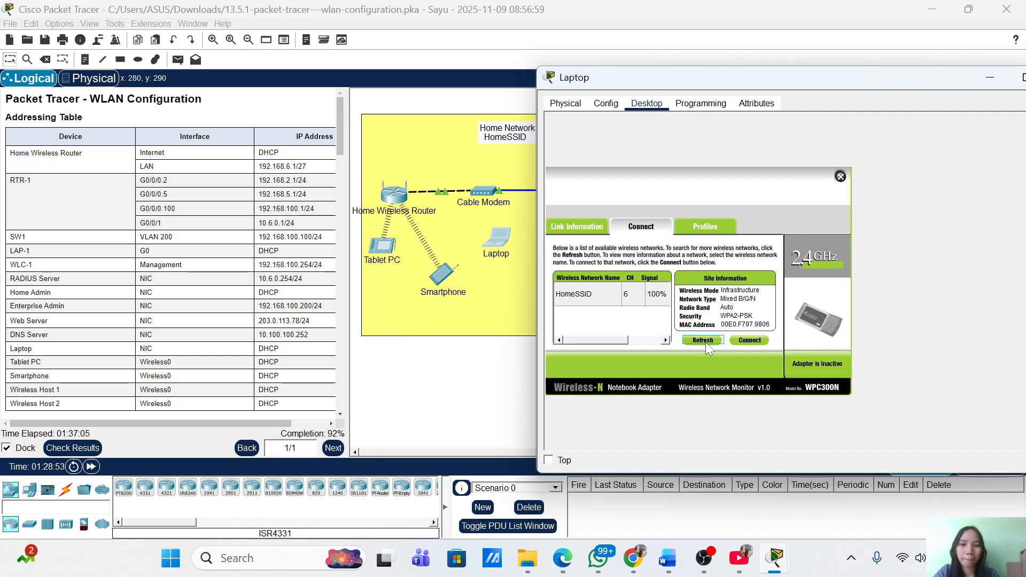
Connect the Laptop to HomeSSID with the pre-shared key, then put its window away
left_click(590, 296)
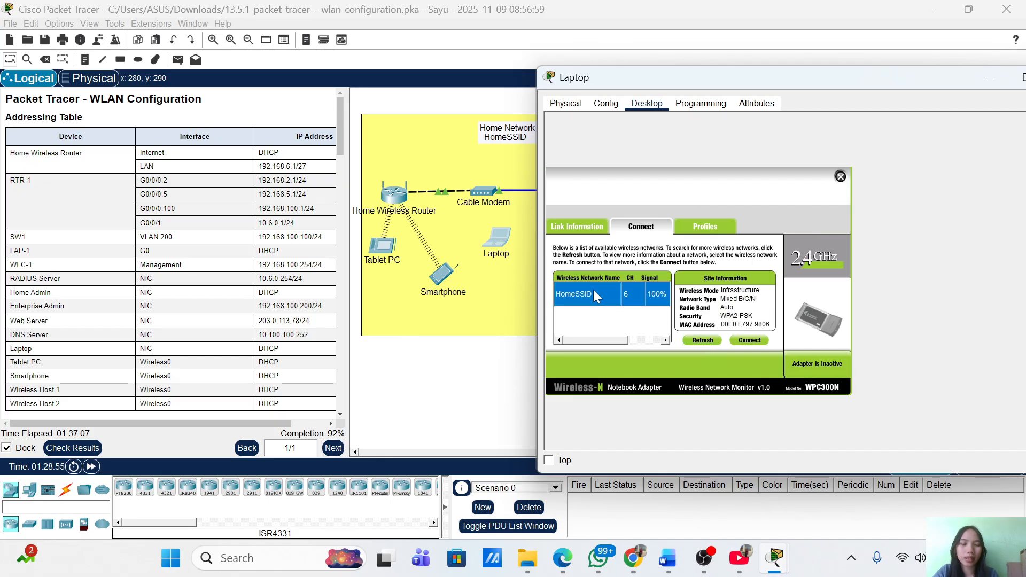
left_click(750, 341)
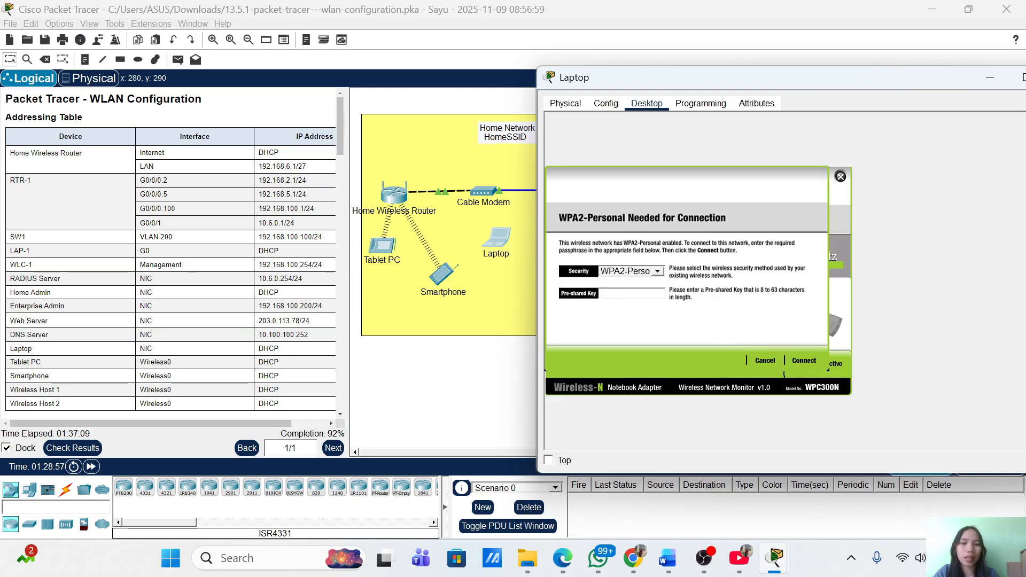
type("Cisco")
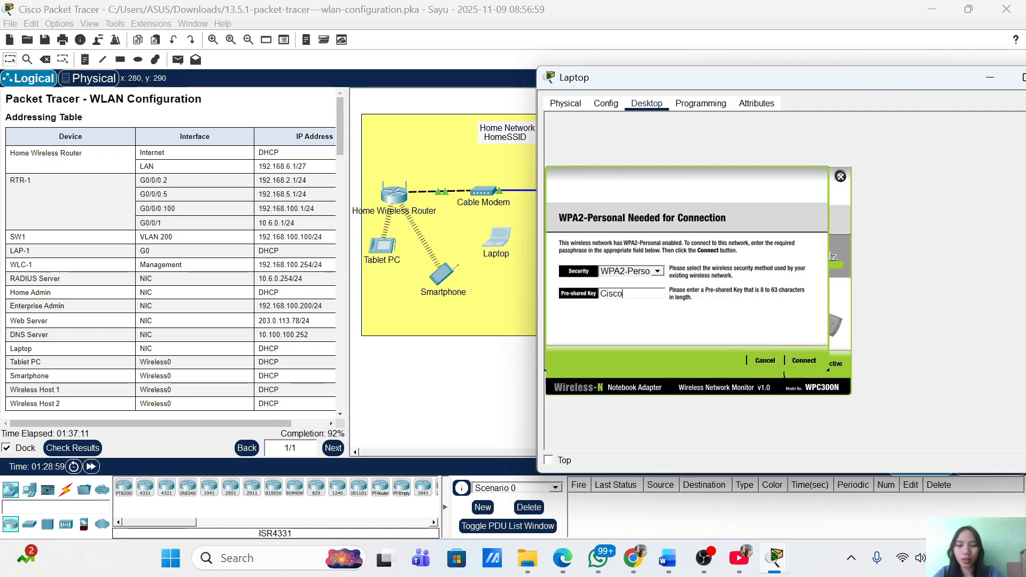
type("123")
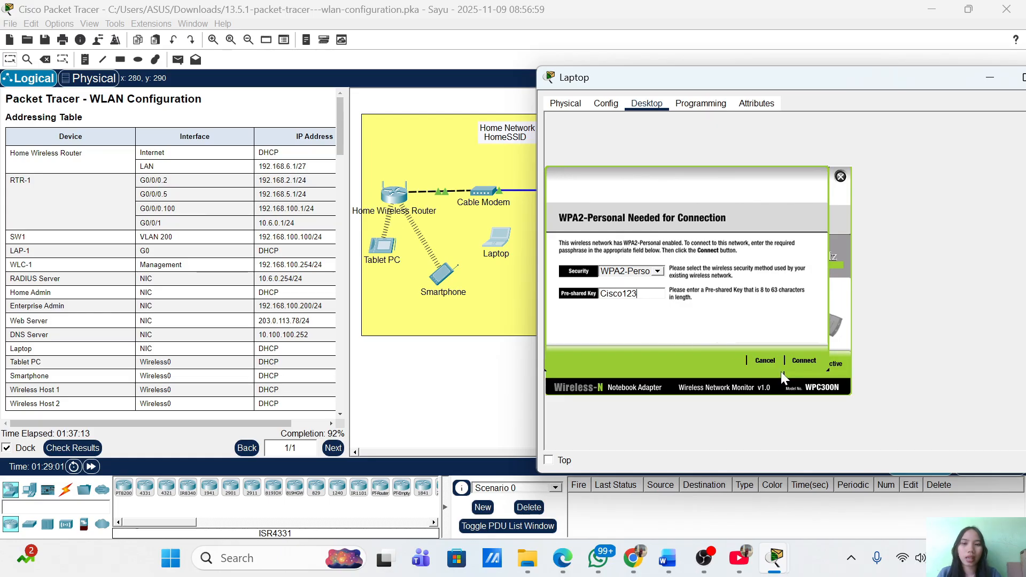
left_click(800, 361)
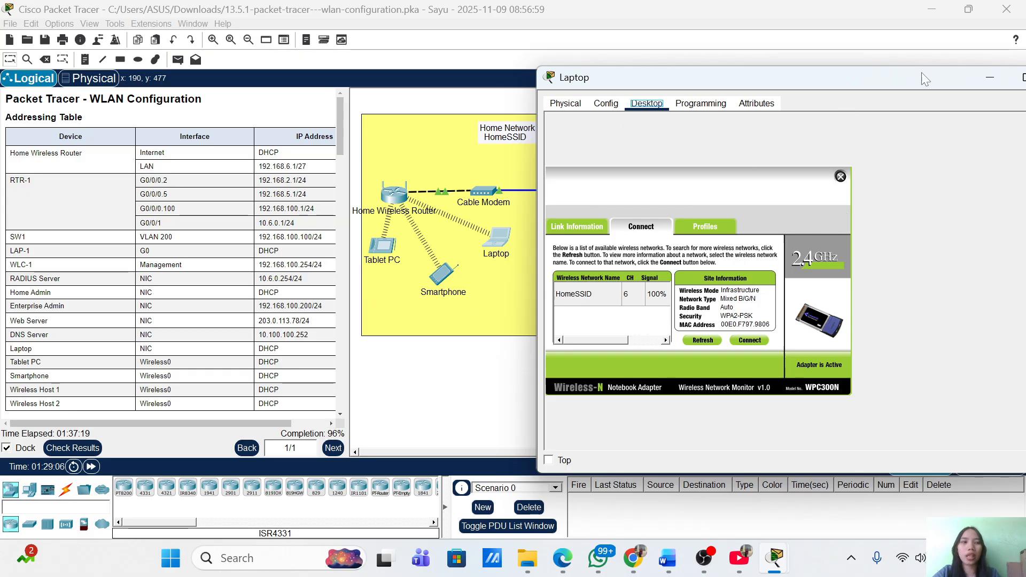
left_click(987, 81)
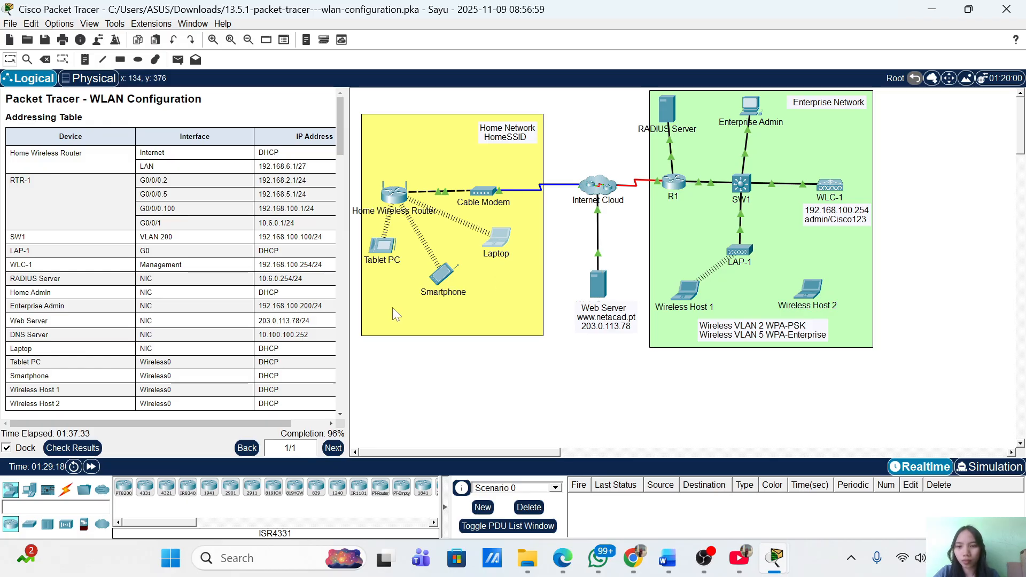
left_click(59, 448)
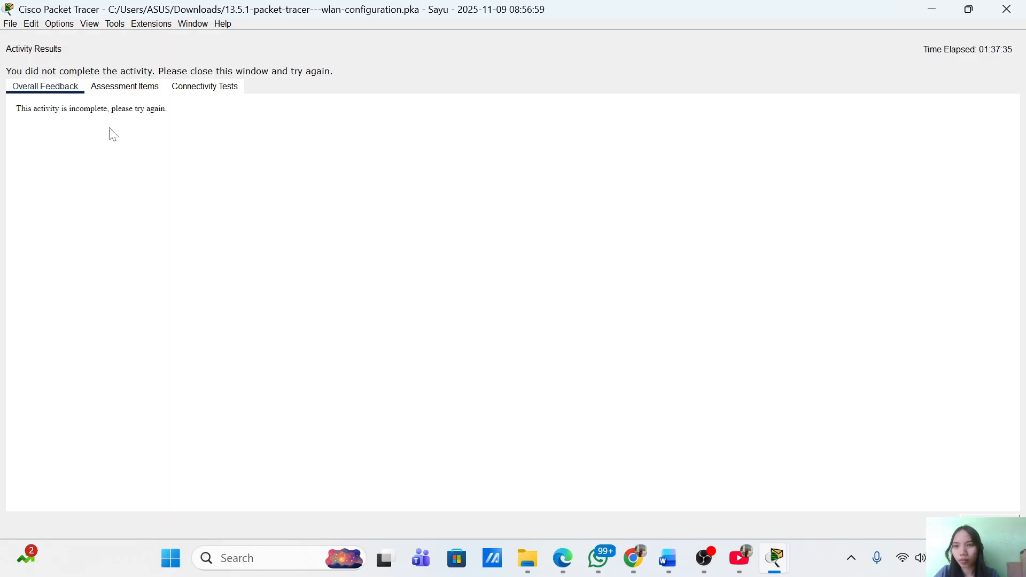
left_click(105, 94)
scroll(171, 209, "down", 10)
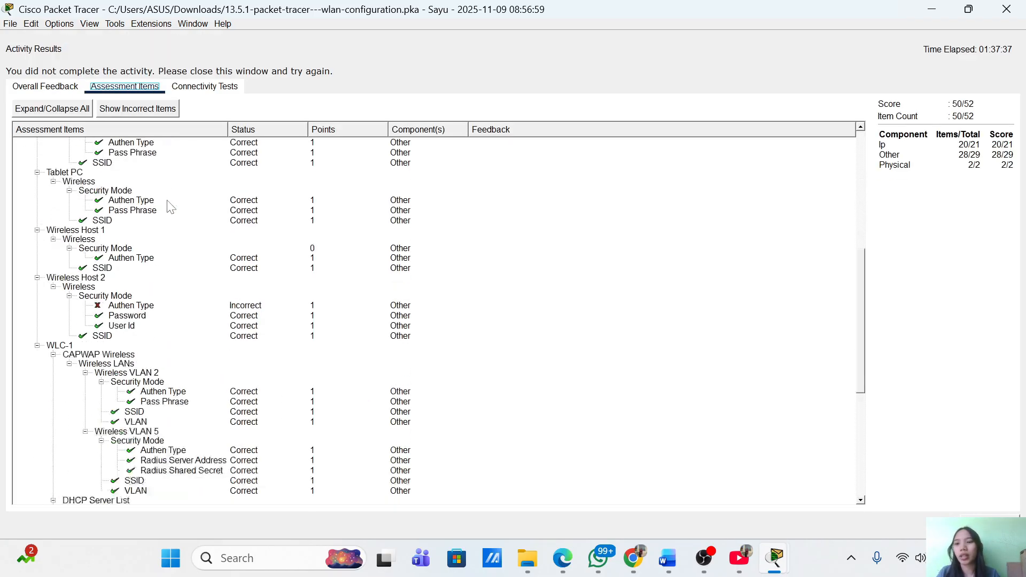
scroll(169, 206, "up", 5)
scroll(169, 206, "down", 5)
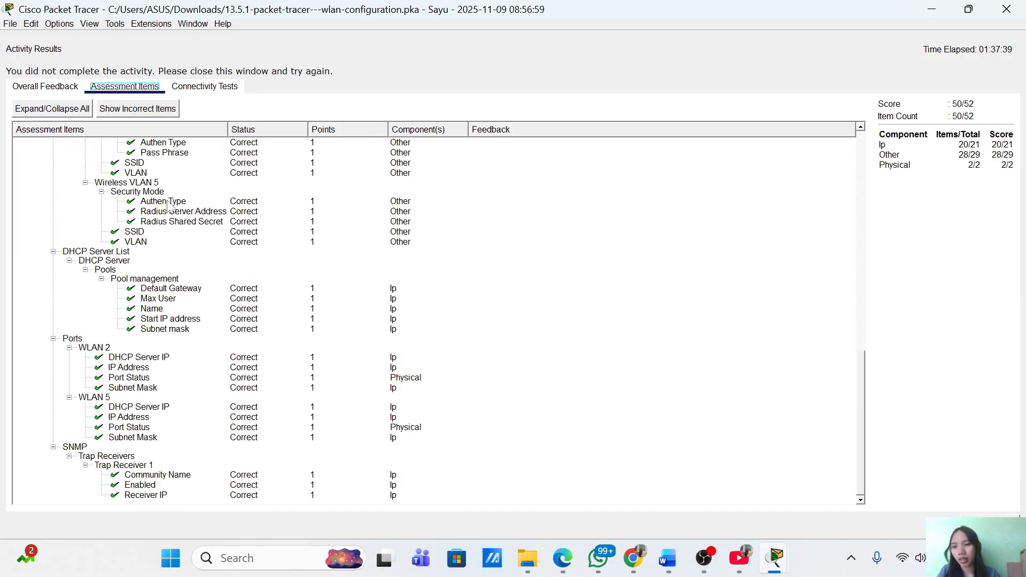
scroll(168, 206, "up", 10)
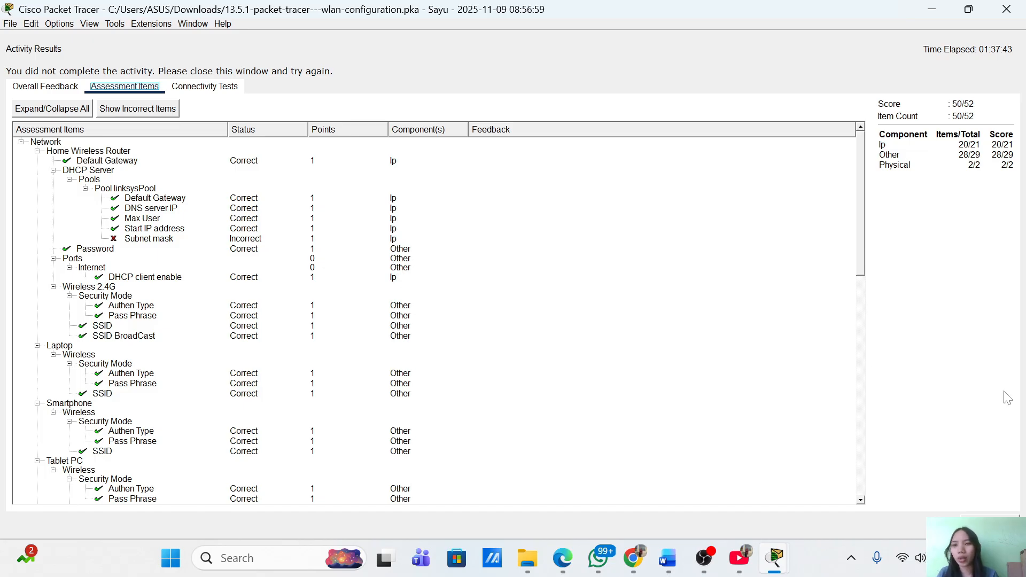
left_click(990, 525)
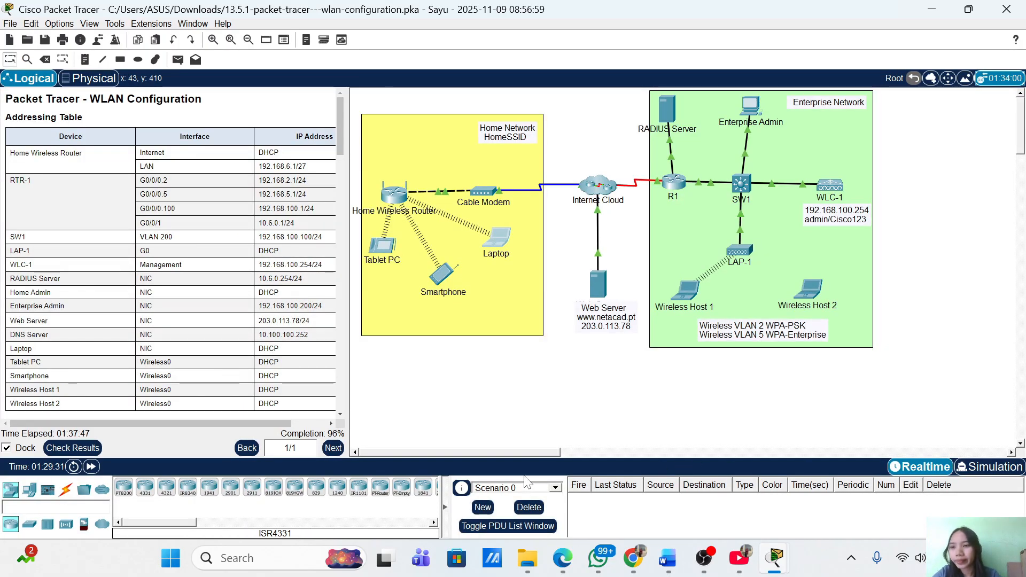
scroll(171, 251, "down", 10)
scroll(171, 251, "down", 10)
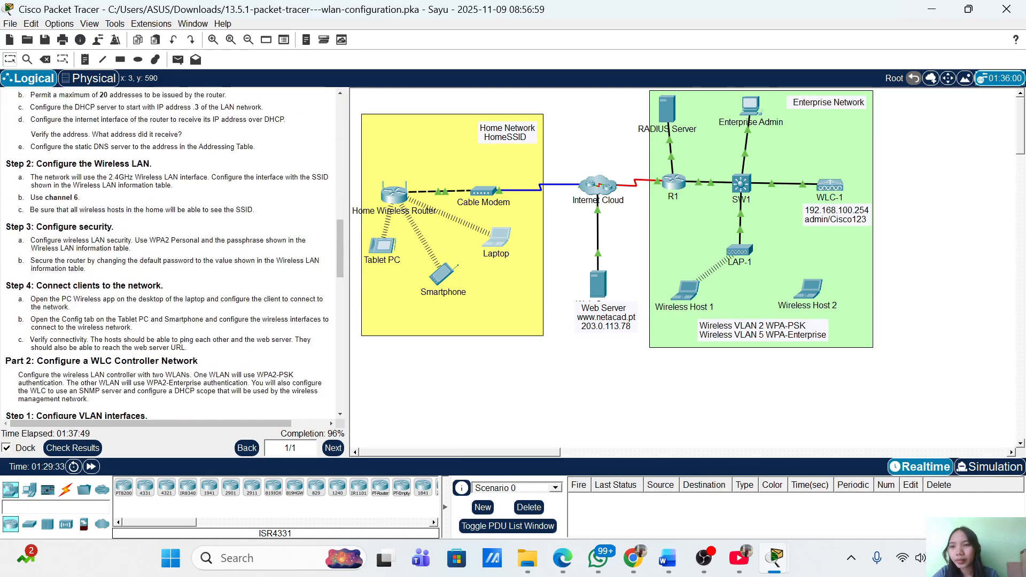
scroll(172, 252, "up", 10)
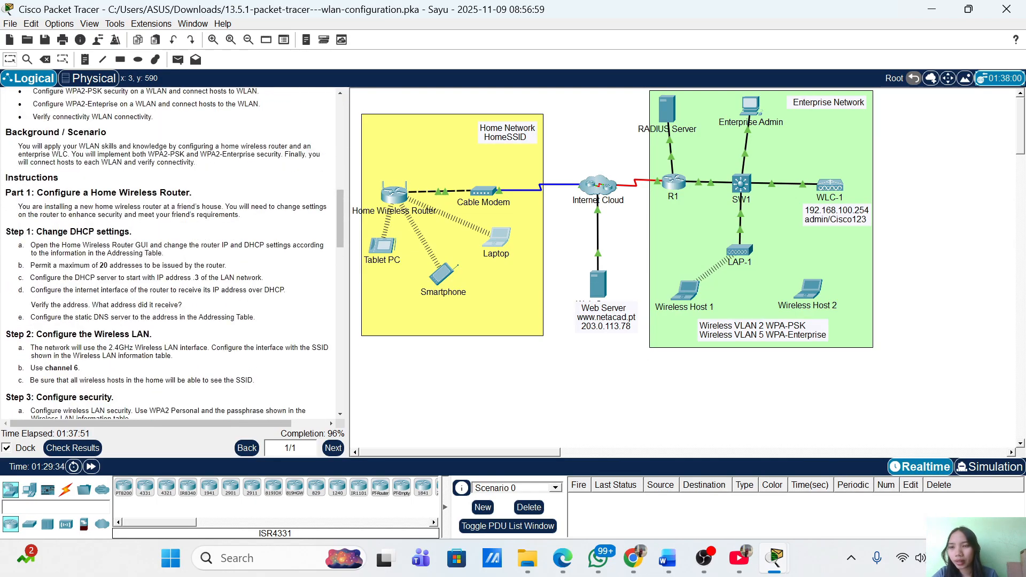
scroll(150, 263, "down", 3)
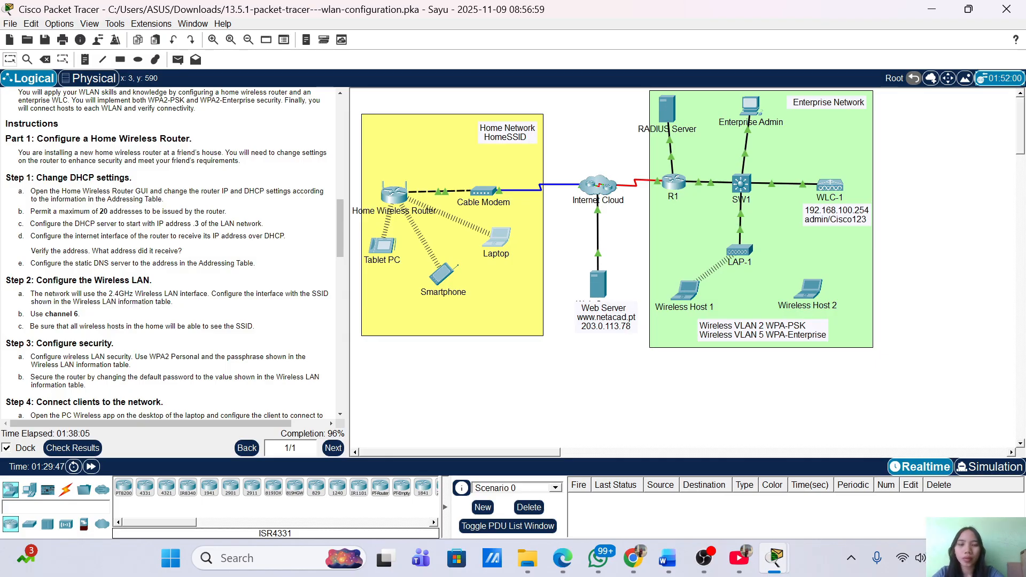
Change the router's Setup subnet mask to 255.255.255.224, save, and recheck results
left_click(402, 197)
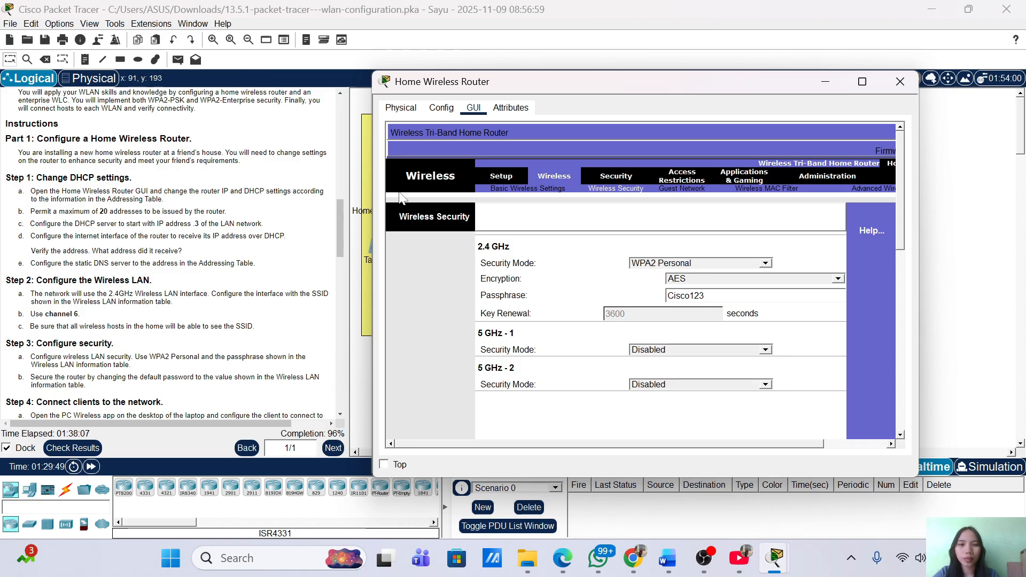
left_click(496, 178)
scroll(813, 304, "down", 2)
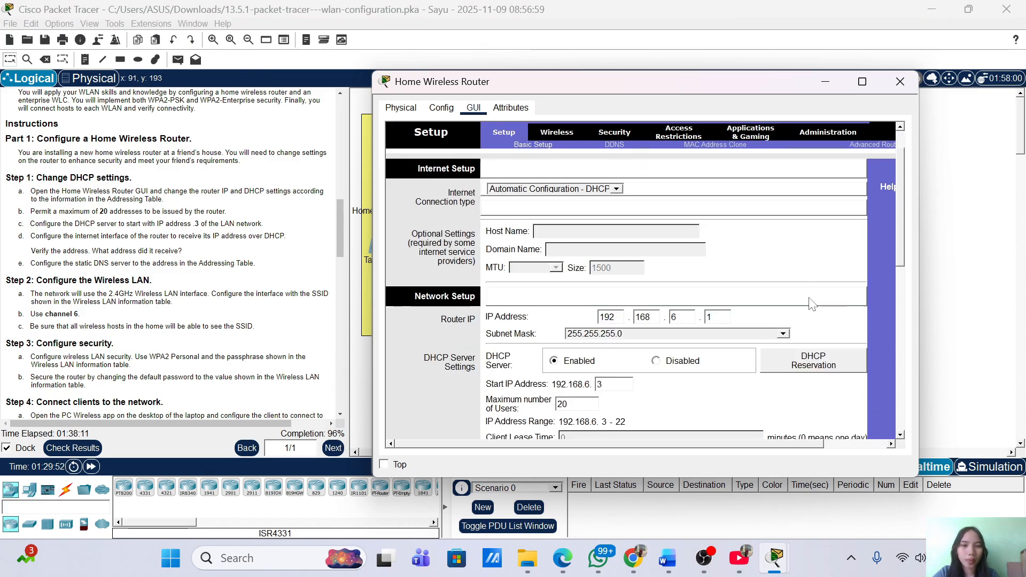
scroll(813, 303, "down", 2)
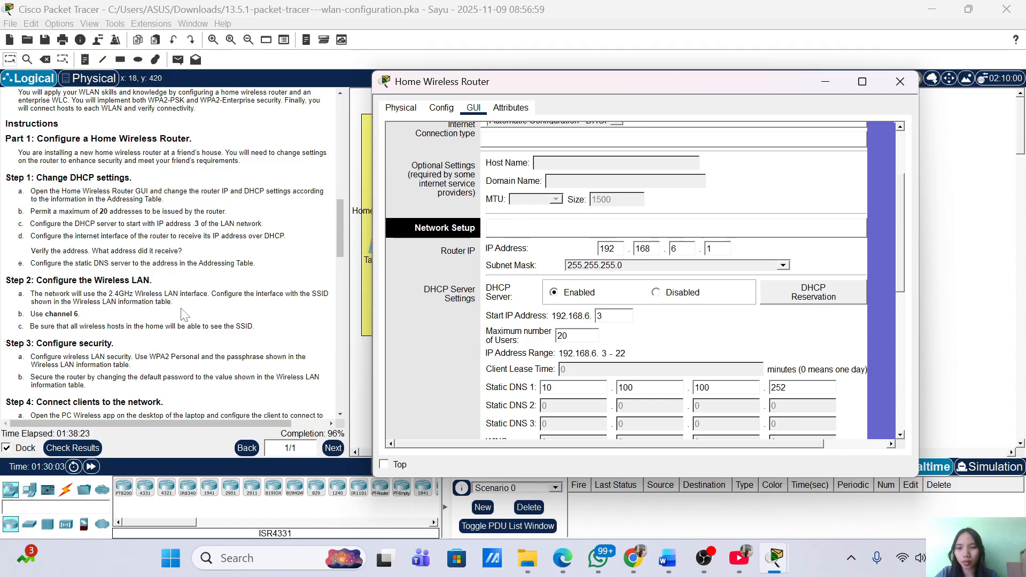
left_click(657, 264)
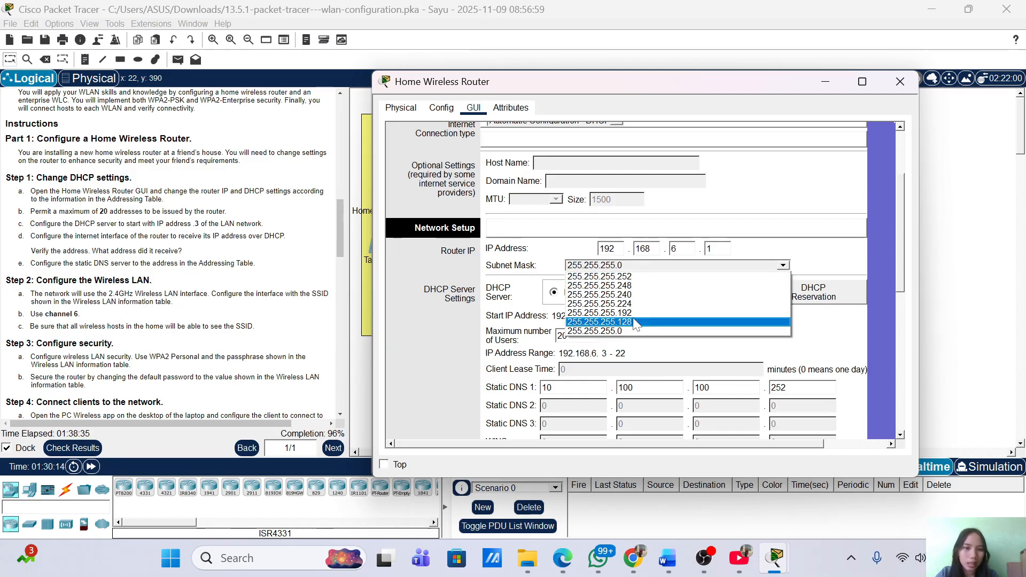
left_click(631, 267)
left_click(629, 264)
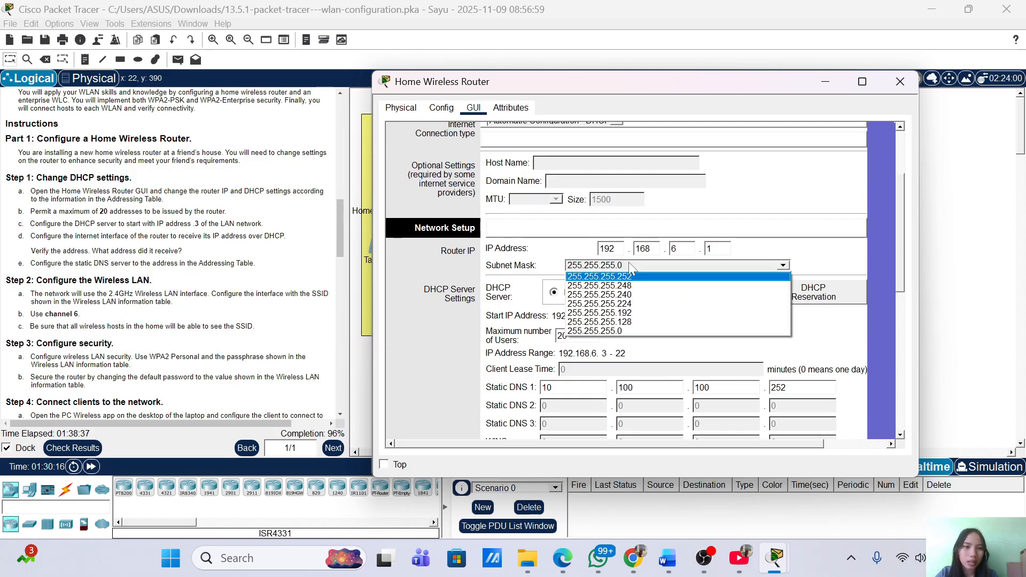
left_click(635, 307)
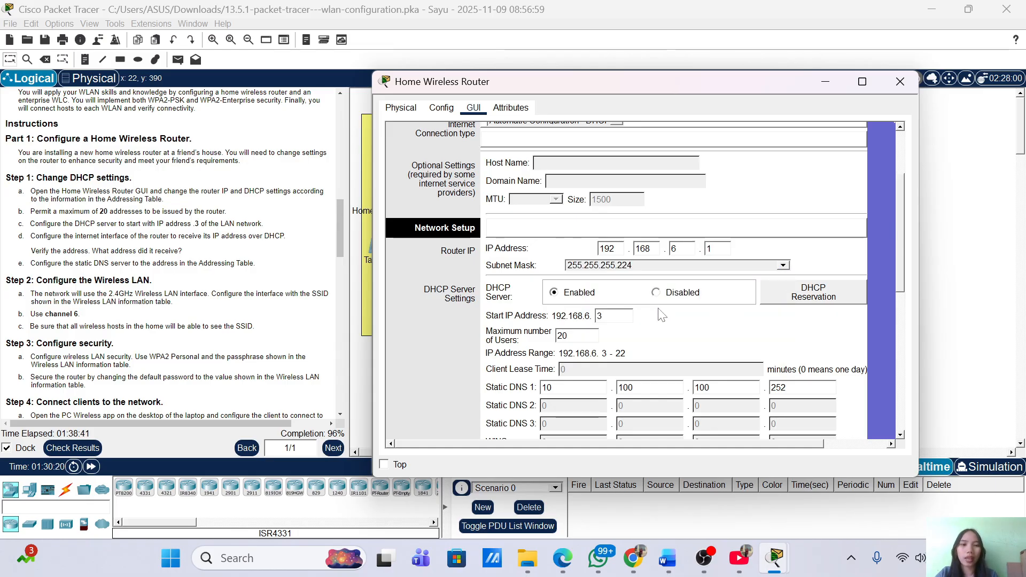
scroll(662, 315, "down", 10)
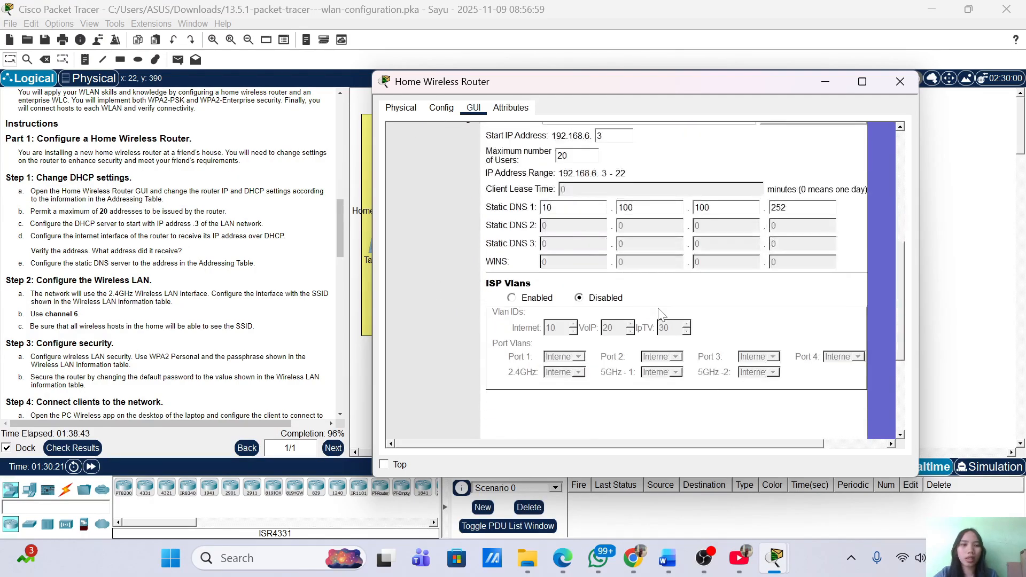
left_click(728, 423)
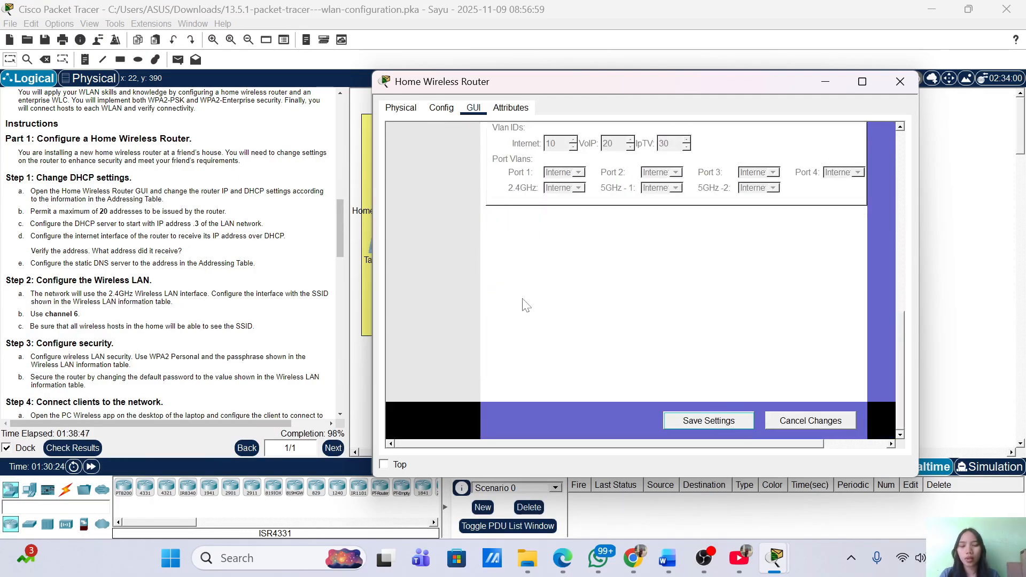
left_click(82, 446)
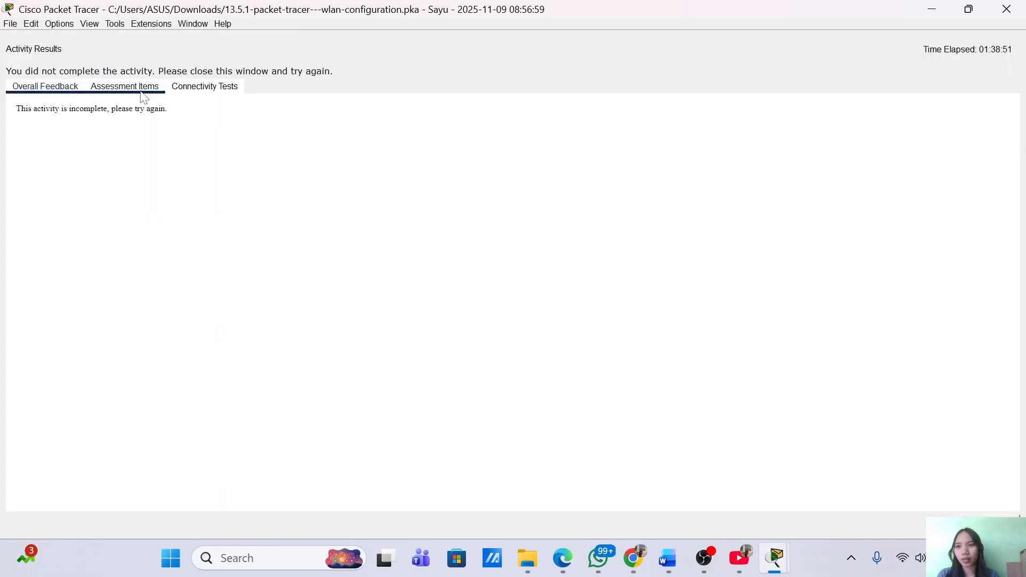
Review assessment items at 51/52, only Wireless Host 2's authentication type wrong, then close
left_click(143, 92)
scroll(179, 344, "down", 10)
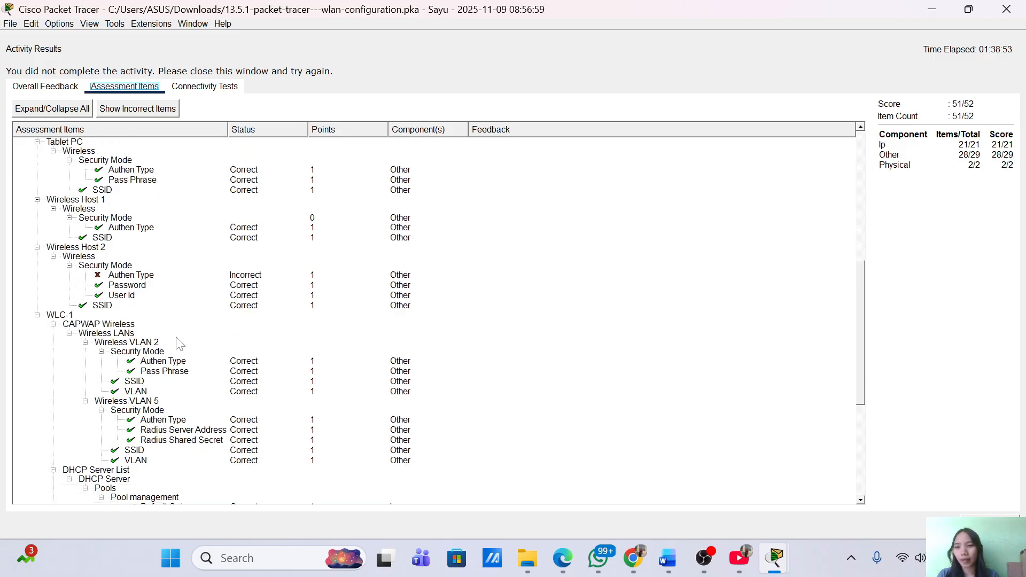
scroll(179, 344, "down", 1)
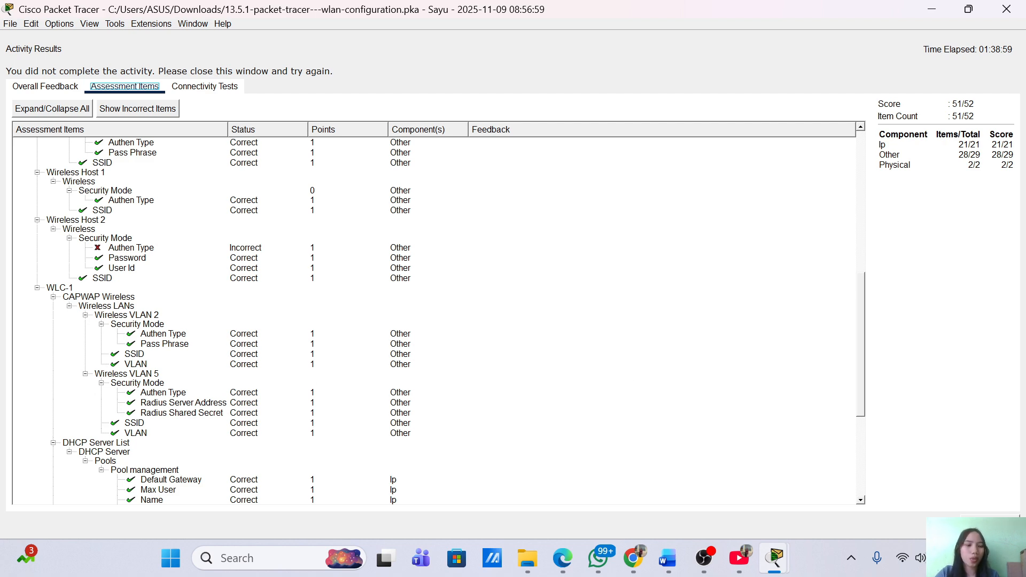
left_click(991, 524)
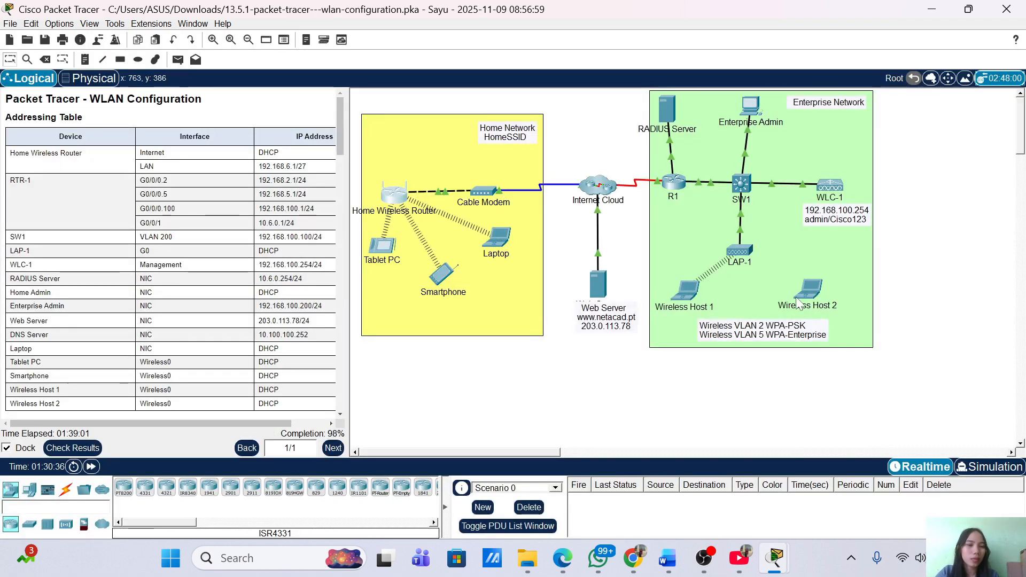
left_click(811, 291)
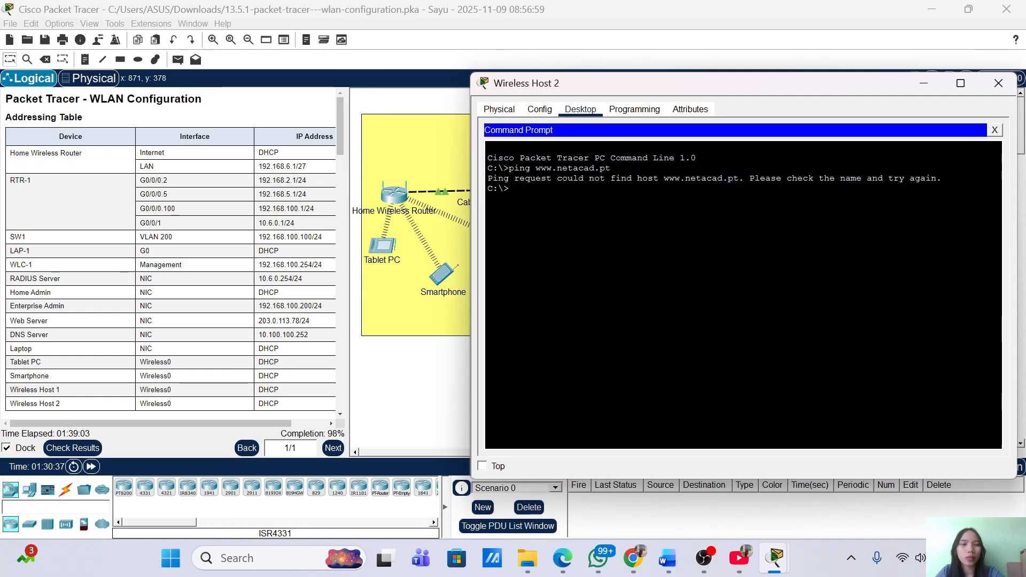
left_click(537, 111)
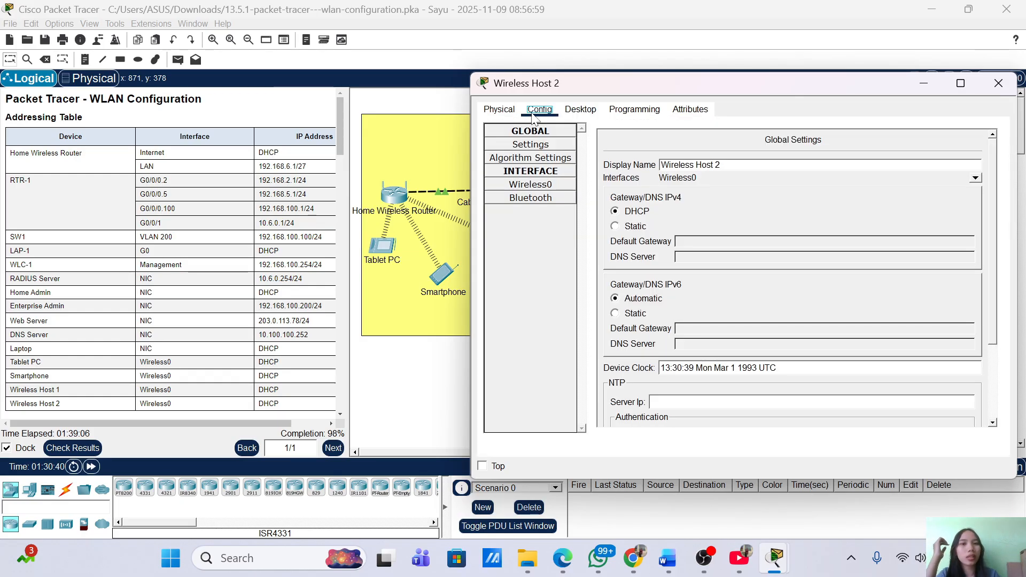
left_click(997, 83)
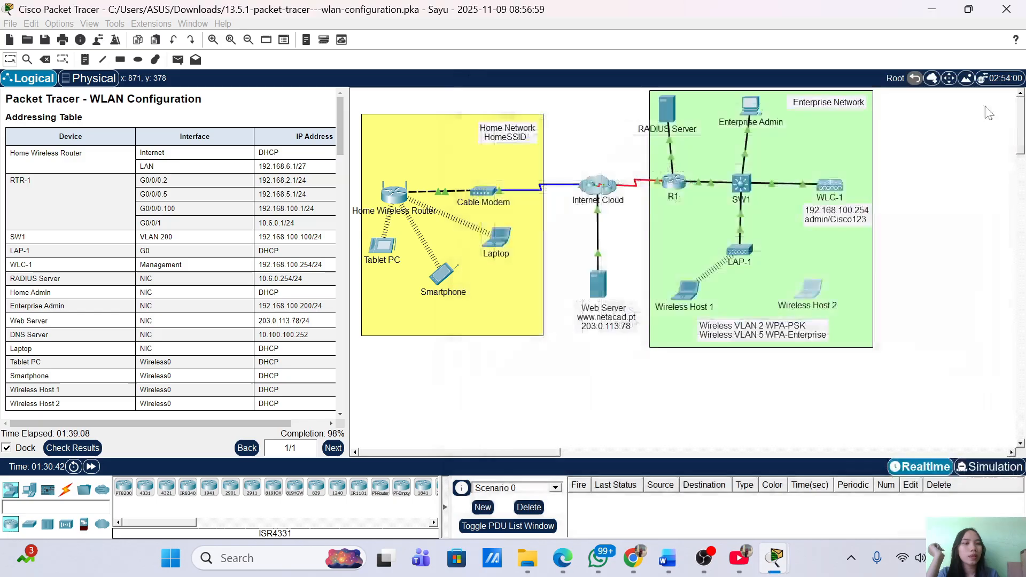
left_click(801, 297)
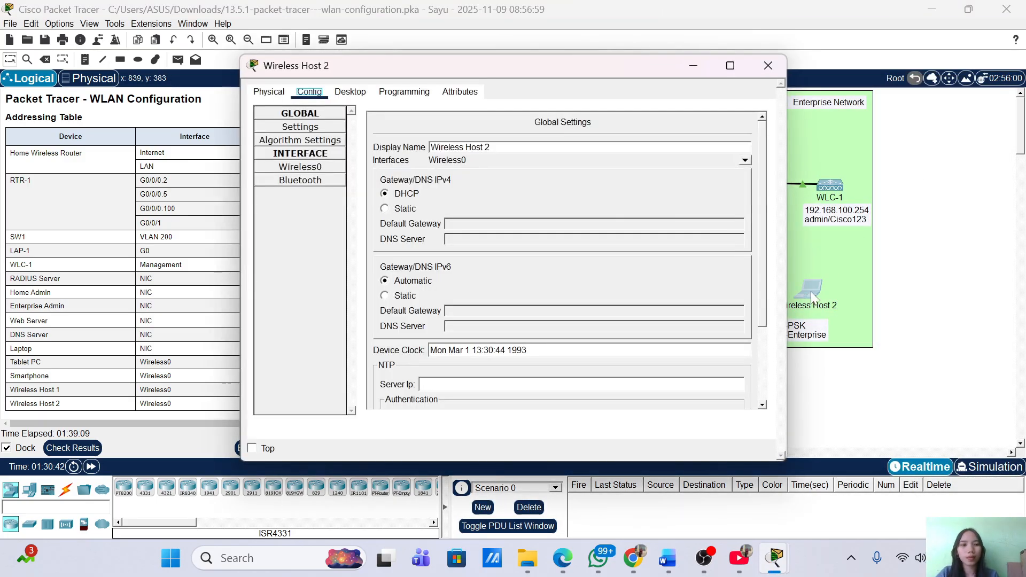
left_click(353, 91)
left_click_drag(423, 64, 630, 68)
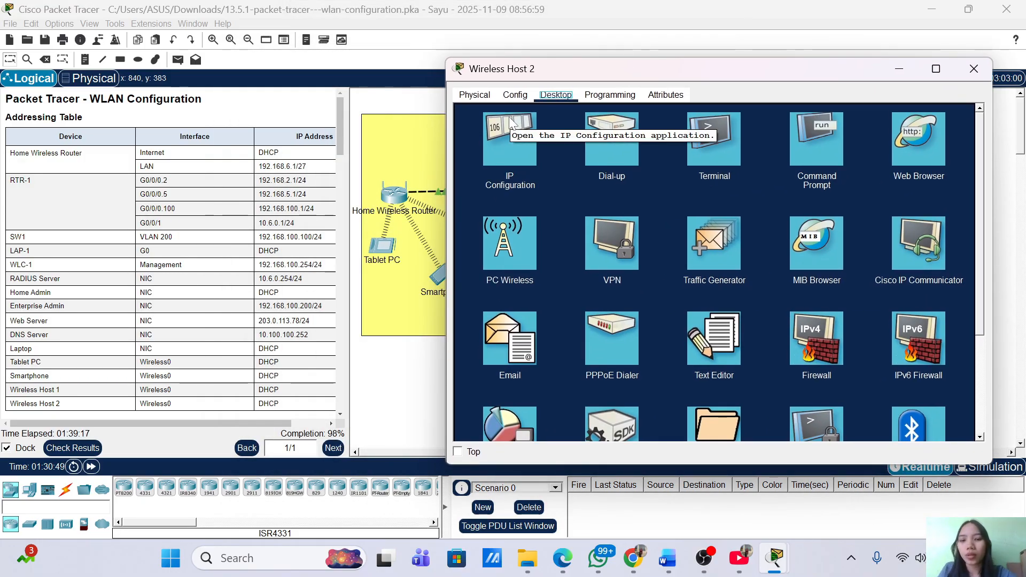
scroll(138, 369, "down", 15)
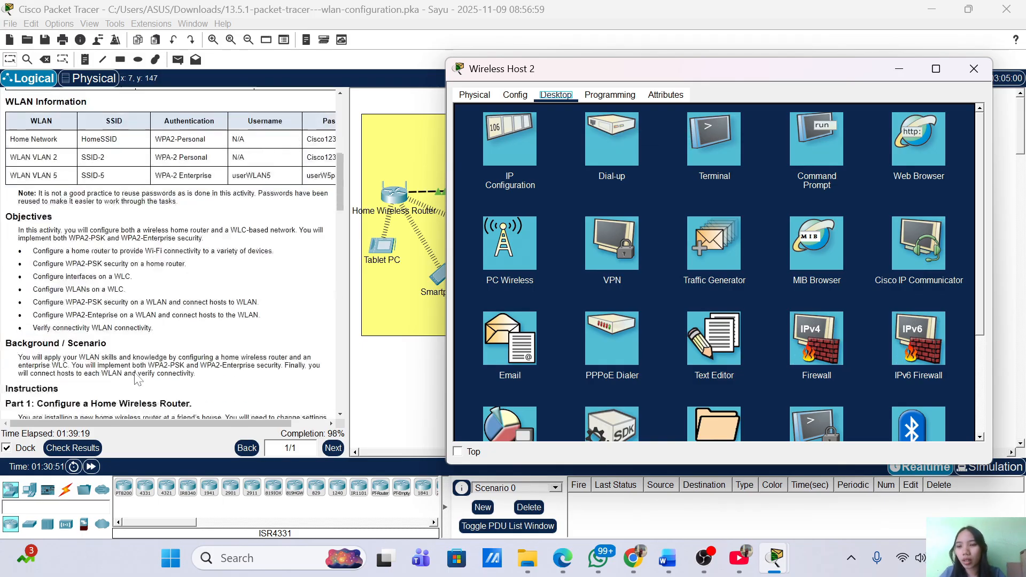
scroll(138, 378, "down", 3)
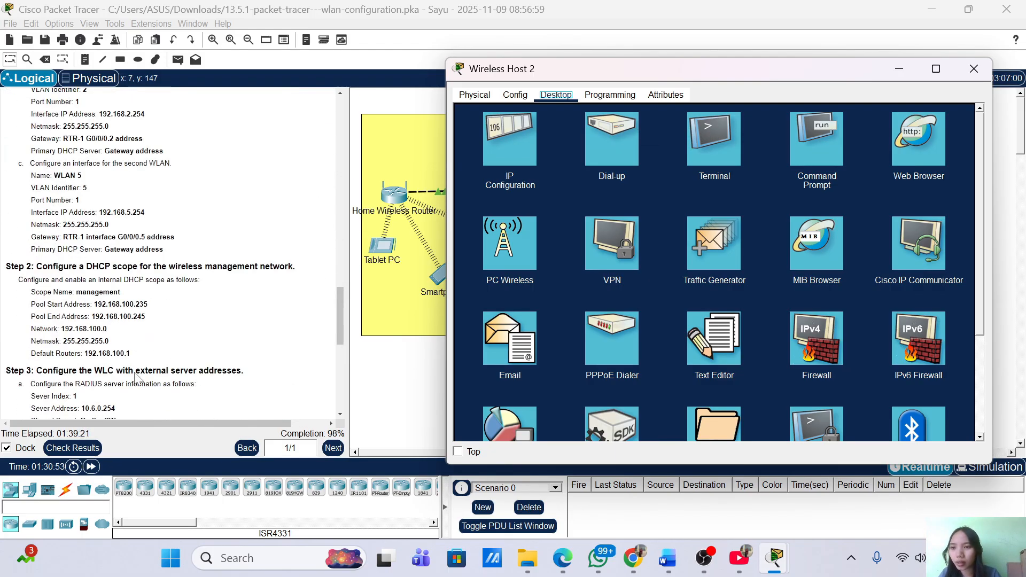
scroll(138, 378, "down", 3)
scroll(138, 379, "down", 4)
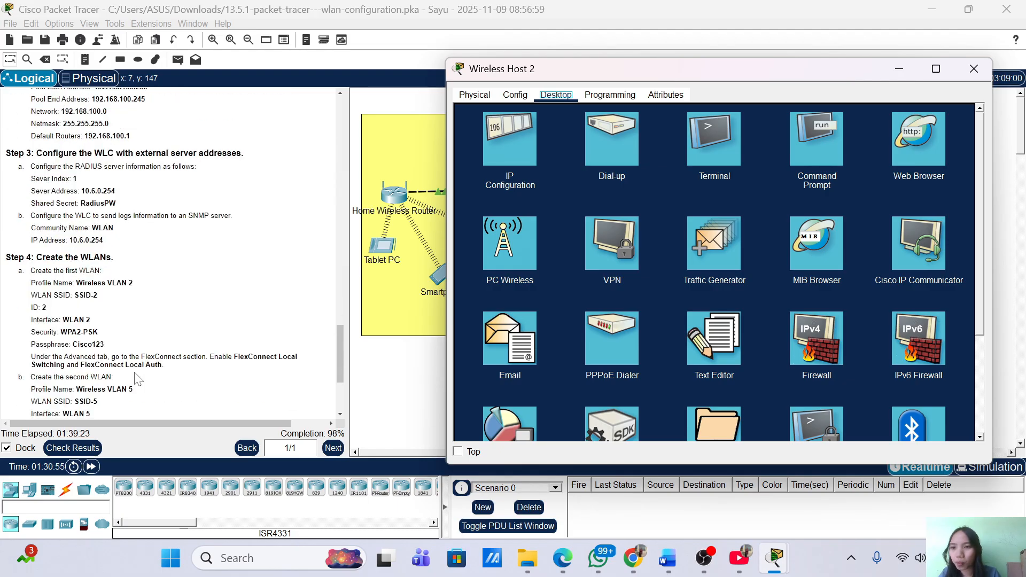
scroll(137, 378, "down", 3)
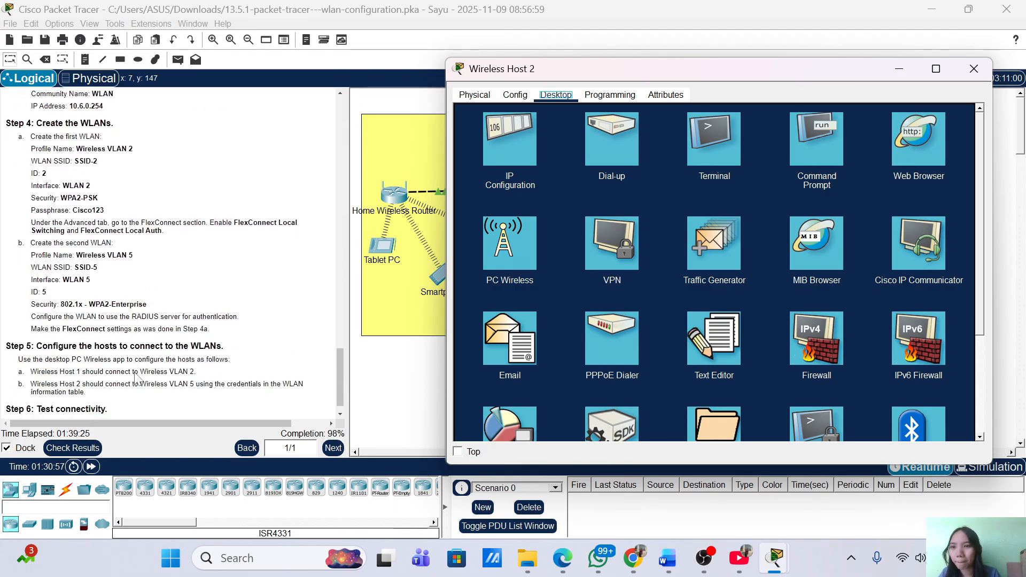
scroll(138, 380, "down", 1)
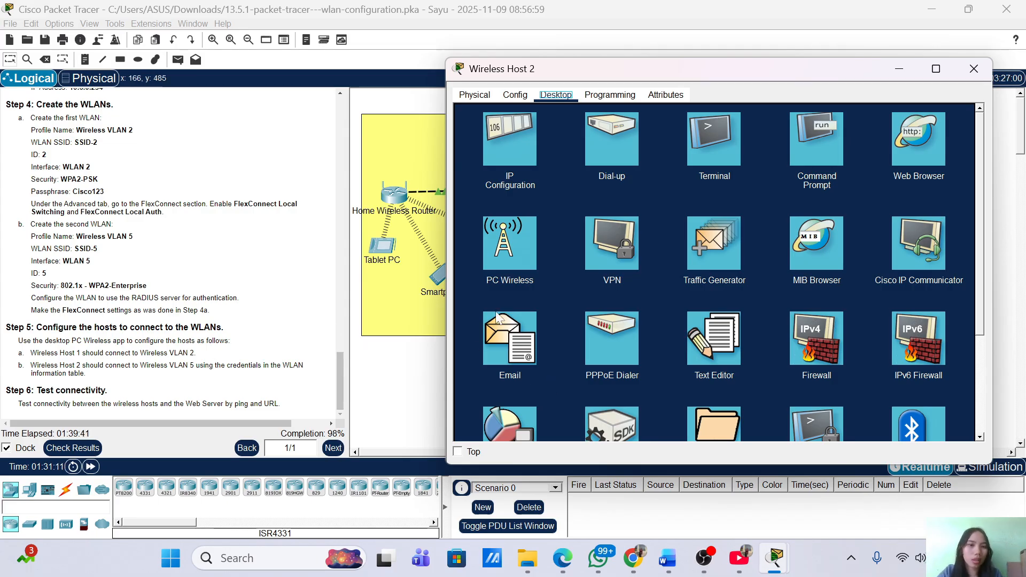
left_click(534, 249)
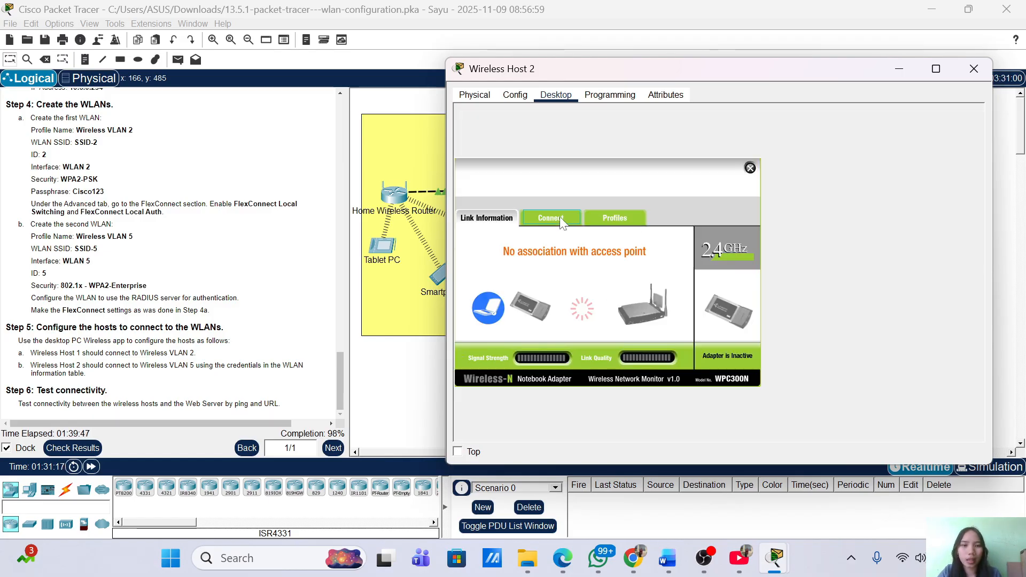
Refresh the list of available wireless networks, then switch to the saved profiles
left_click(559, 218)
left_click(612, 332)
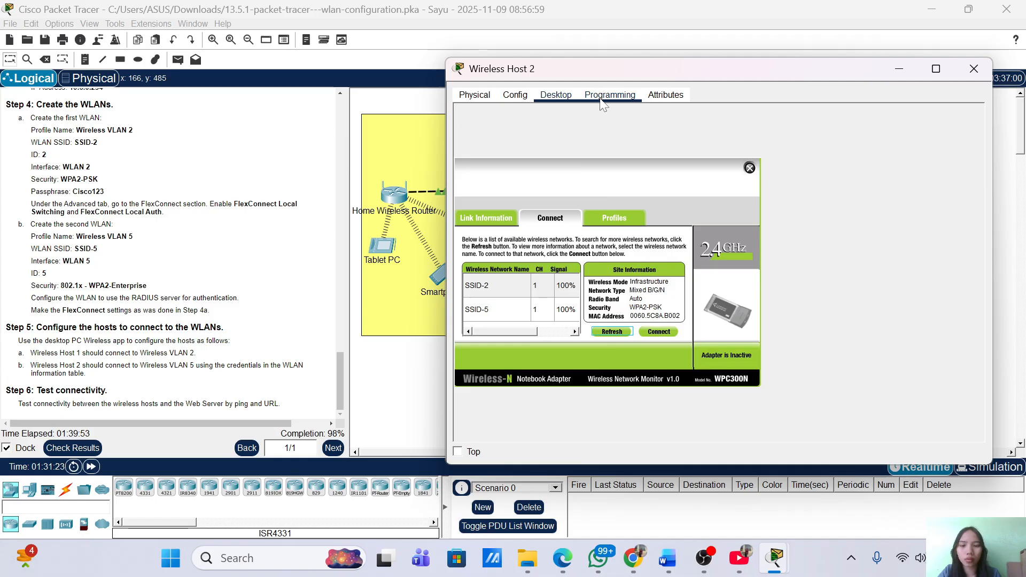
left_click(623, 220)
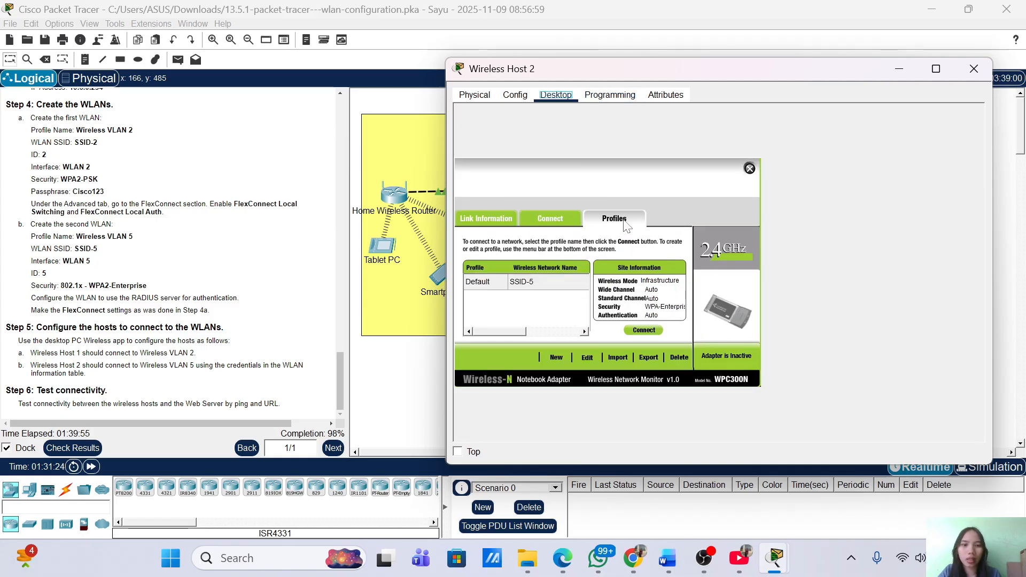
Edit a profile for SSID-5 with Advanced Setup and advance to its DHCP network settings
left_click(588, 357)
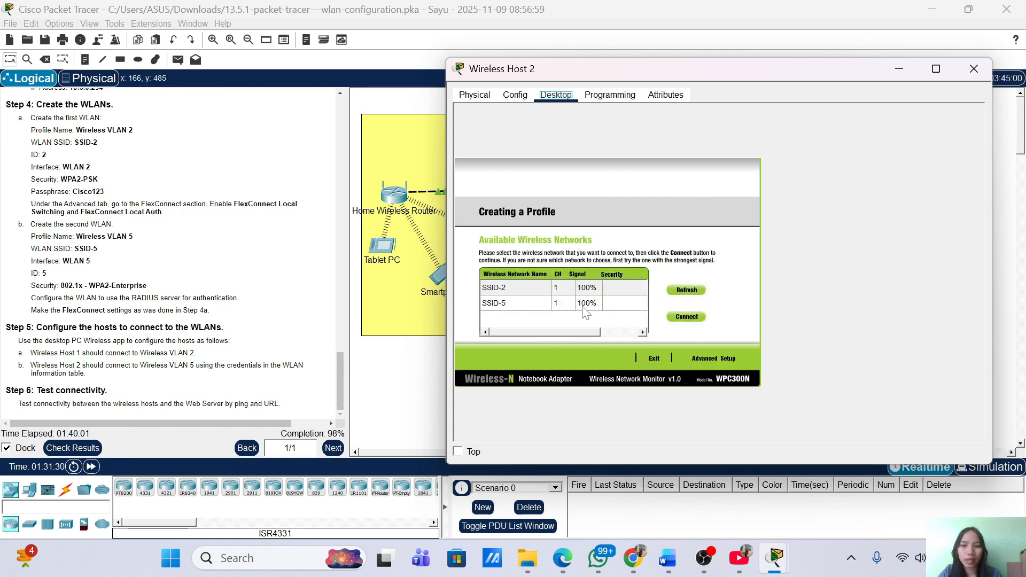
left_click(548, 303)
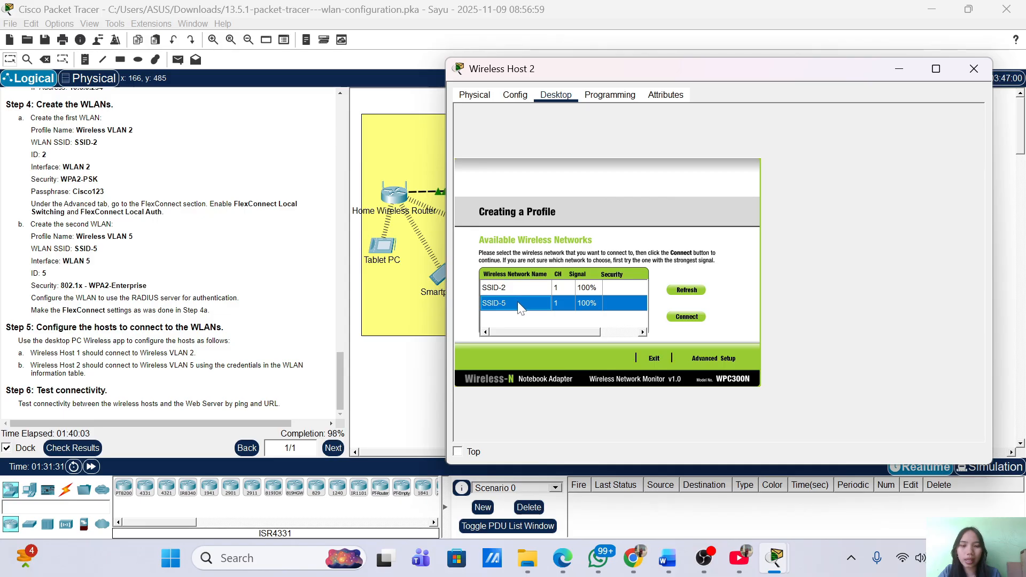
left_click(721, 363)
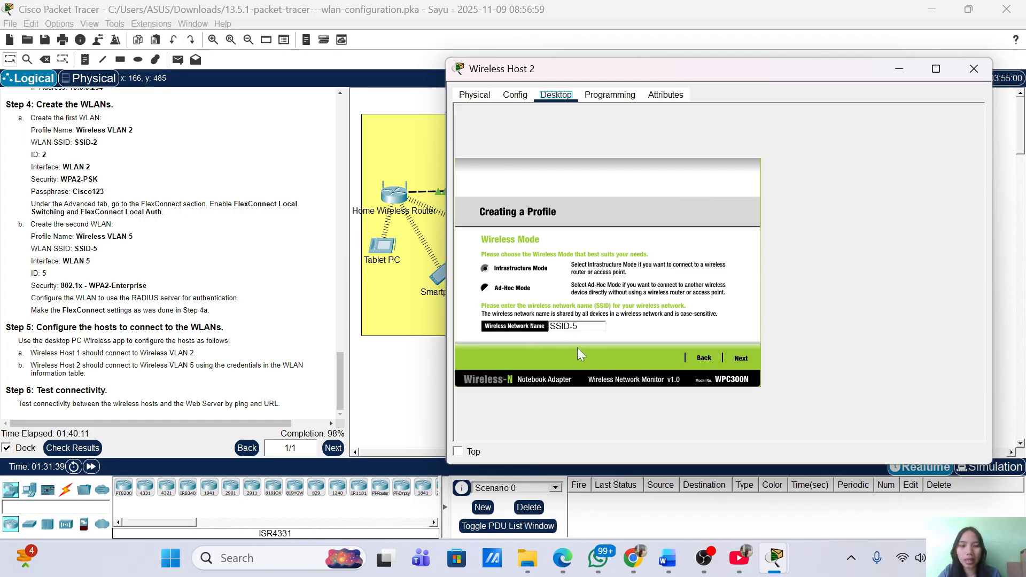
left_click(745, 358)
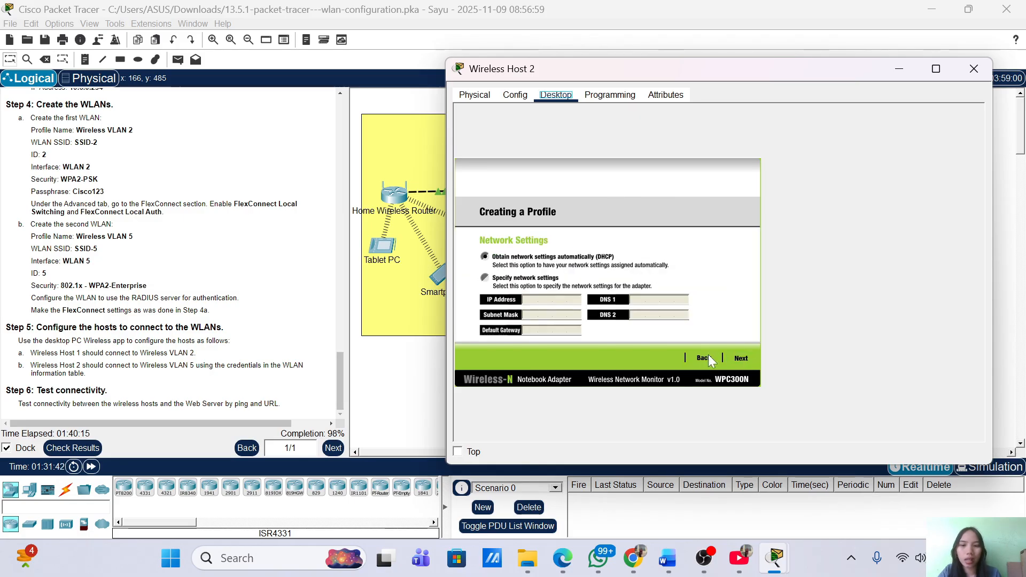
Keep DHCP and set the SSID-5 profile's security to WPA2-Enterprise
left_click(742, 358)
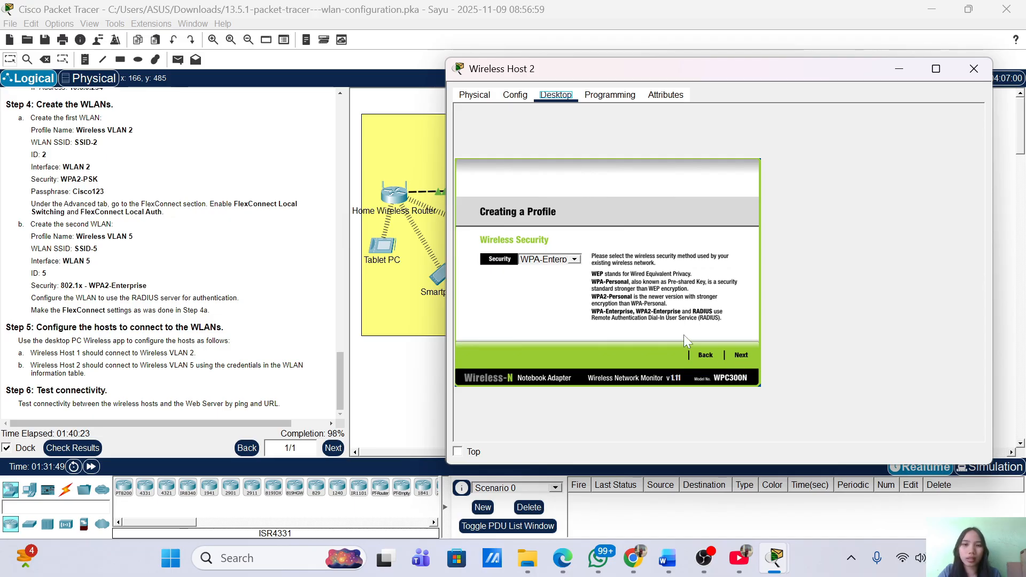
left_click(564, 261)
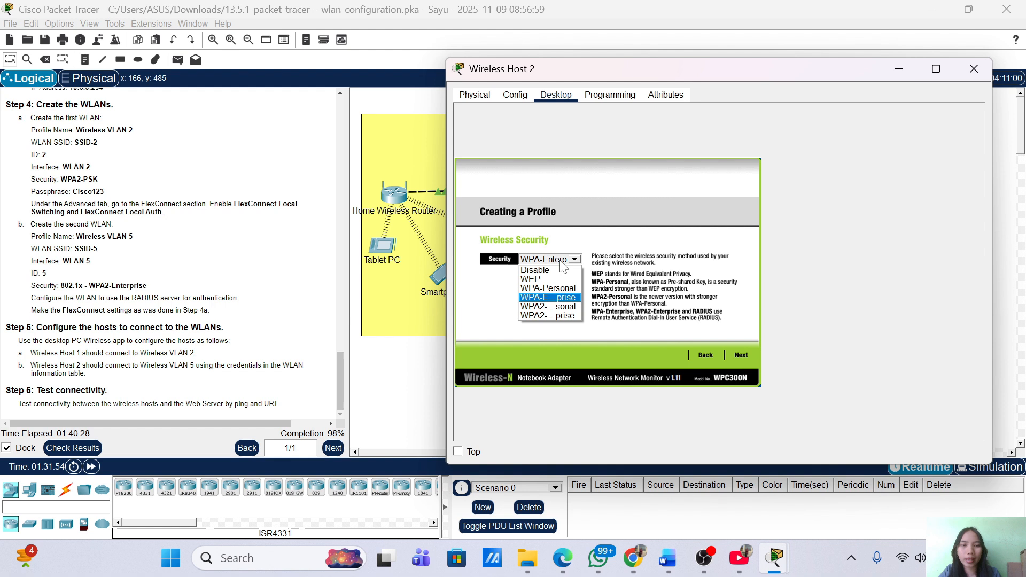
left_click(565, 300)
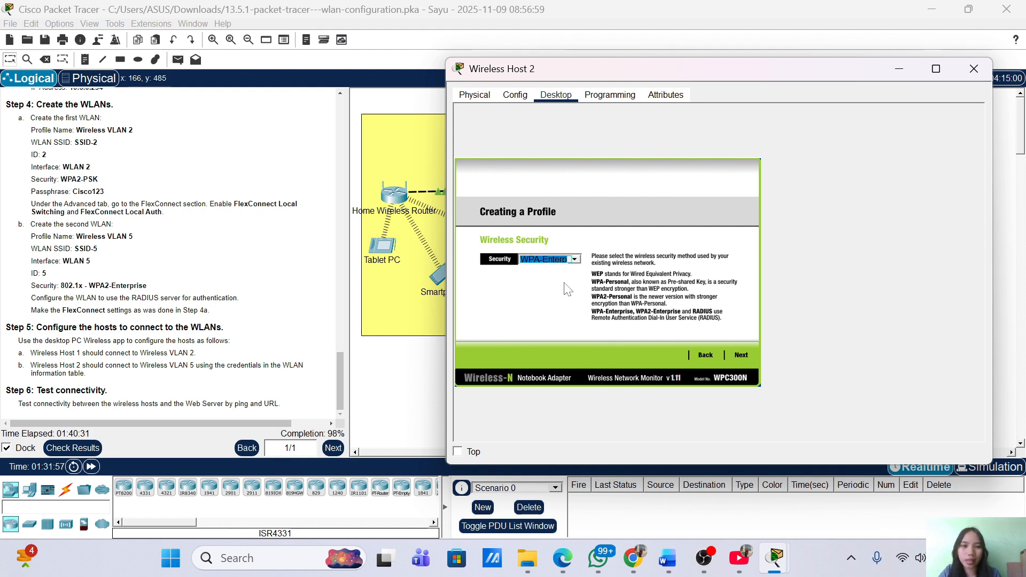
left_click(567, 265)
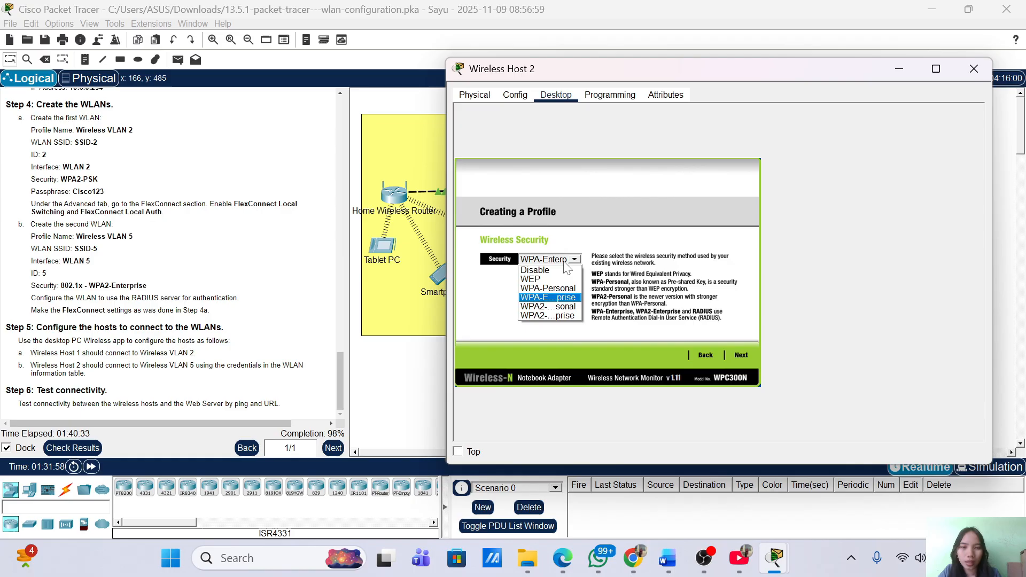
left_click(553, 316)
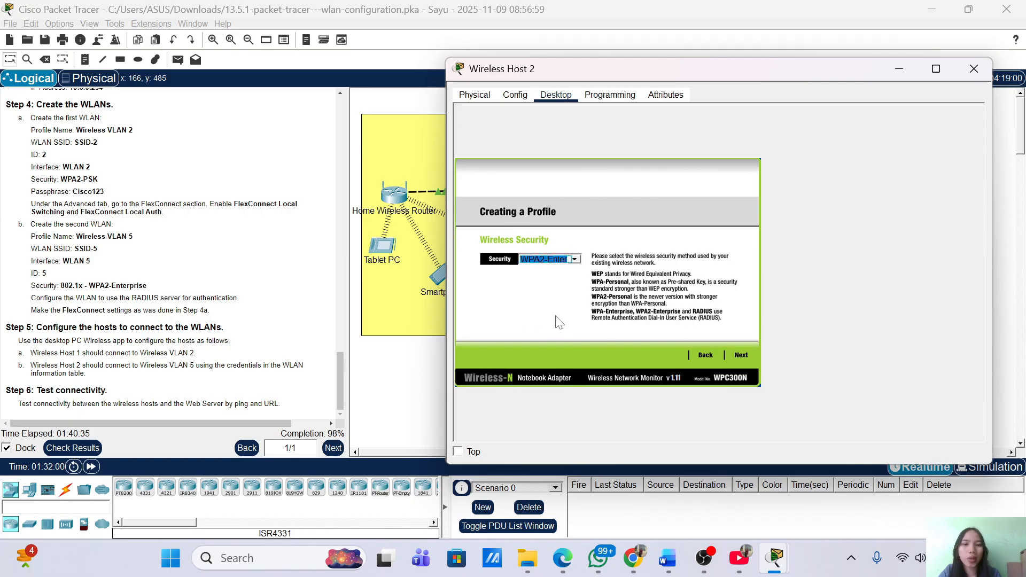
left_click(746, 354)
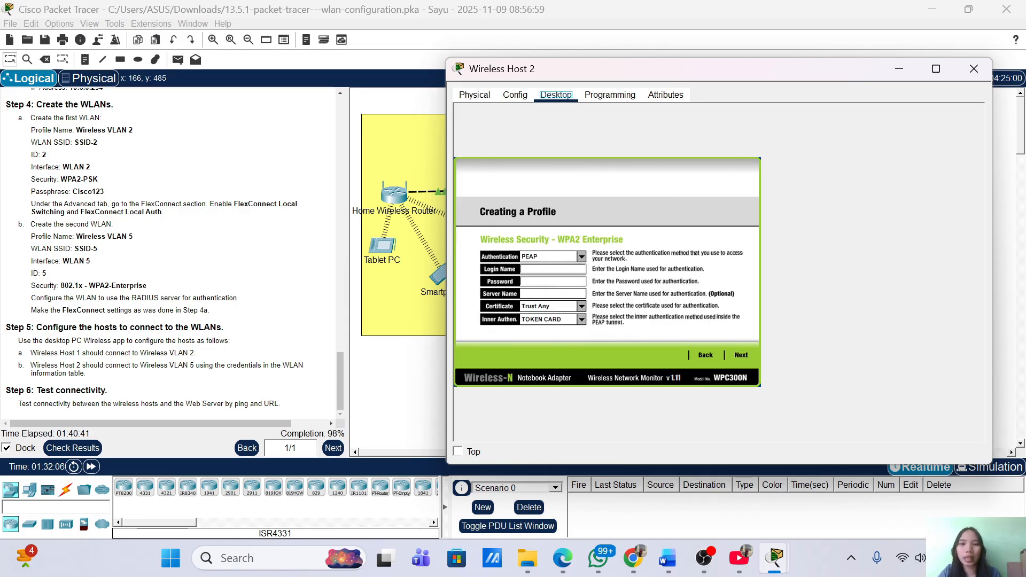
Enter the WLAN 5 login name and its password in the WPA2-Enterprise credential fields
left_click(550, 270)
type("user")
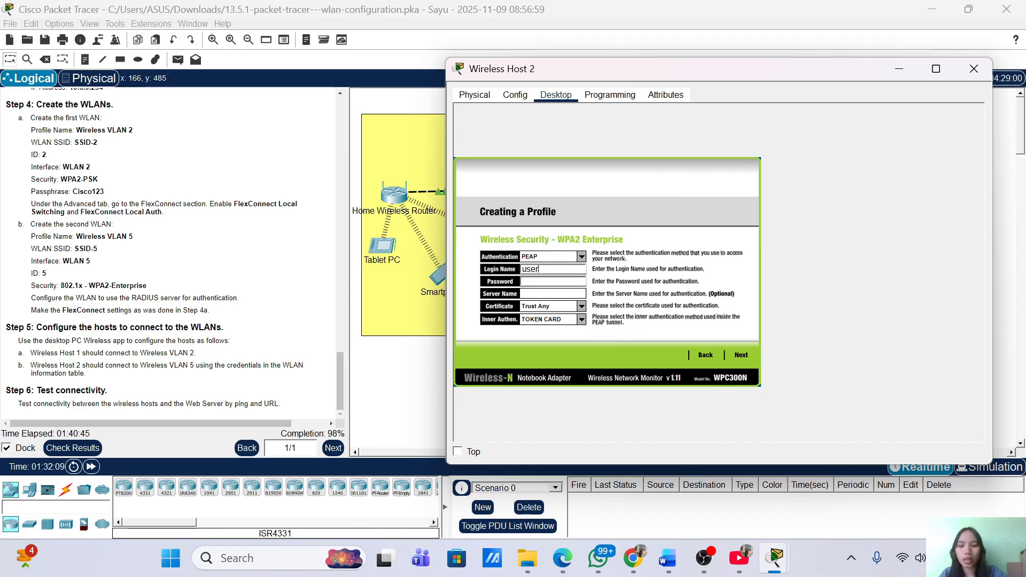
type("WLAN")
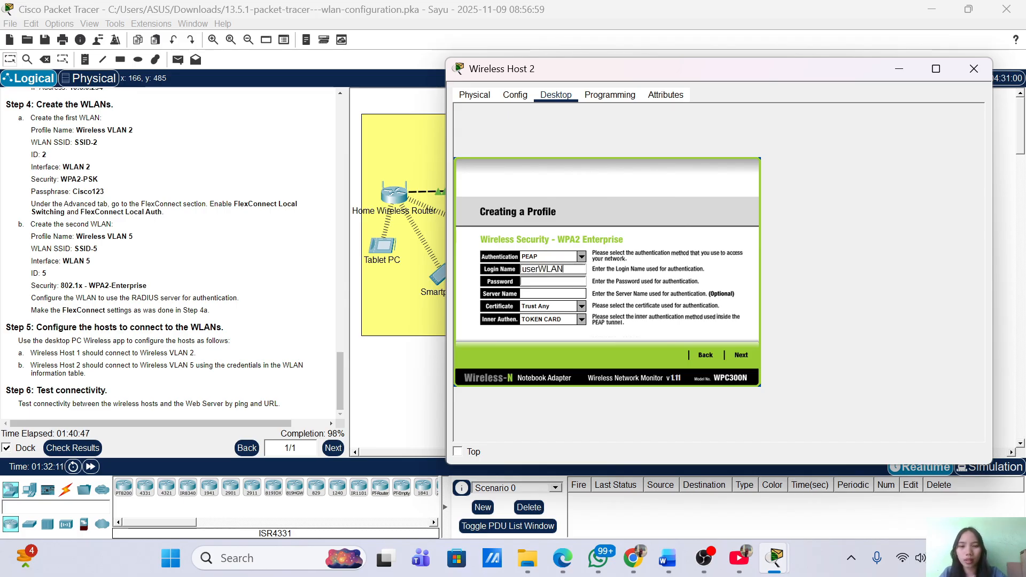
type("5")
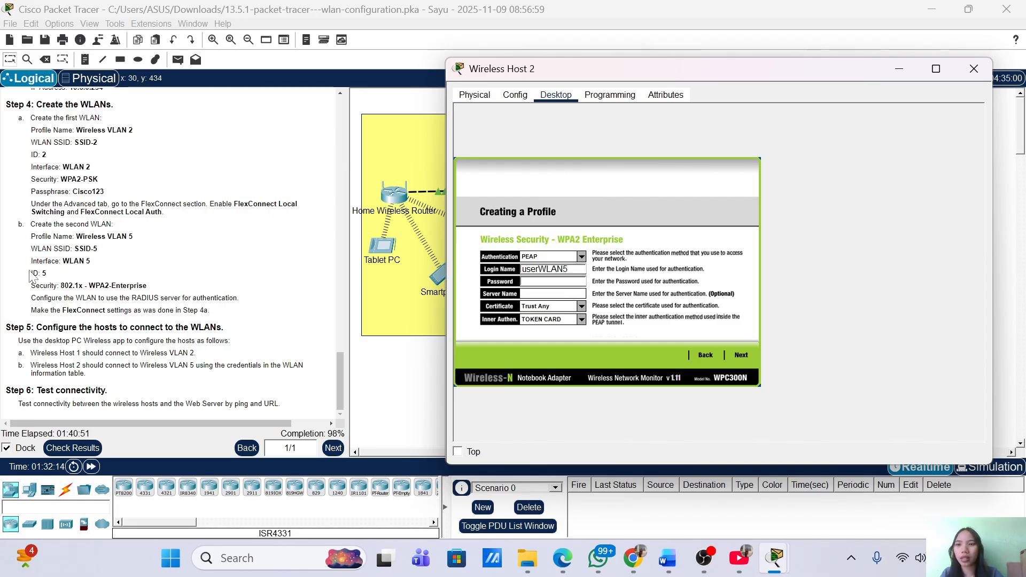
scroll(31, 275, "up", 15)
scroll(30, 275, "up", 6)
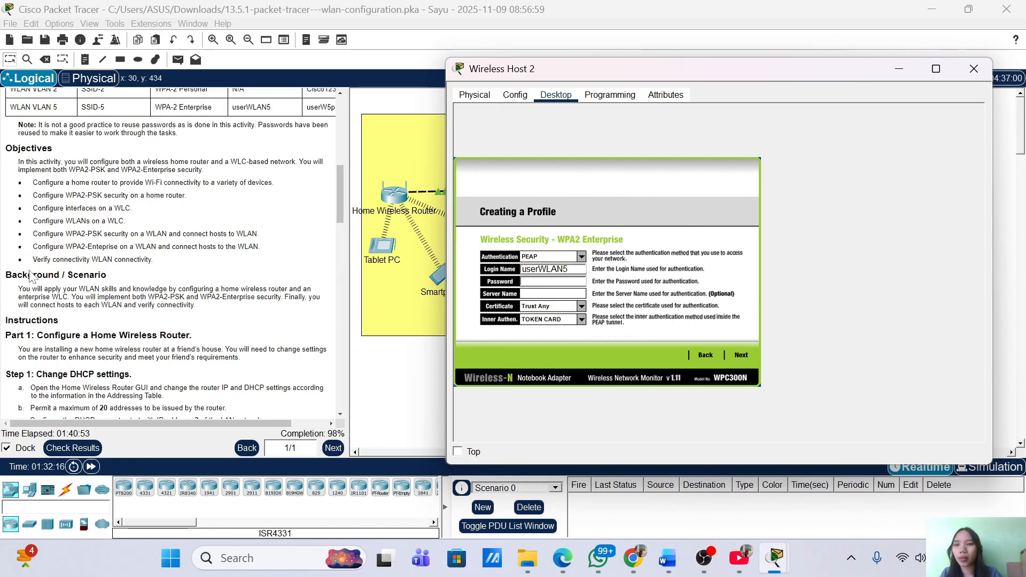
scroll(169, 247, "up", 2)
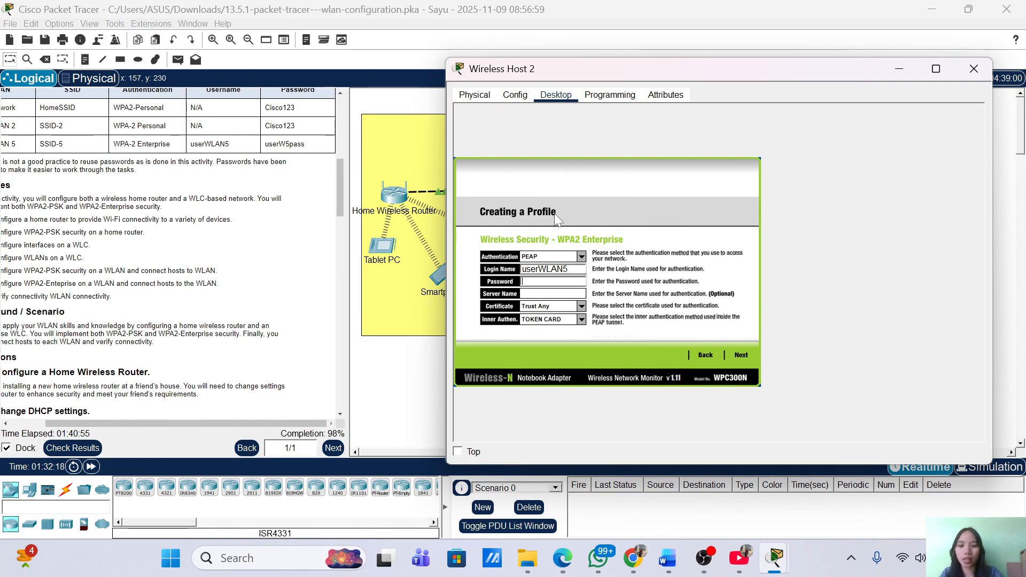
type("user")
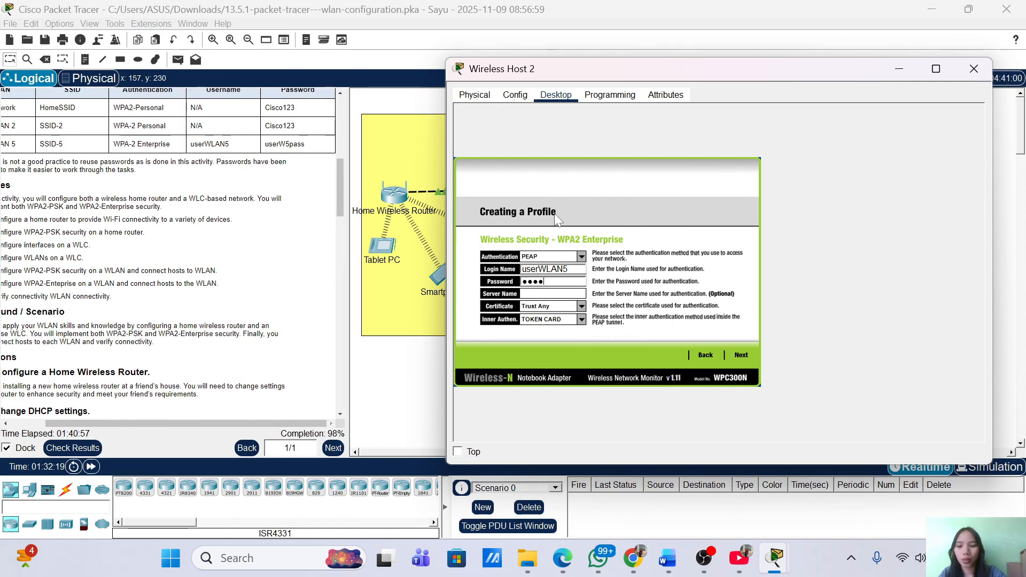
type("W5pass")
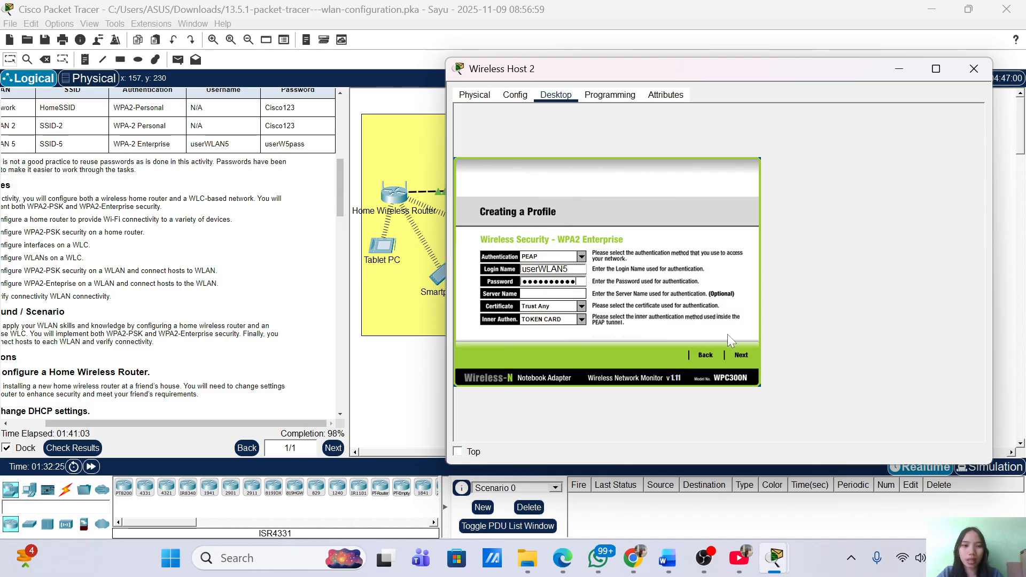
Save the SSID-5 profile, hide the Wireless Host 2 window, and fast-forward simulation time
left_click(740, 355)
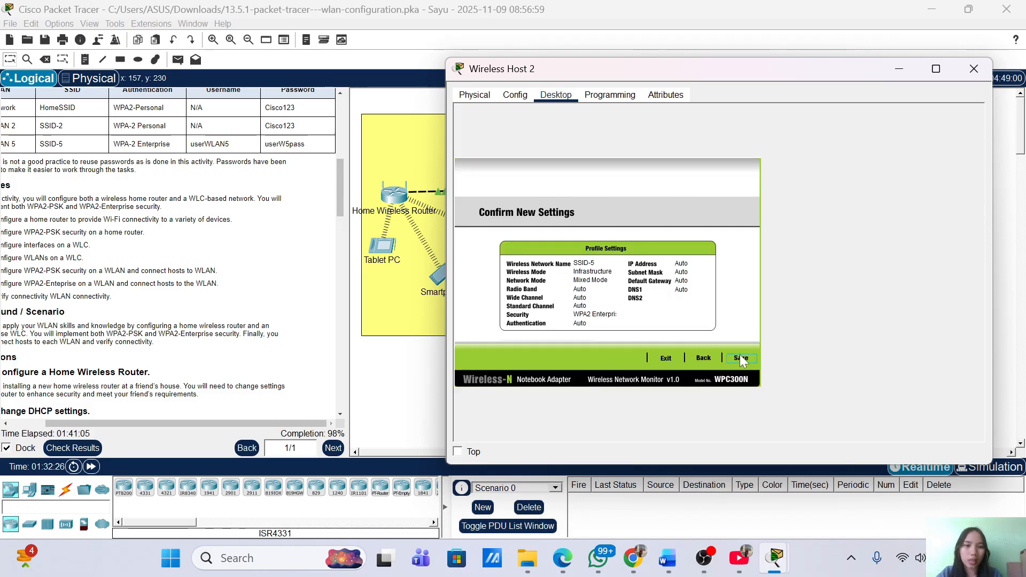
left_click(740, 355)
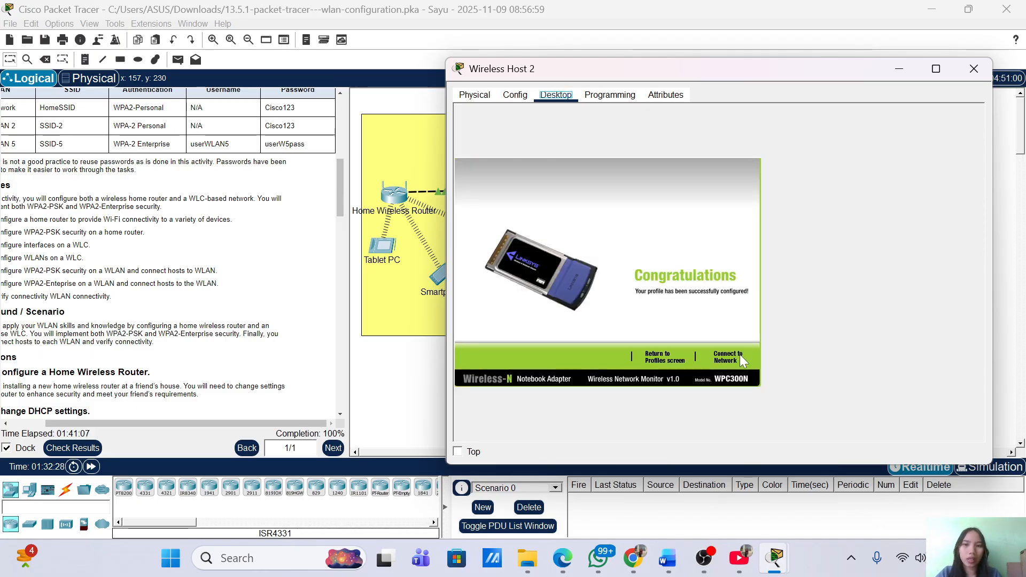
left_click(740, 355)
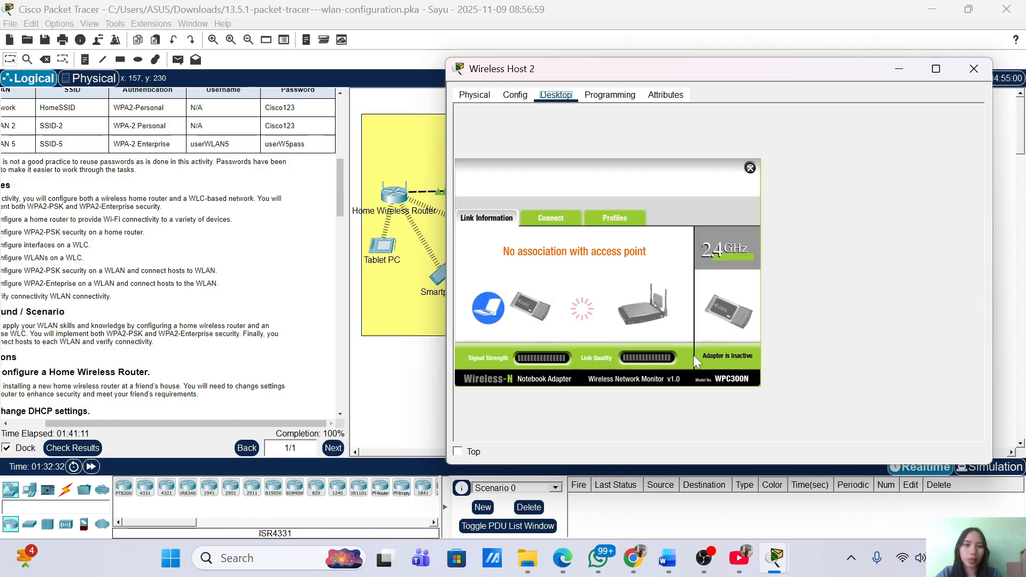
left_click(890, 60)
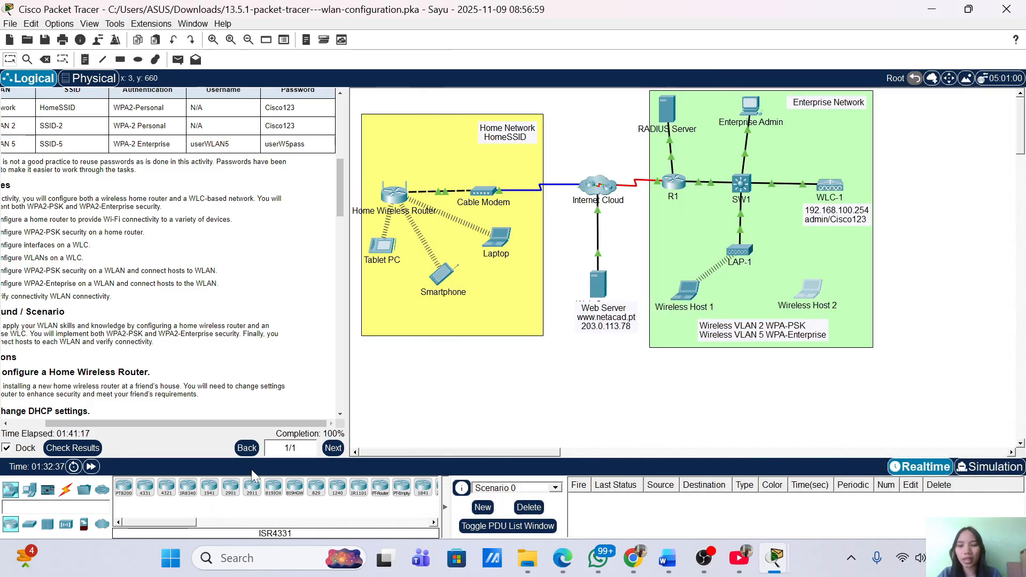
left_click(91, 467)
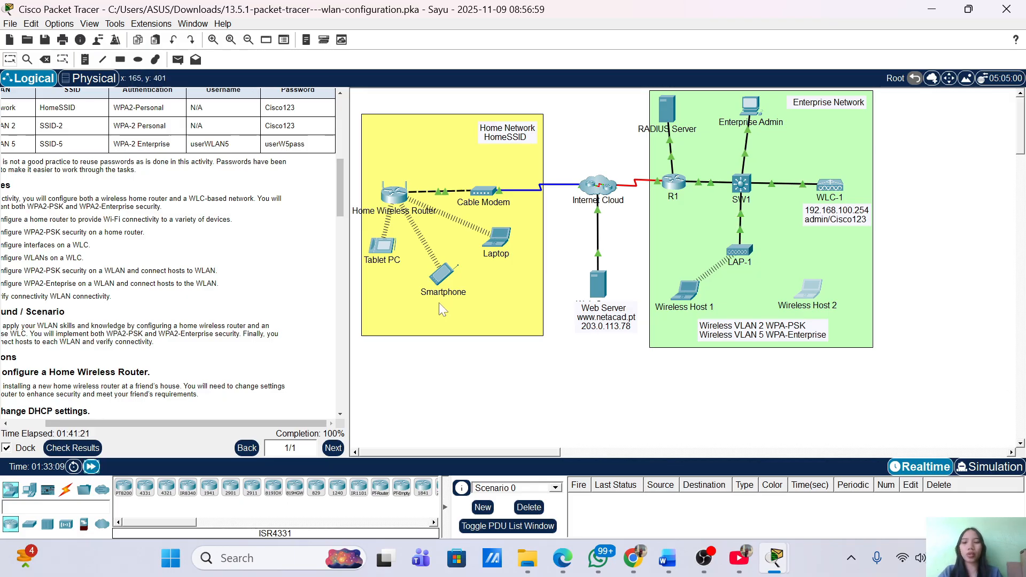